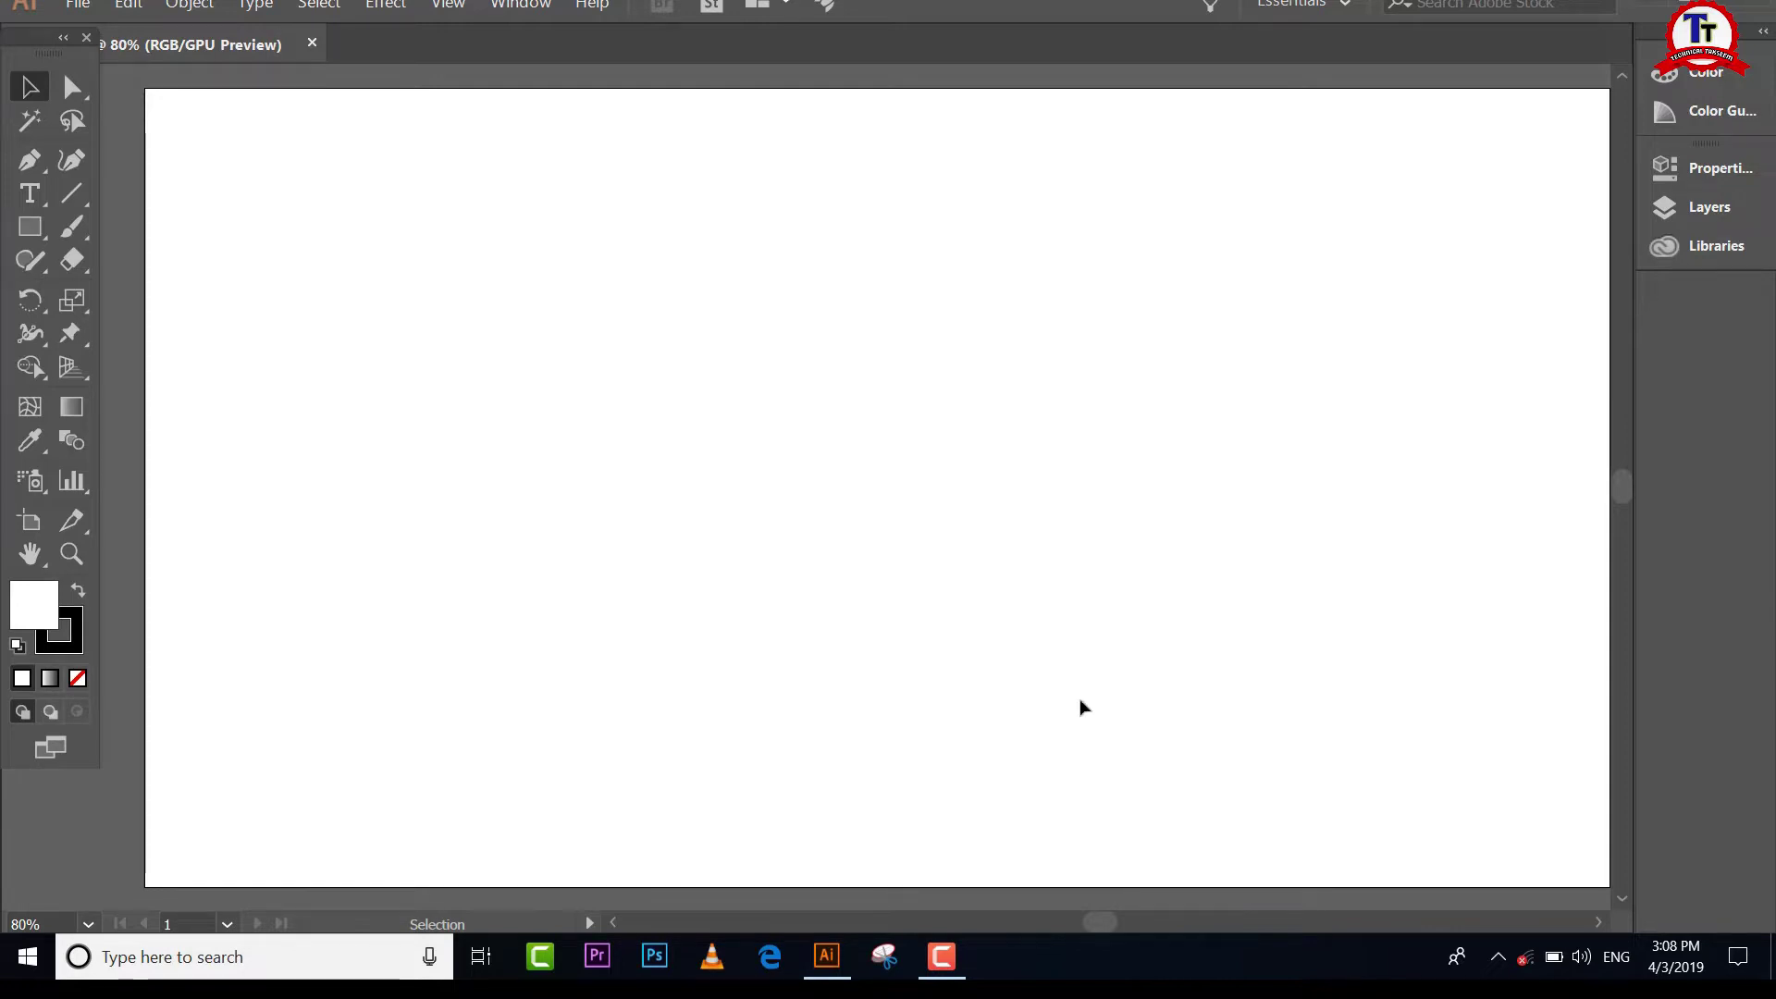
Step: Show the Window > Tools options for new and managed tools panels
left_click(523, 13)
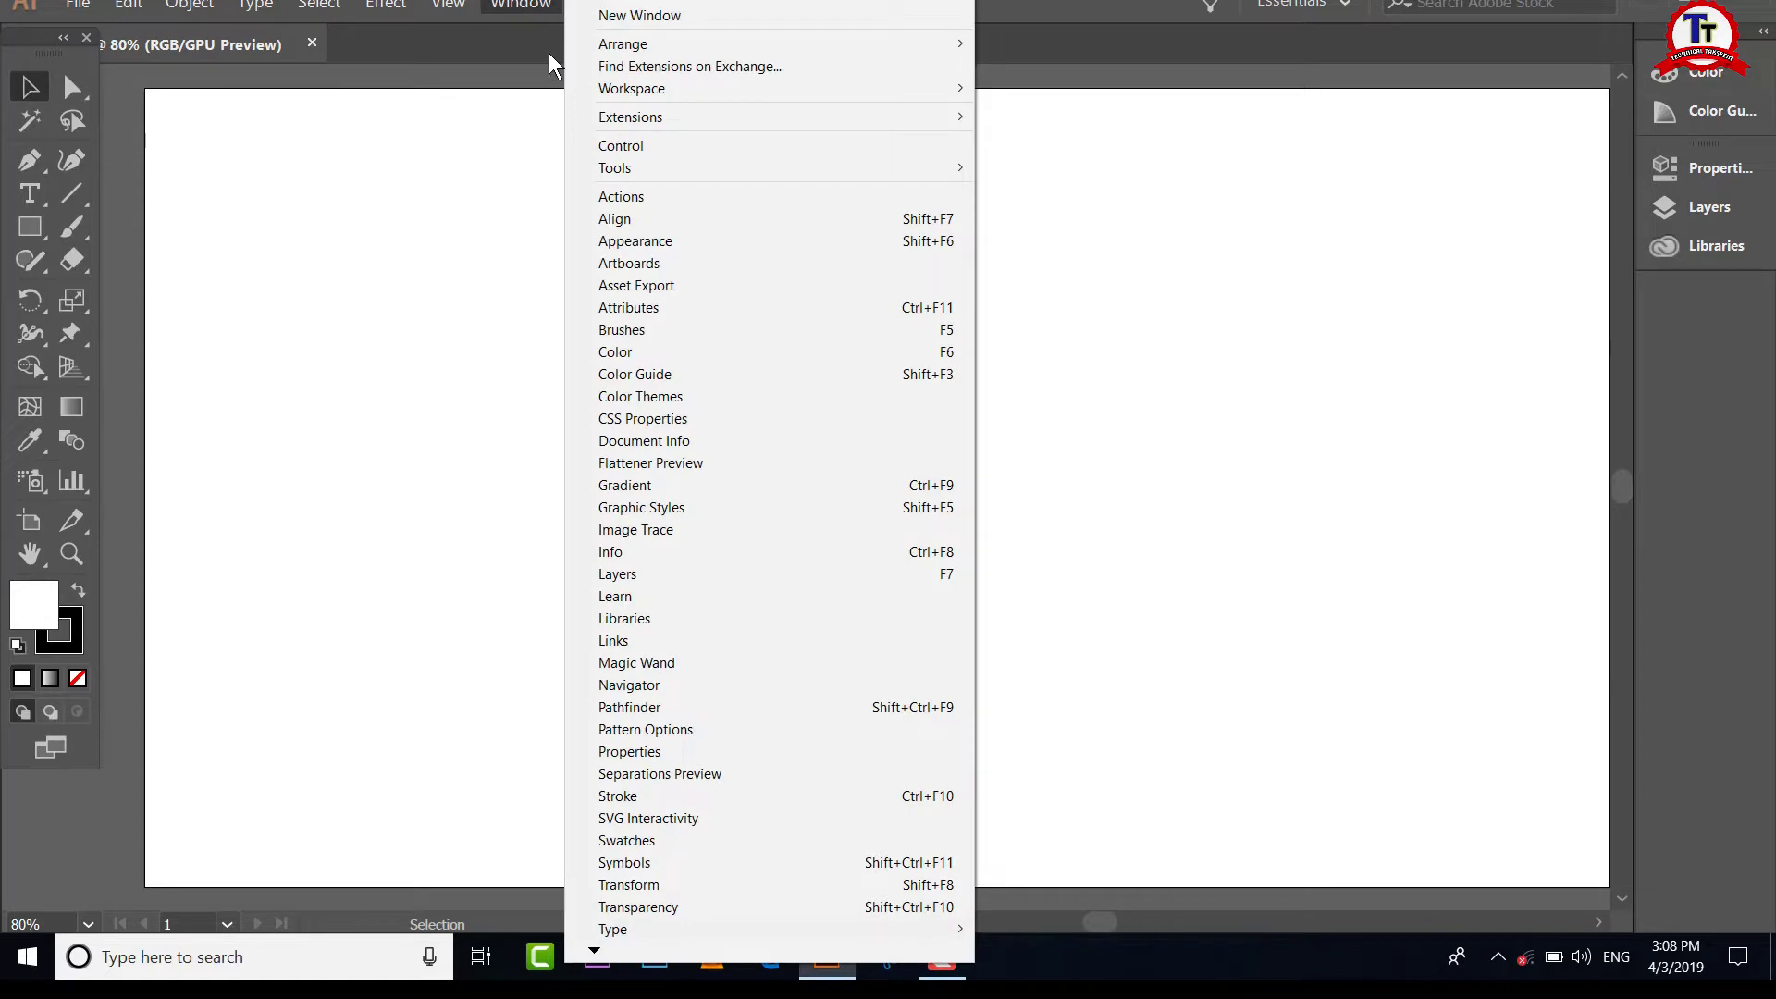
mouse_move(614, 169)
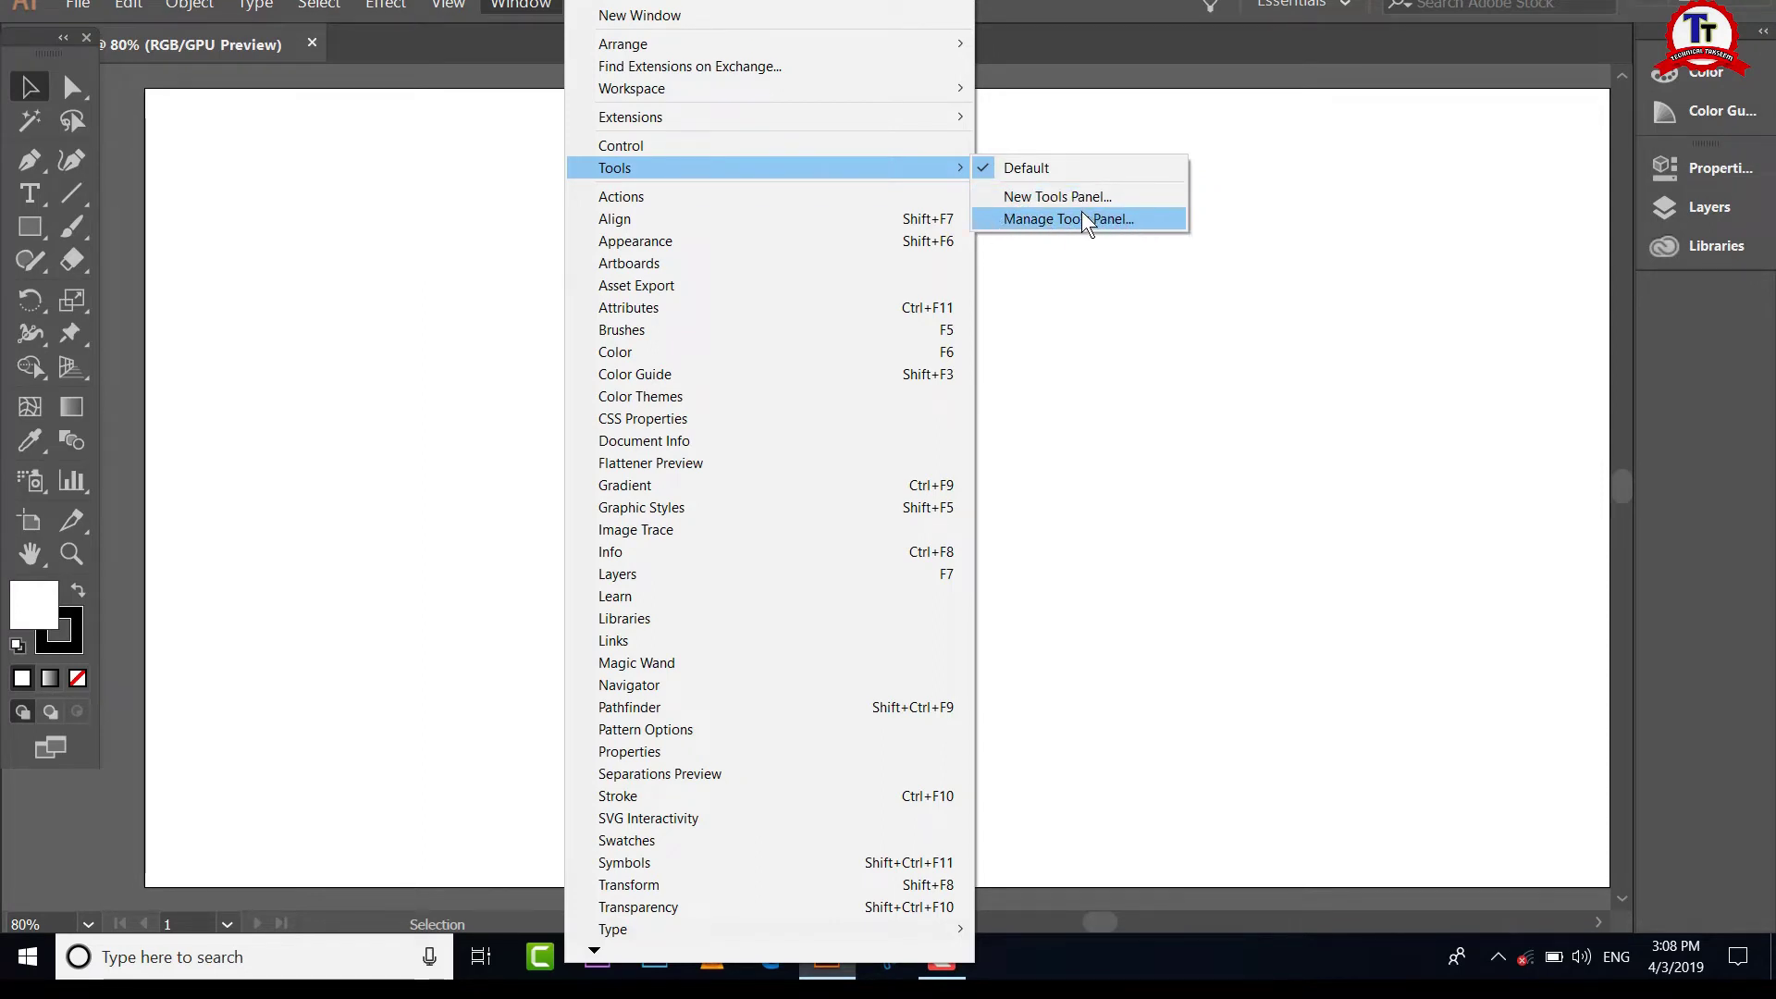
Step: Add a new tools panel, replacing the default name with 'Technical takseem'
left_click(1059, 197)
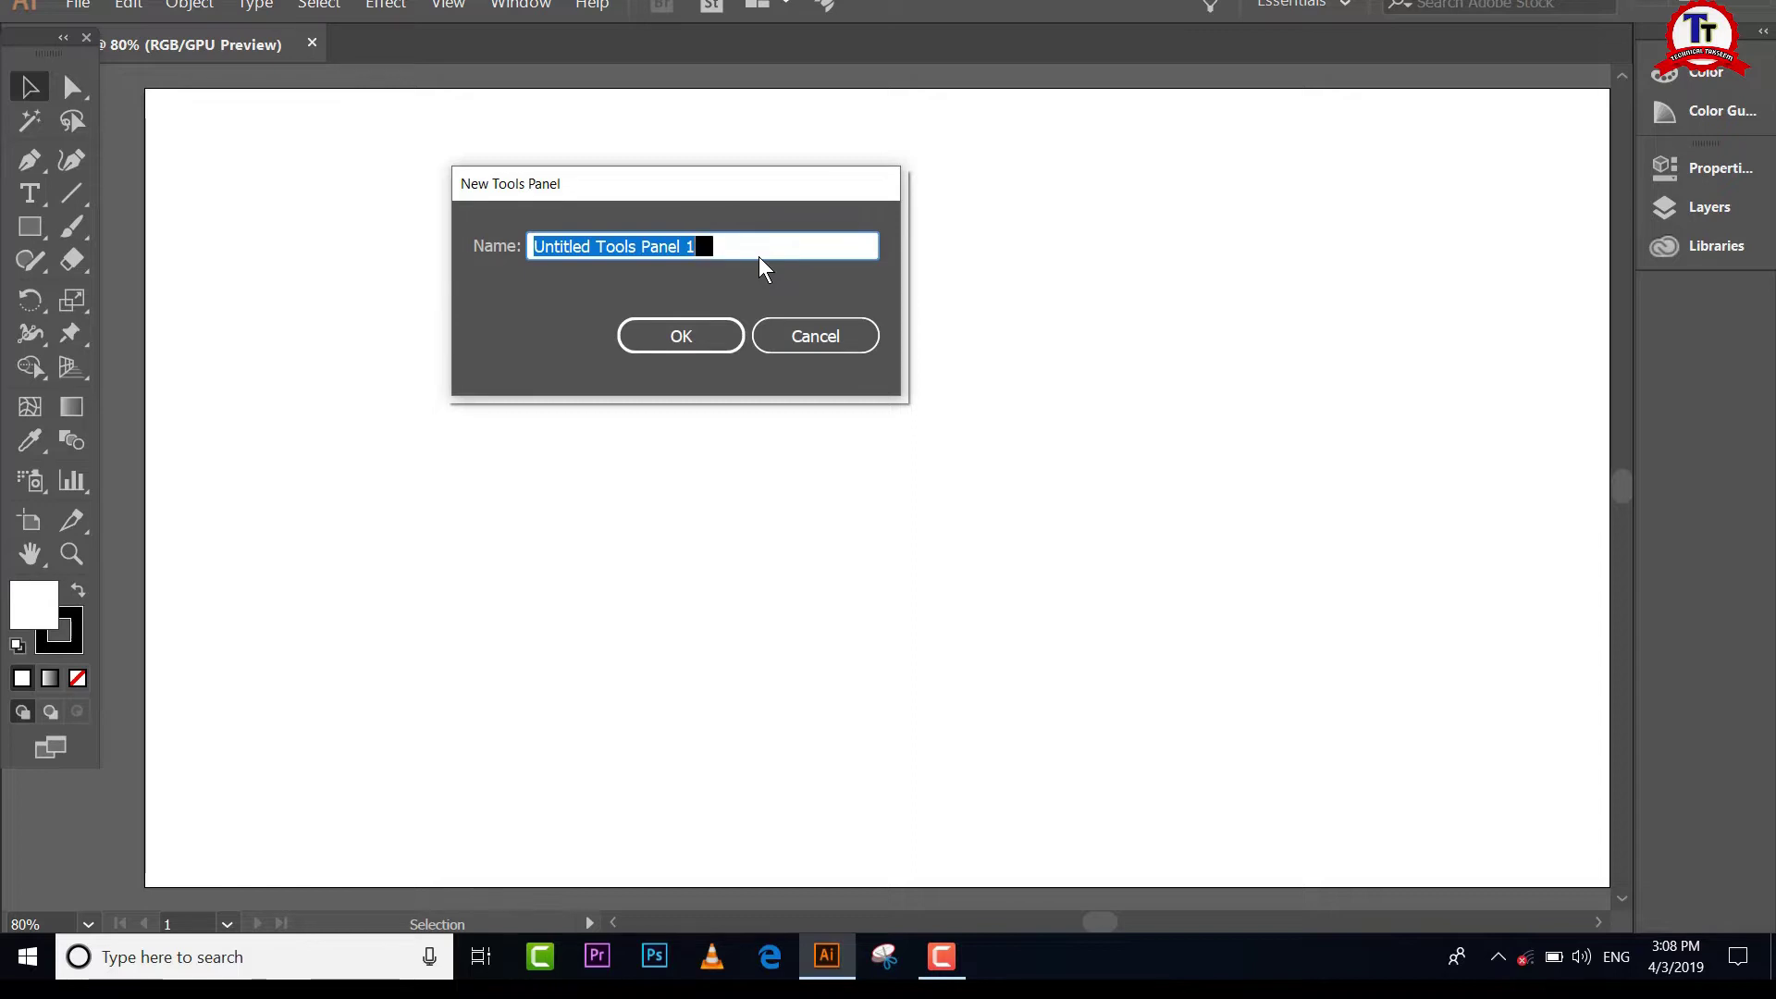
key("BackSpace")
type("Te")
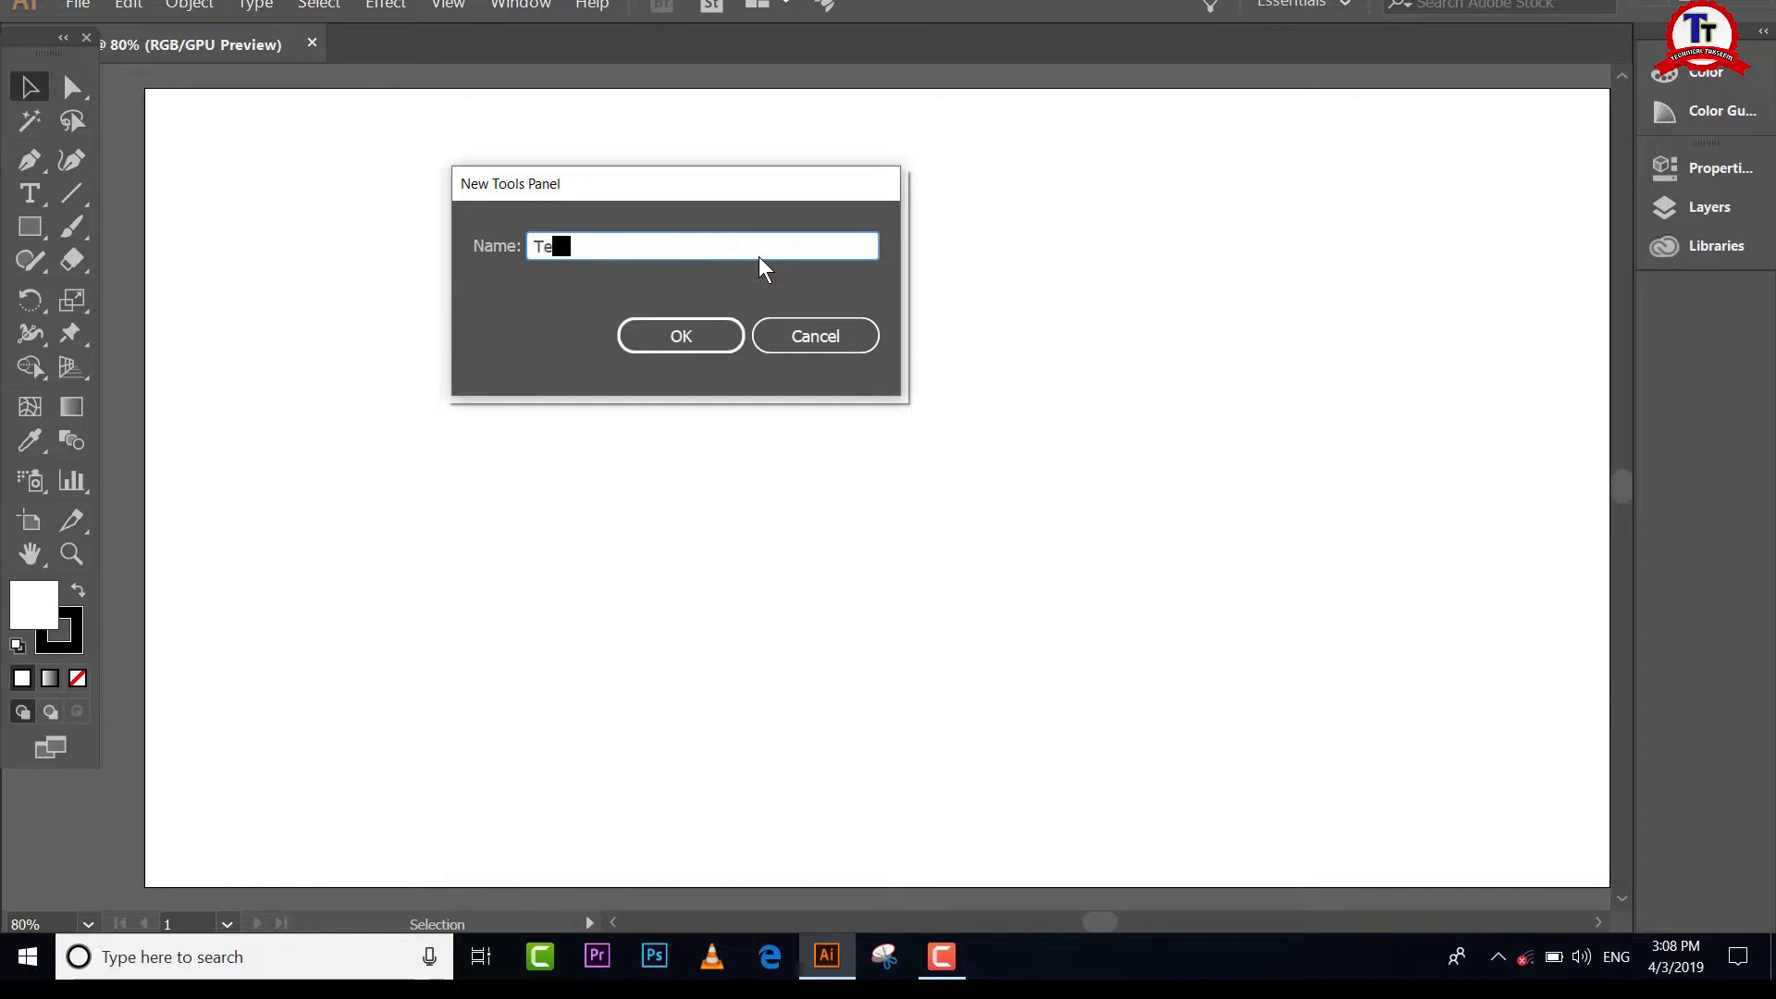
type("chni")
type("cal takseem")
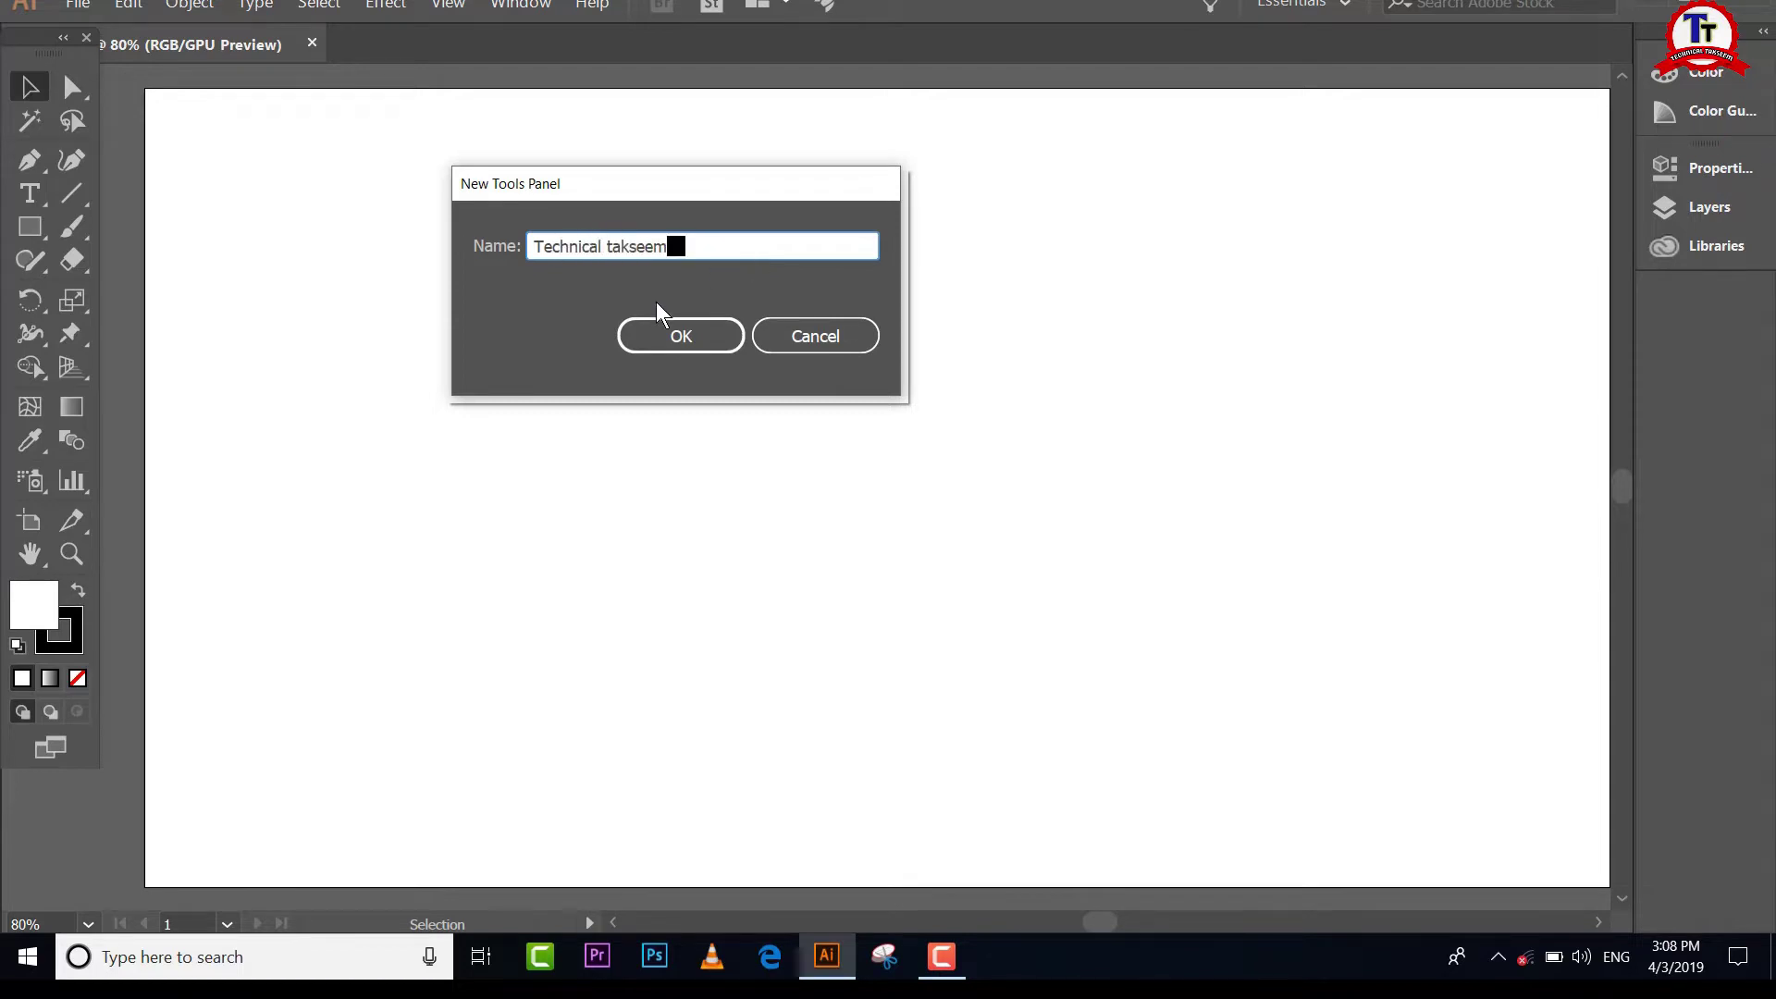
left_click(656, 331)
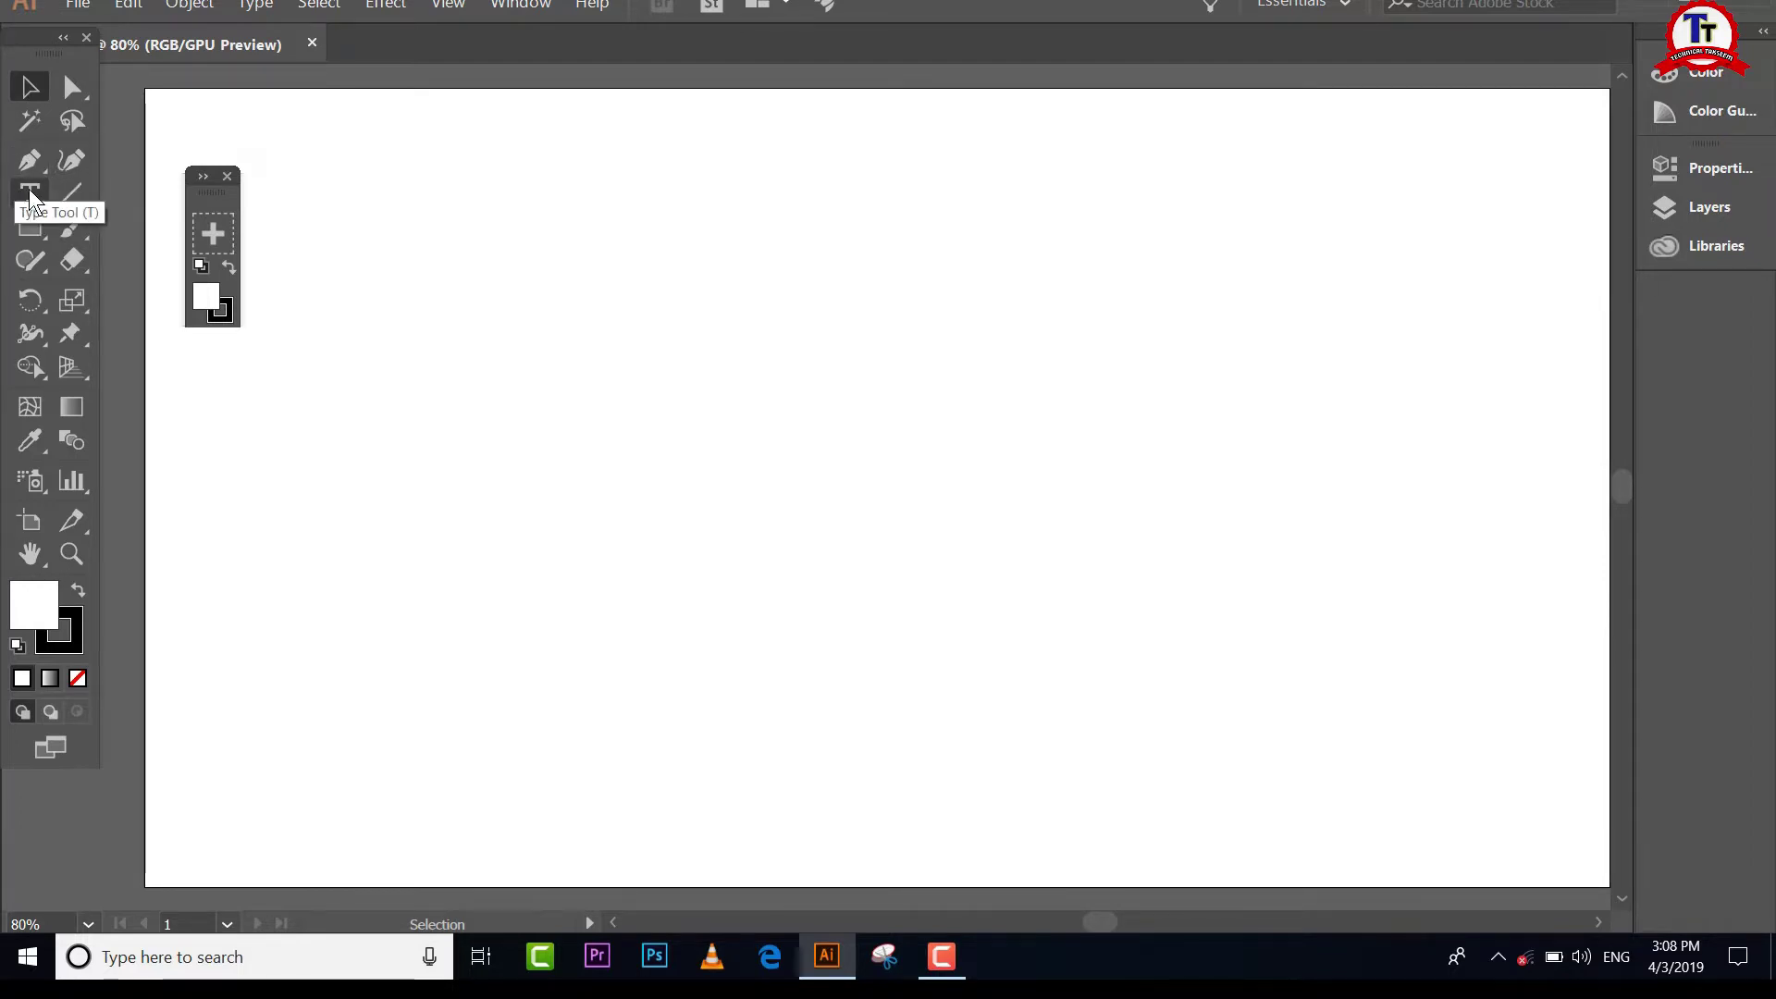
Step: Add the Type, Rectangle, Rotate and Width tools to the Technical takseem panel
left_click(26, 192)
left_click_drag(86, 192, 212, 231)
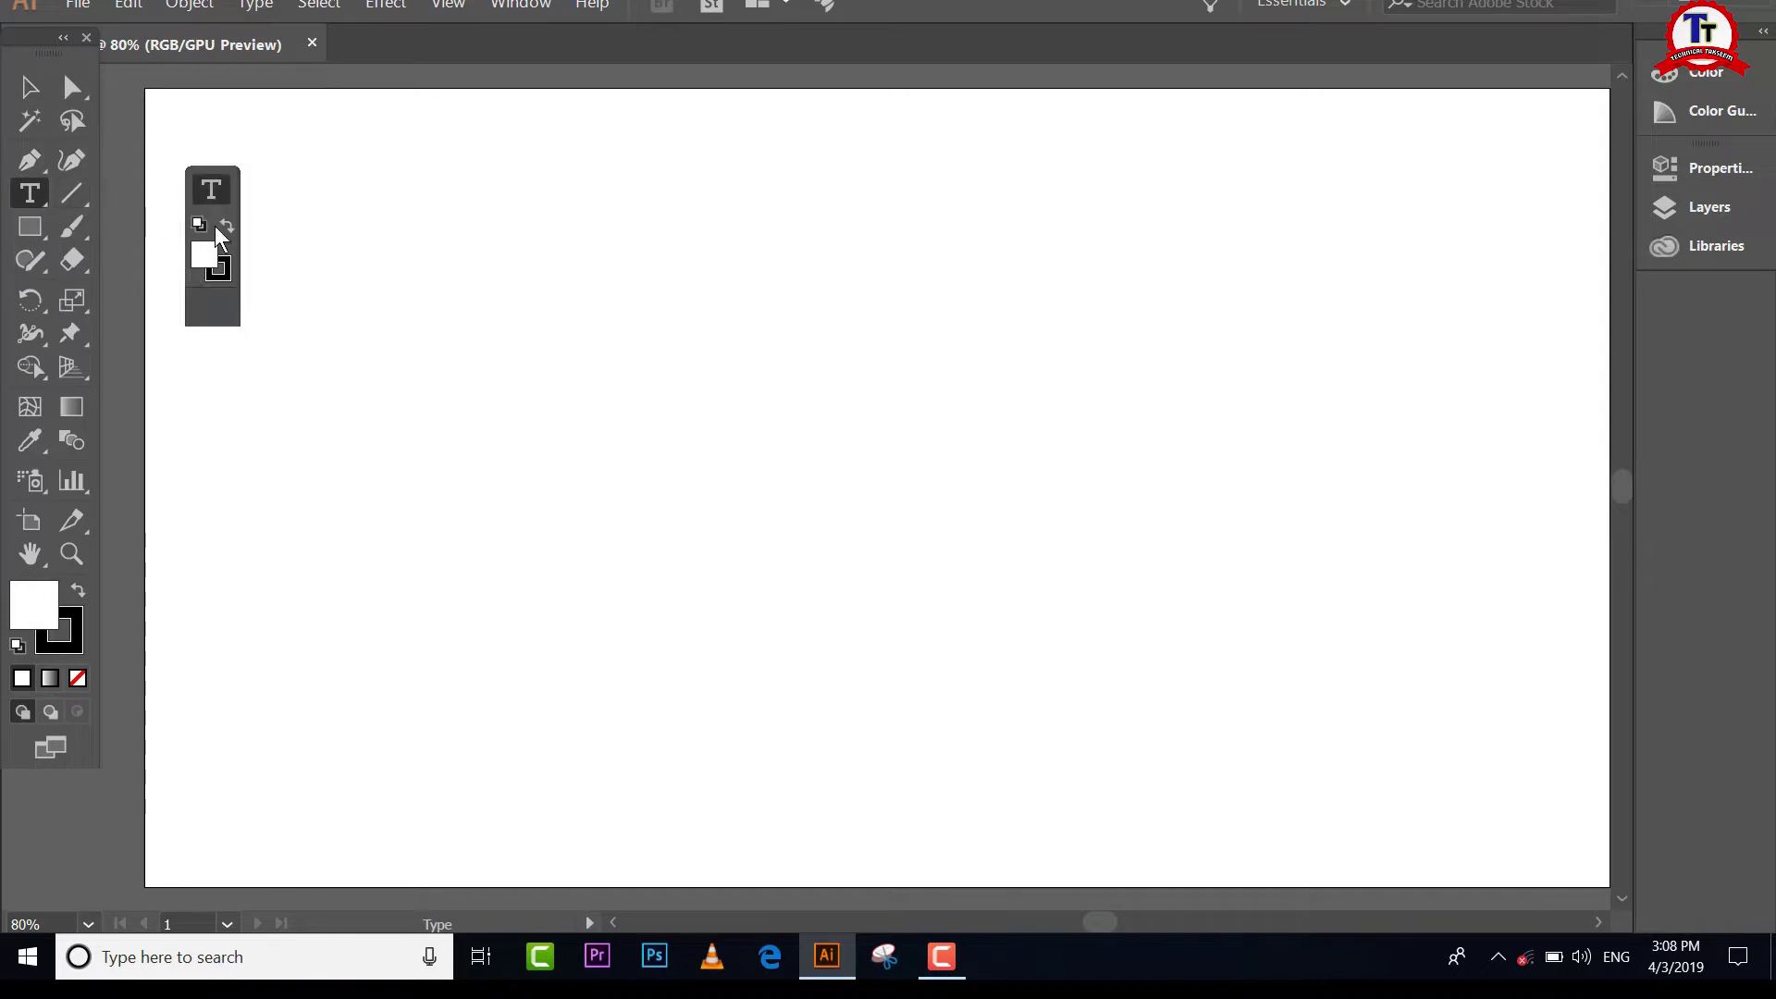
left_click_drag(29, 226, 204, 263)
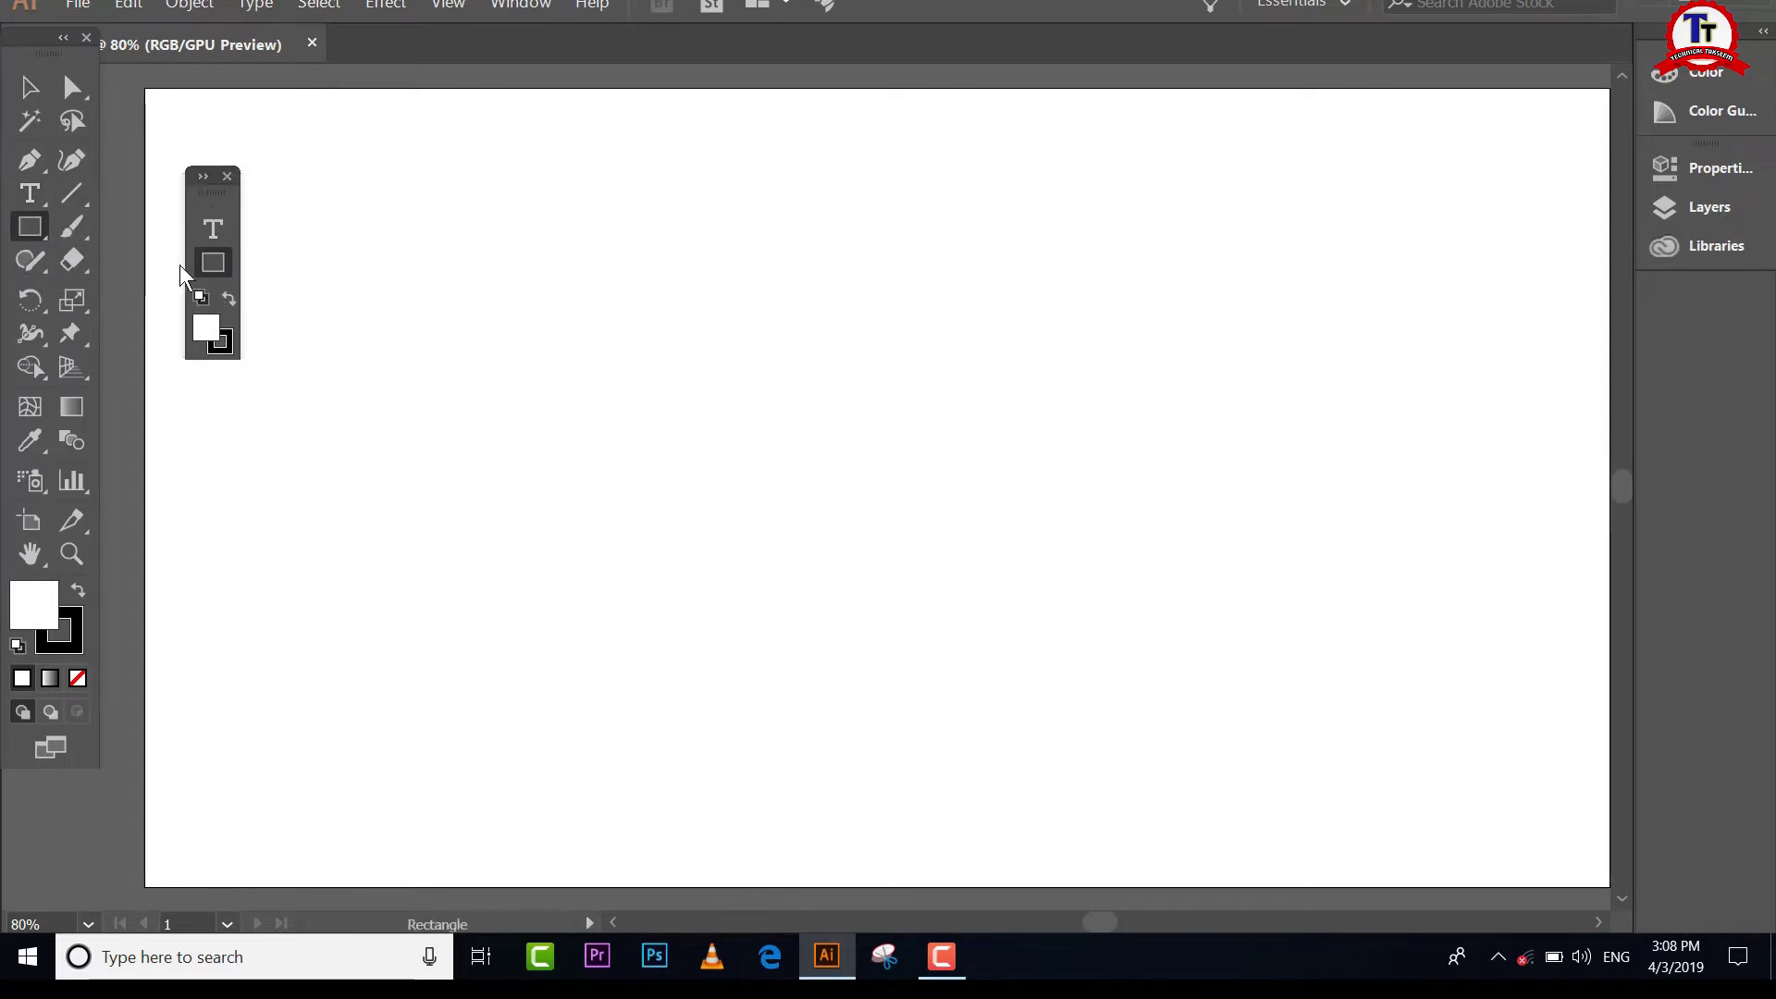
left_click_drag(22, 299, 218, 259)
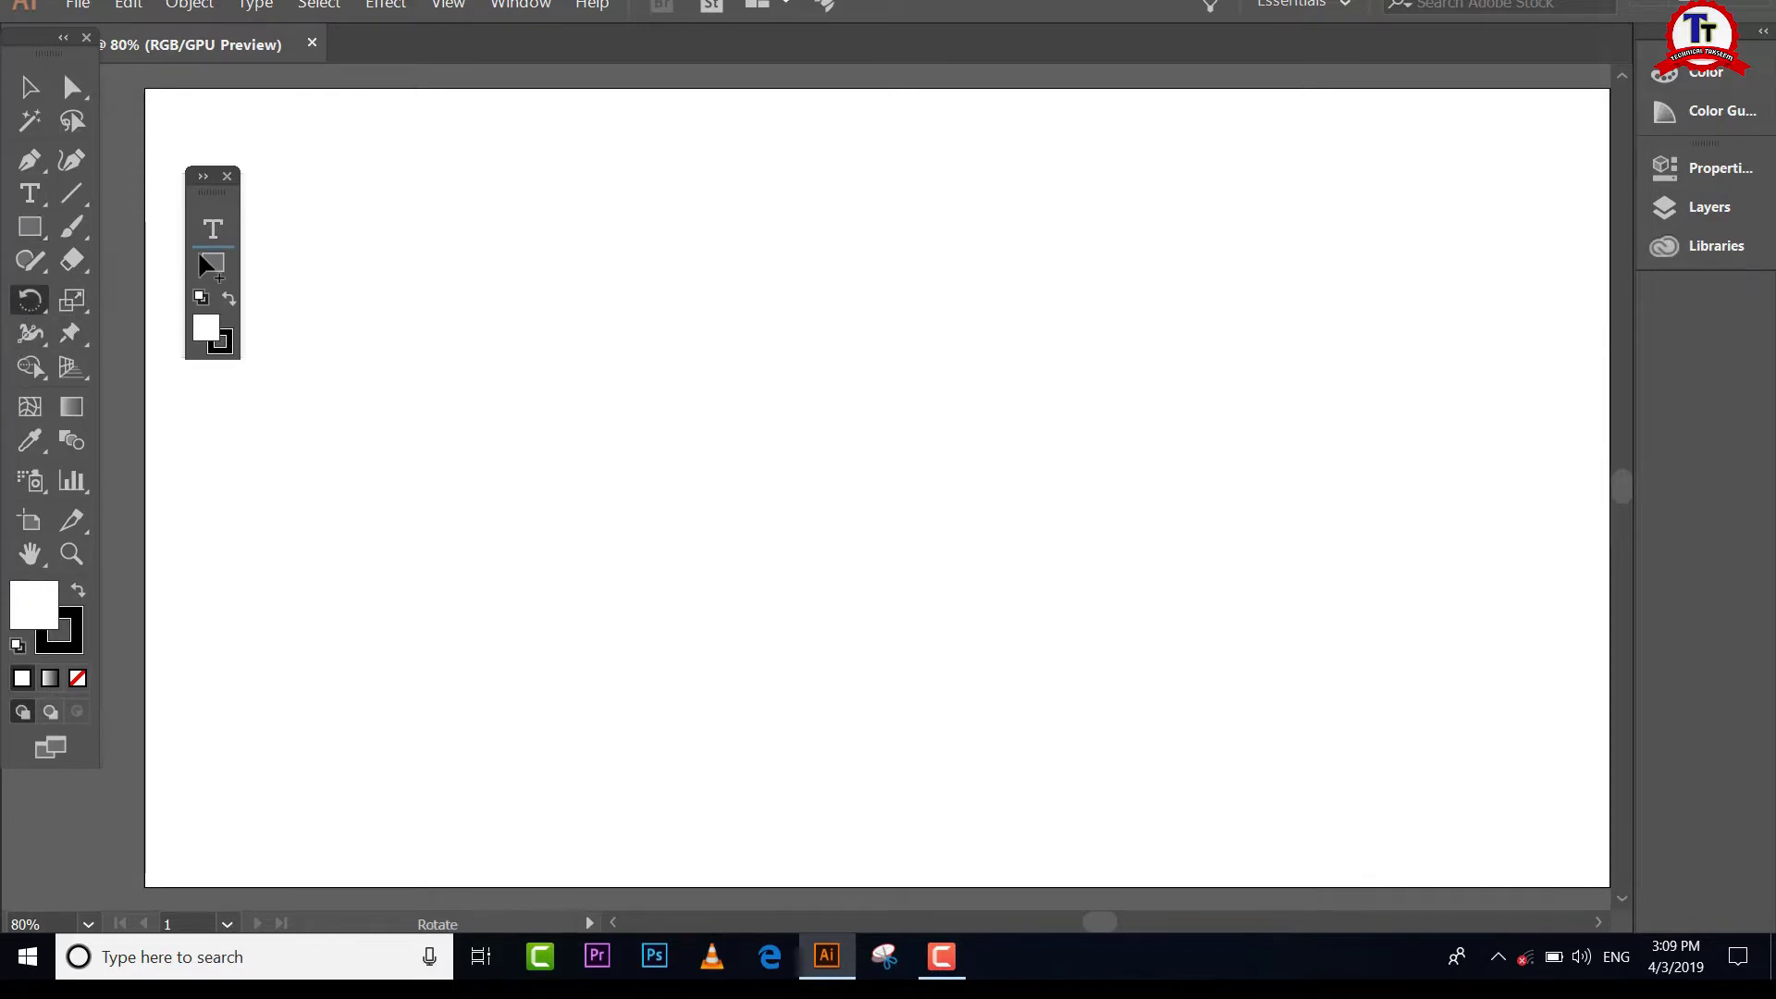
left_click_drag(29, 332, 211, 282)
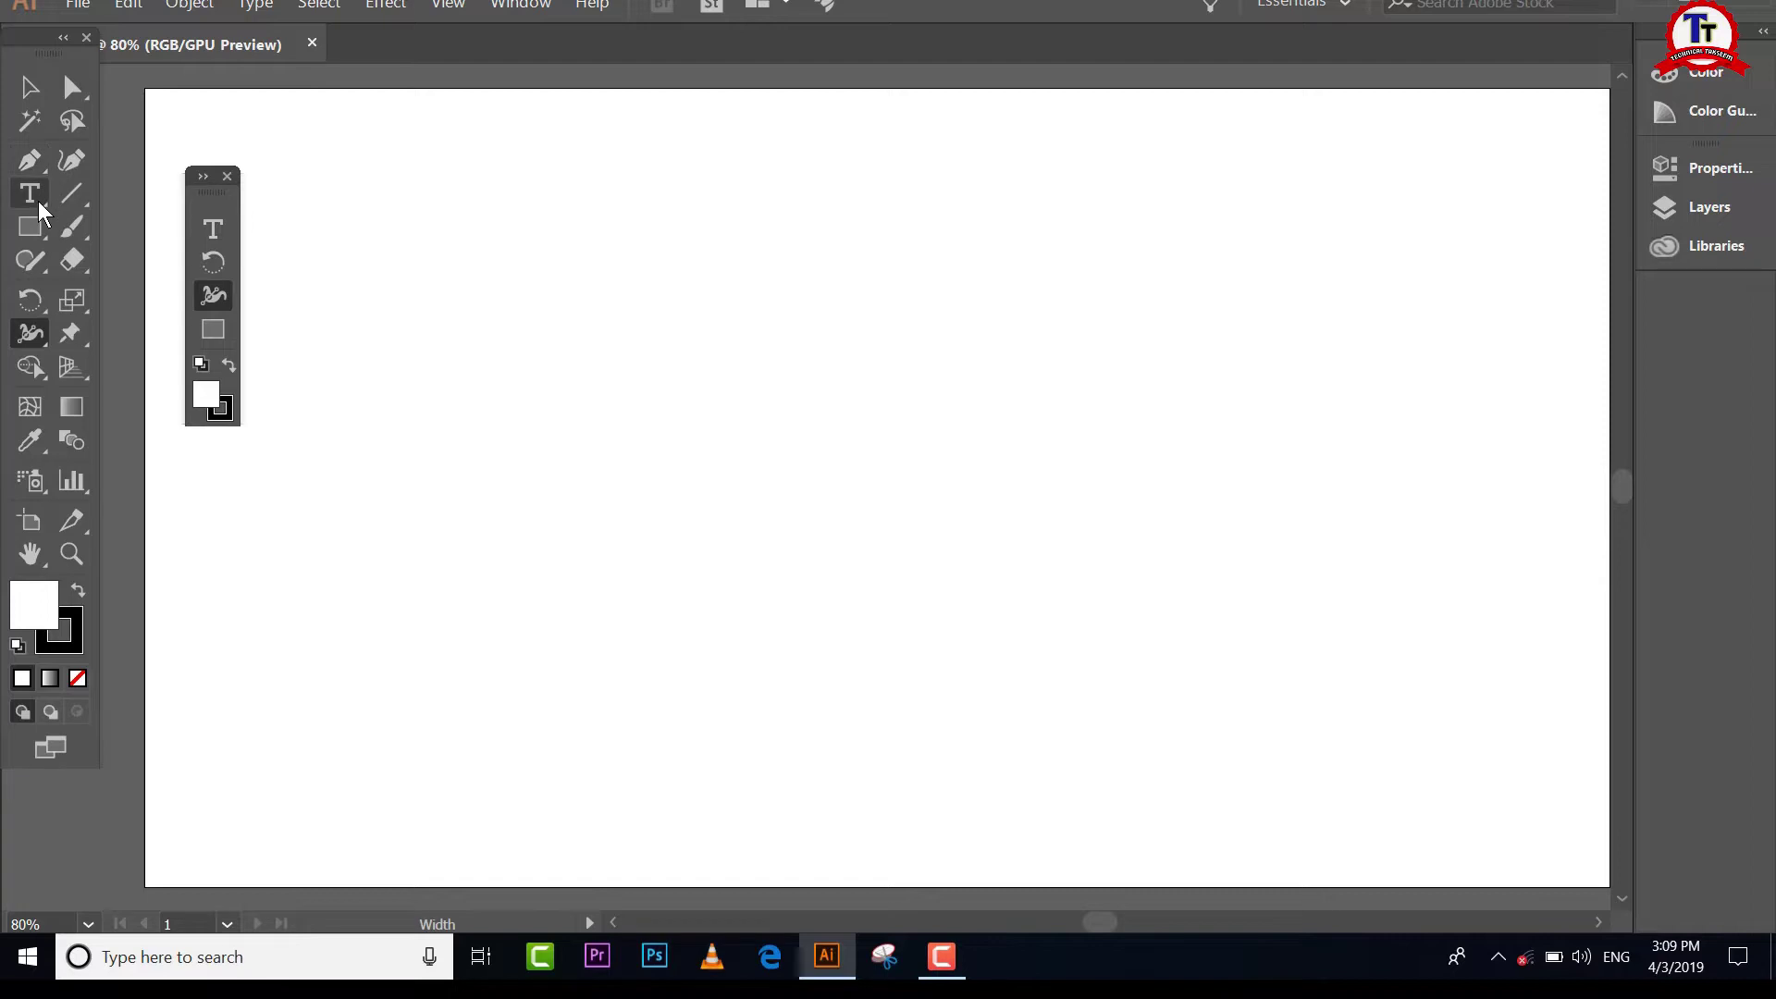
Step: Add the Polygon tool from the shape flyout, then show the tools-panel options again
left_click(37, 192)
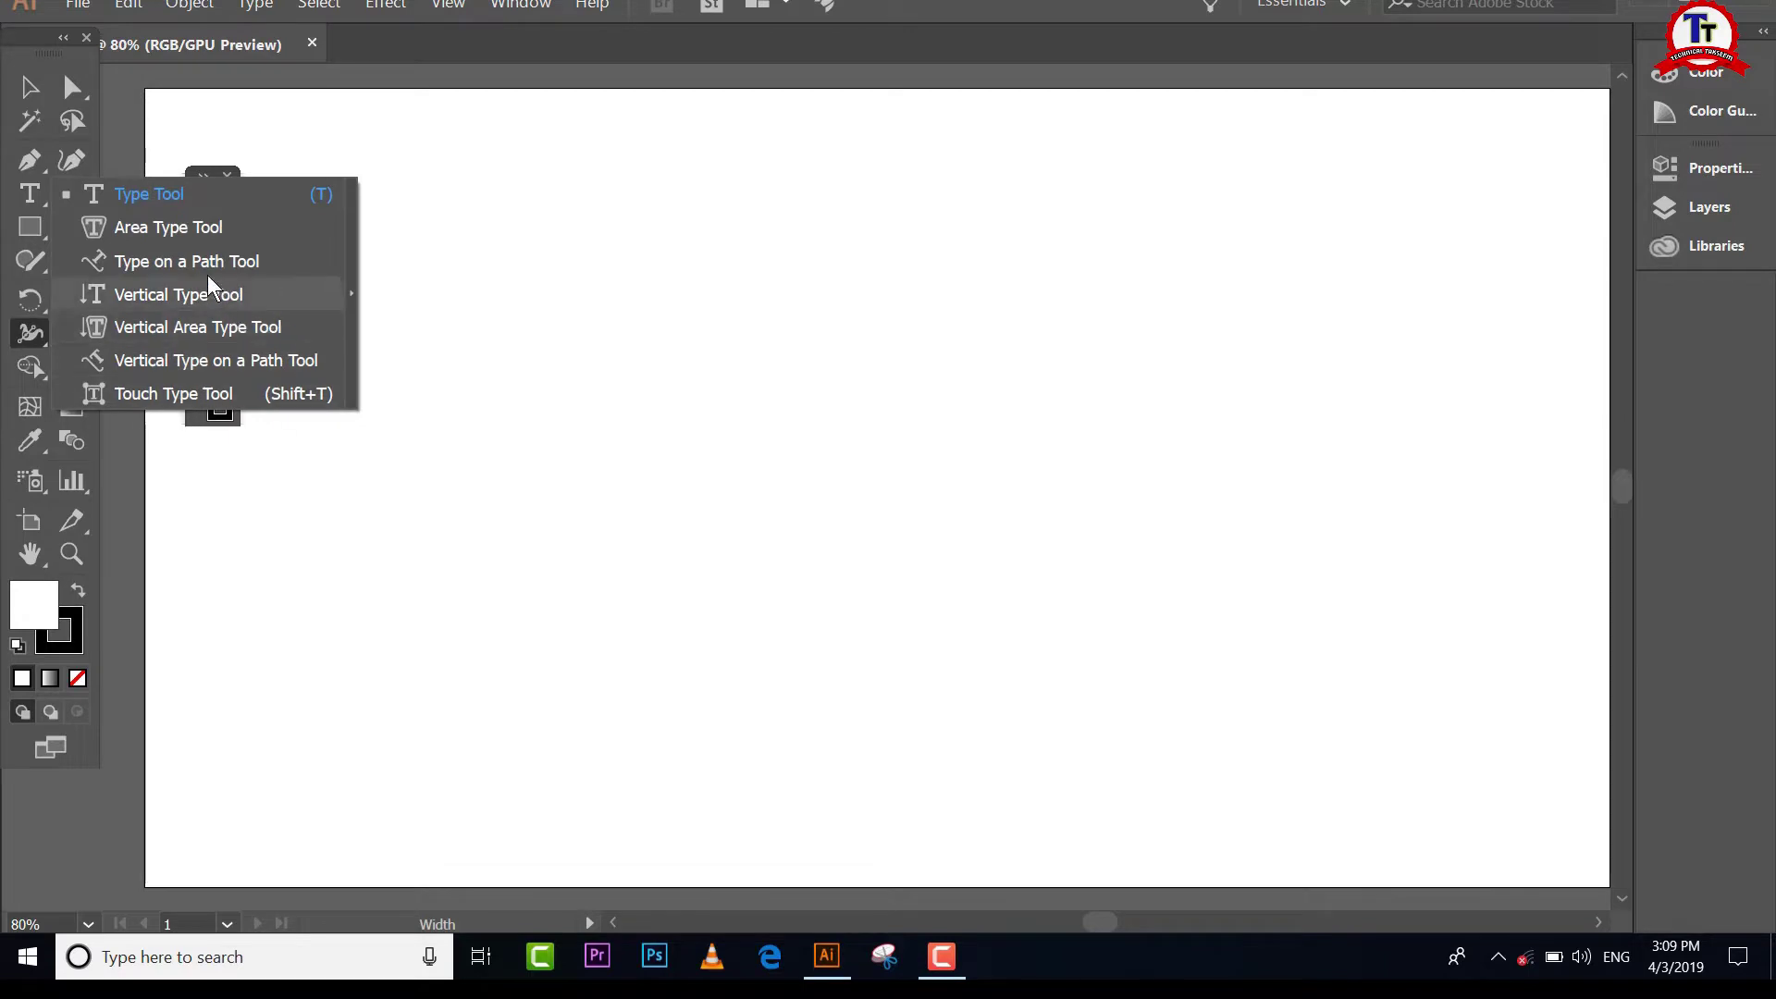
left_click(31, 220)
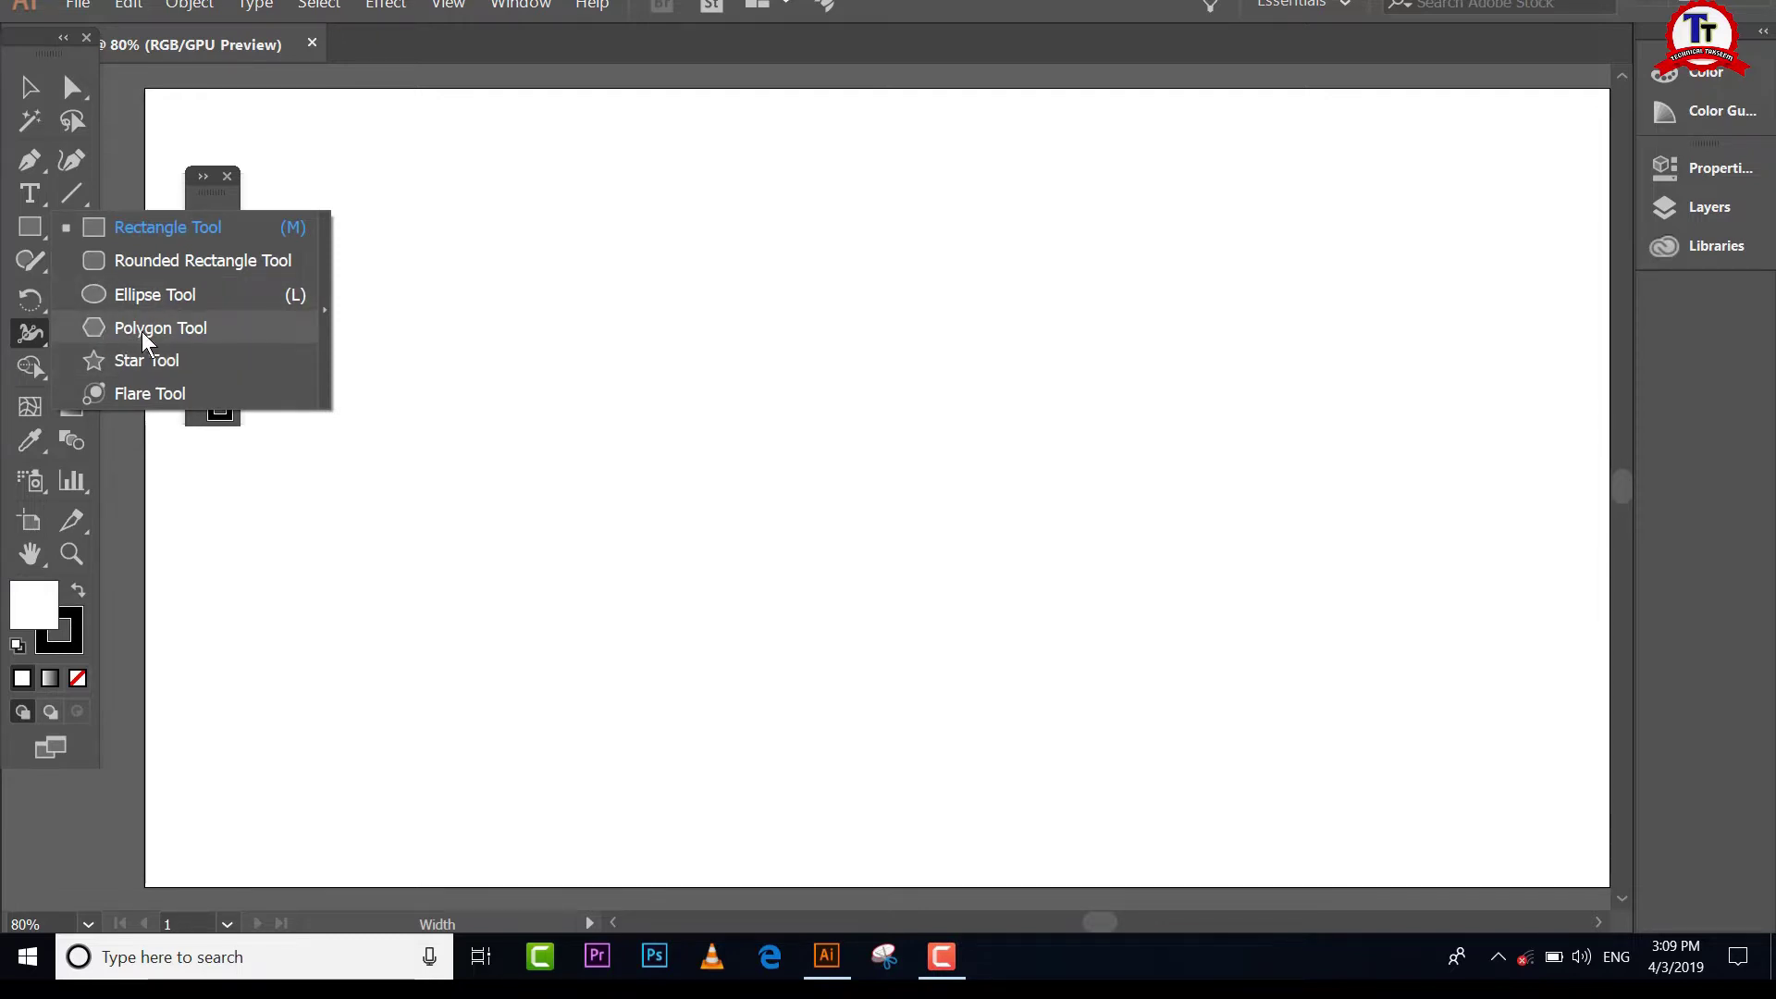
left_click(141, 331)
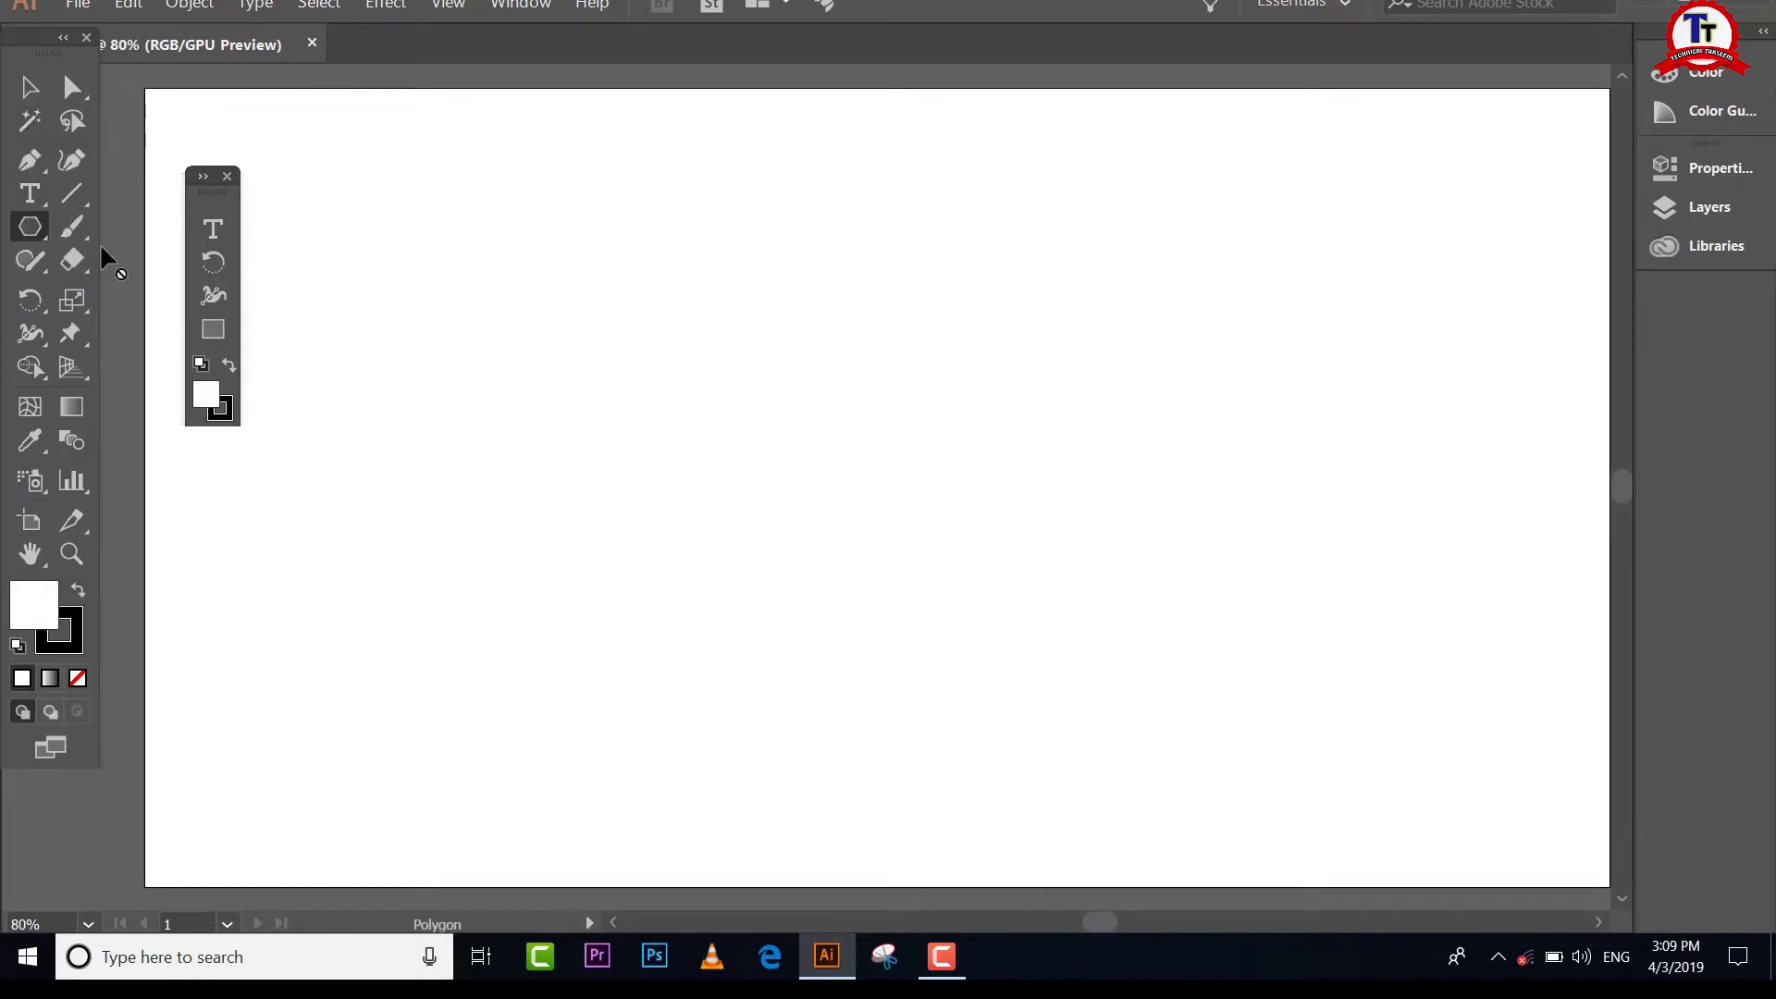
left_click_drag(101, 249, 216, 322)
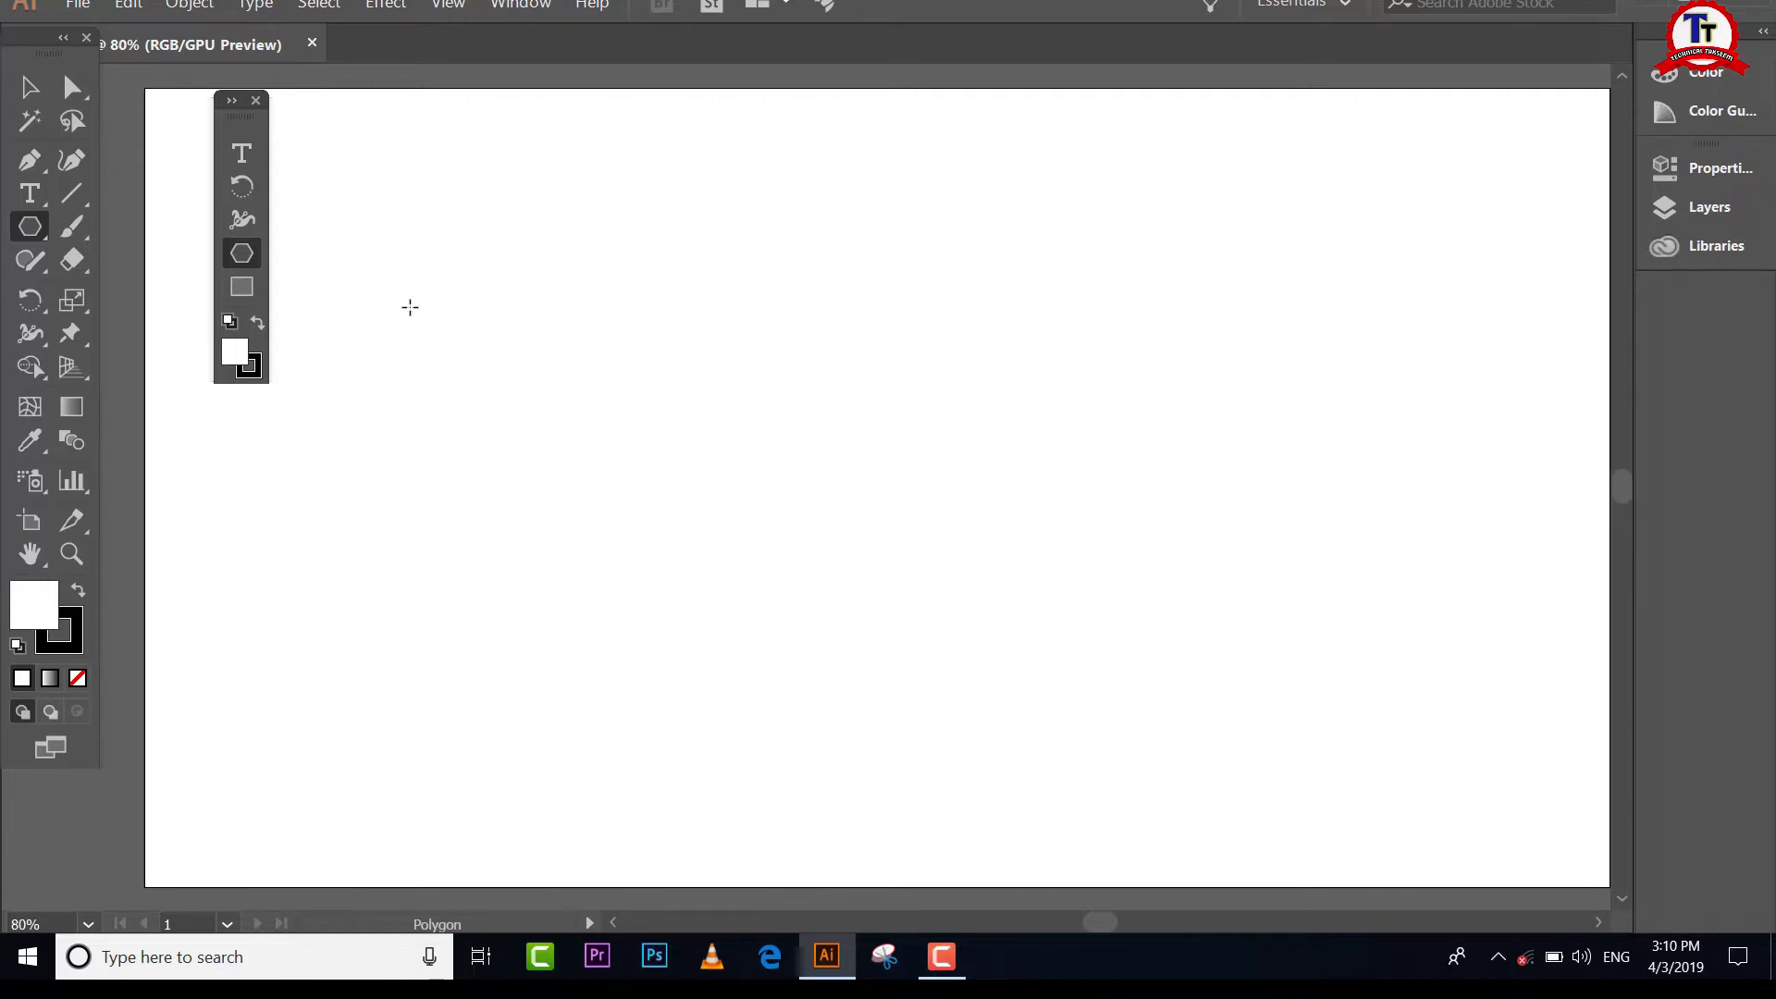
left_click(524, 7)
mouse_move(614, 168)
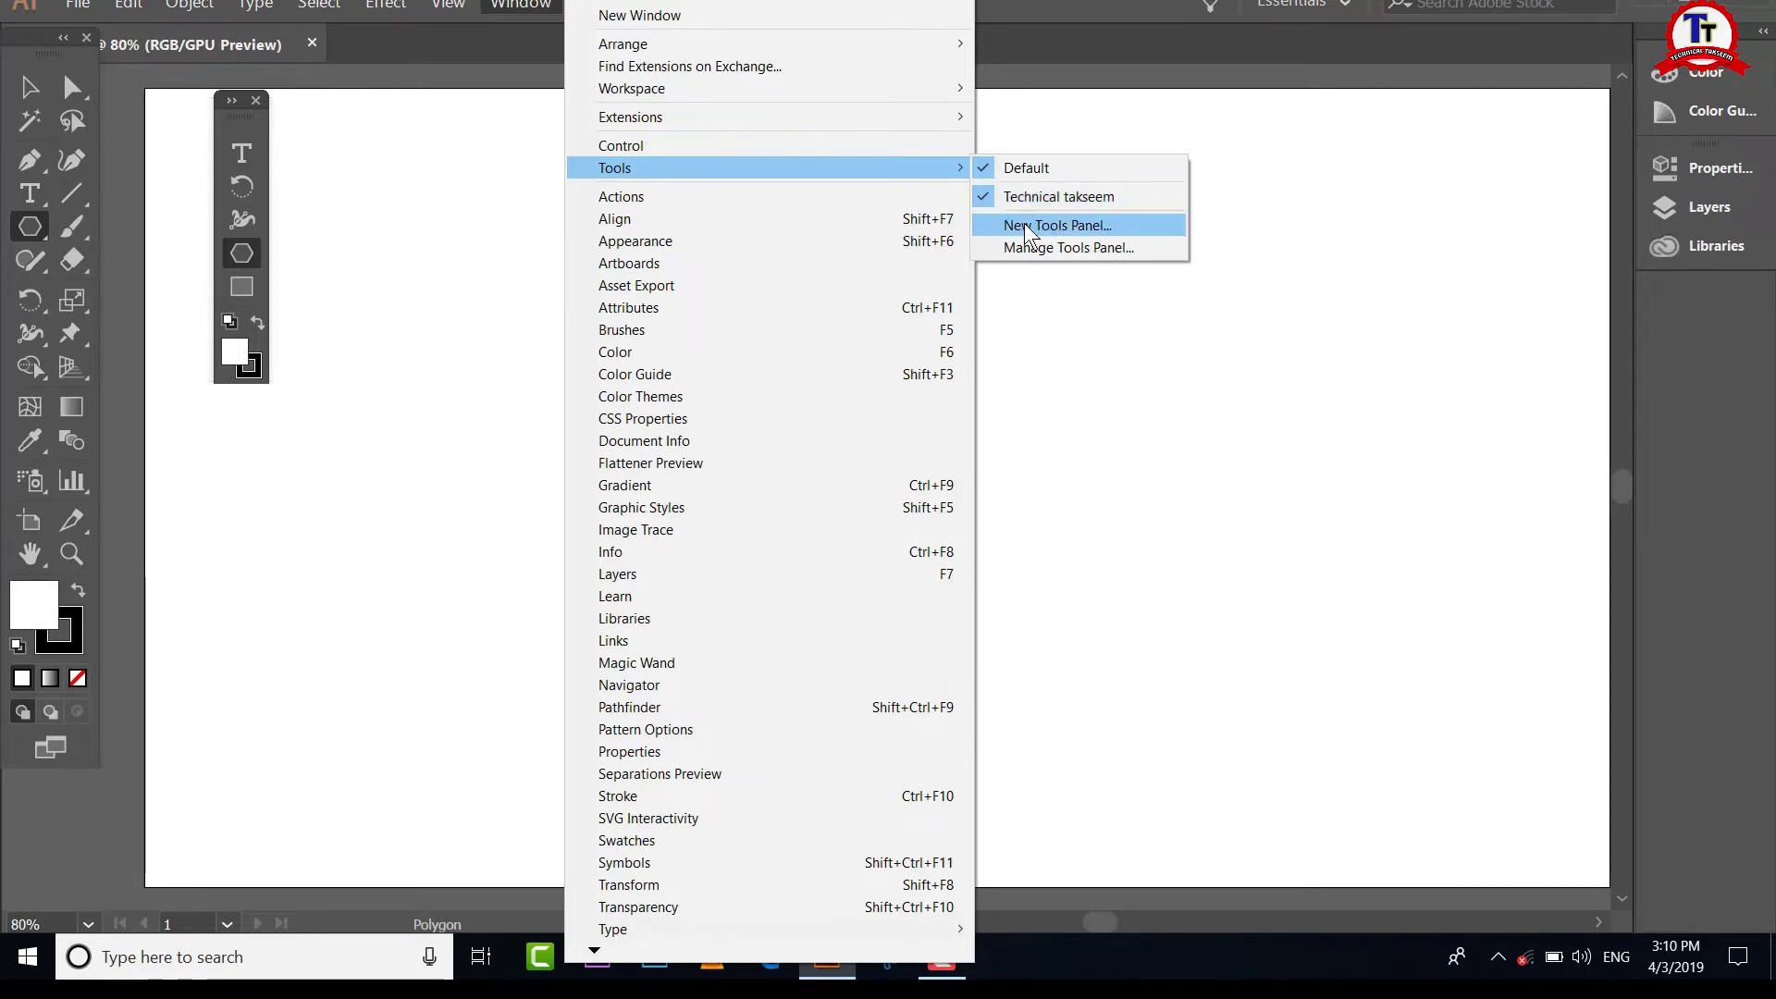
Step: Create a second tools panel named 'dagagzv' and reposition both custom panels
left_click(1024, 224)
left_click(727, 234)
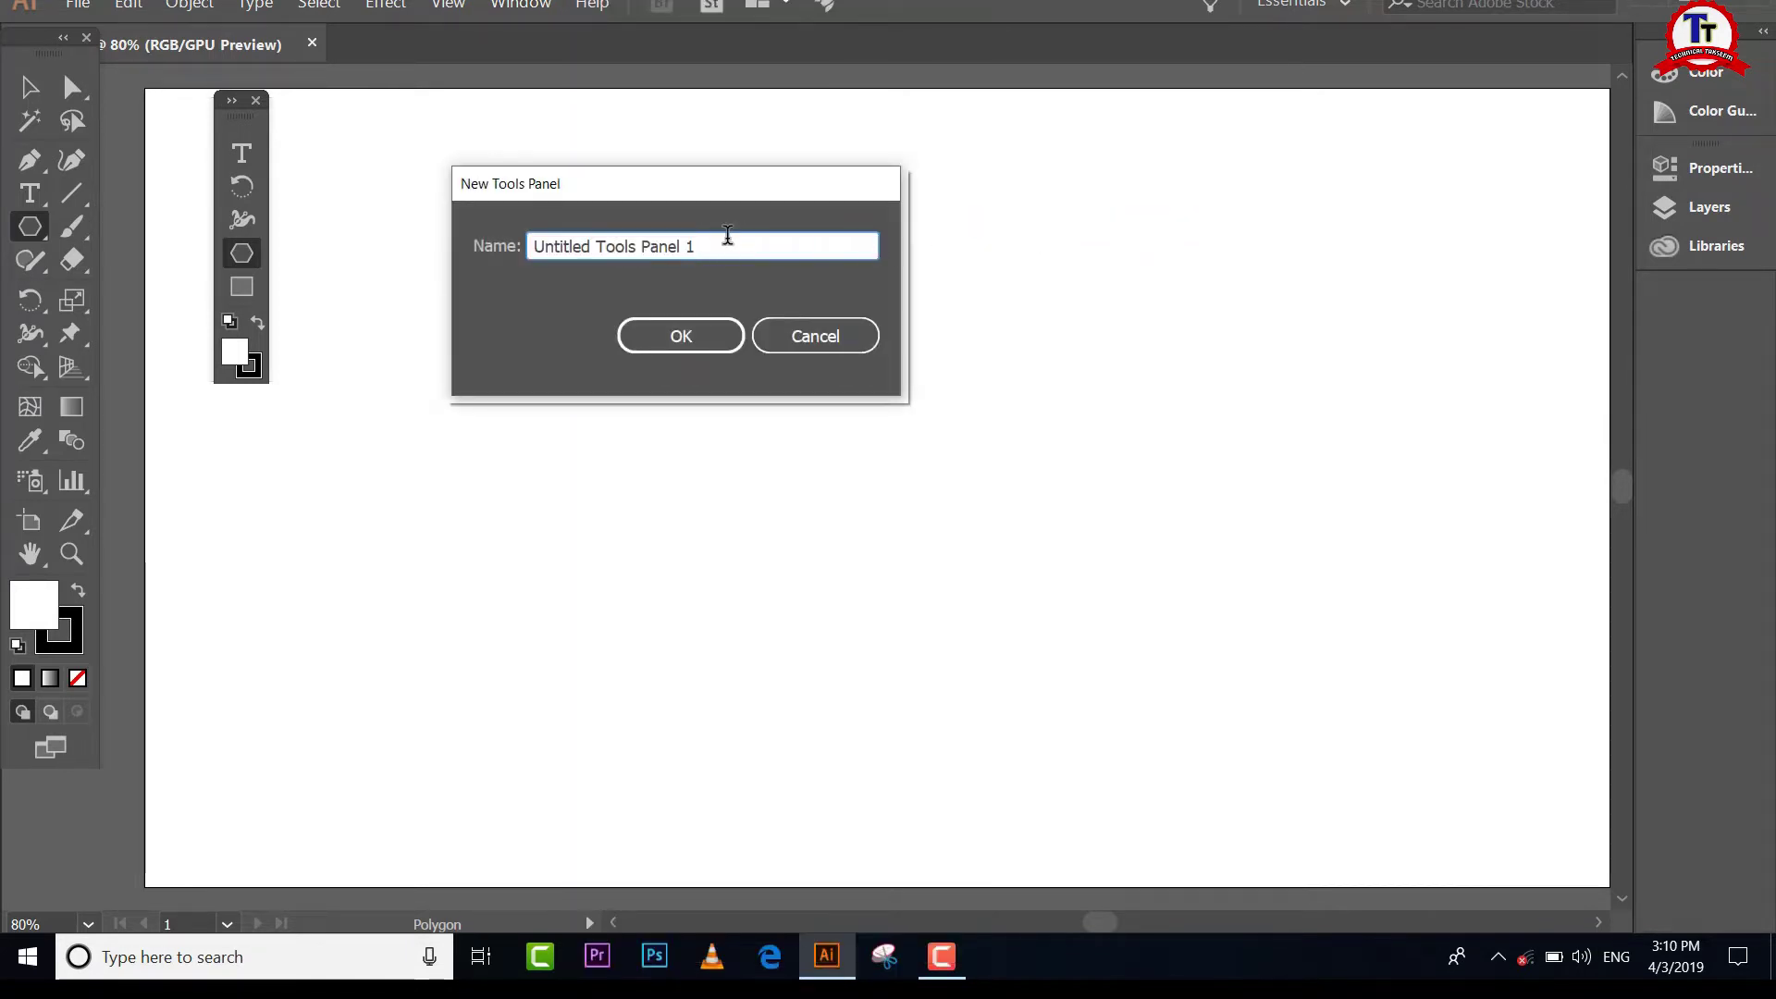
key("BackSpace")
key("BackSpace")
key("BackSpace")
key("BackSpace")
key("BackSpace")
key("BackSpace")
key("BackSpace")
key("BackSpace")
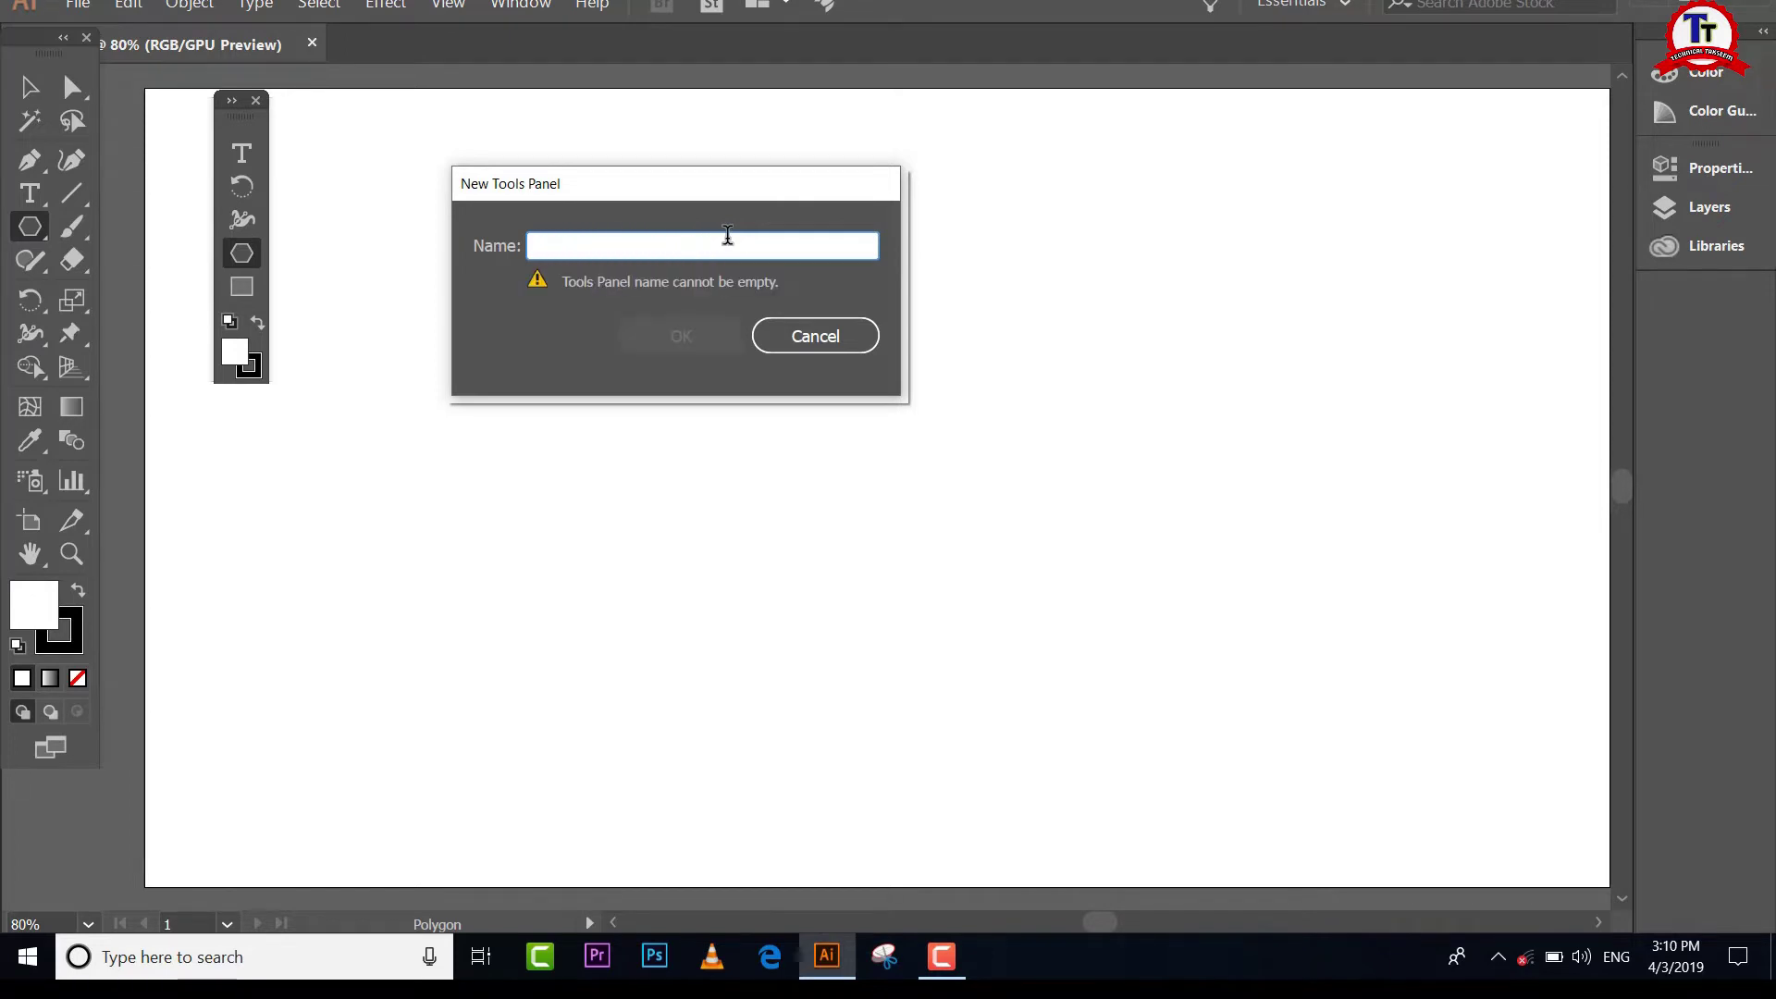
type("dagagzv")
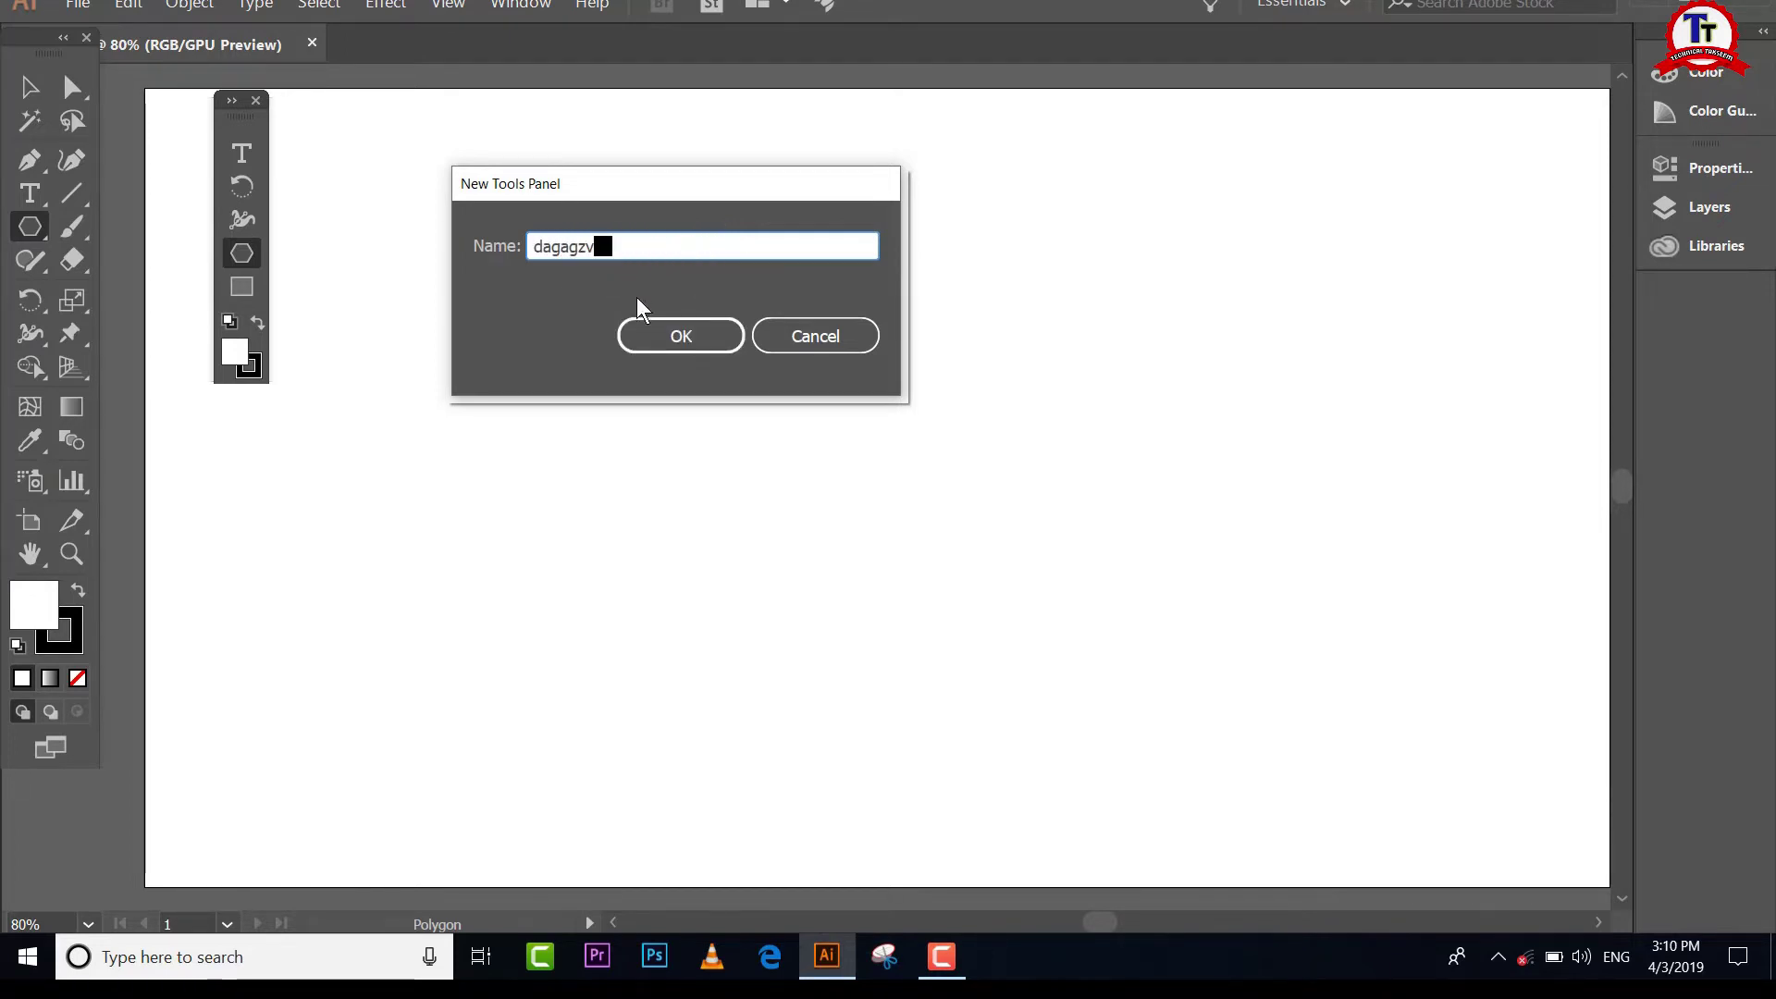
left_click(670, 335)
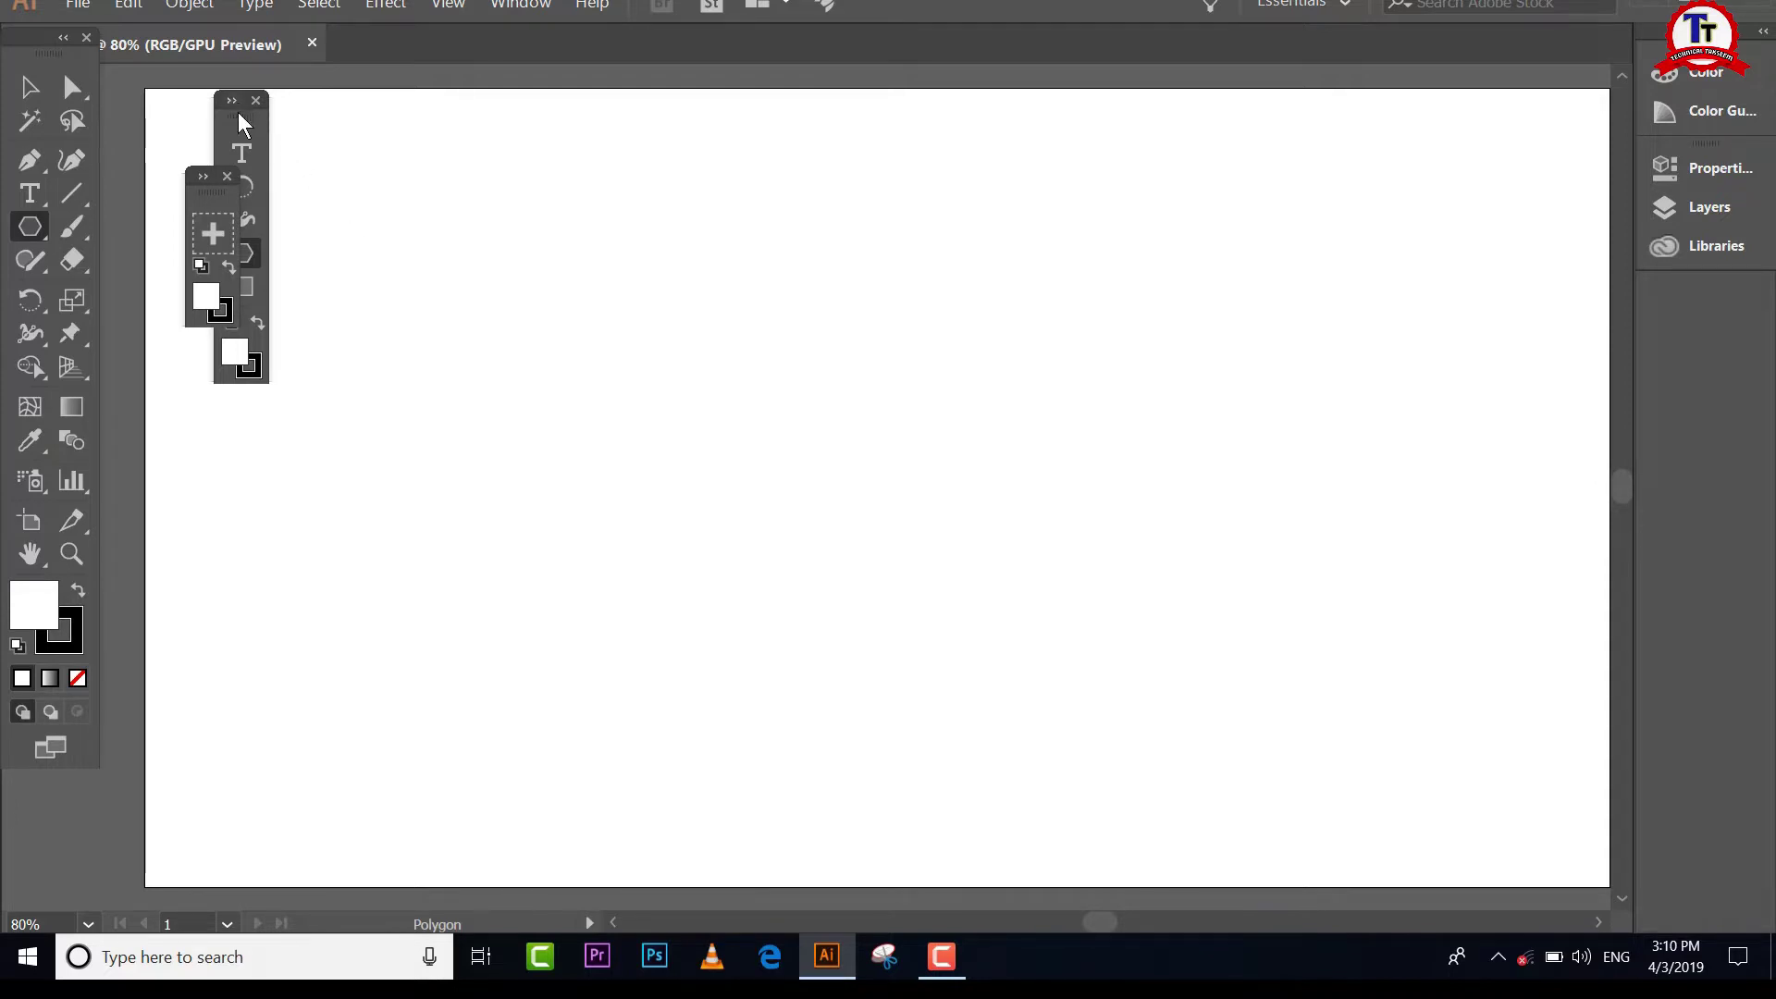
left_click_drag(237, 113, 867, 170)
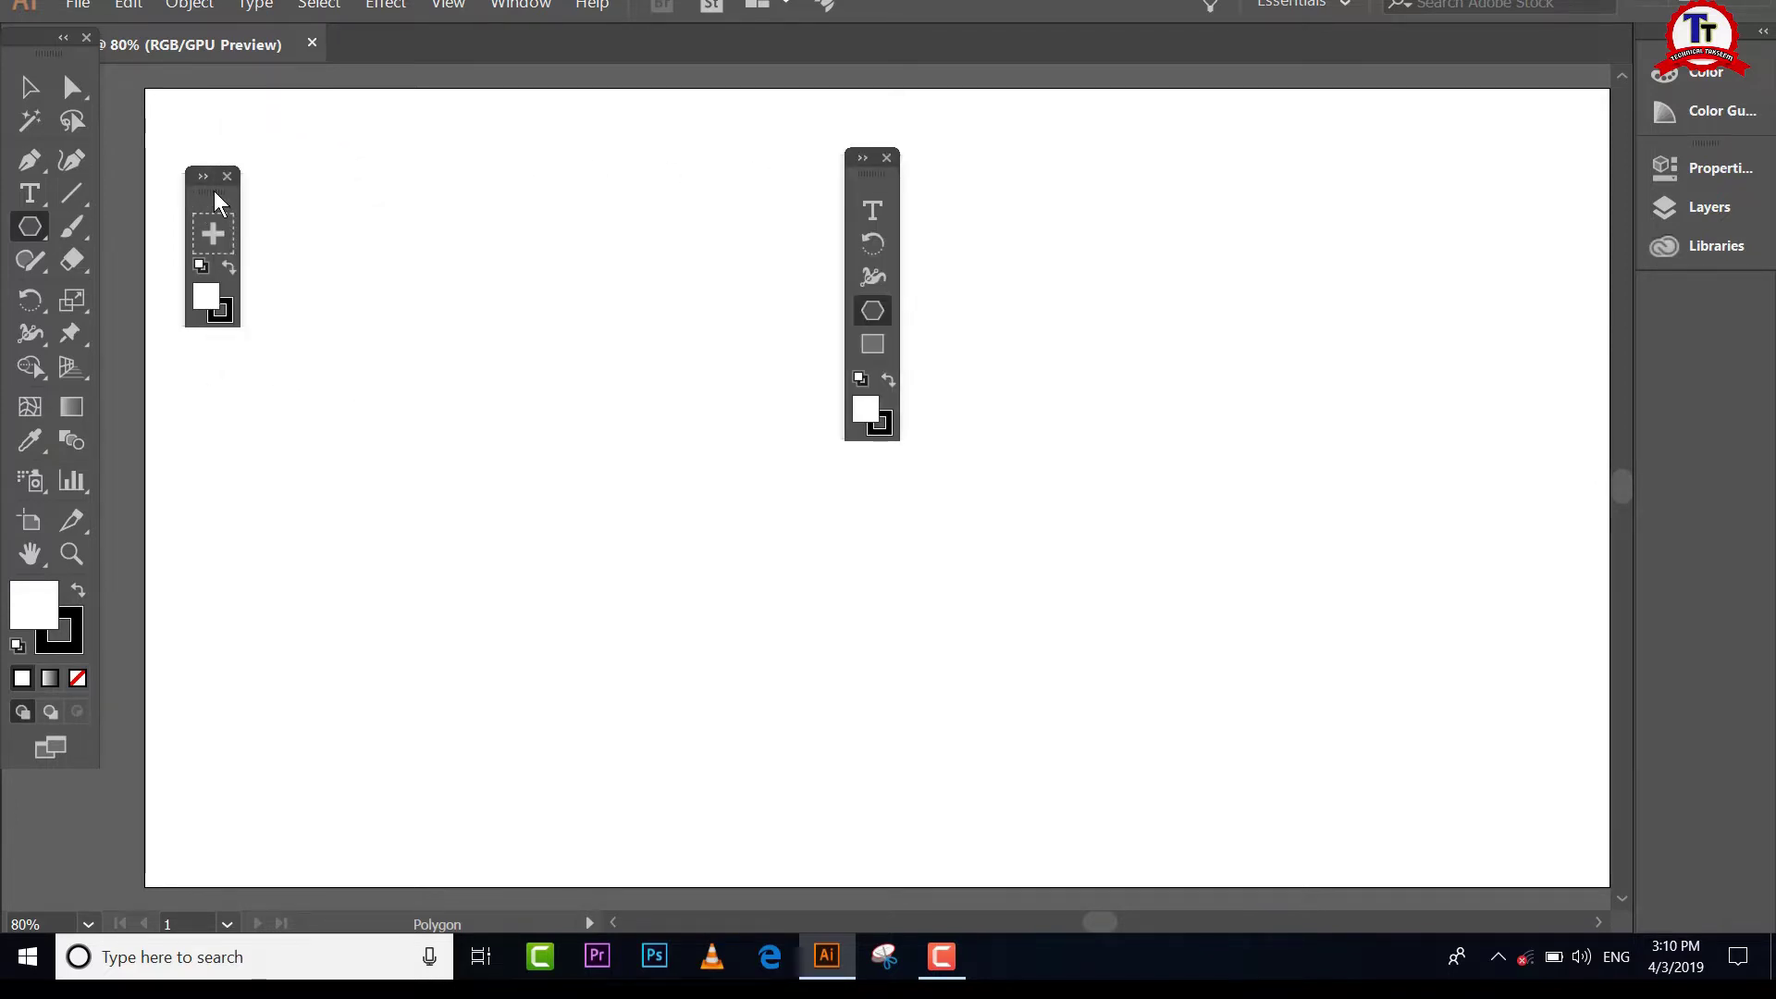
left_click_drag(214, 191, 234, 149)
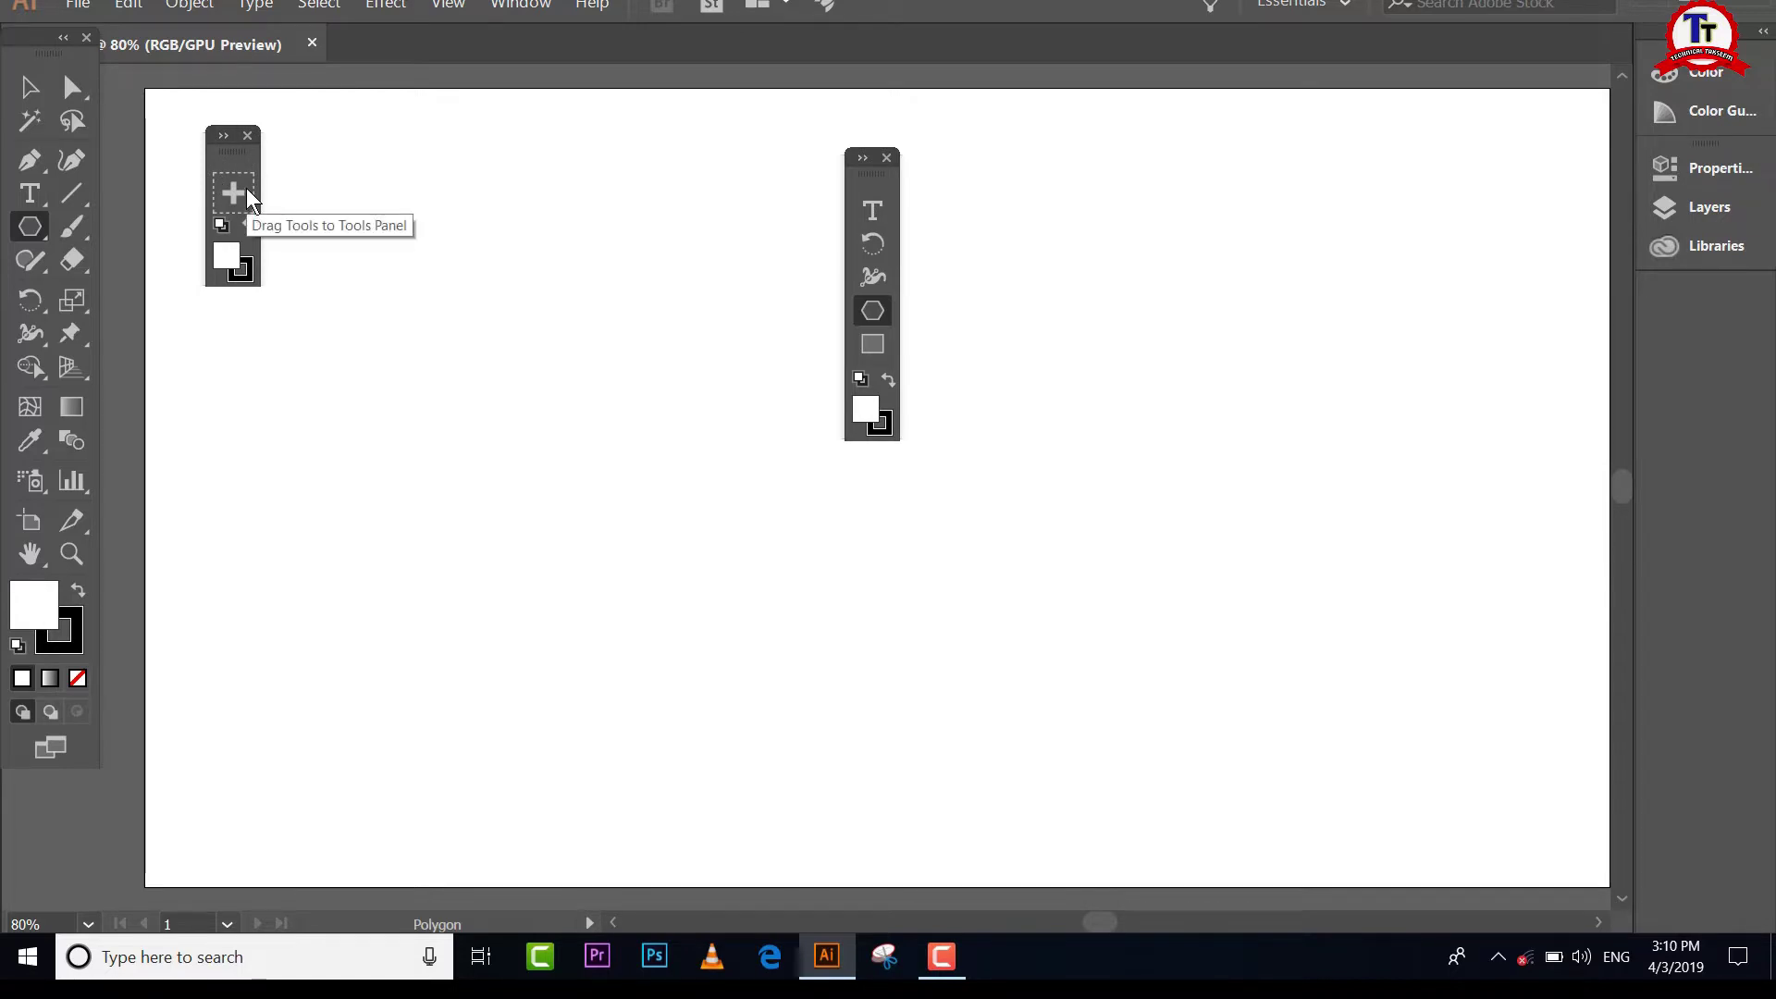
Step: Add the Type, Rectangle, Rotate and Width tools to the dagagzv panel
left_click(31, 90)
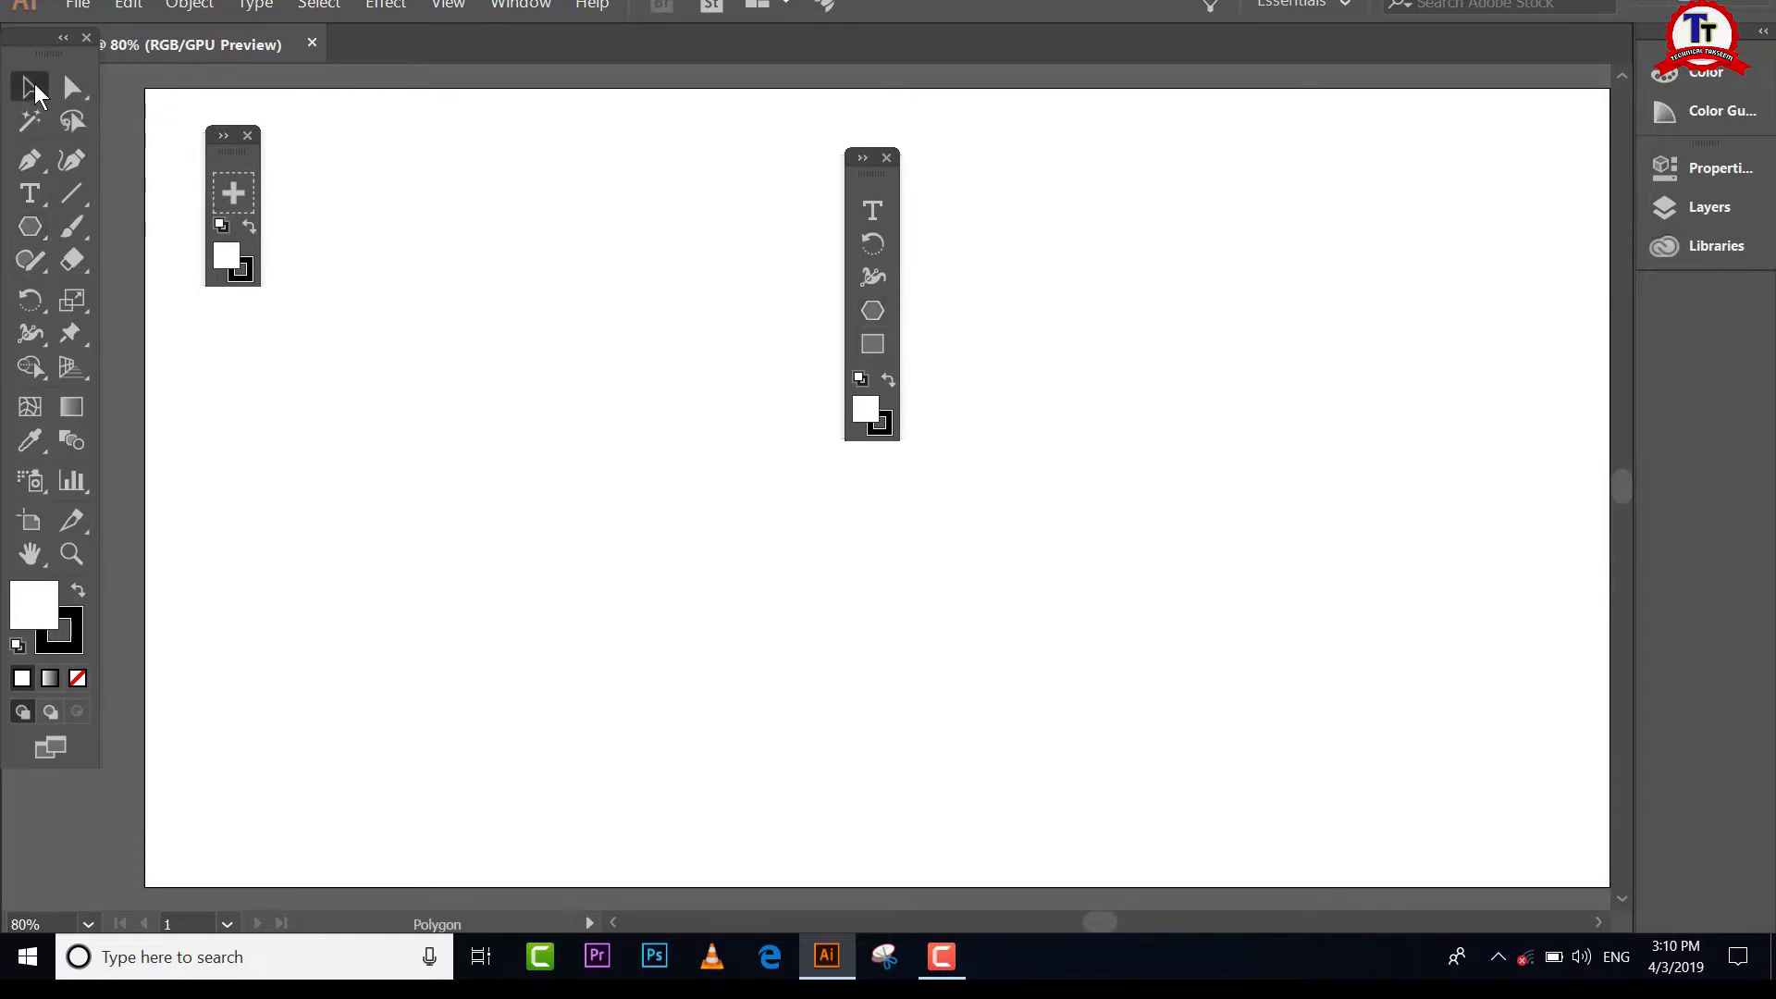
left_click_drag(24, 192, 233, 192)
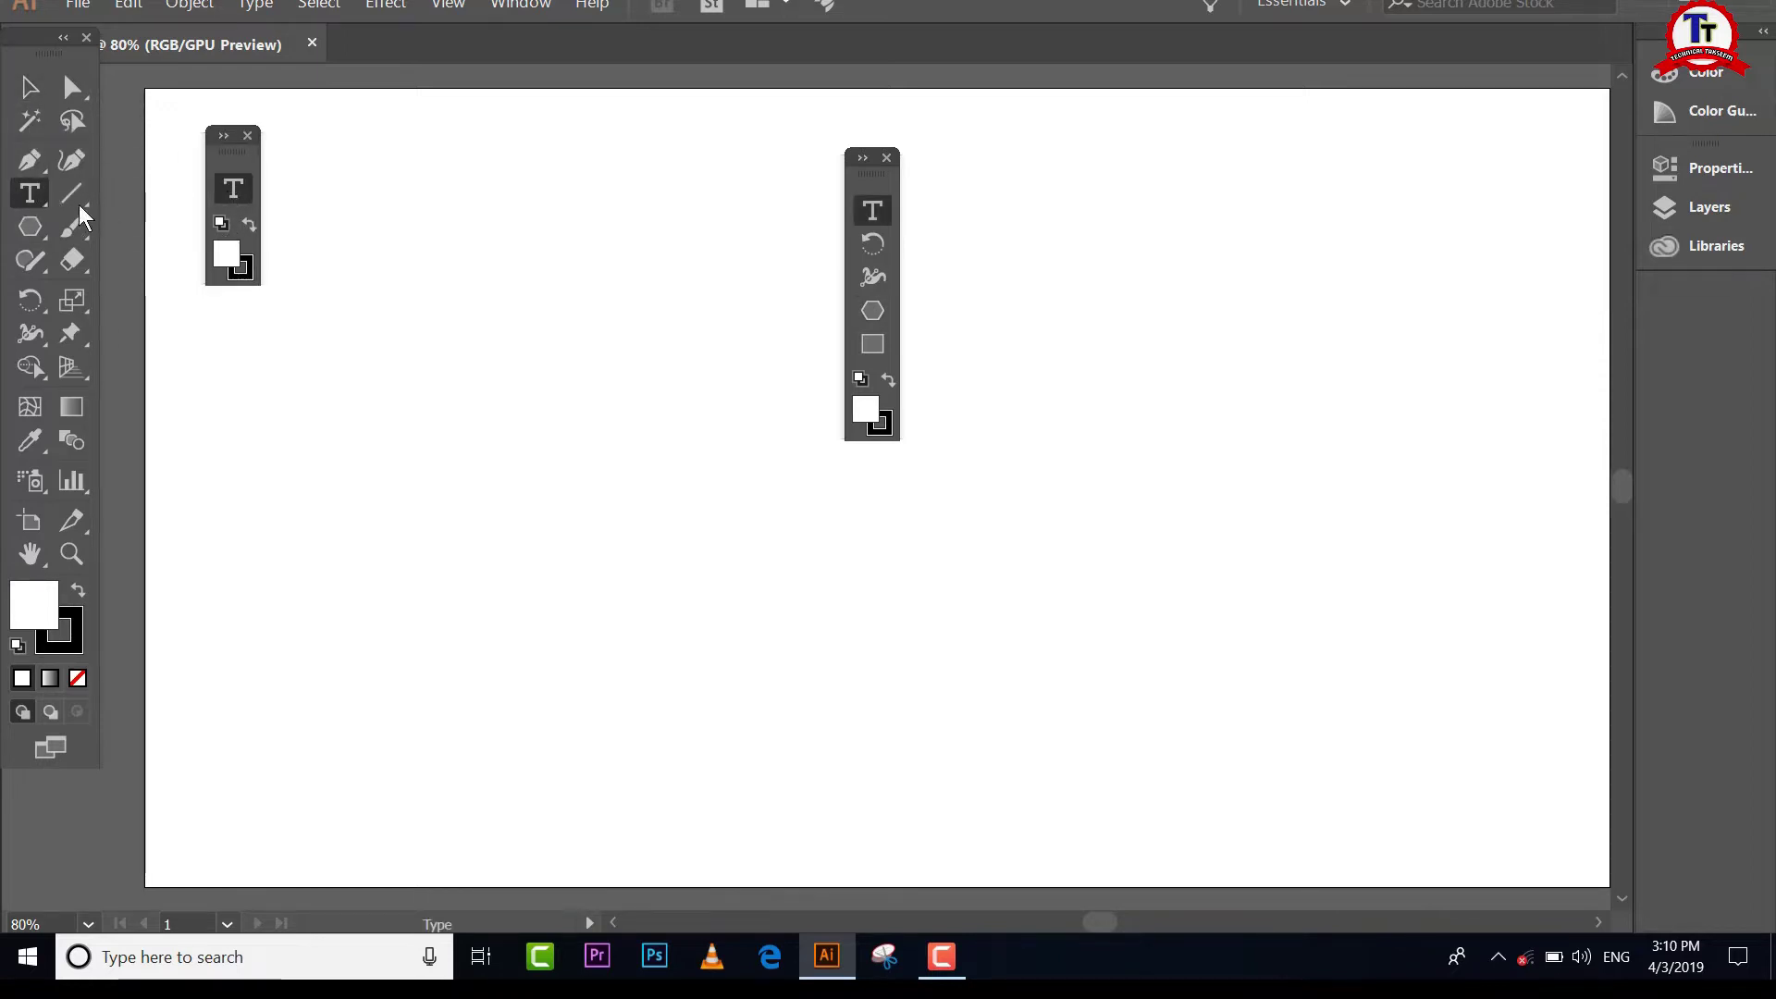
left_click(31, 226)
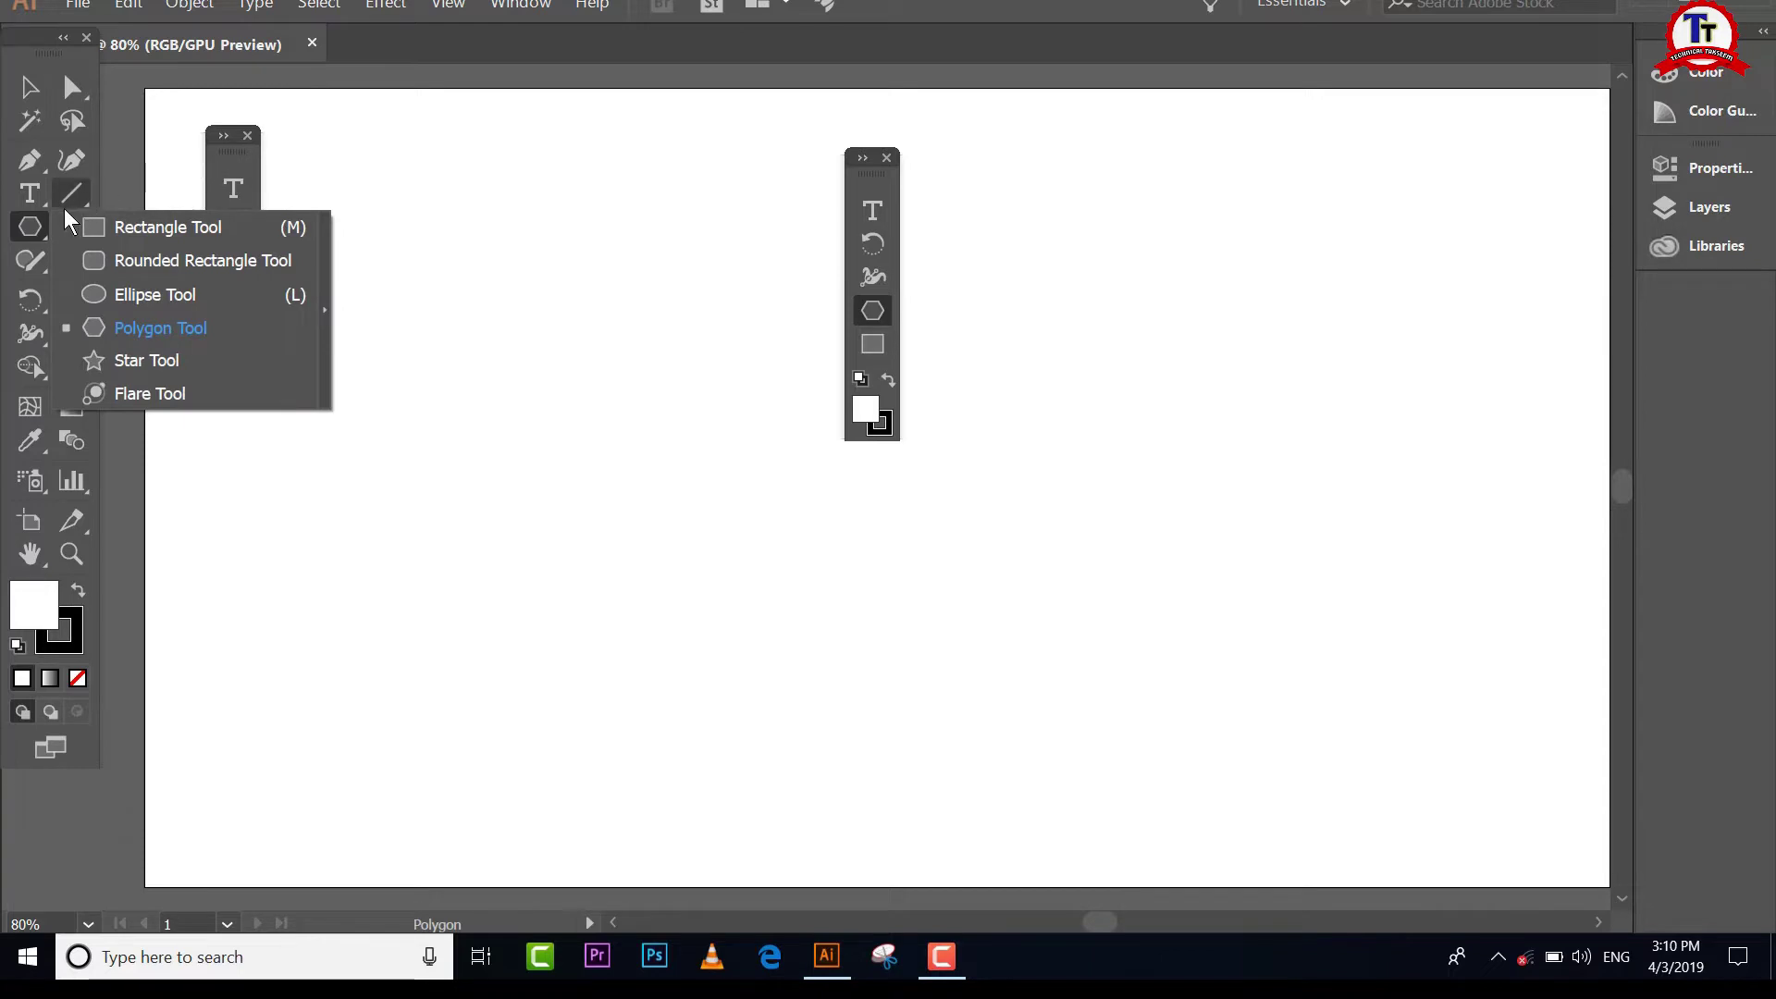
left_click(84, 220)
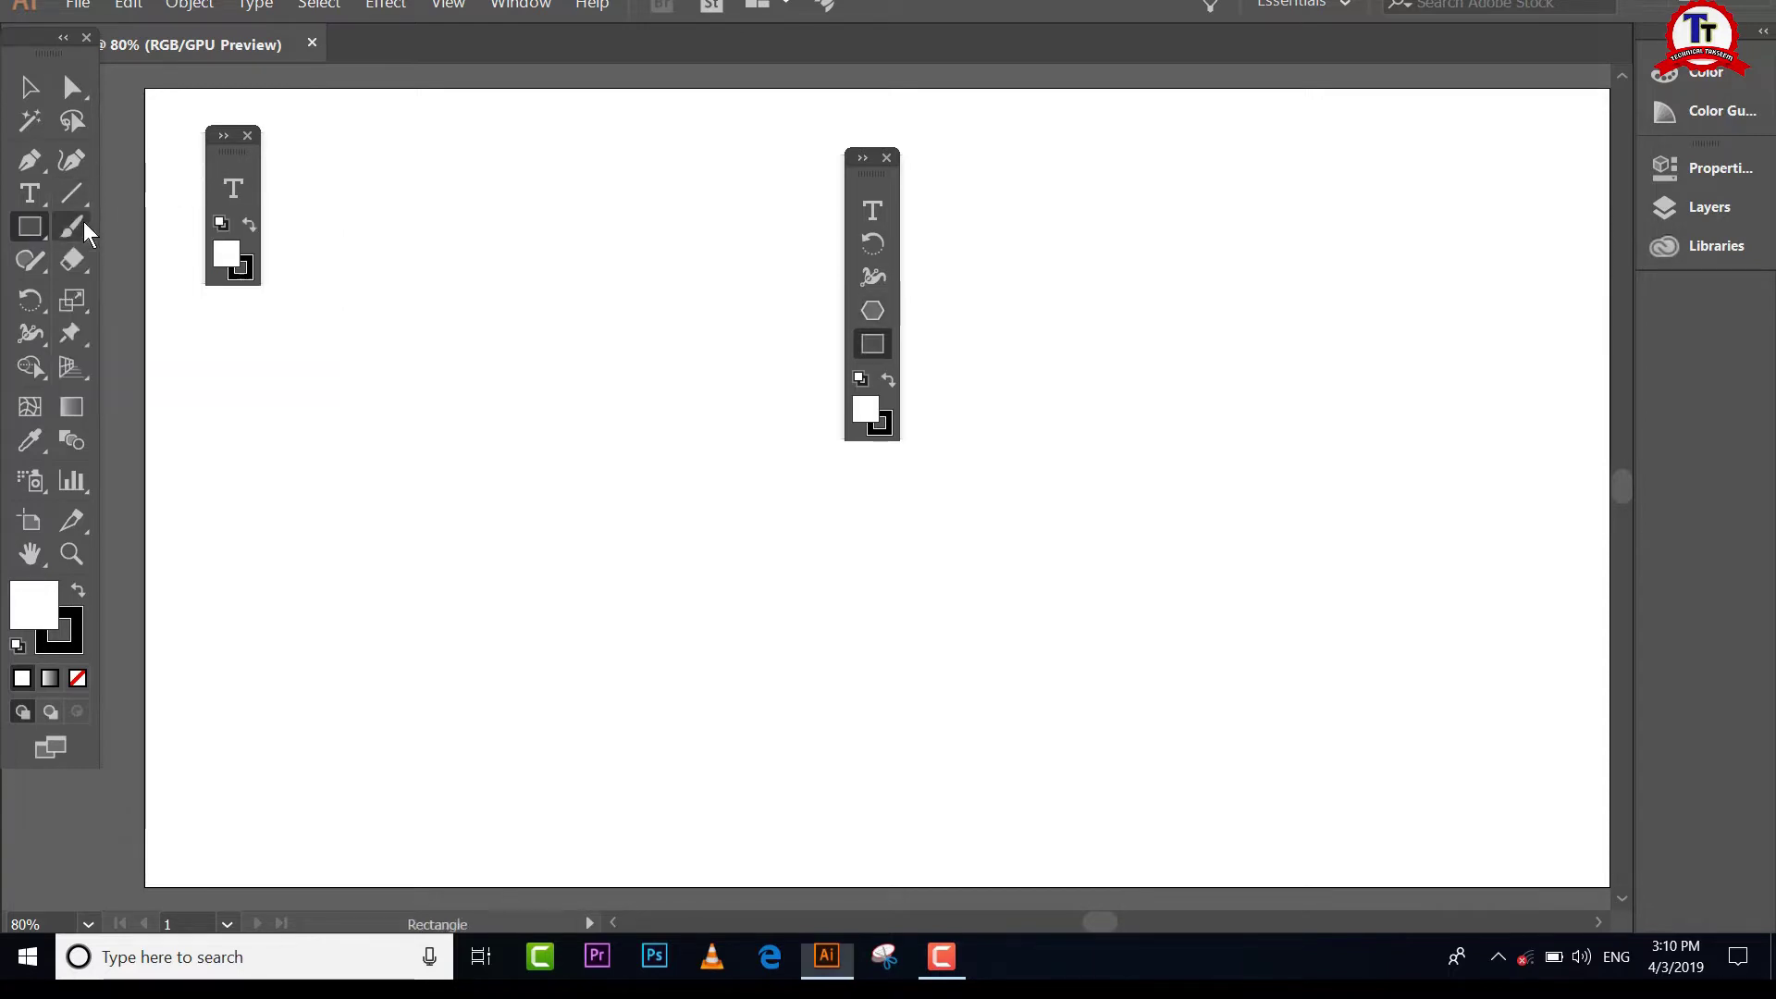
left_click_drag(30, 226, 219, 187)
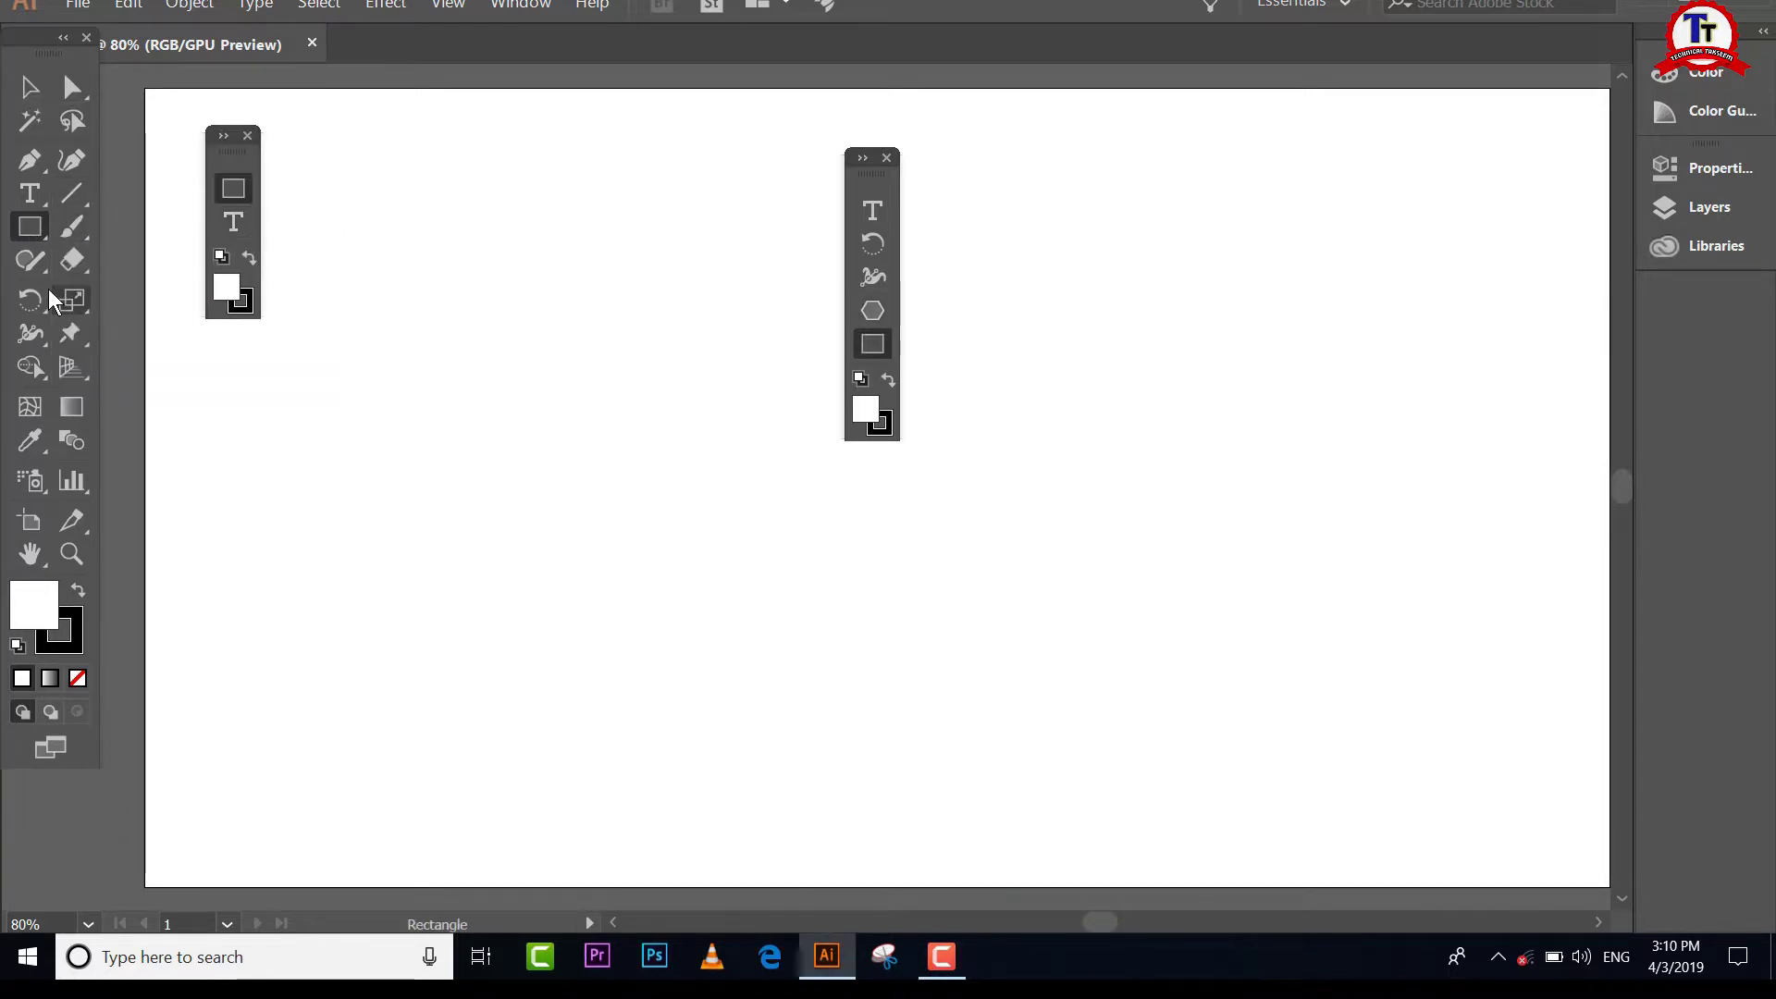
left_click_drag(31, 298, 217, 222)
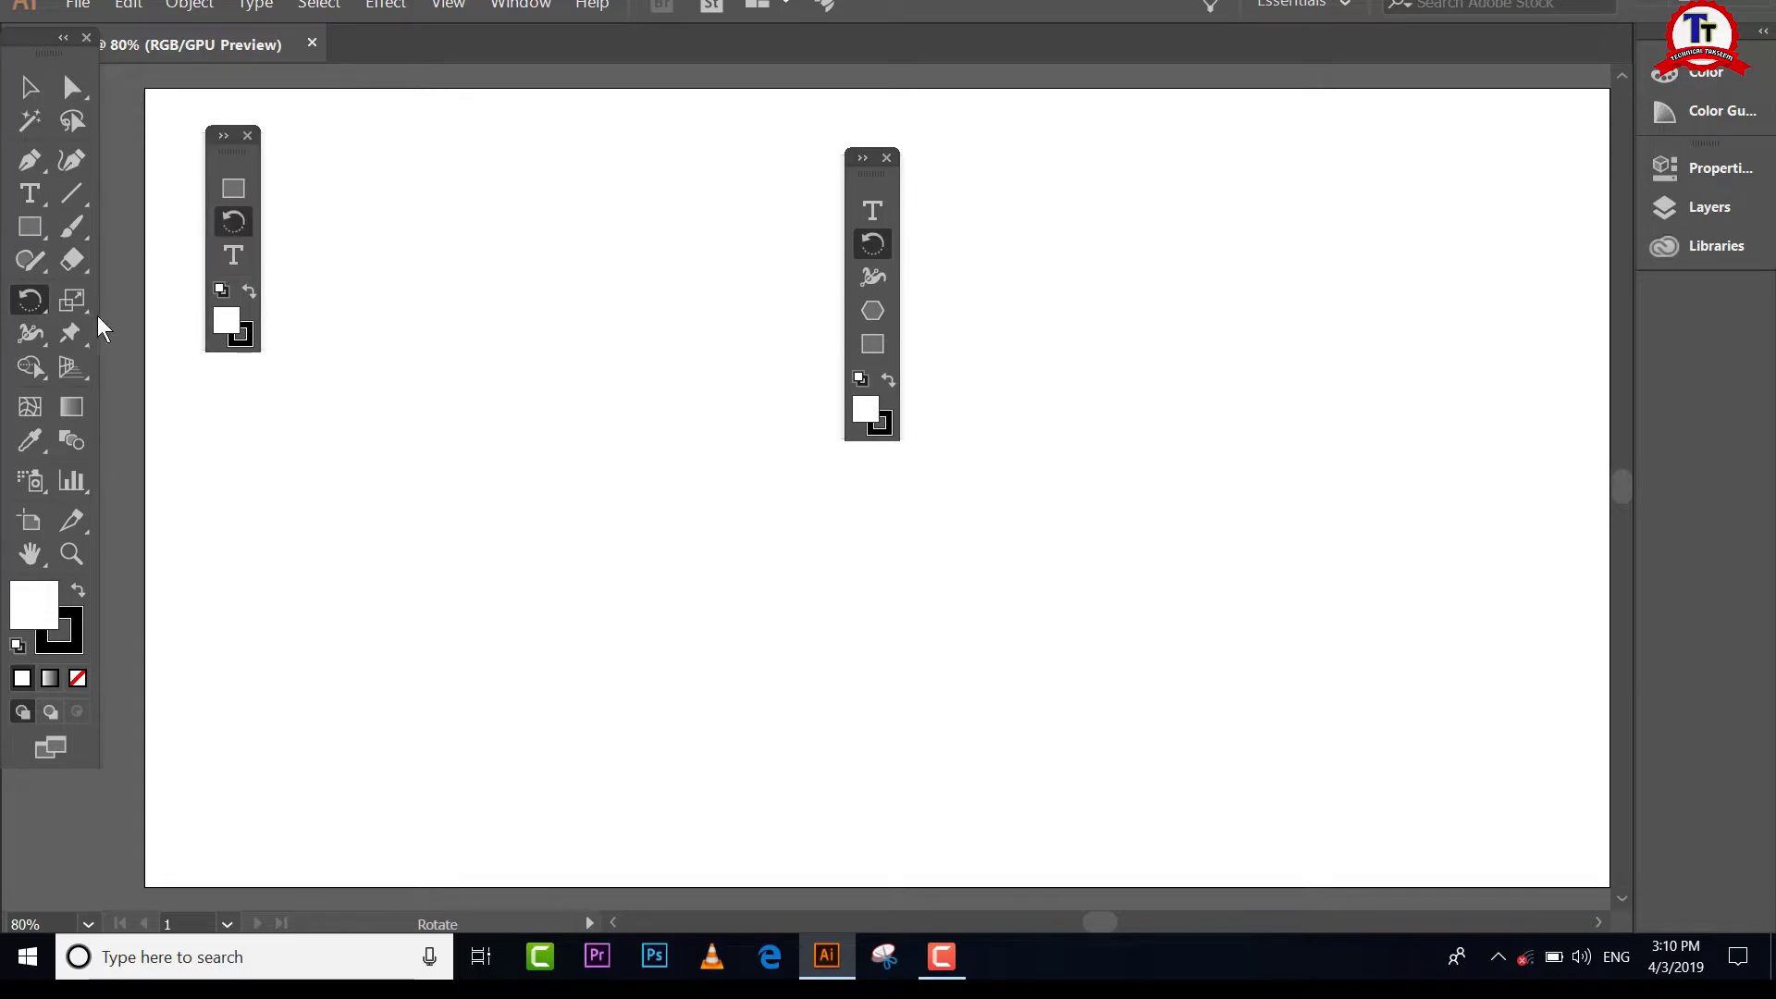
left_click_drag(20, 336, 231, 266)
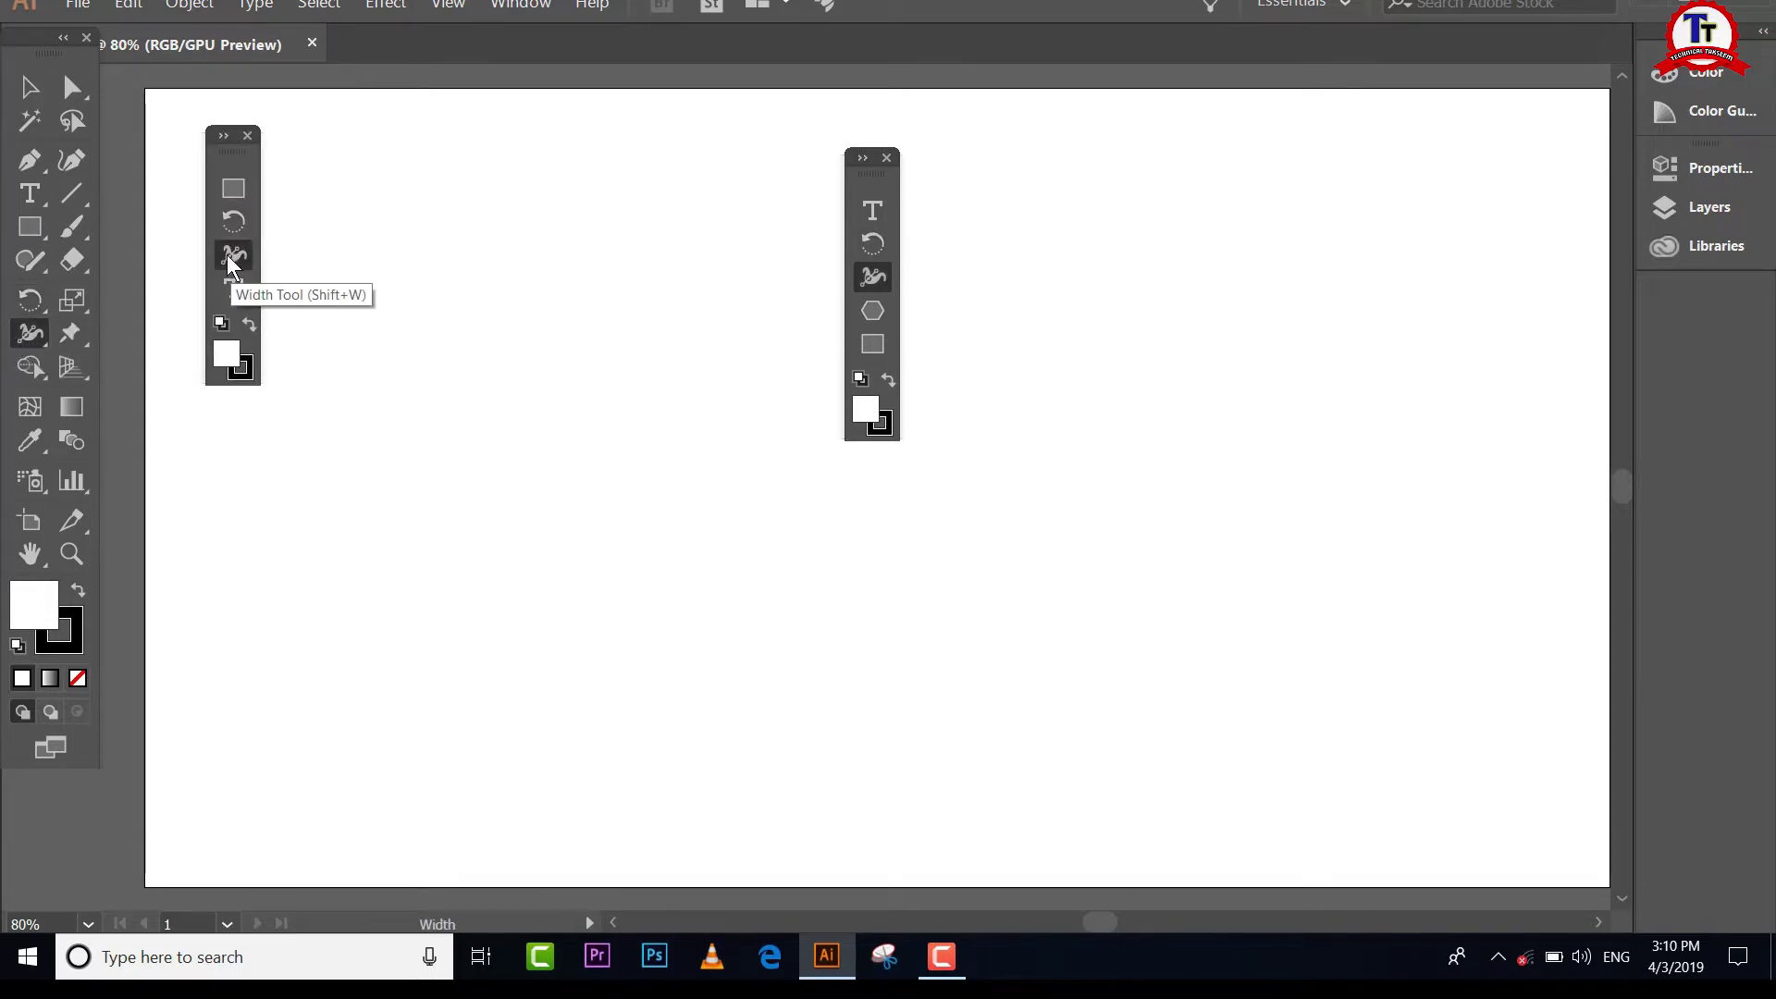
Step: Add the Star tool below Rotate in the left custom panel, then show the Window menu
left_click(32, 231)
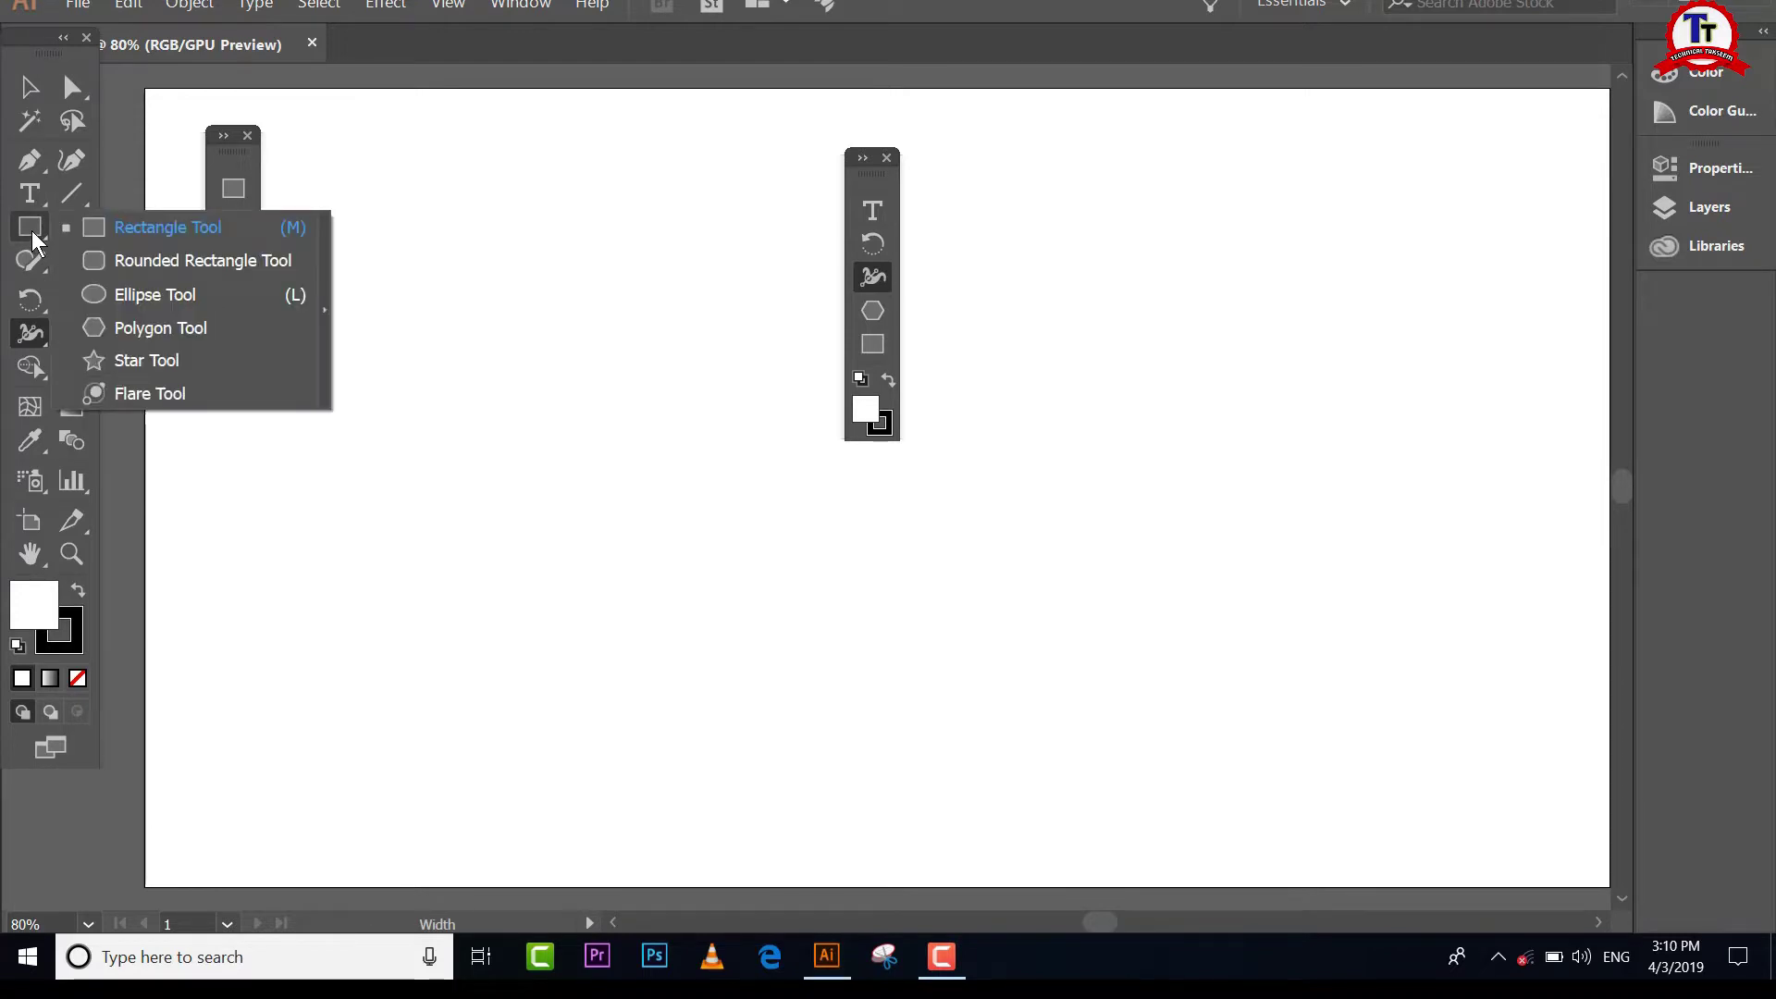
left_click(140, 359)
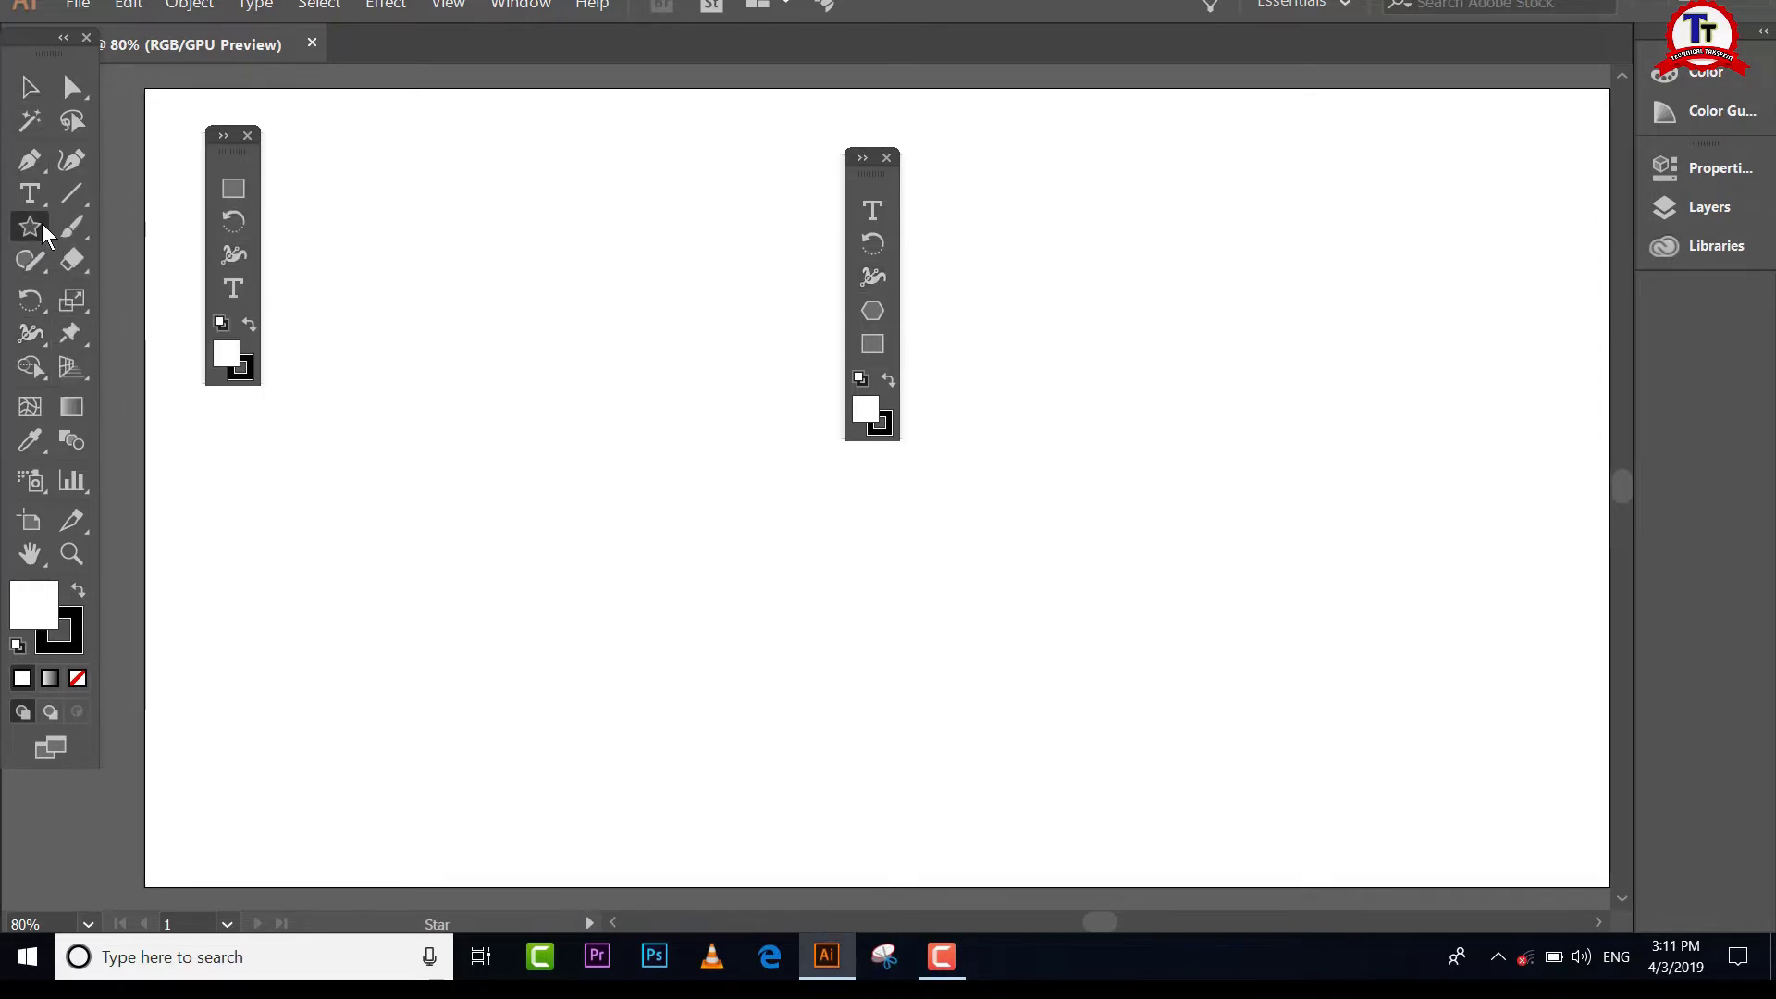
left_click_drag(42, 233, 230, 258)
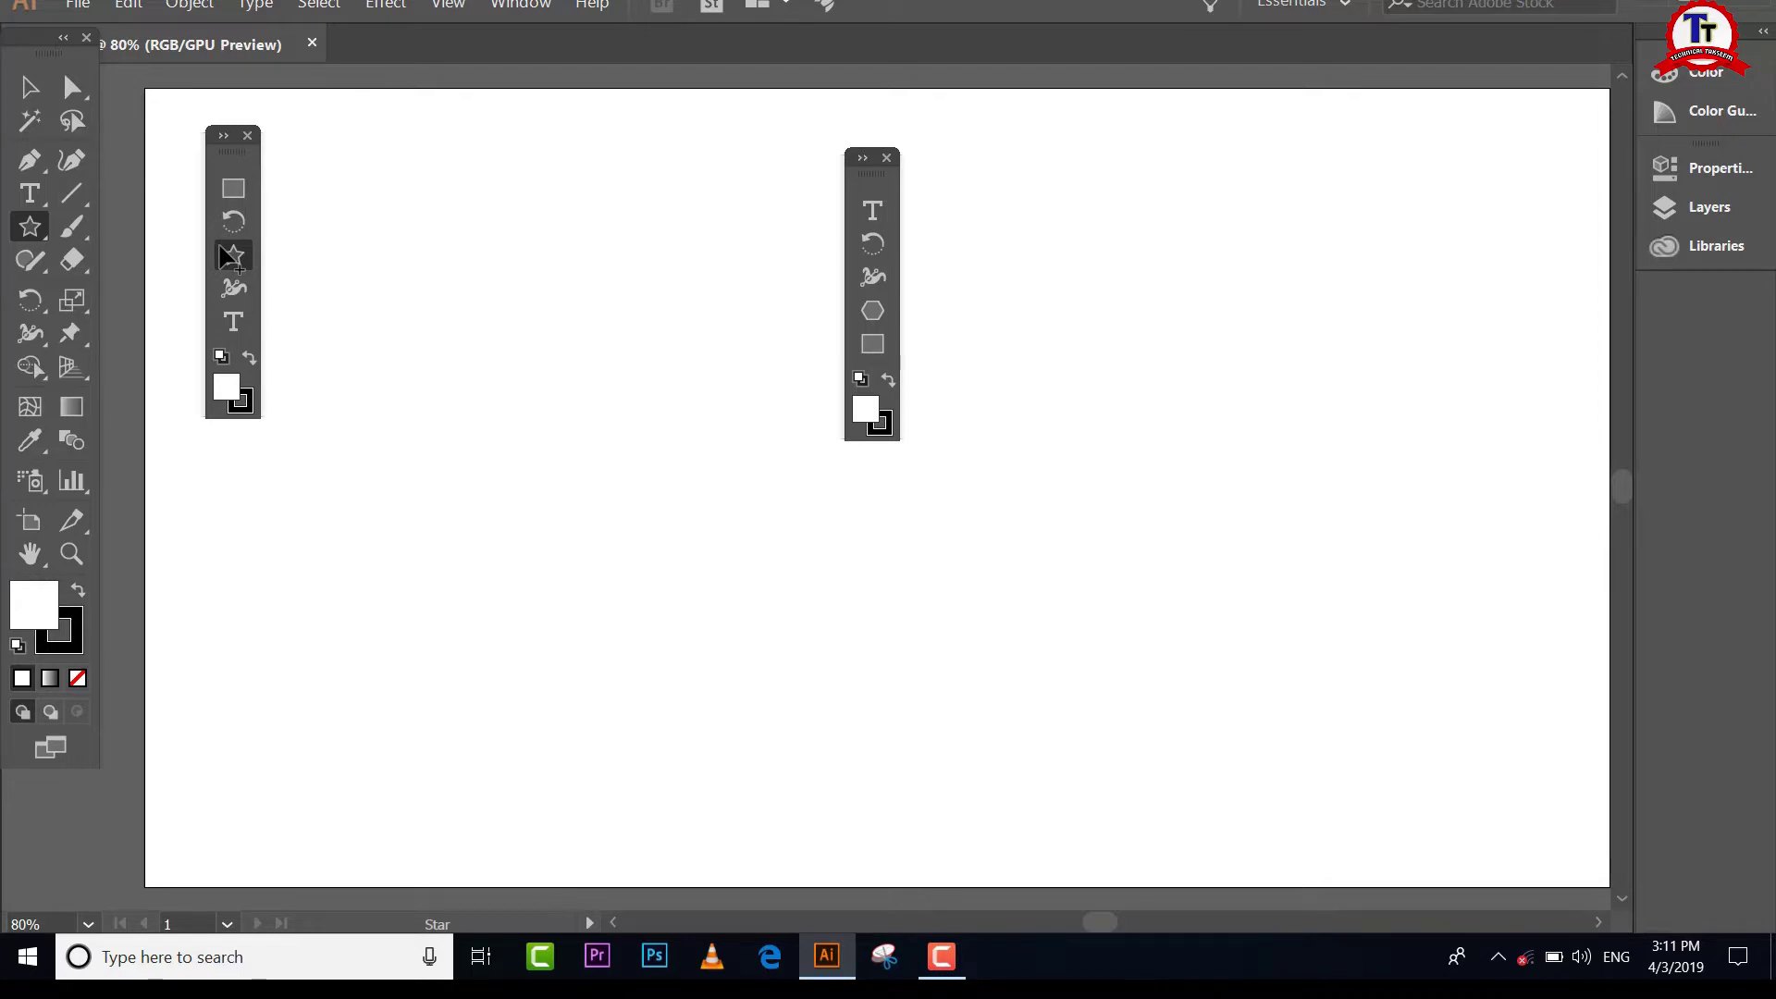
left_click(499, 13)
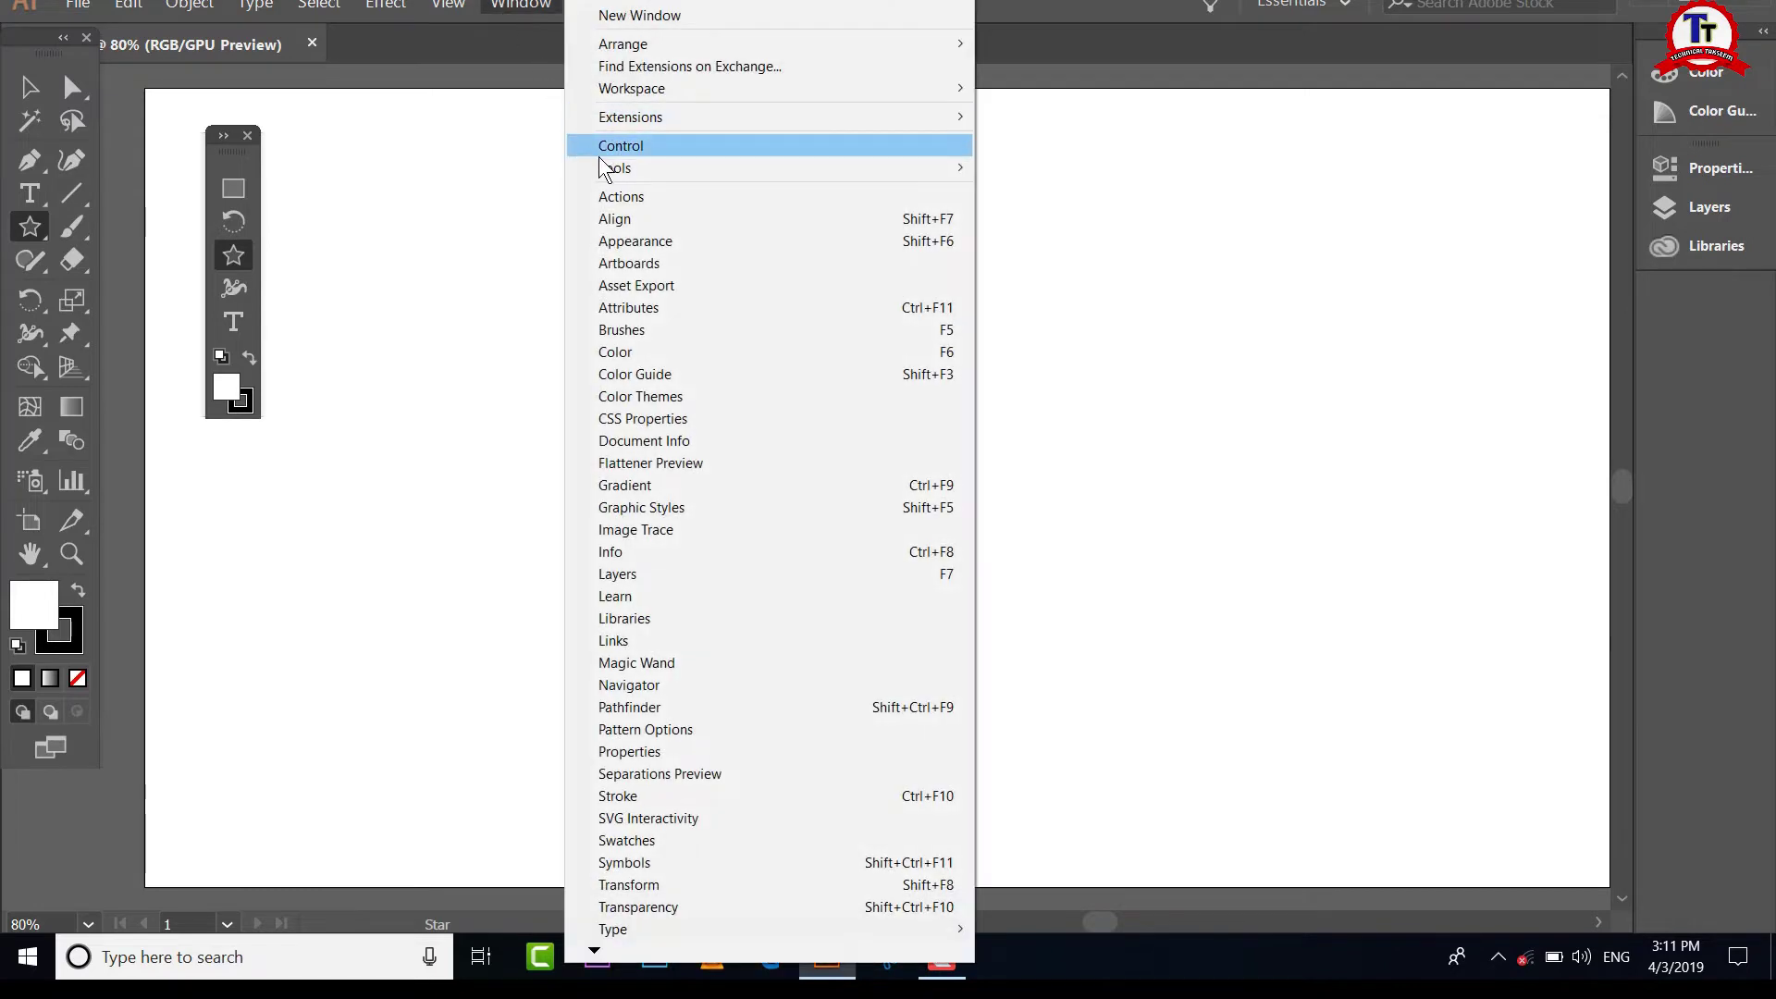
mouse_move(763, 168)
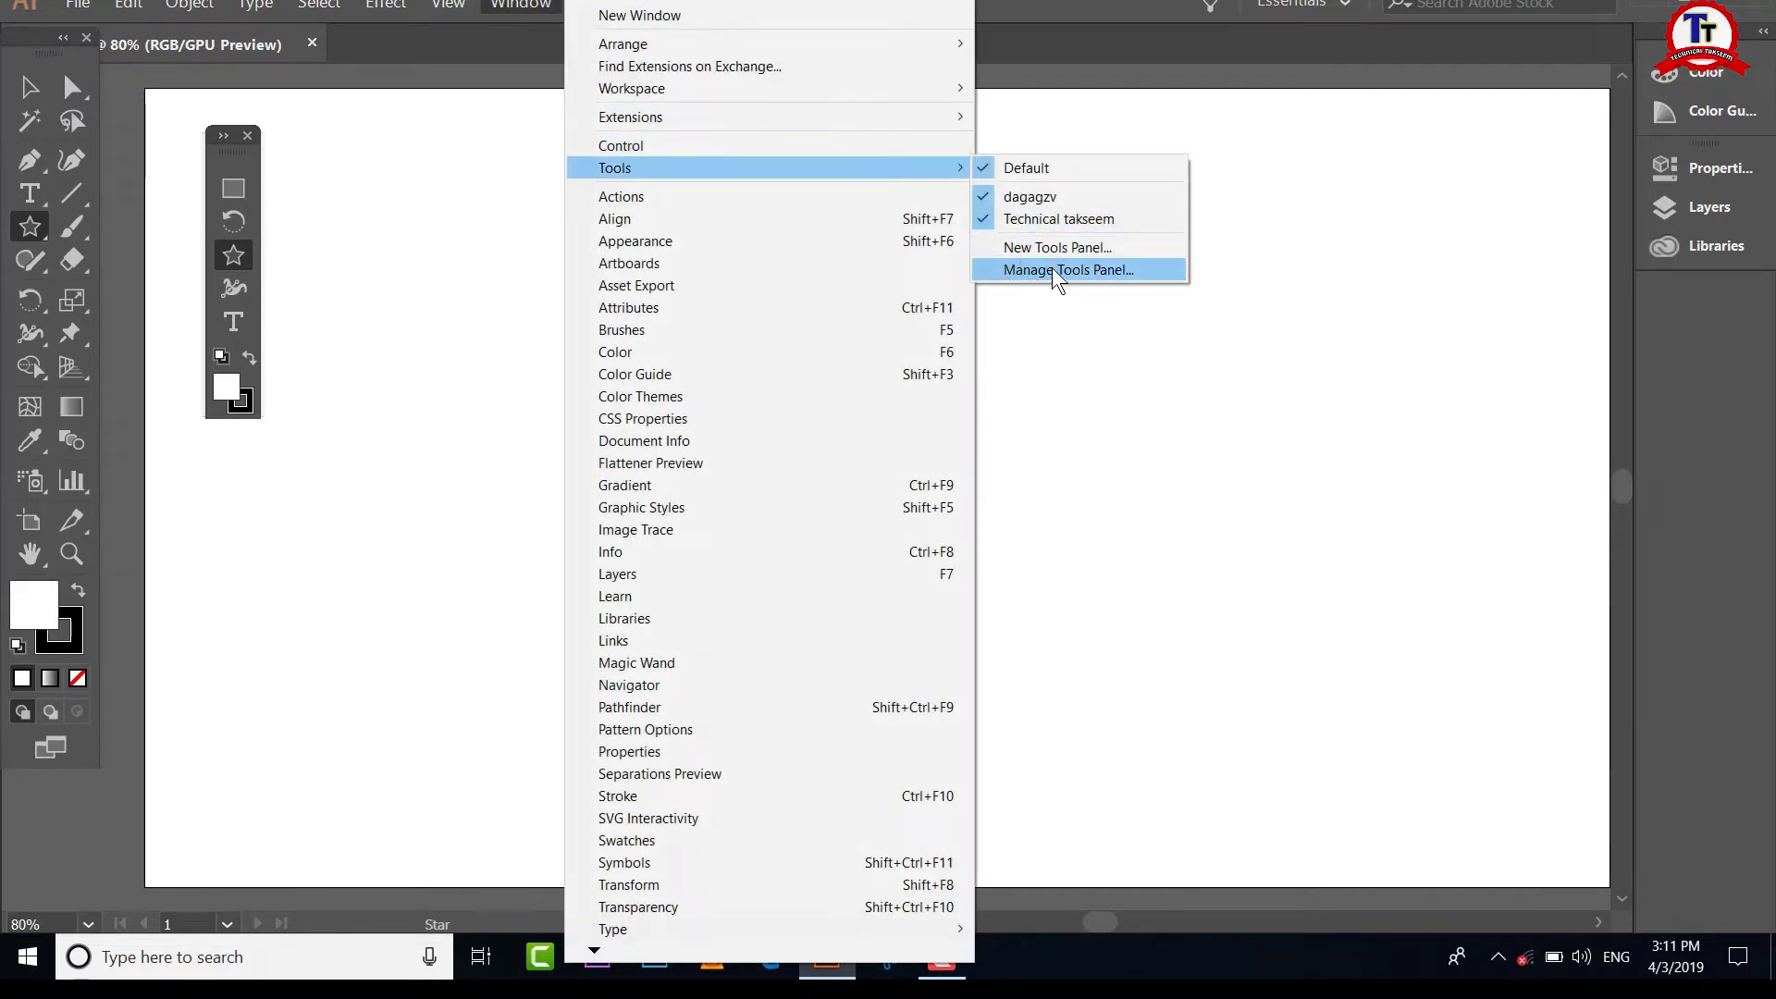
Step: In Manage Tools Panel, delete the 'dagagzv' and 'Technical takseem' panels and confirm
left_click(1052, 268)
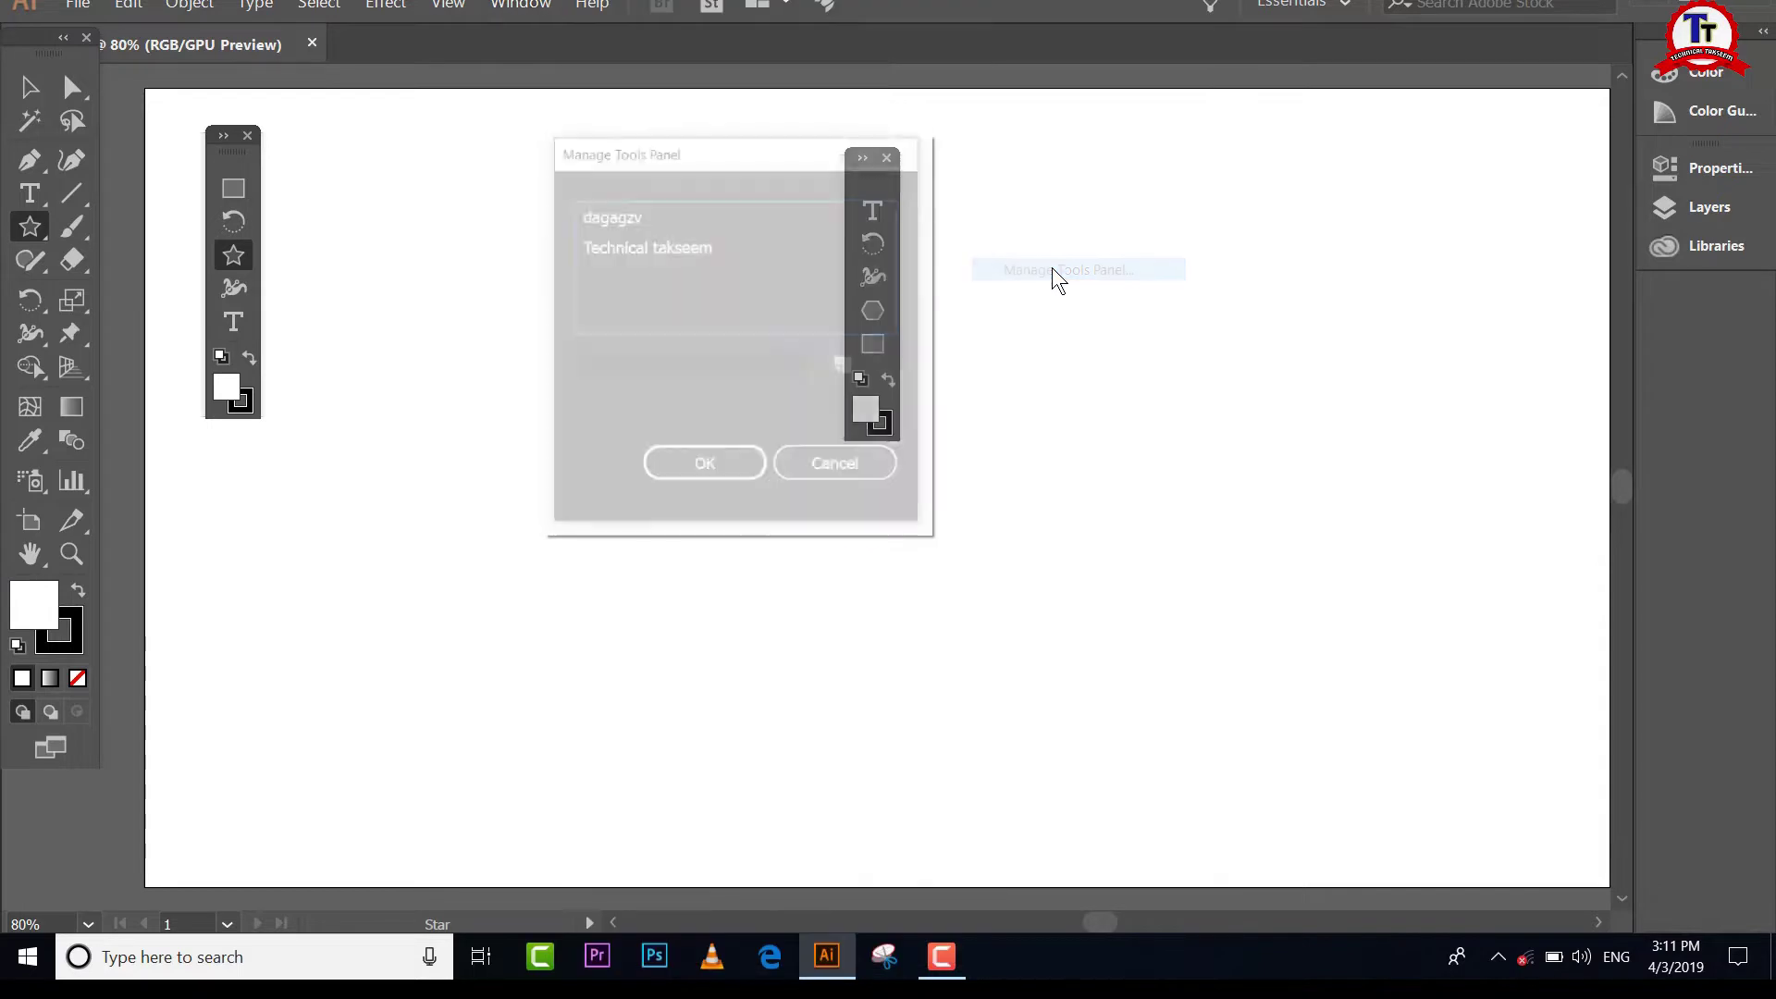
left_click(623, 215)
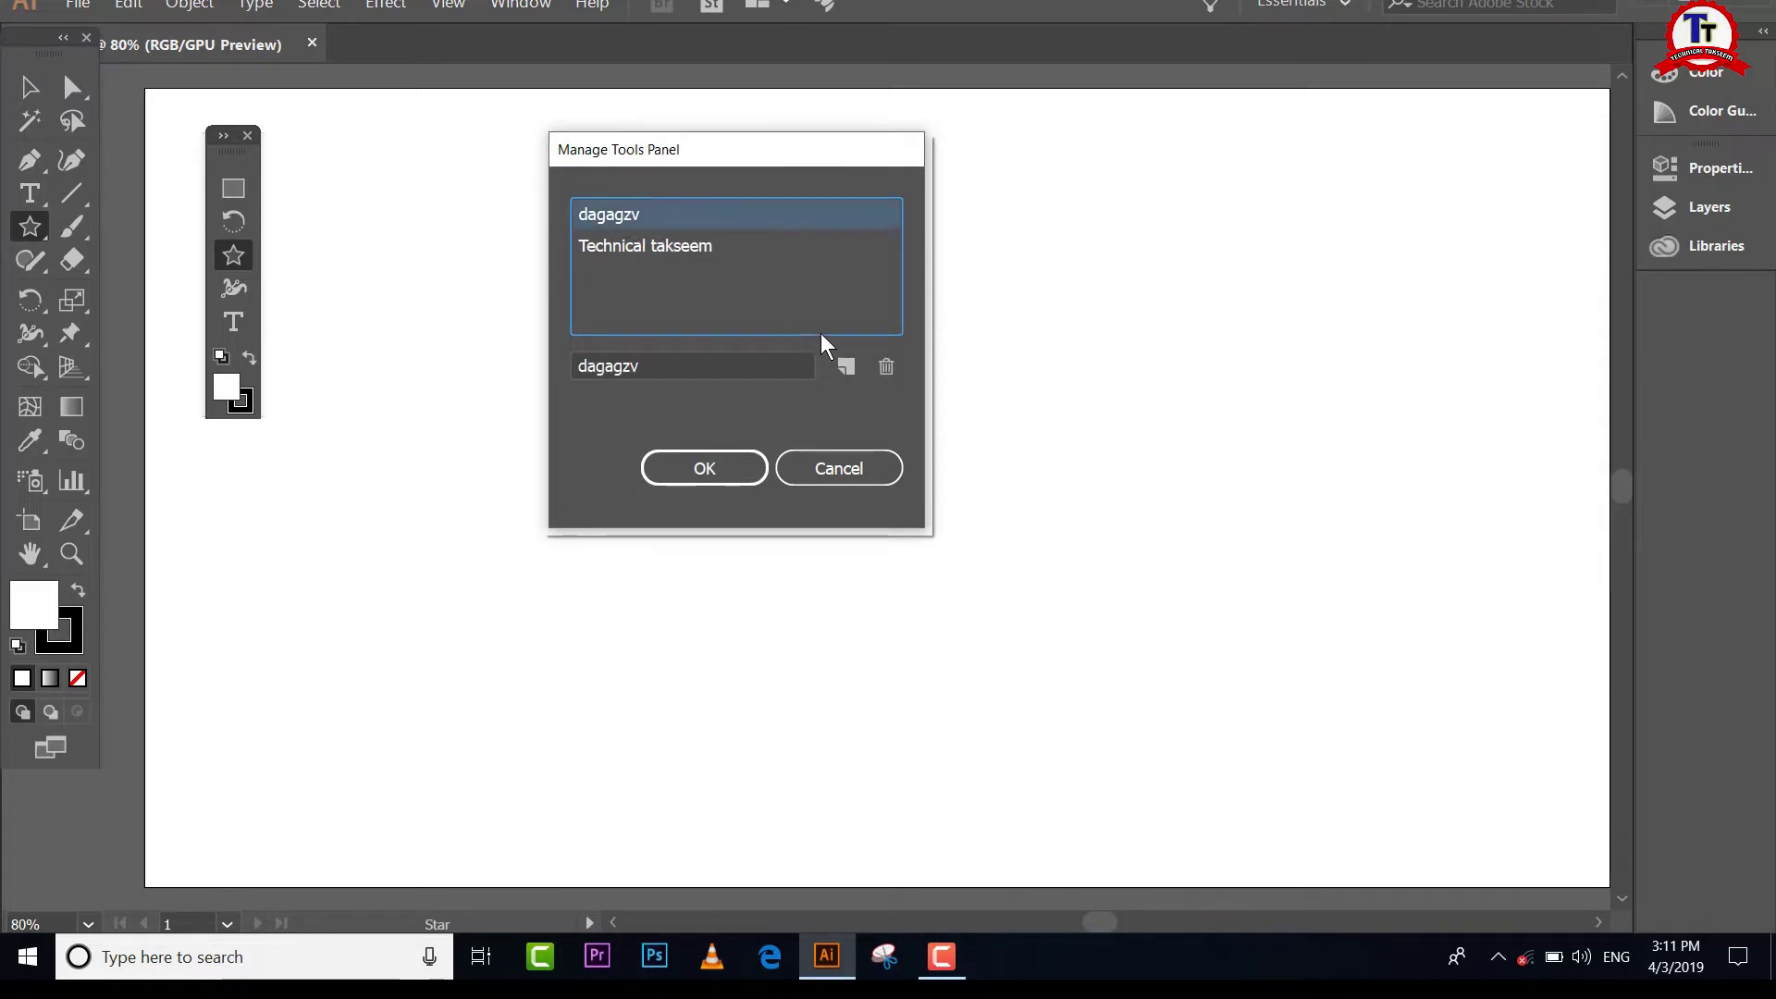
left_click(885, 369)
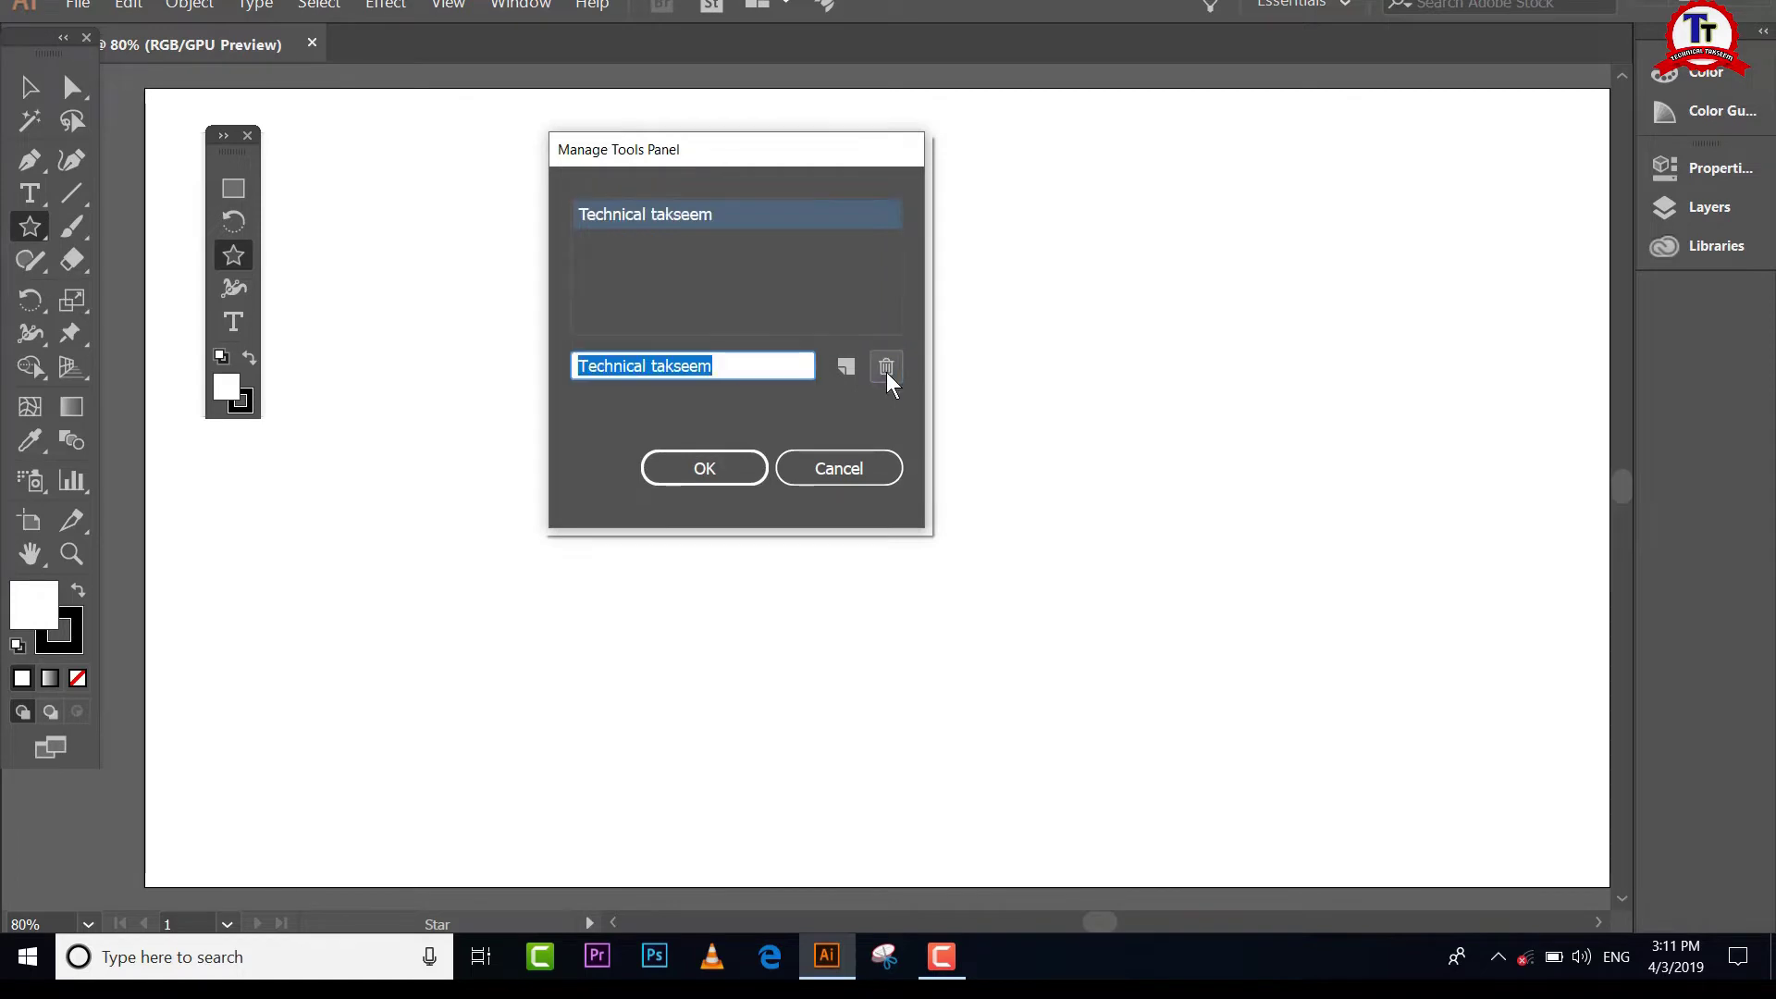
left_click(695, 216)
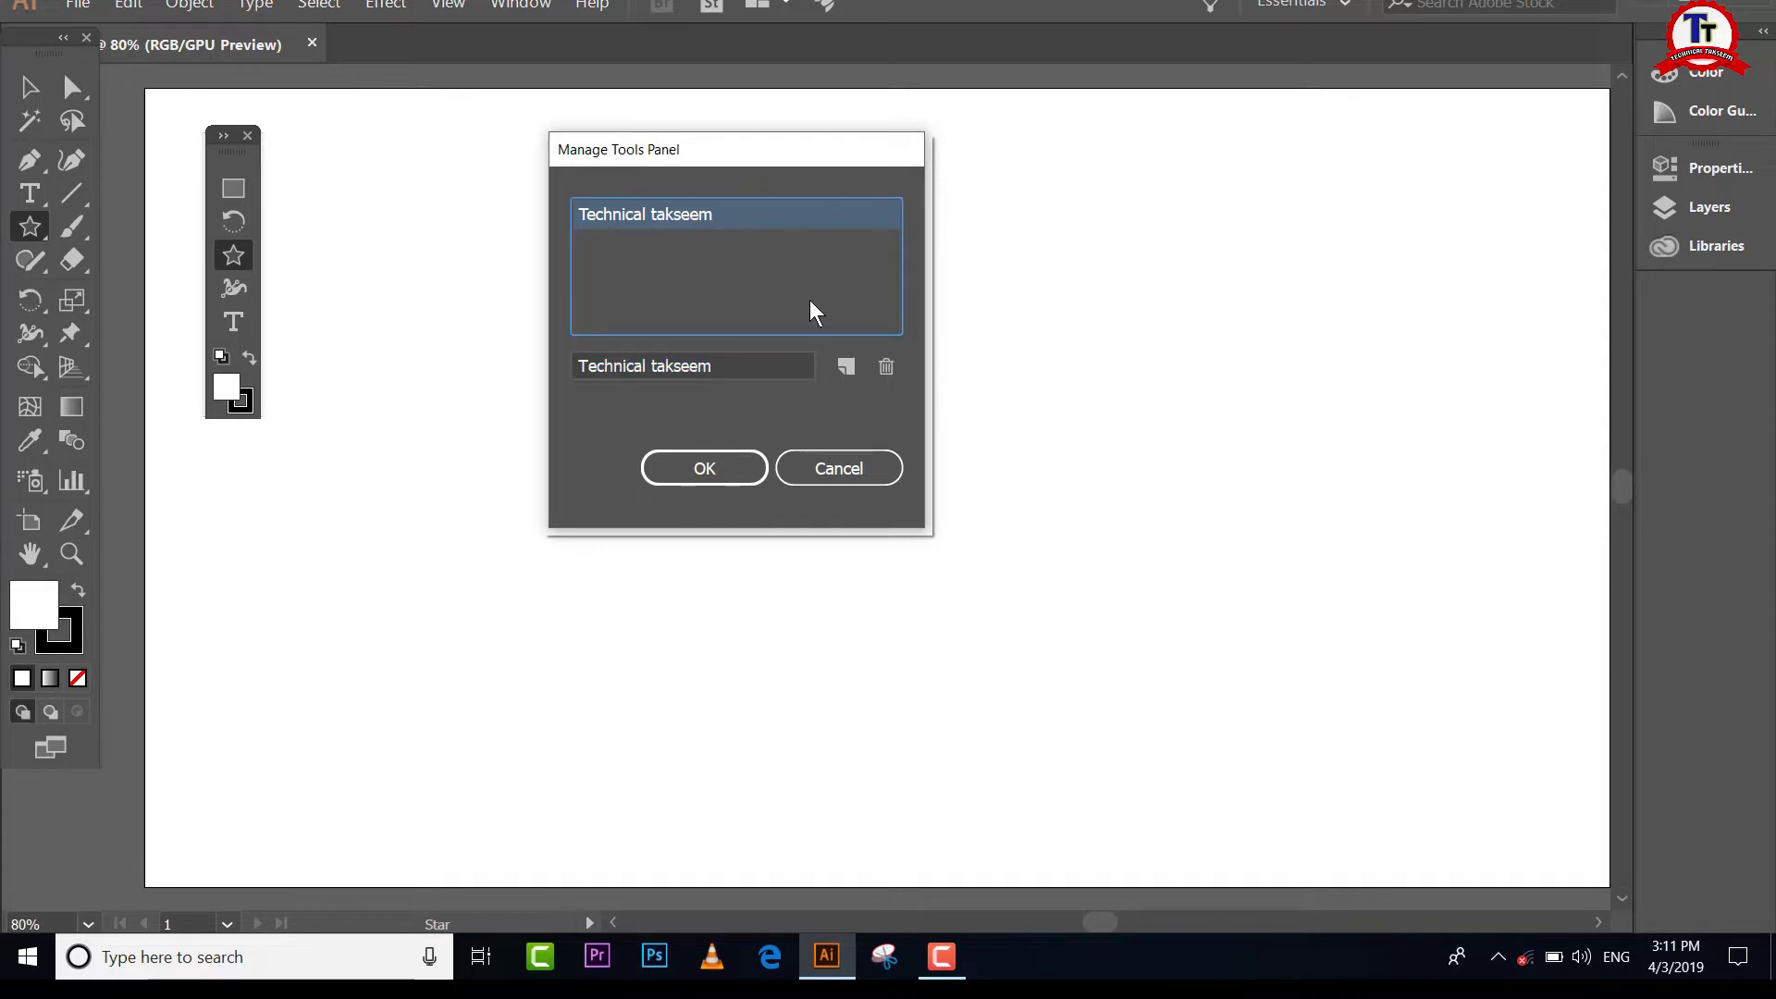
left_click(885, 367)
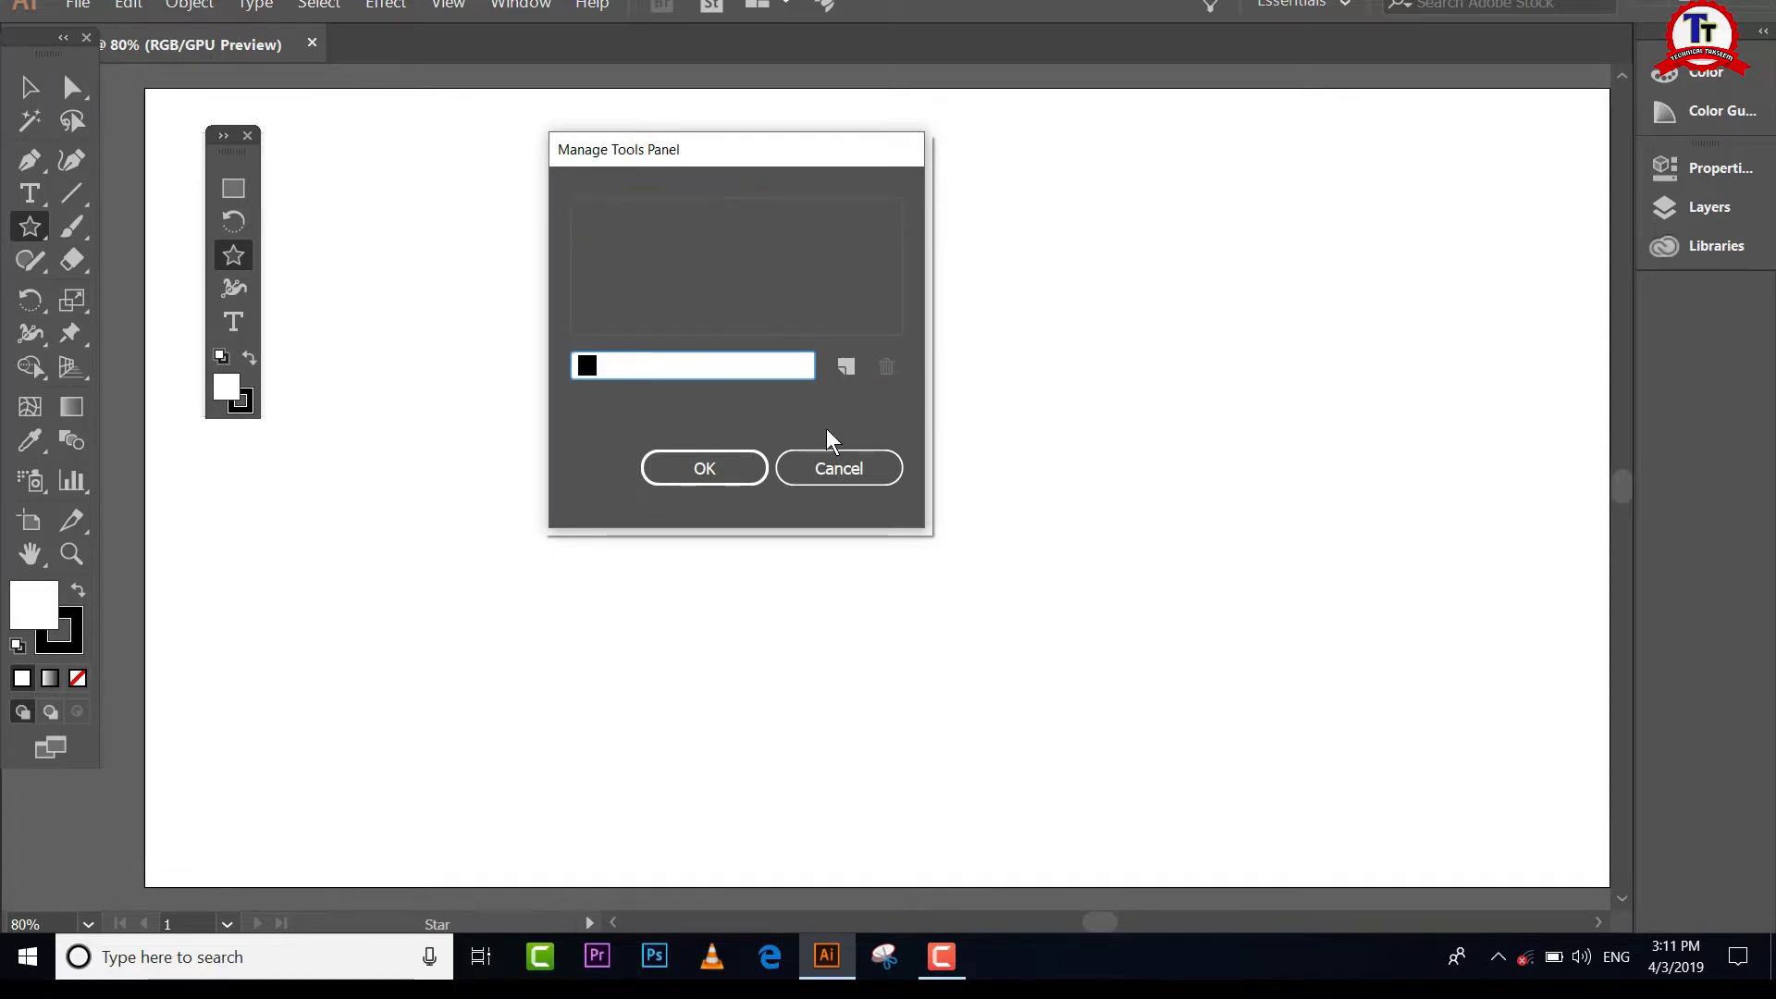
left_click(729, 469)
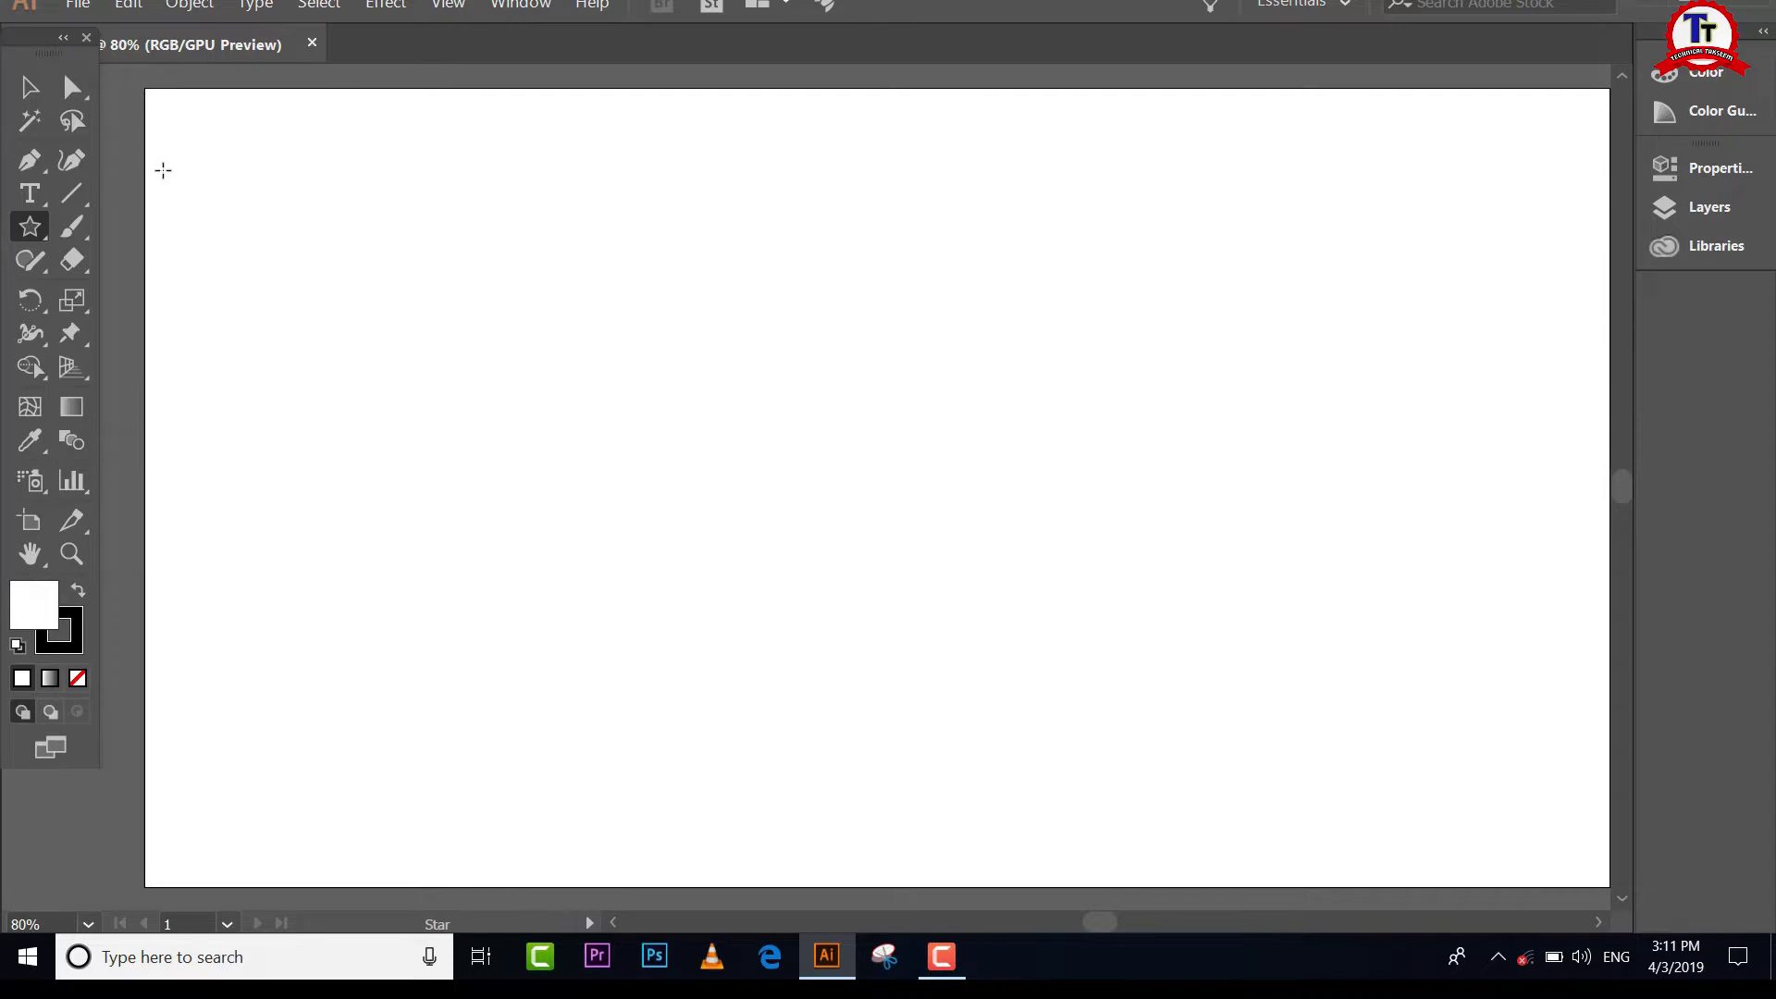
Step: Activate the Rectangle tool with the M shortcut after browsing the tool flyouts
left_click(13, 93)
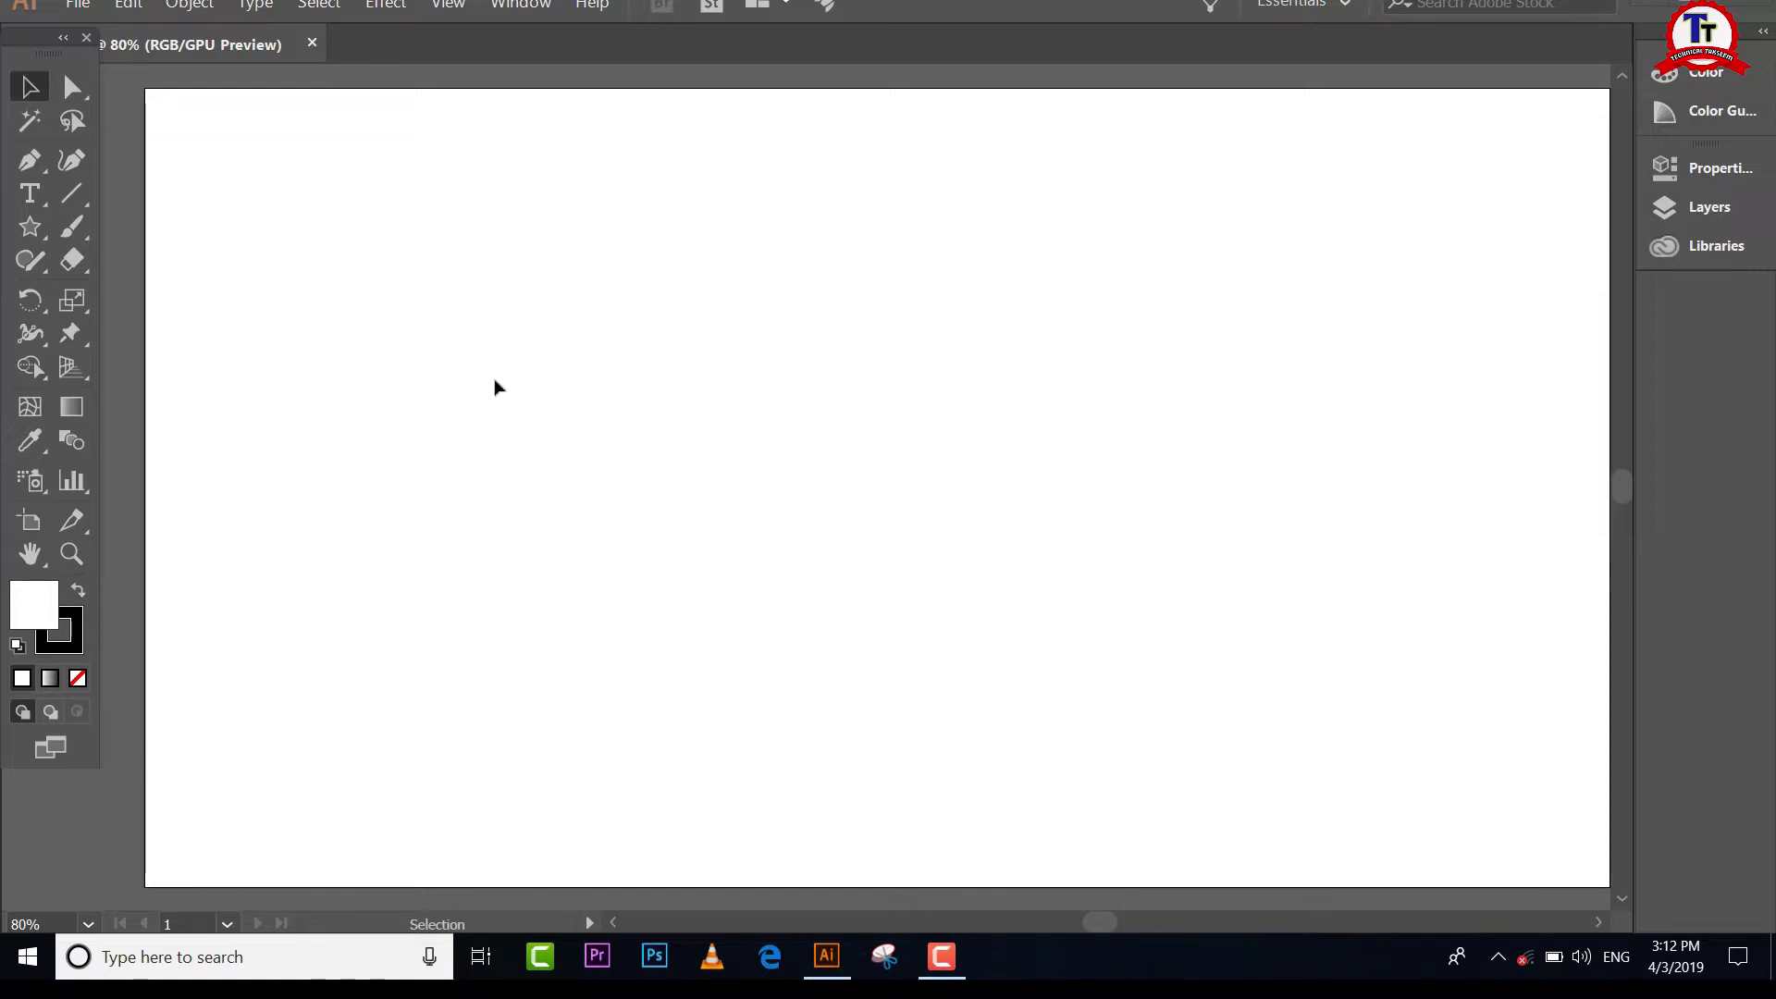
left_click(30, 262)
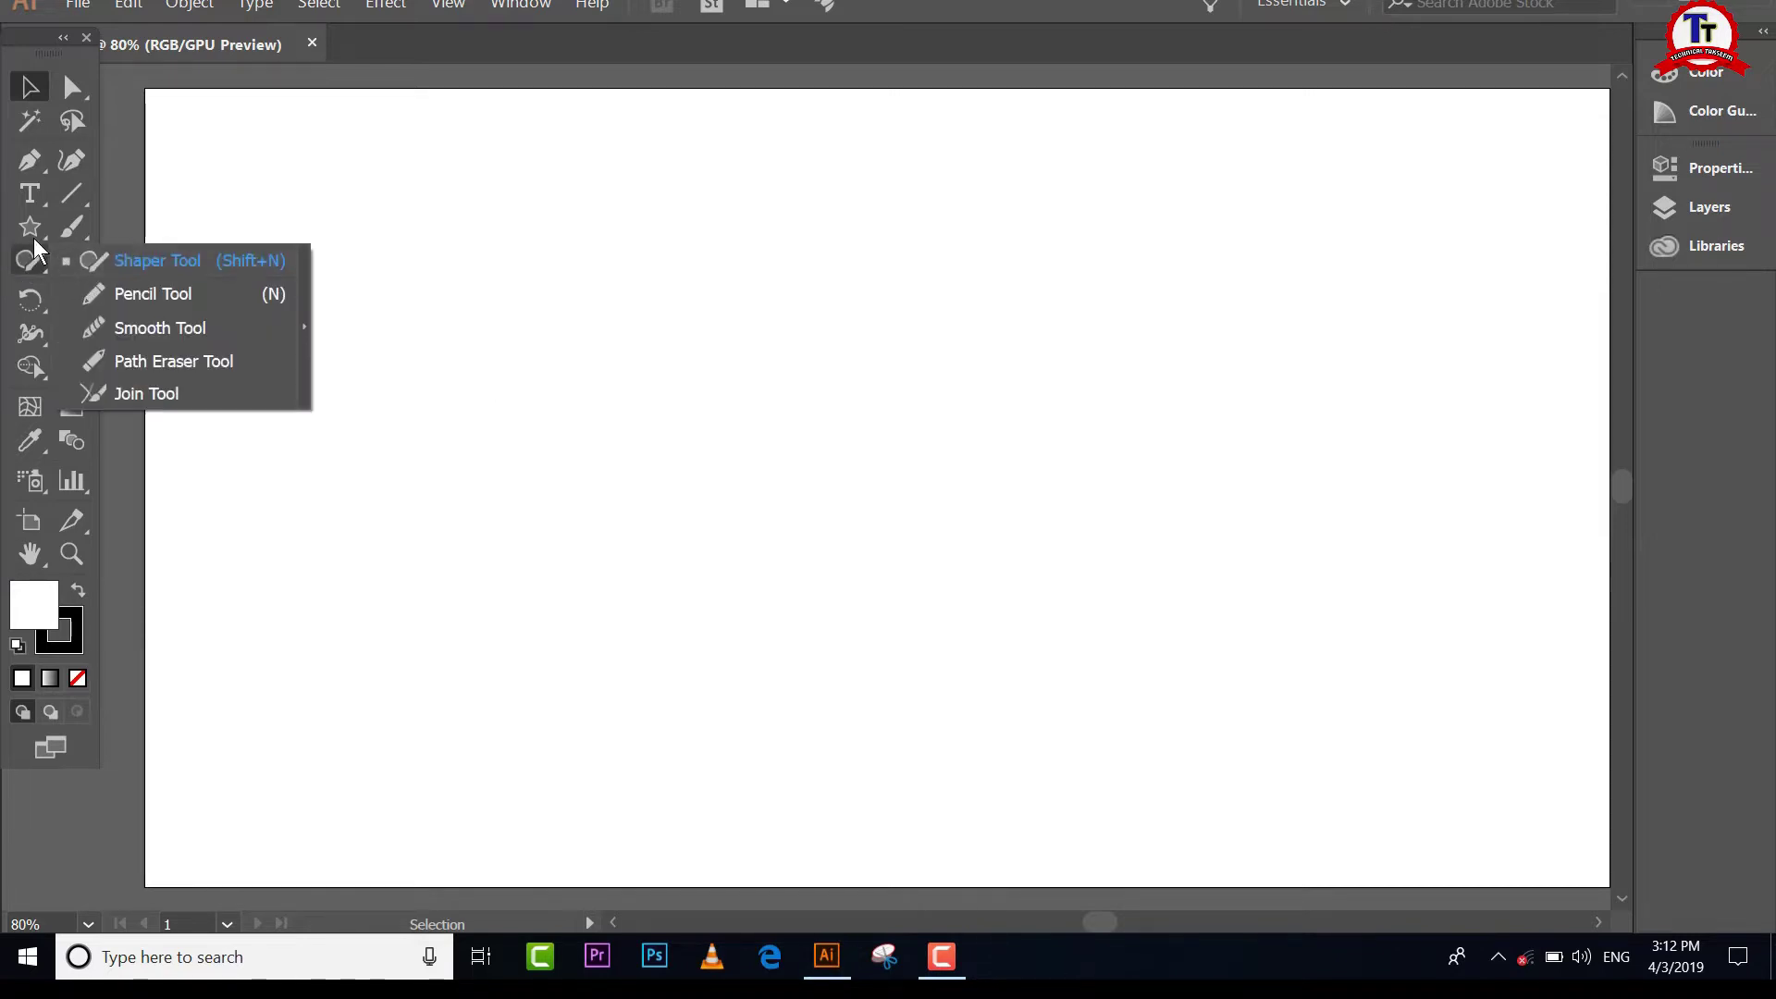
left_click_drag(31, 231, 98, 231)
key("m")
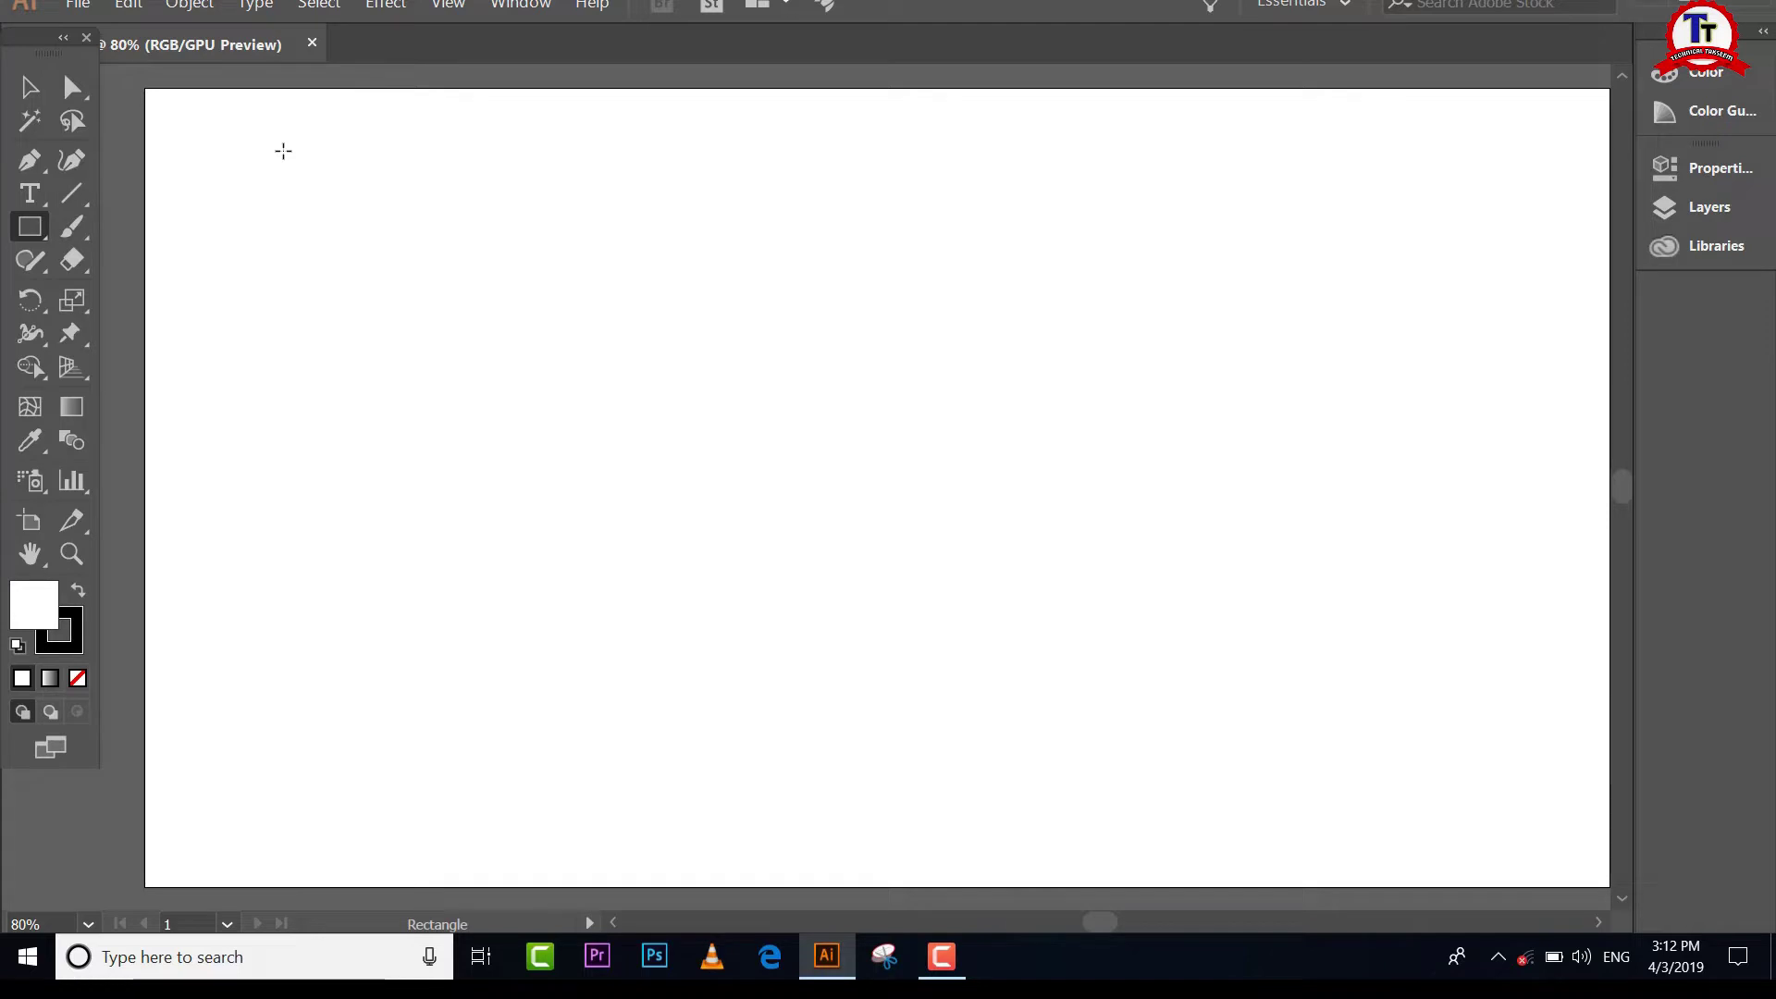
mouse_move(283, 151)
left_mouse_down()
mouse_move(506, 346)
mouse_move(465, 312)
left_mouse_up()
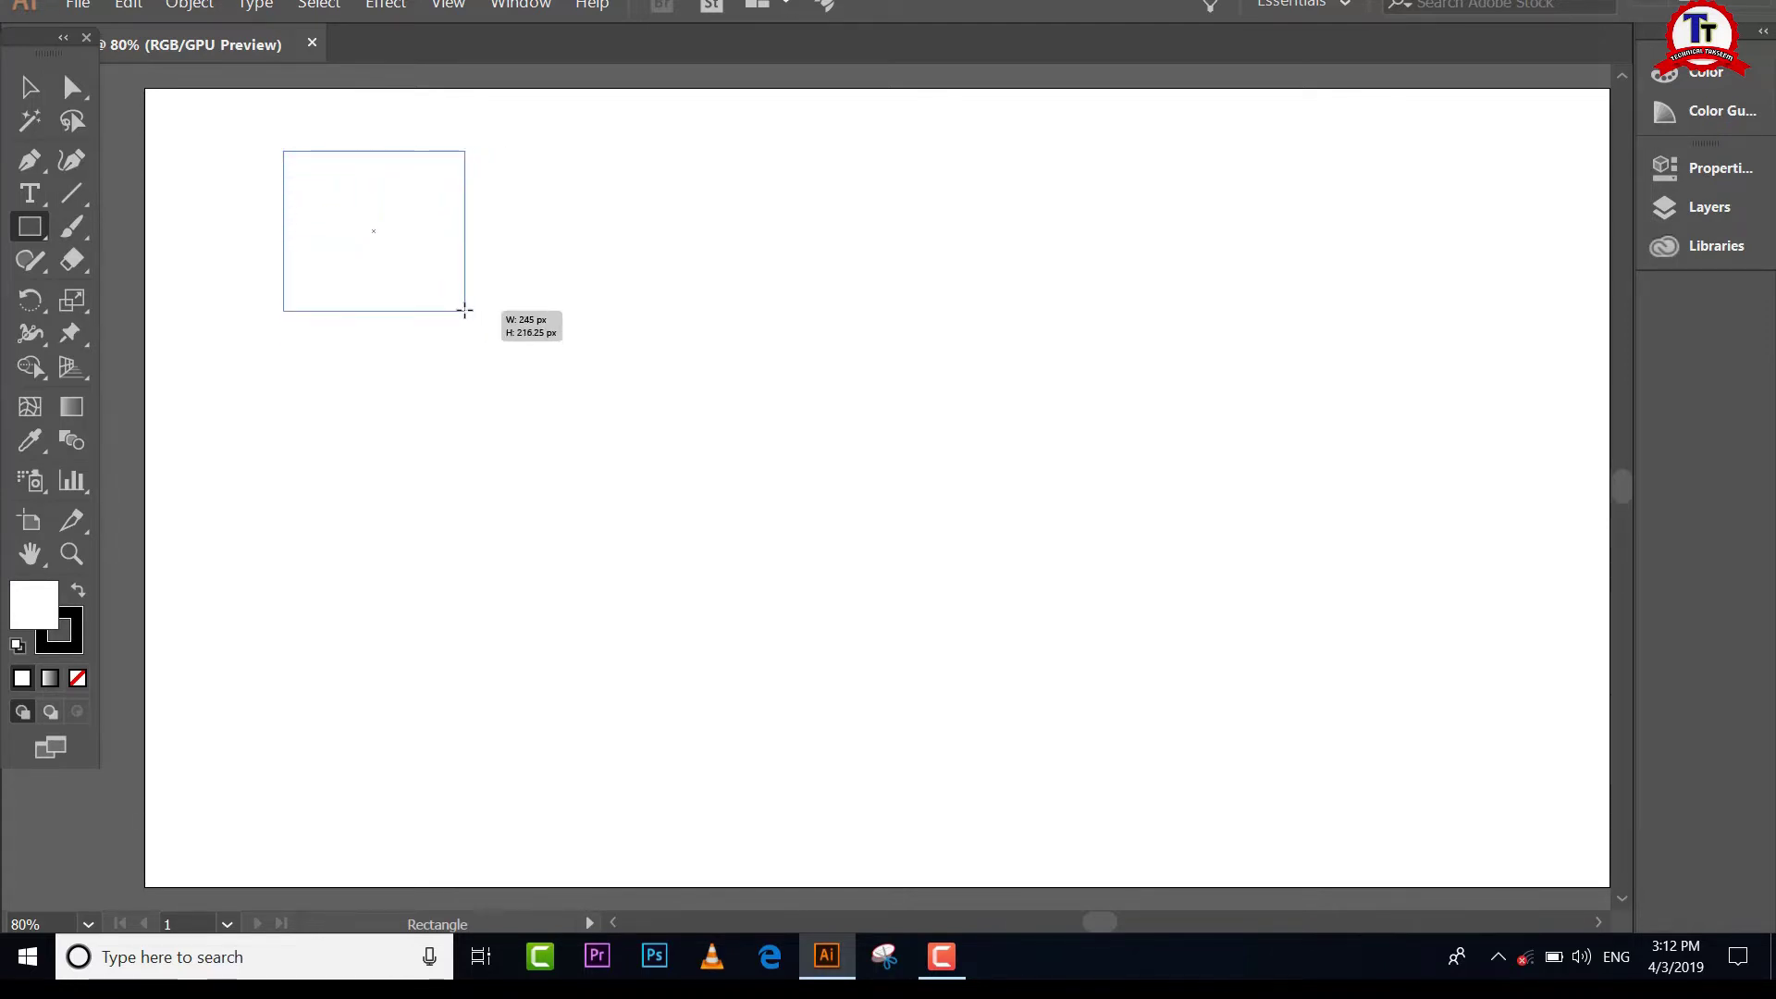
mouse_move(465, 311)
left_mouse_down()
mouse_move(440, 294)
mouse_move(487, 345)
mouse_move(475, 333)
left_mouse_up()
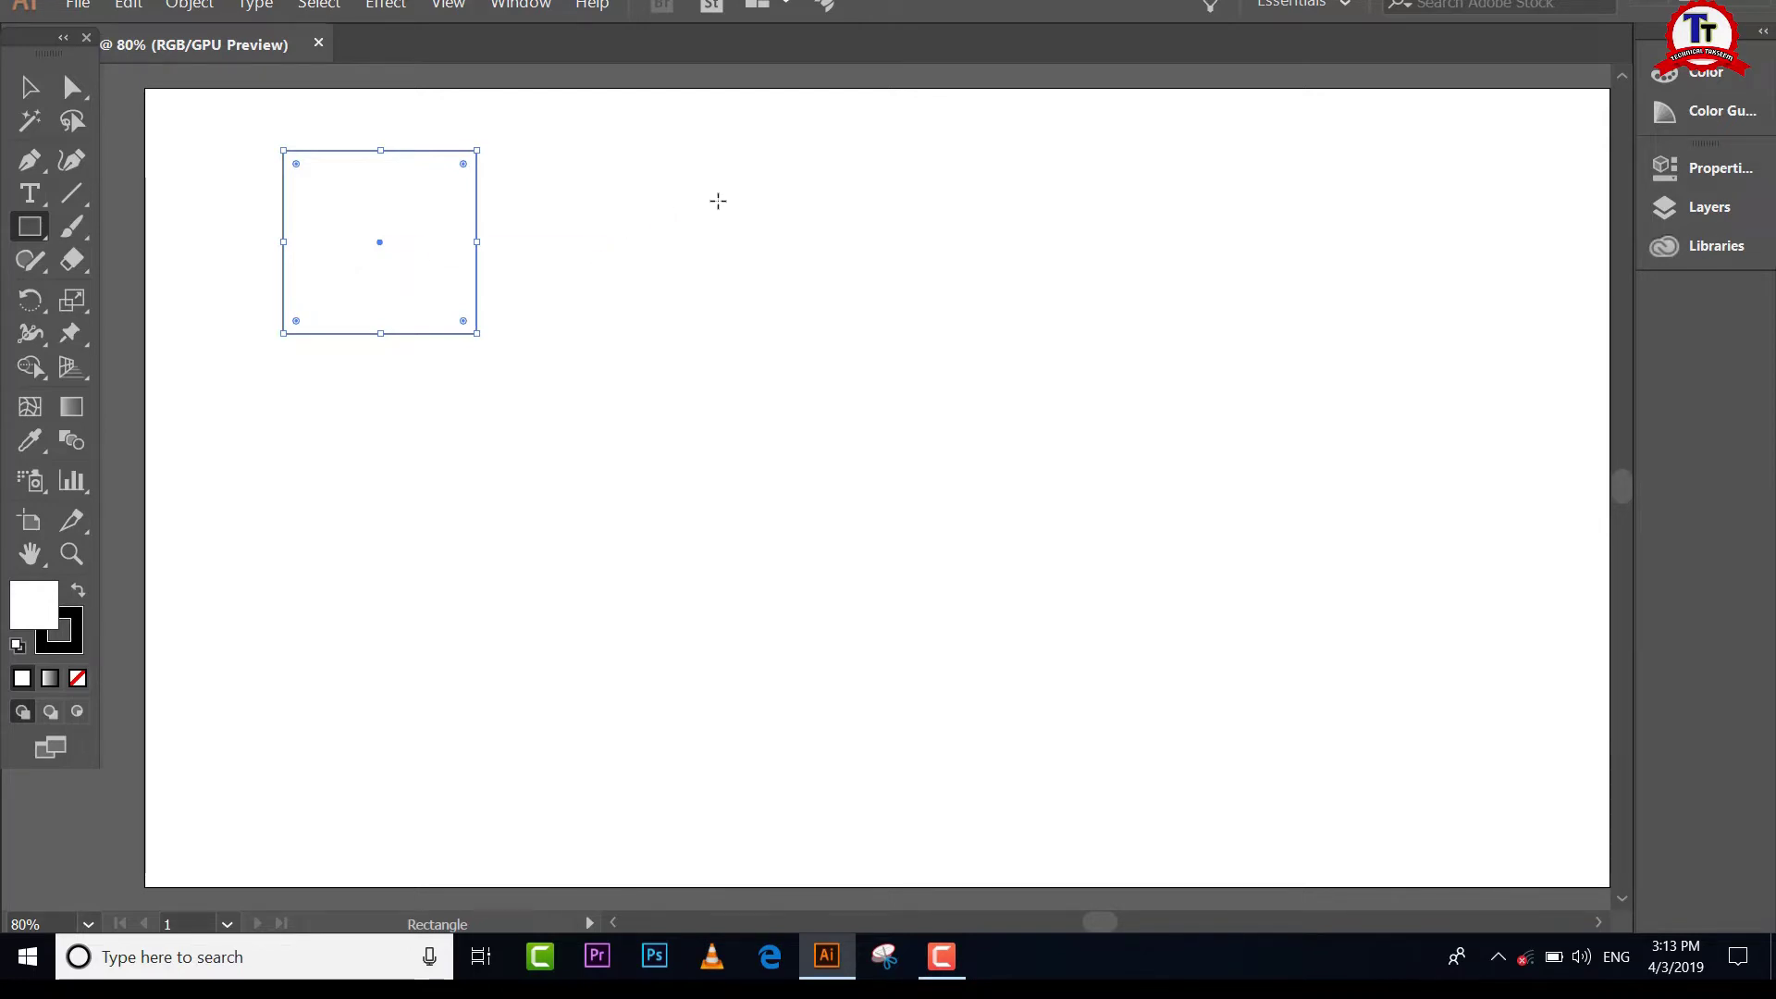
mouse_move(721, 191)
left_mouse_down()
mouse_move(827, 350)
mouse_move(1065, 496)
left_mouse_up()
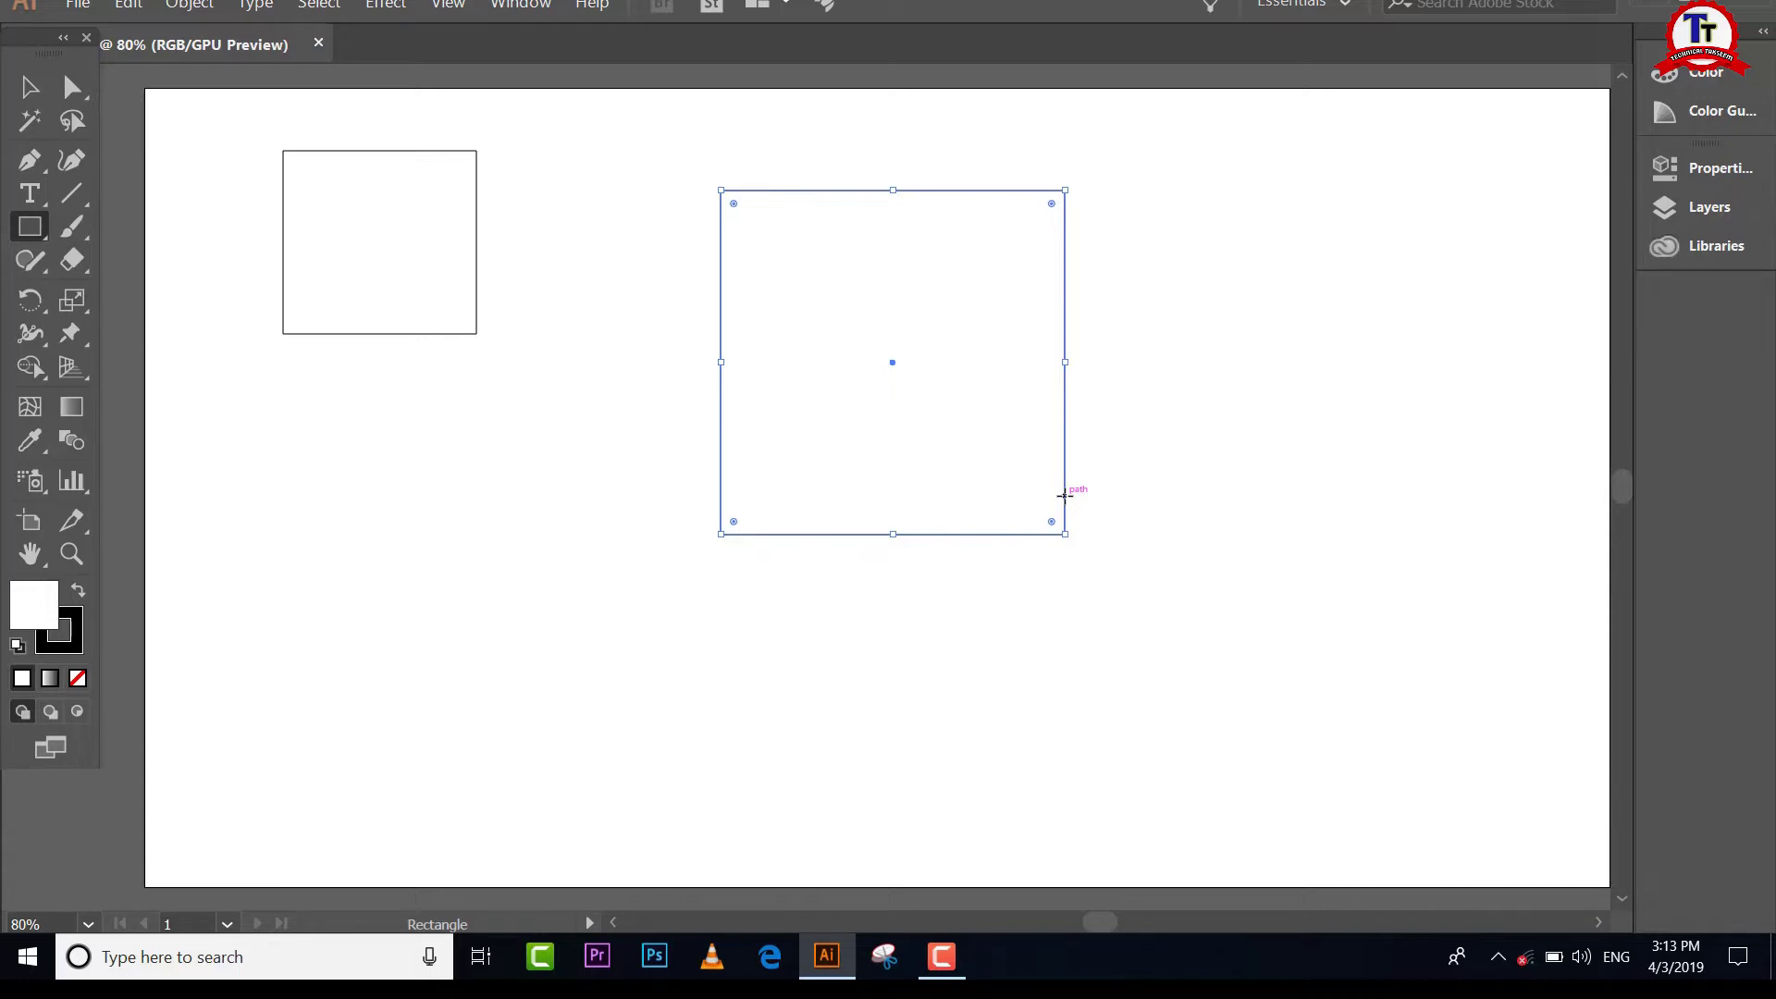
key("ctrl+z")
key("ctrl+z")
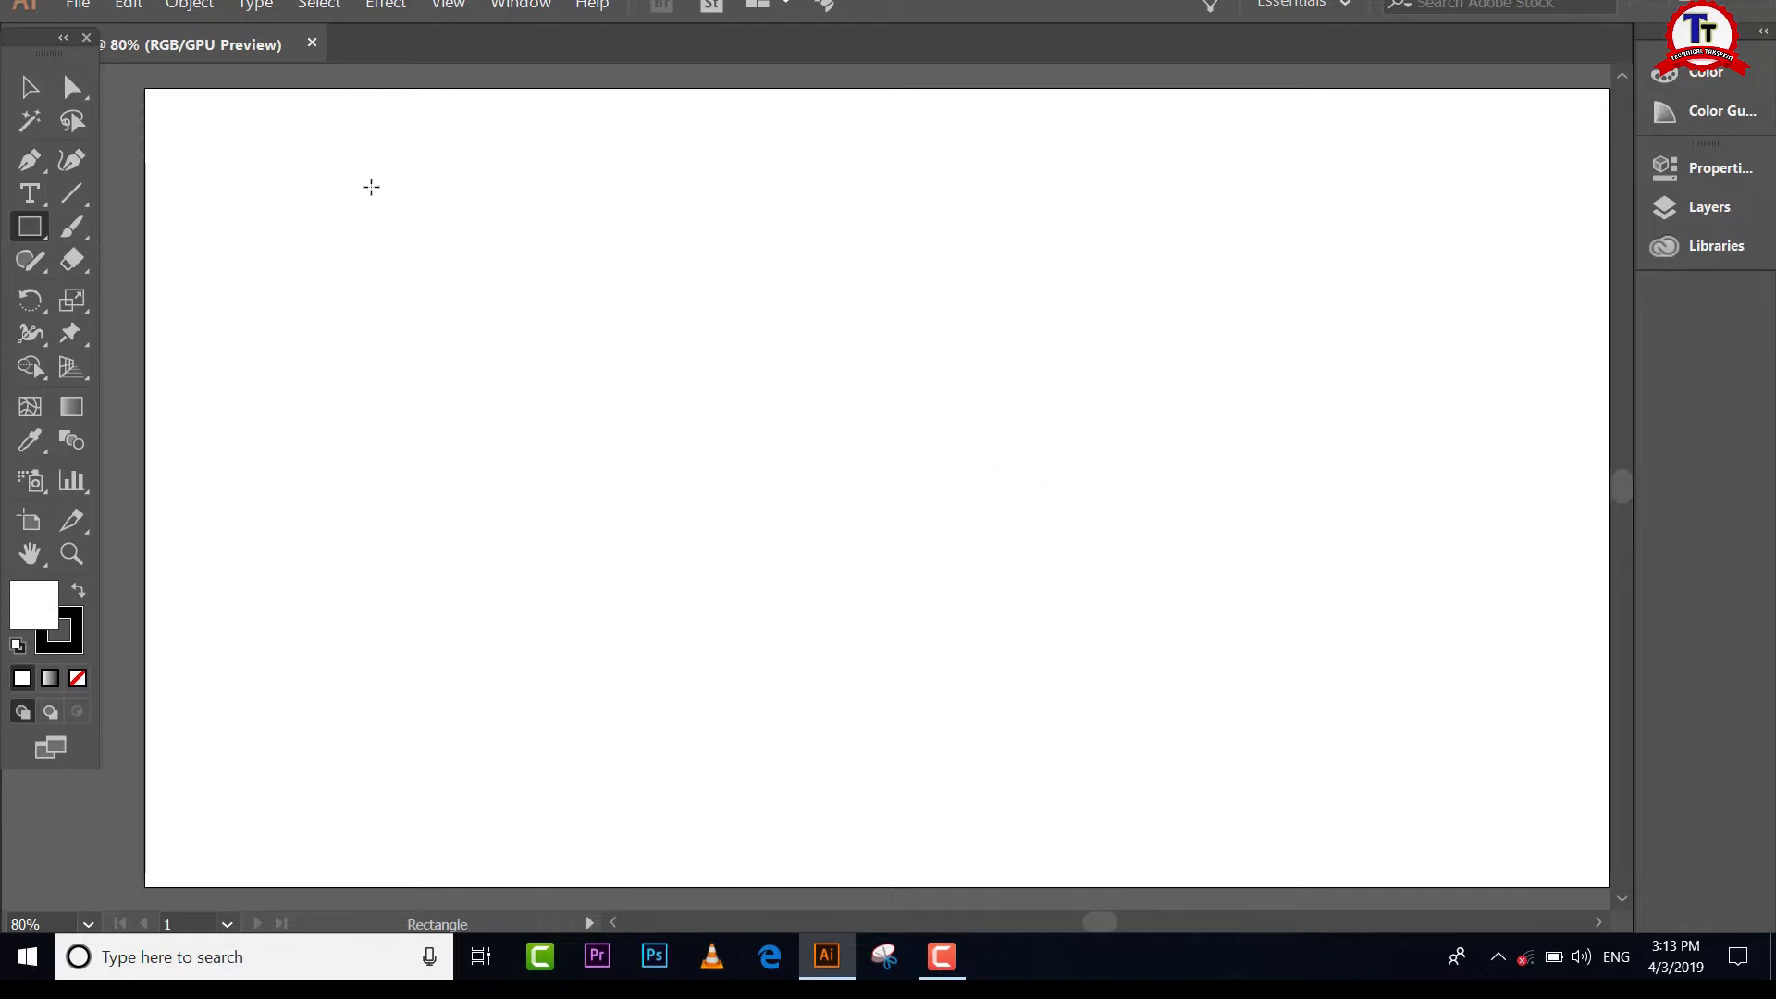
left_click_drag(371, 187, 571, 428)
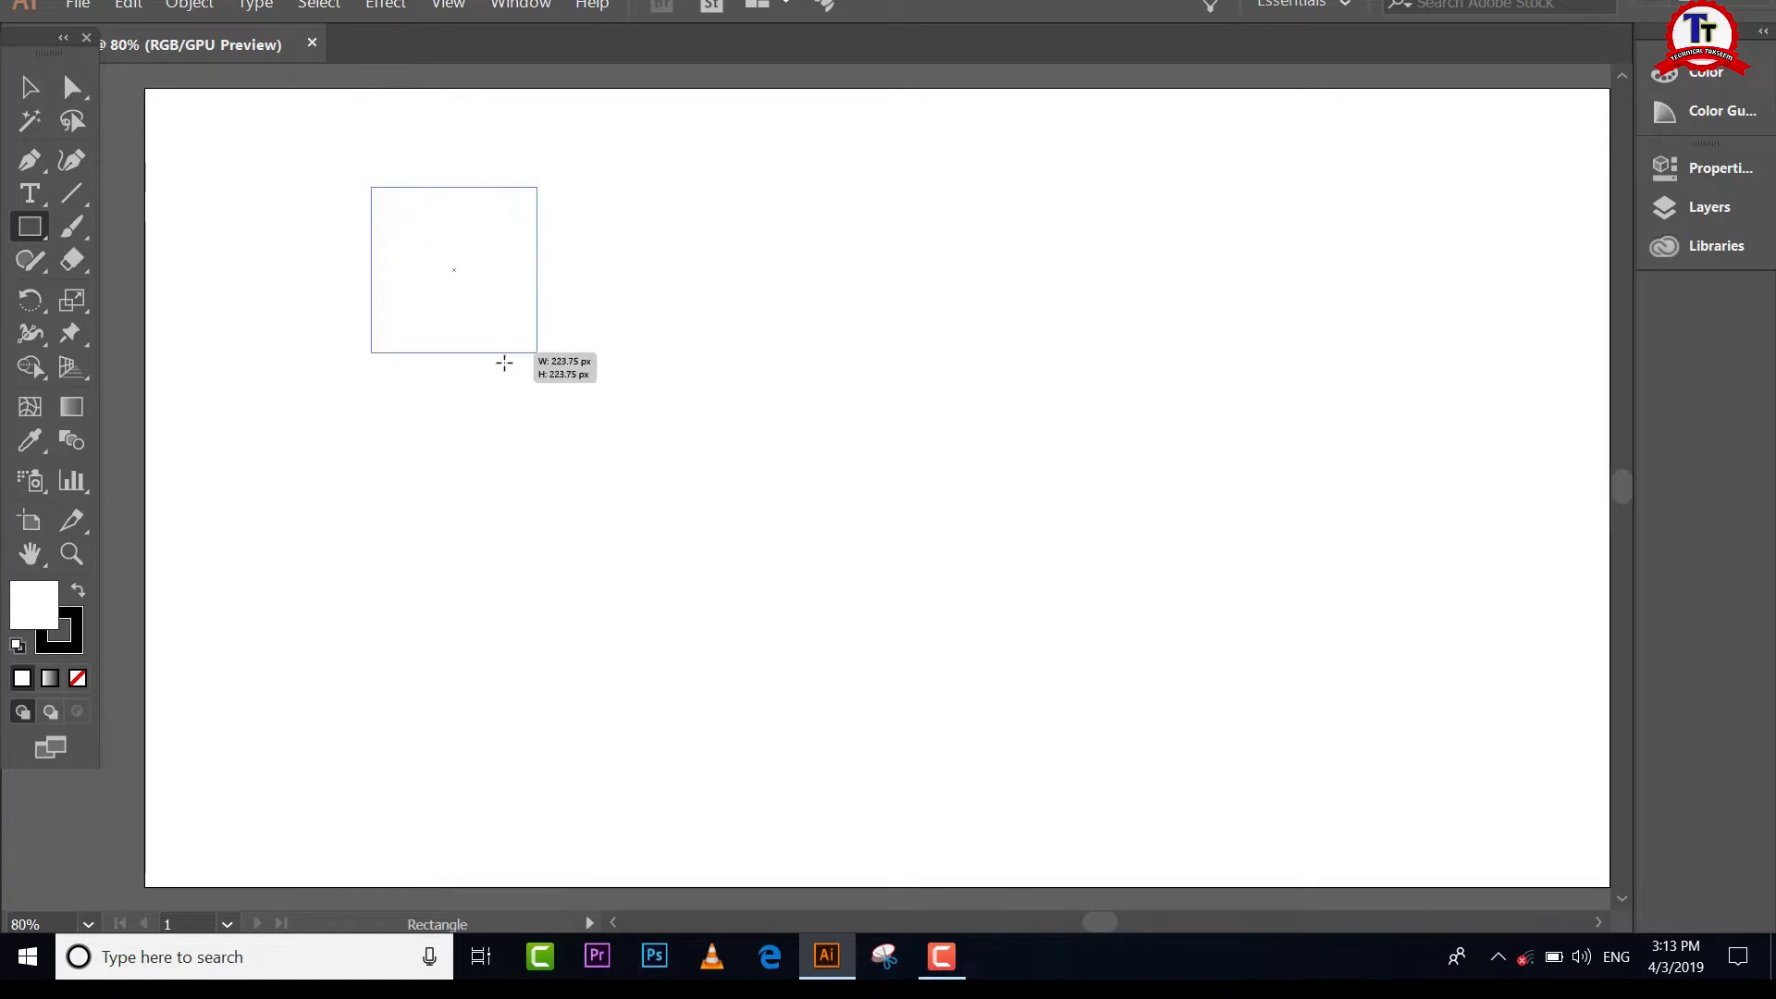
left_click_drag(571, 428, 612, 465)
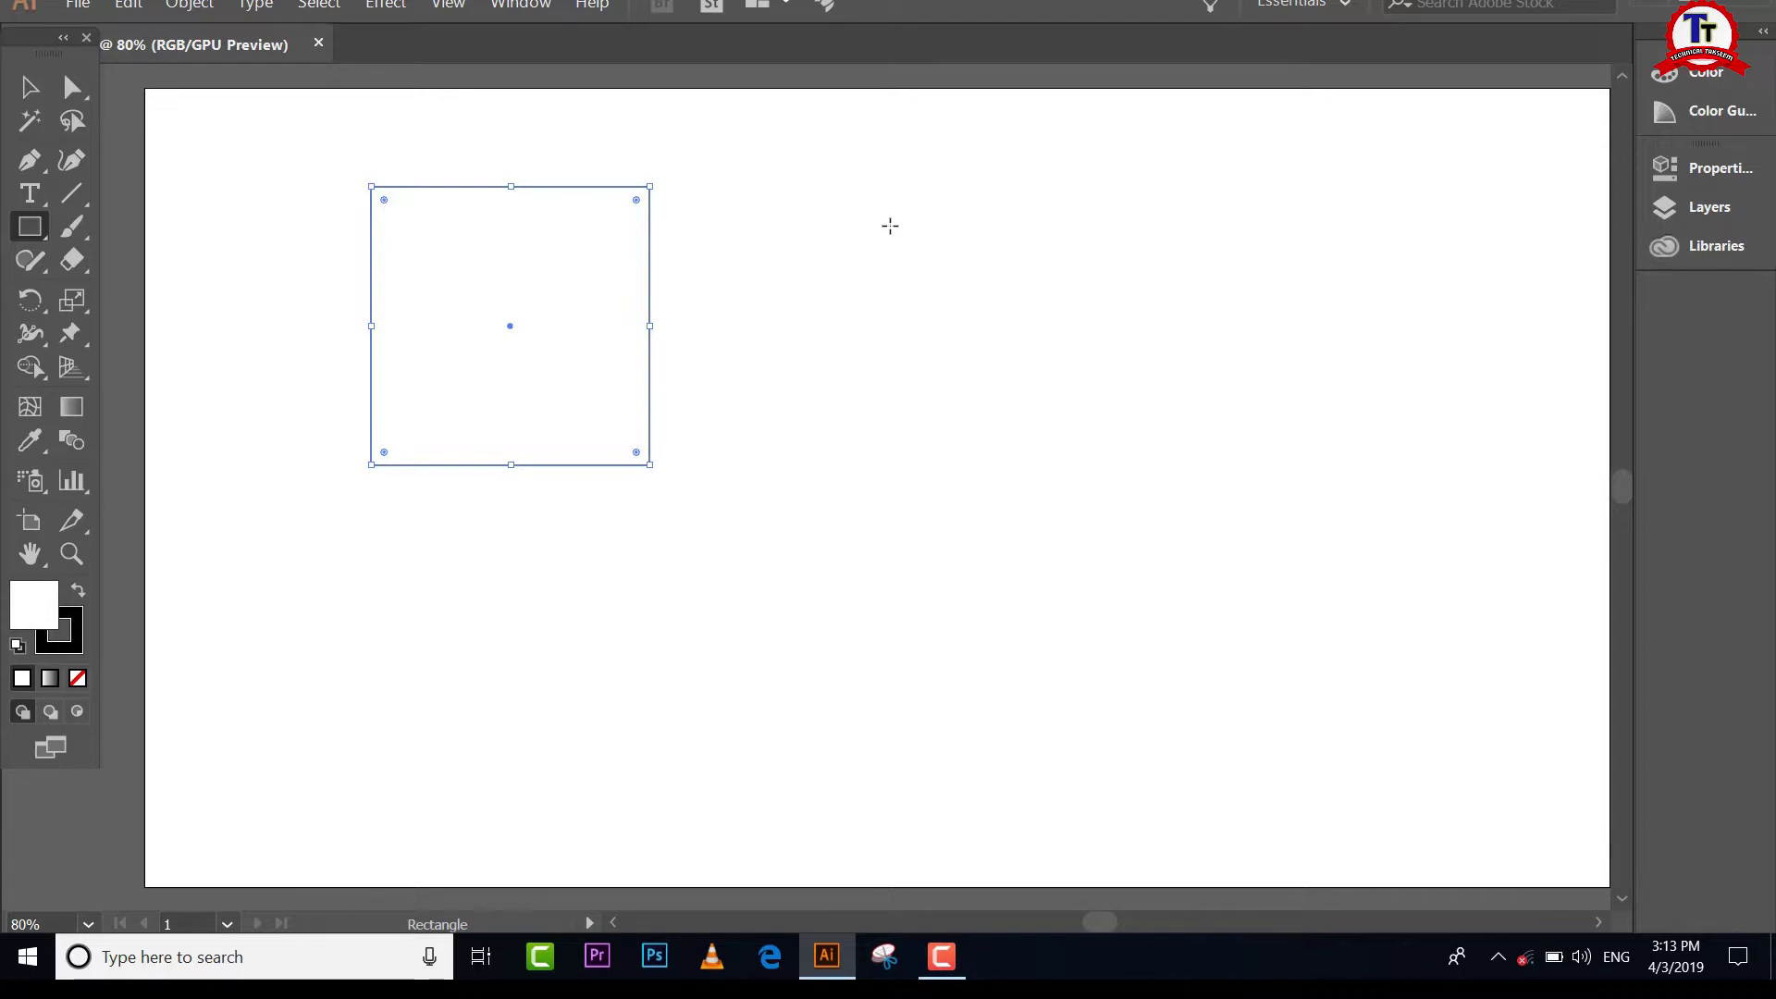
mouse_move(890, 226)
left_mouse_down()
mouse_move(1029, 471)
mouse_move(971, 415)
left_mouse_up()
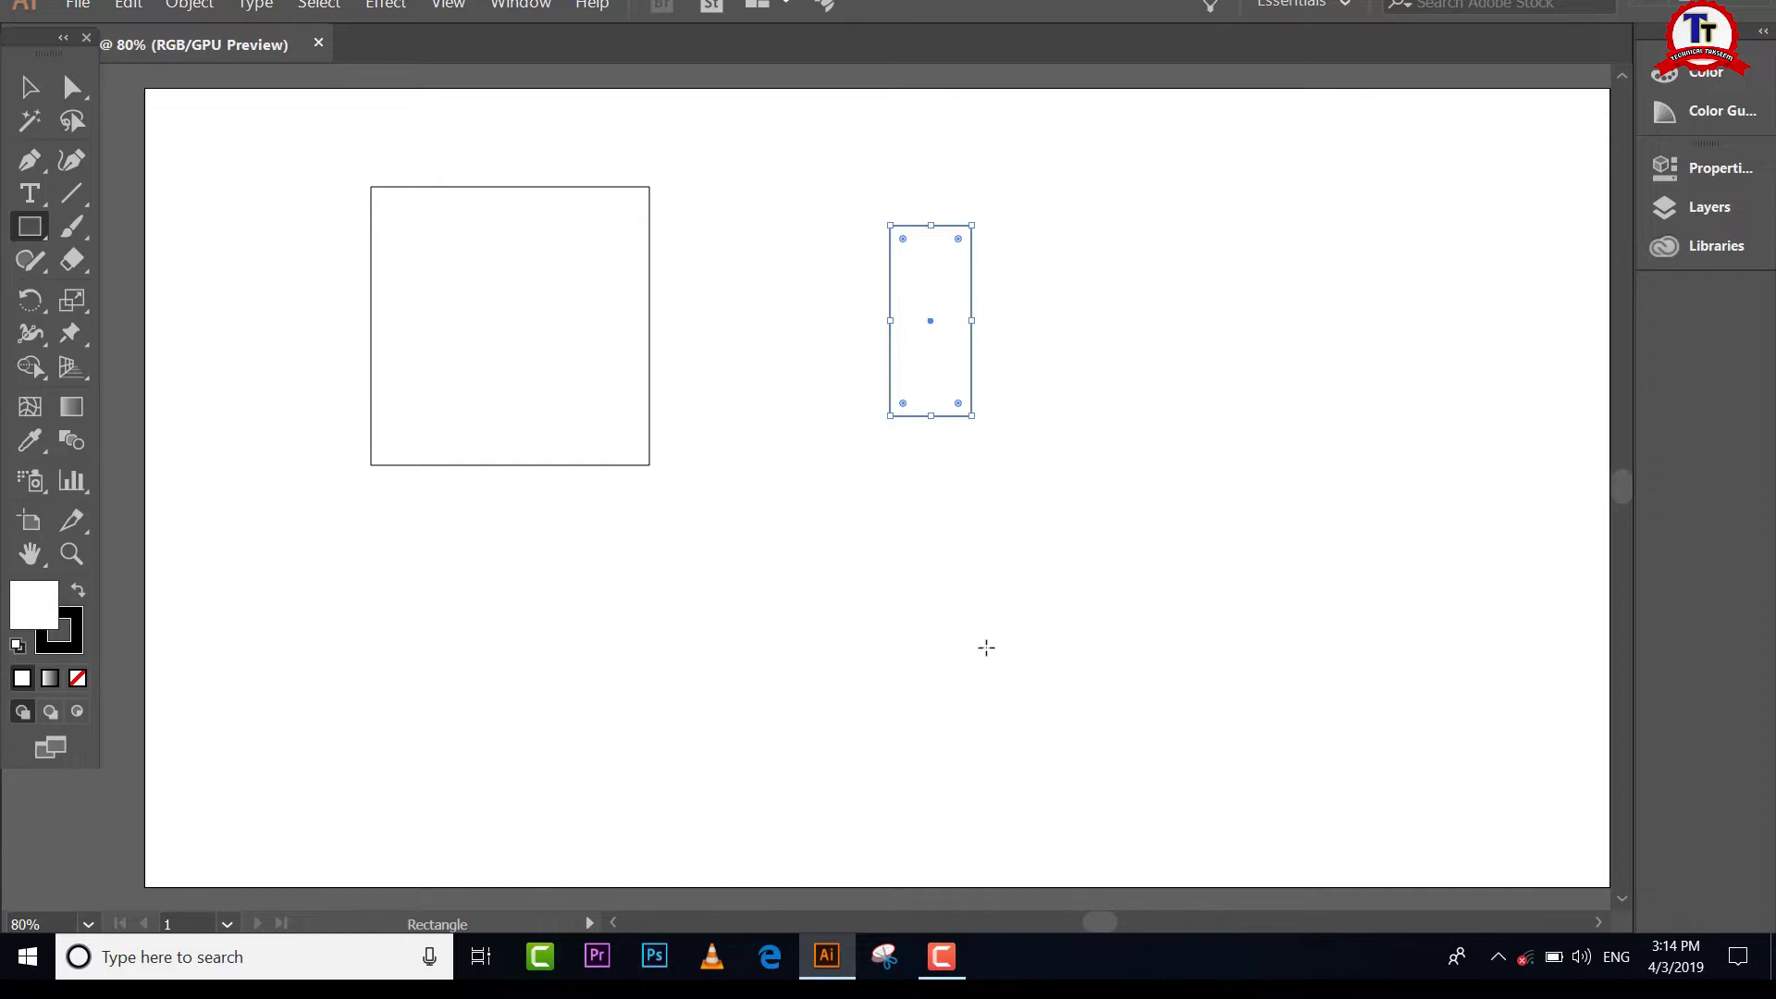
left_click(774, 615)
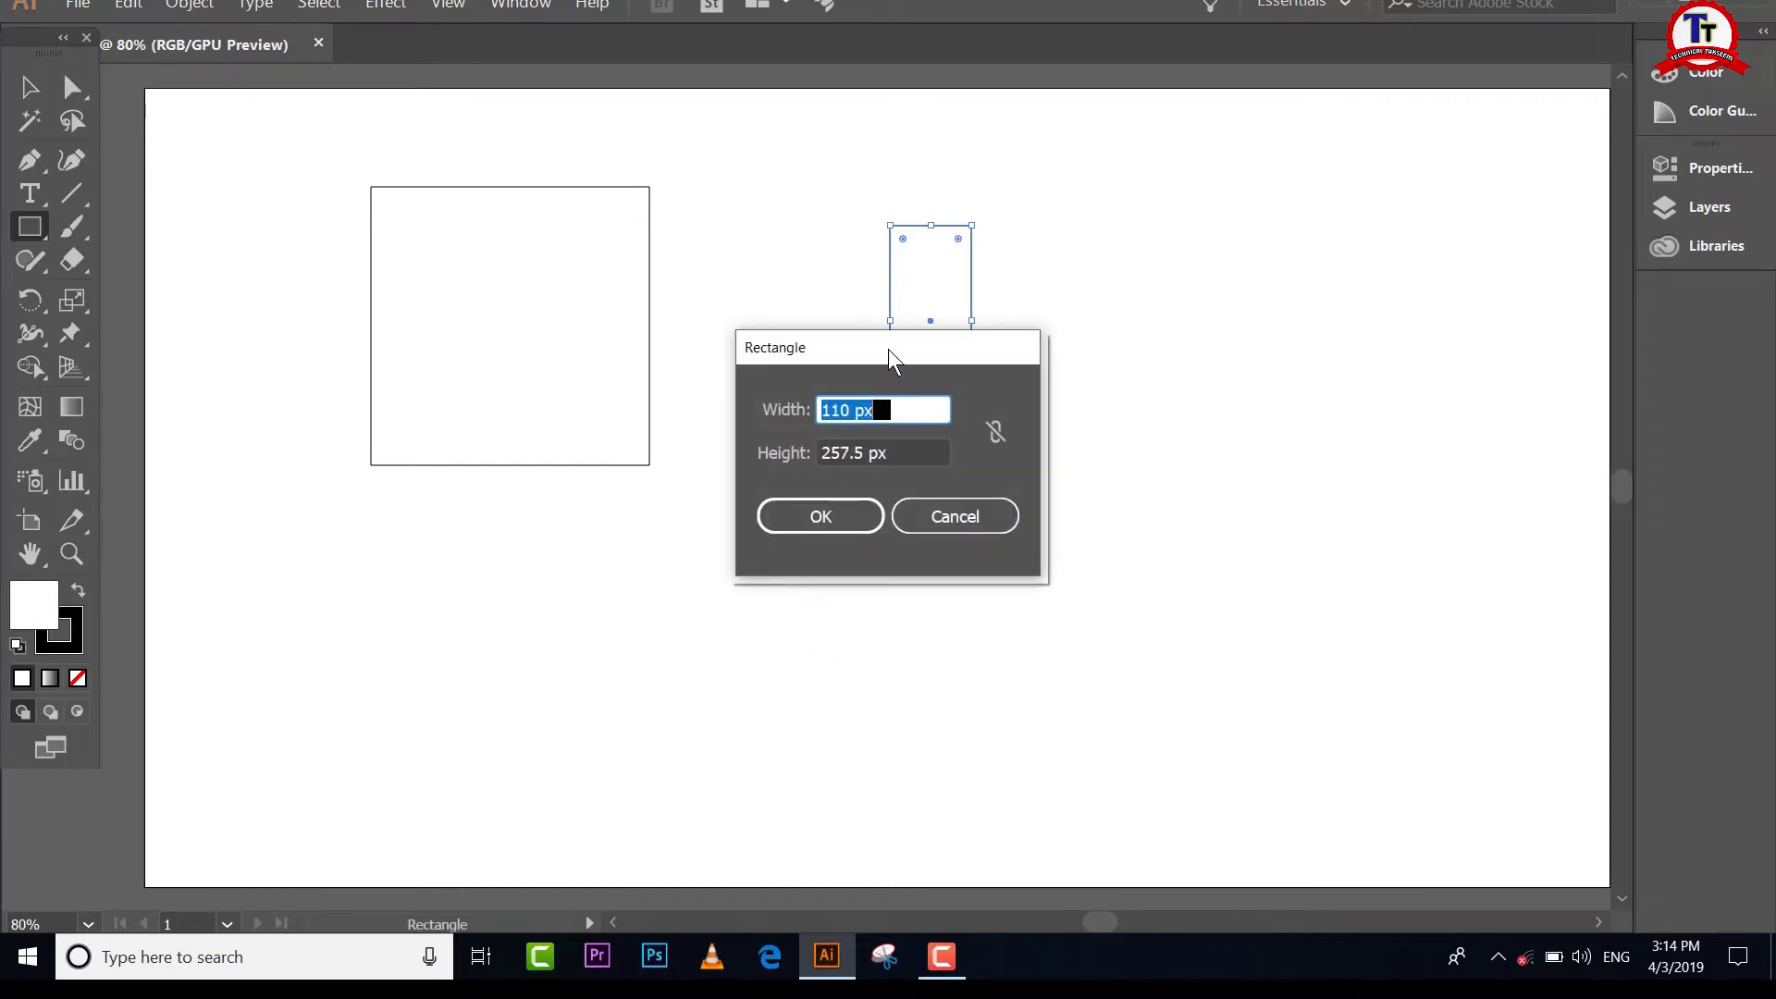
left_click_drag(888, 347, 744, 413)
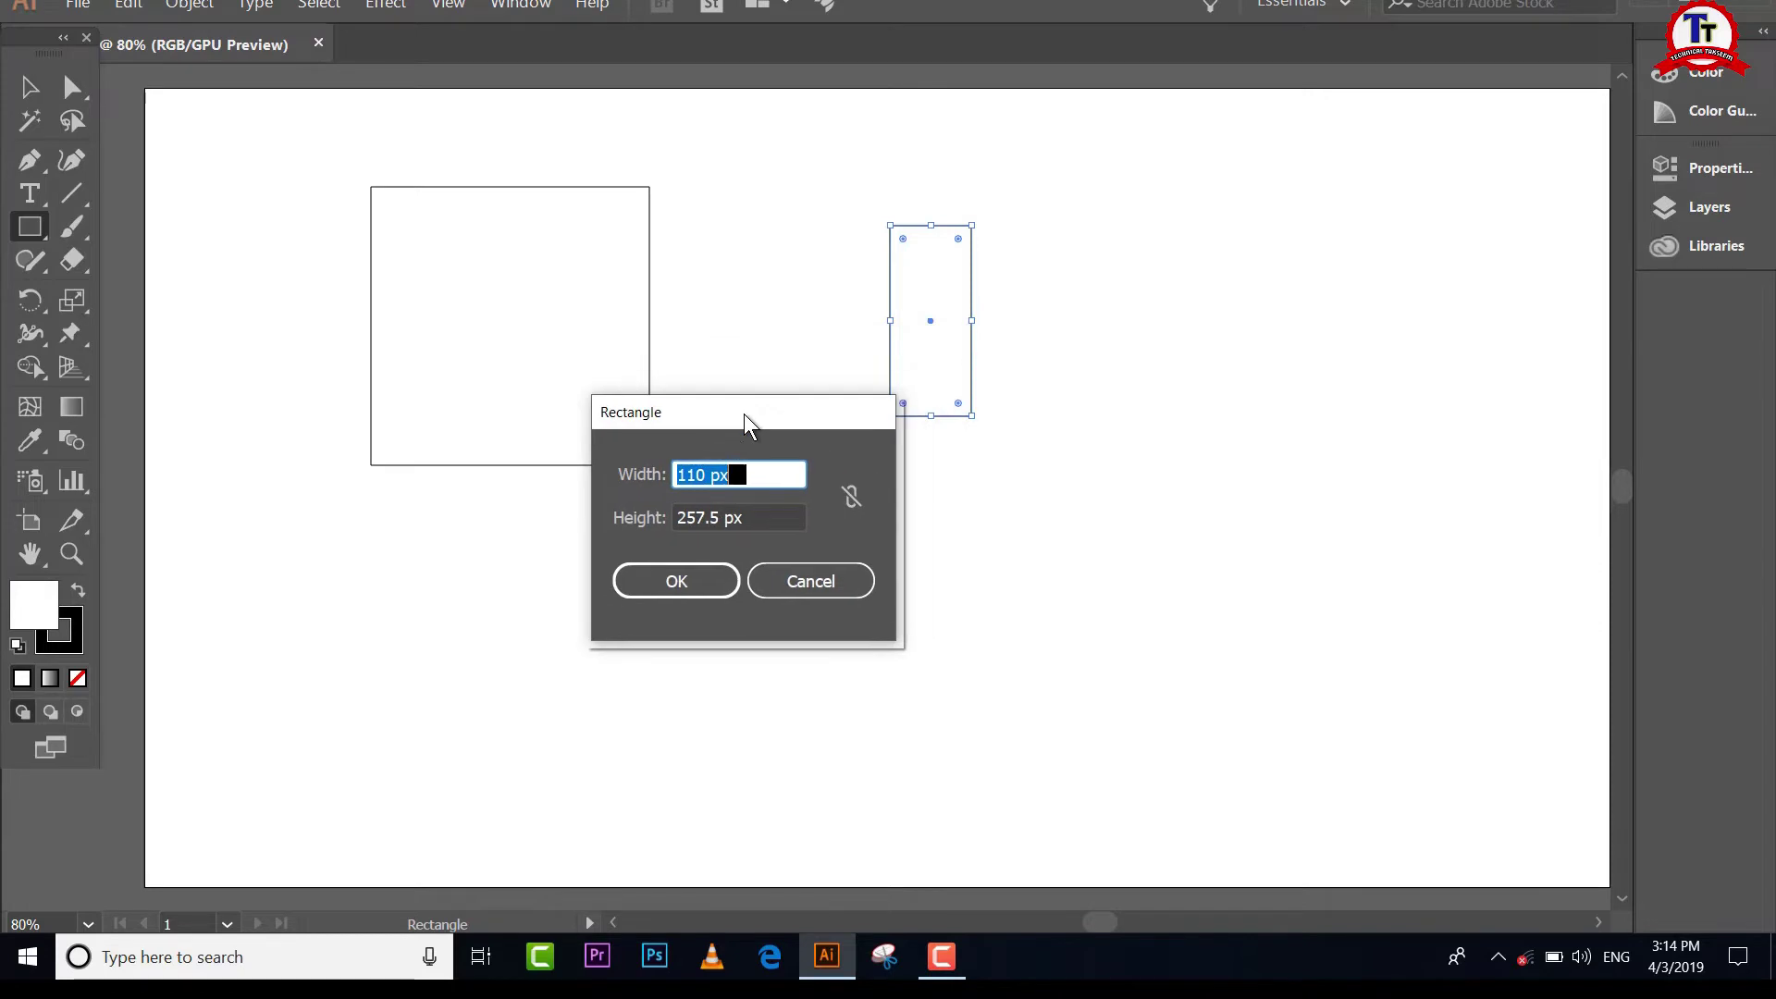
left_click(774, 587)
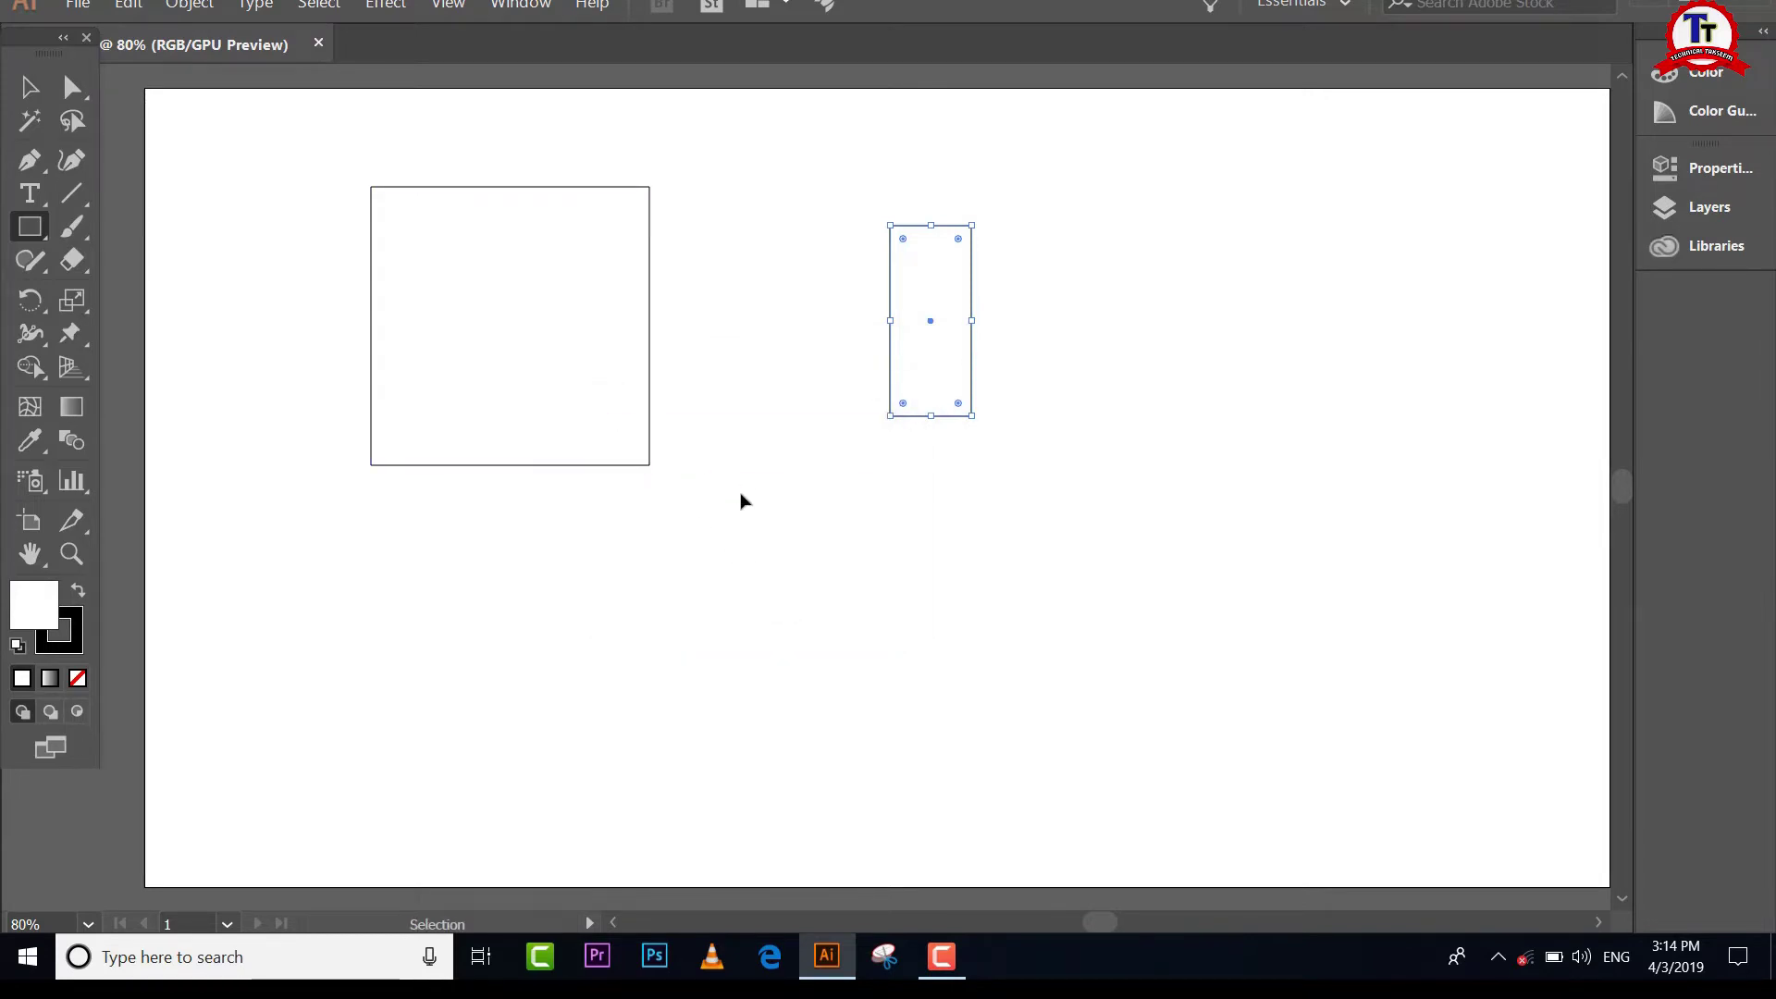
key("ctrl+z")
key("ctrl+z")
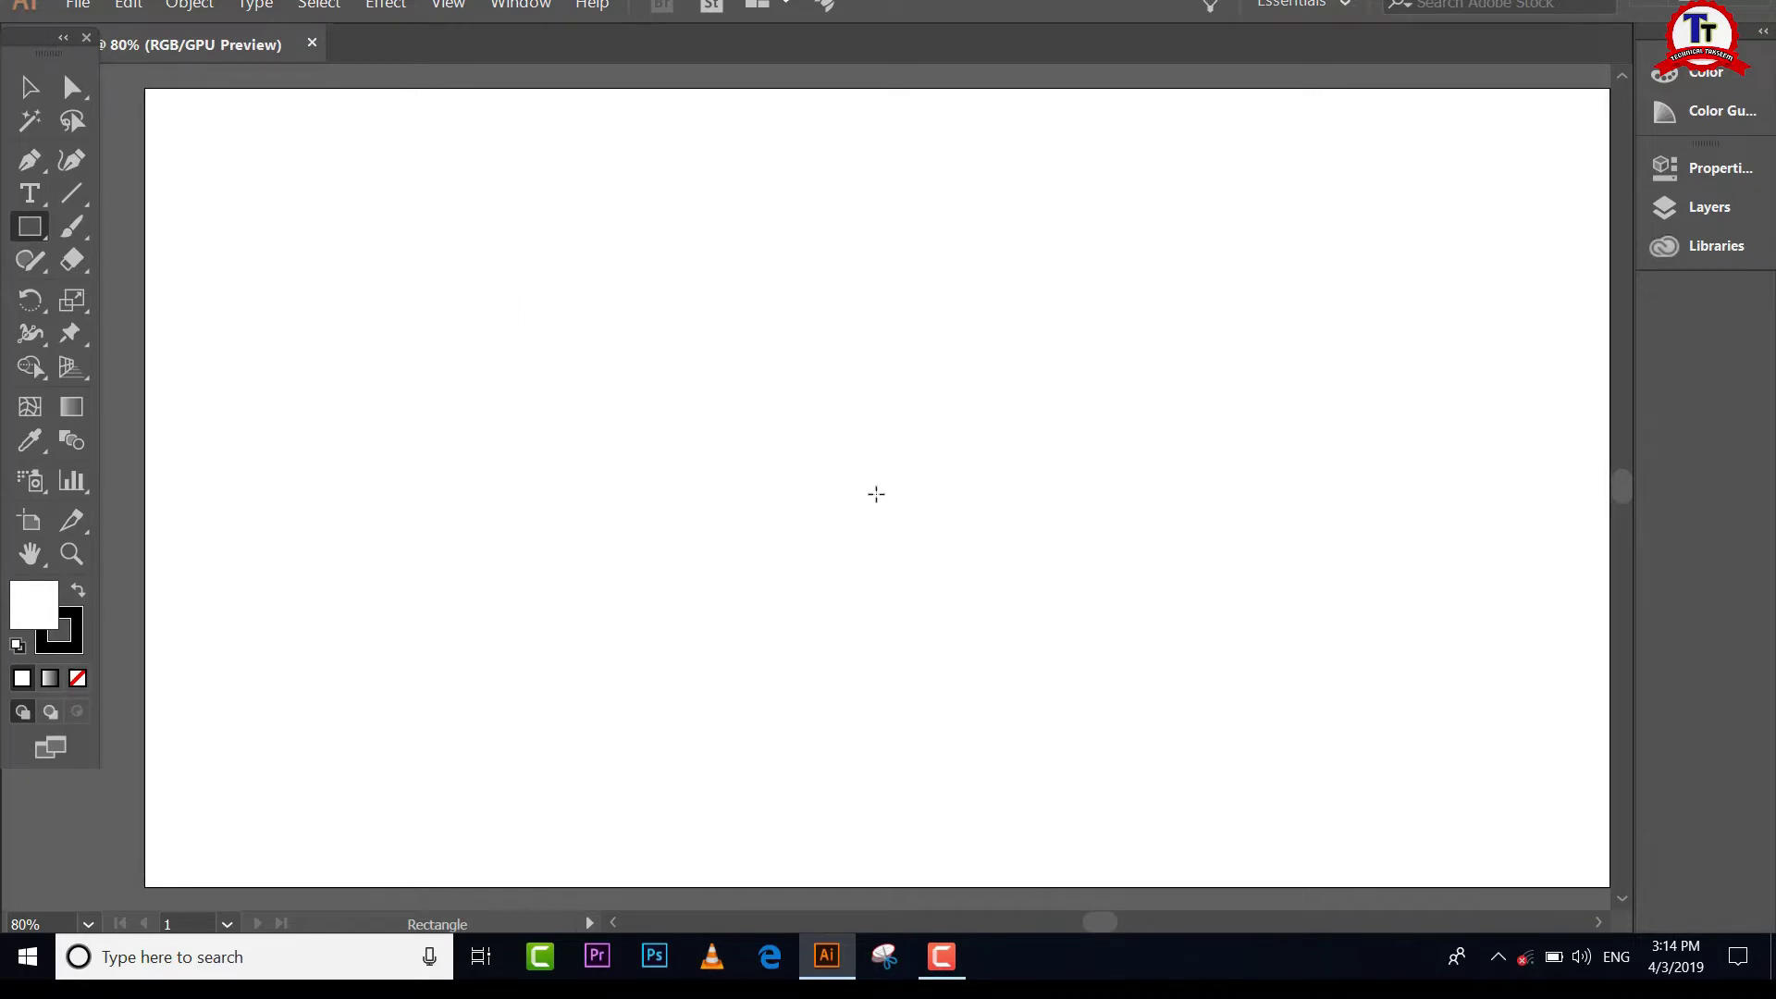
Step: Create a 120 × 110 px rectangle numerically, then delete it
left_click(798, 421)
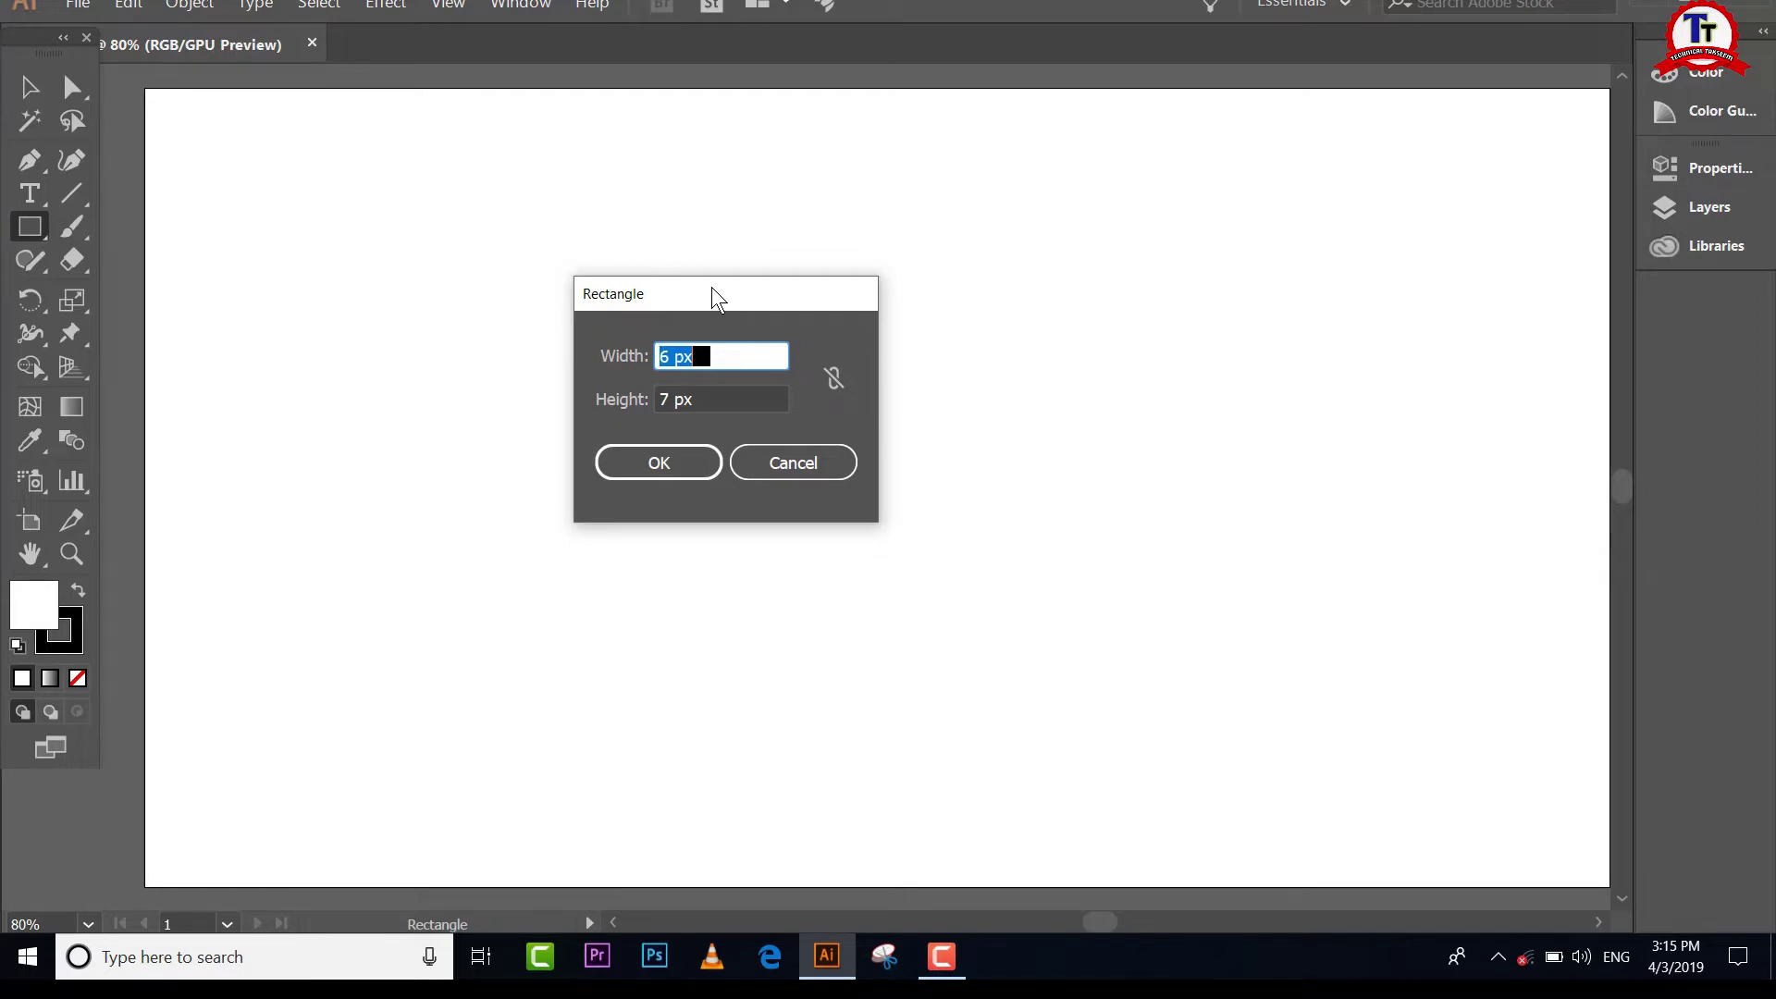
key("BackSpace")
type("12")
type("0")
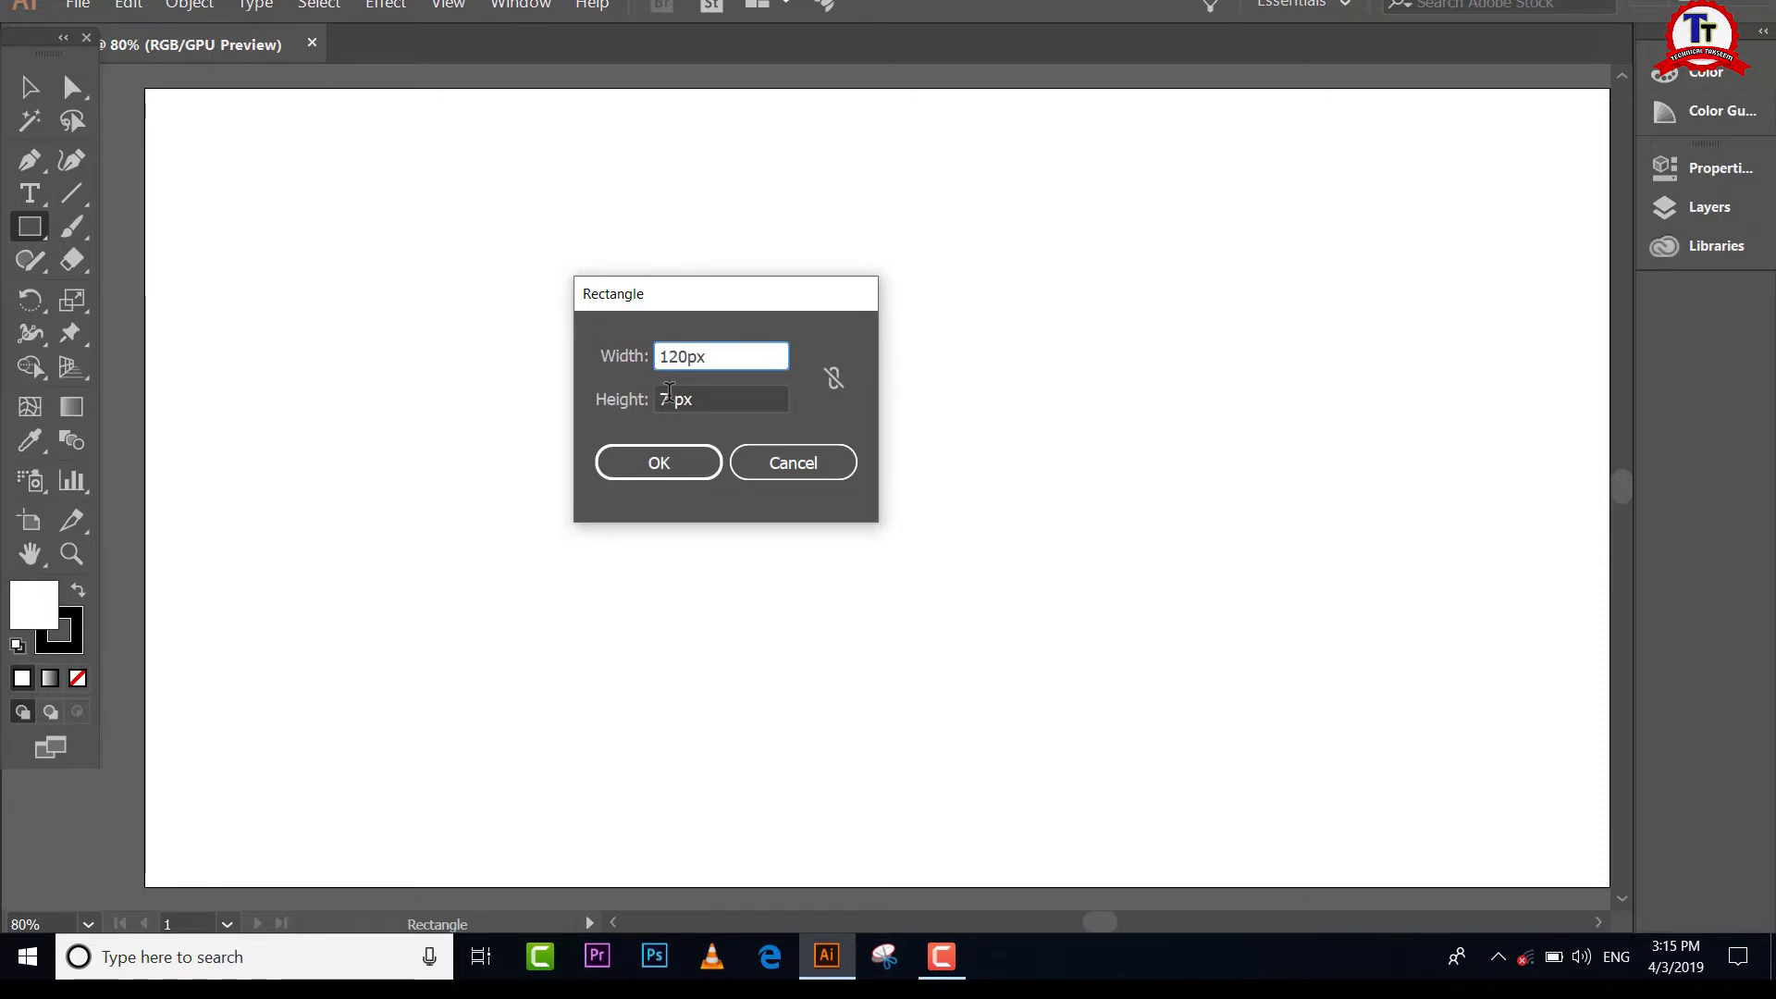
left_click(668, 396)
double_click(668, 395)
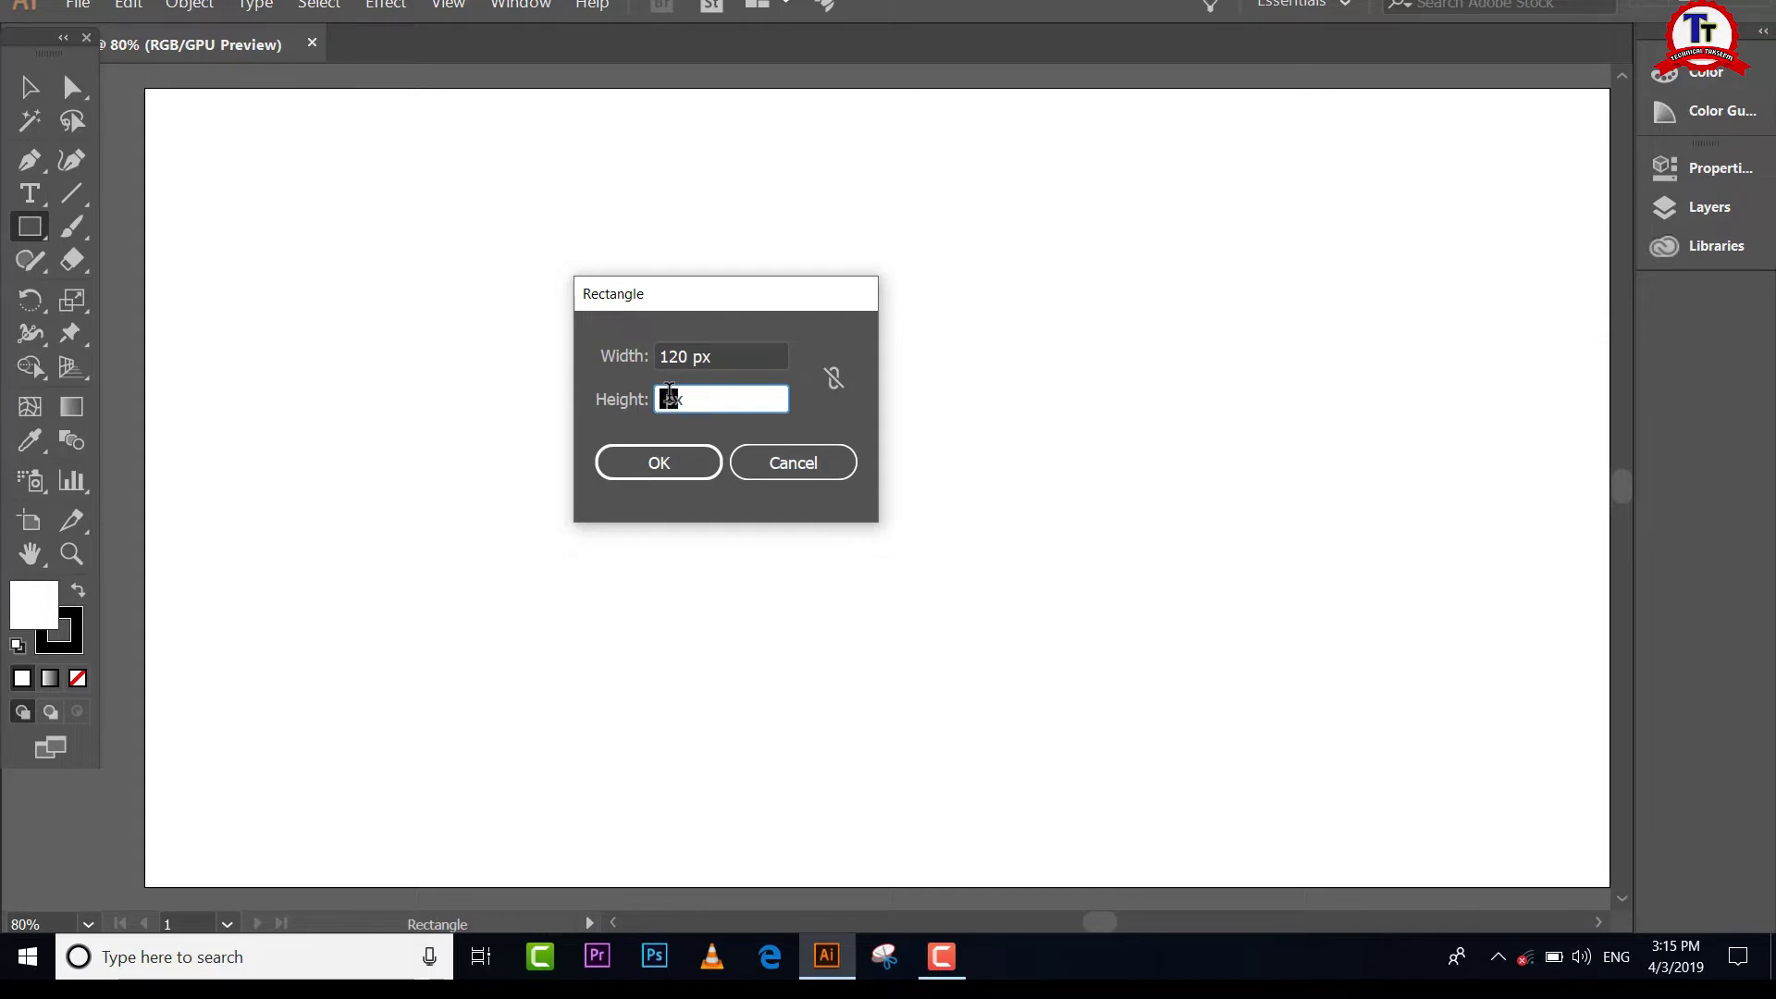
key("BackSpace")
type("110")
left_click(658, 459)
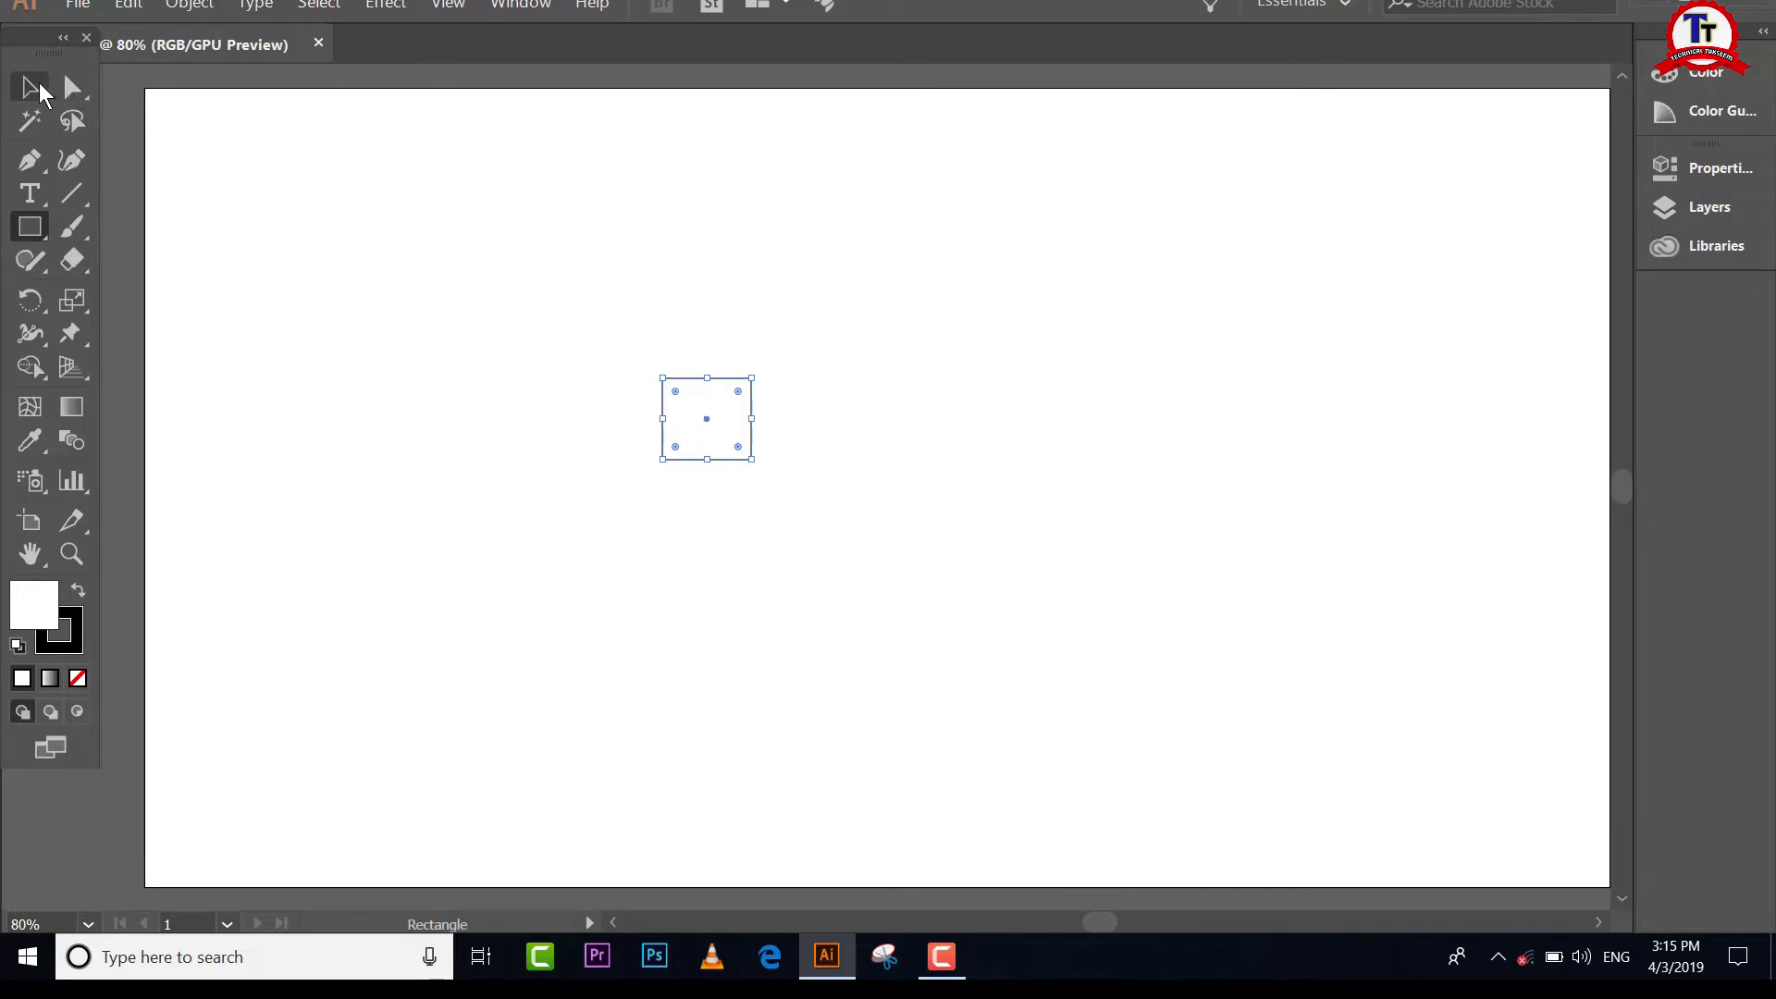
left_click(31, 88)
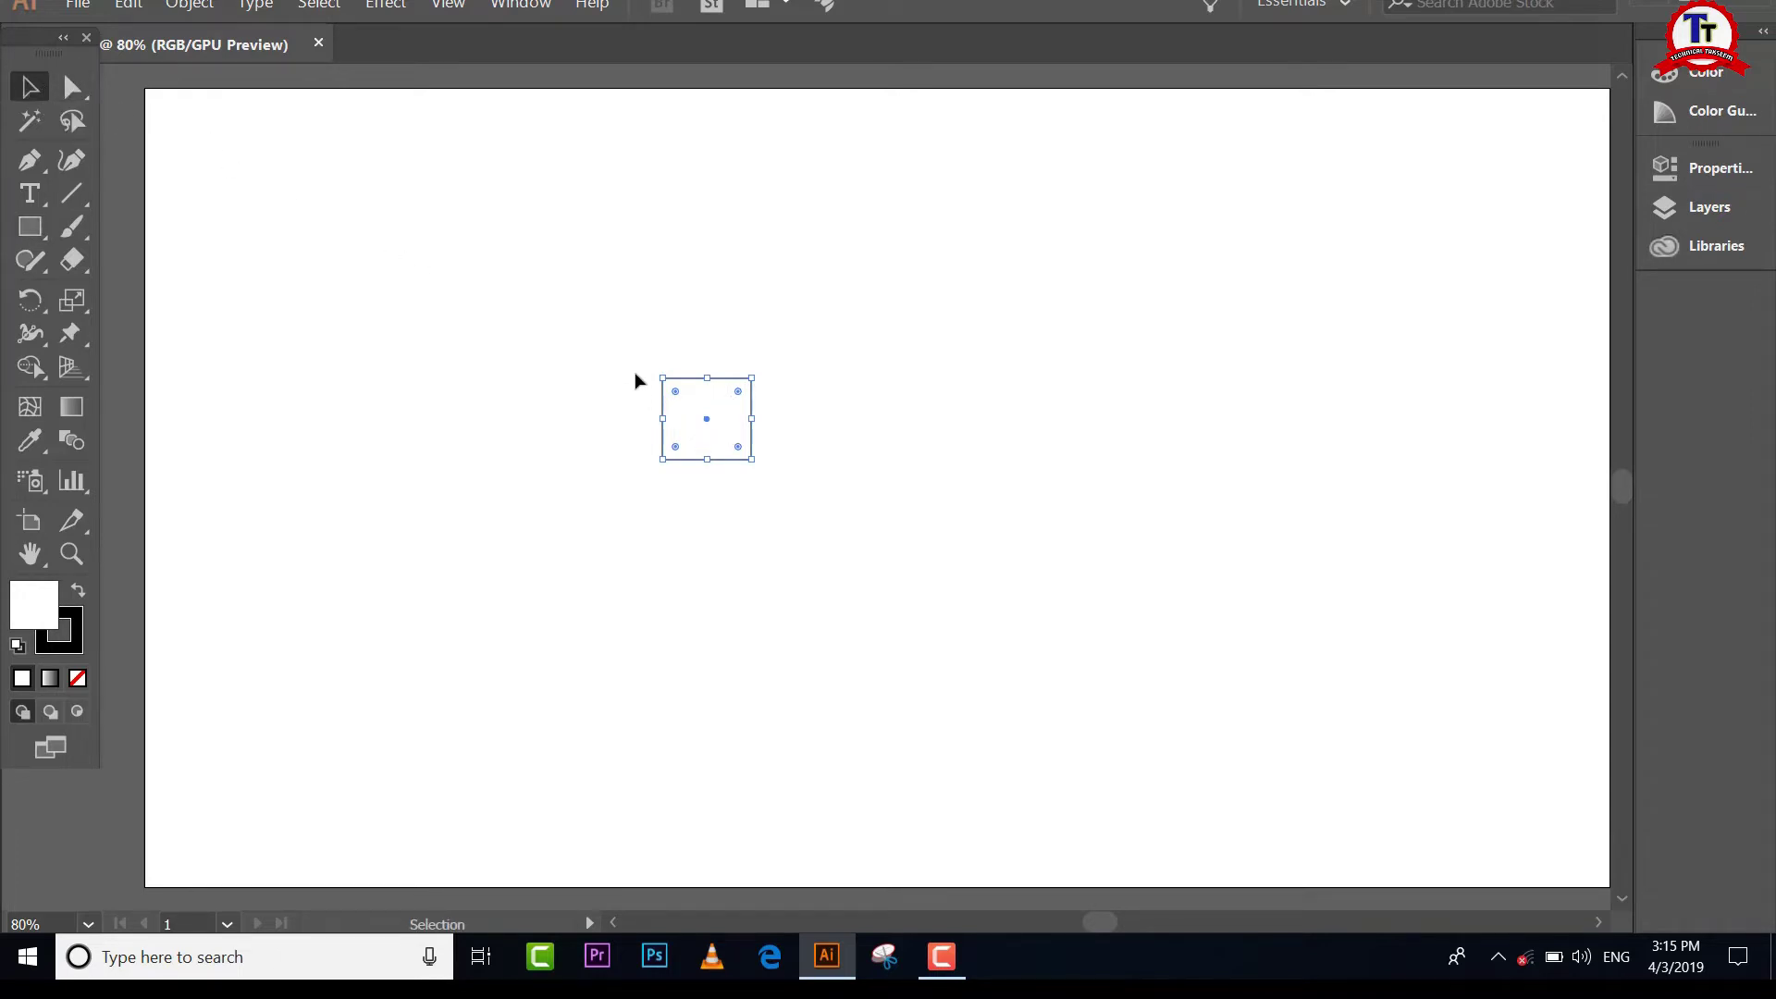
key("Delete")
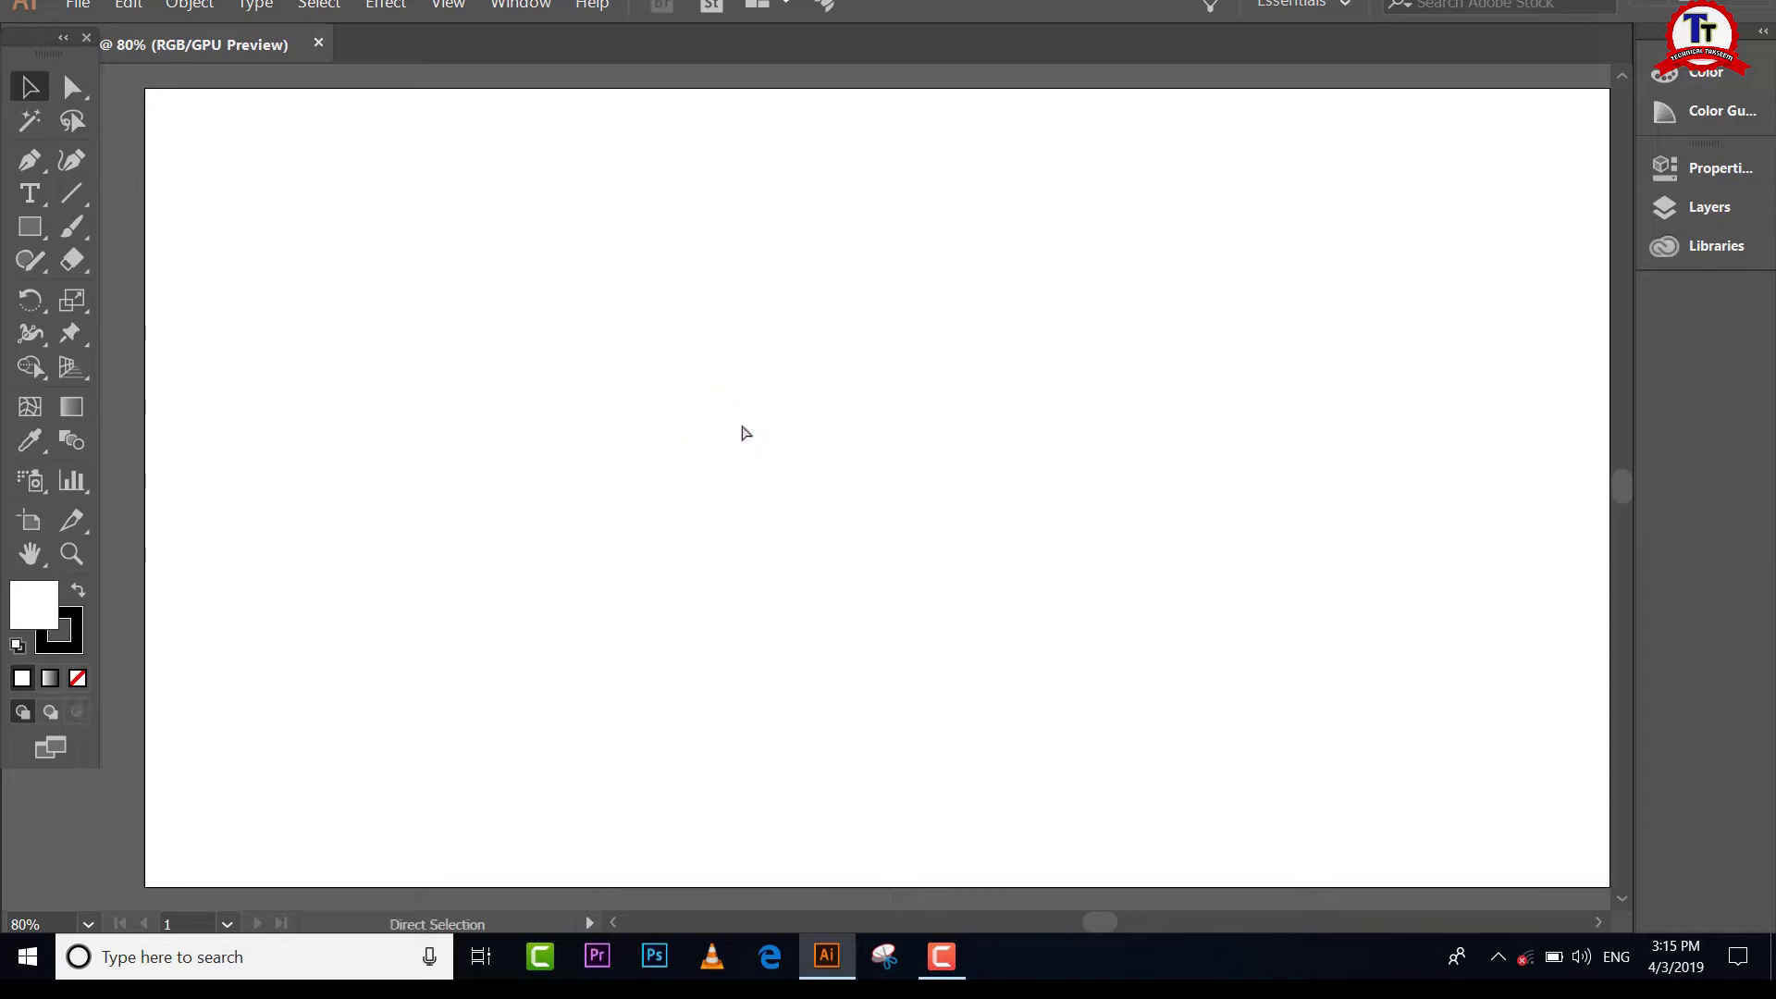
Step: Create an exact 150 × 150 px square through the Rectangle dialog
left_click(30, 226)
left_click(584, 289)
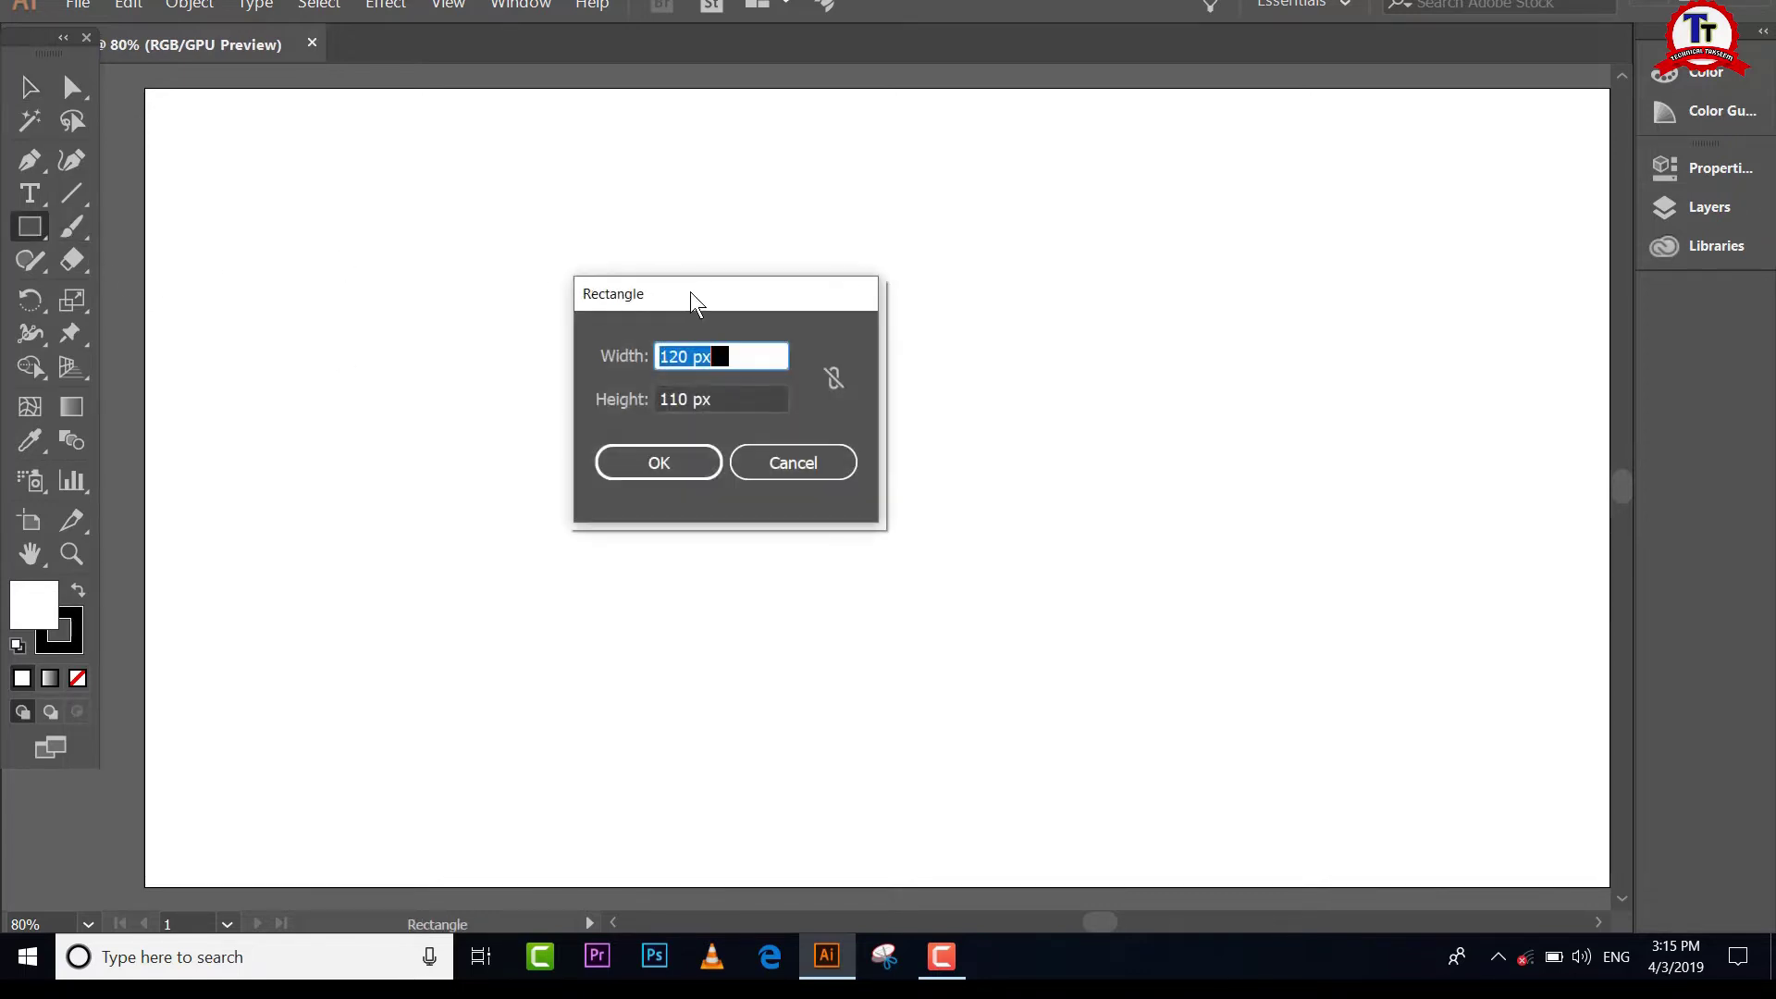
double_click(686, 358)
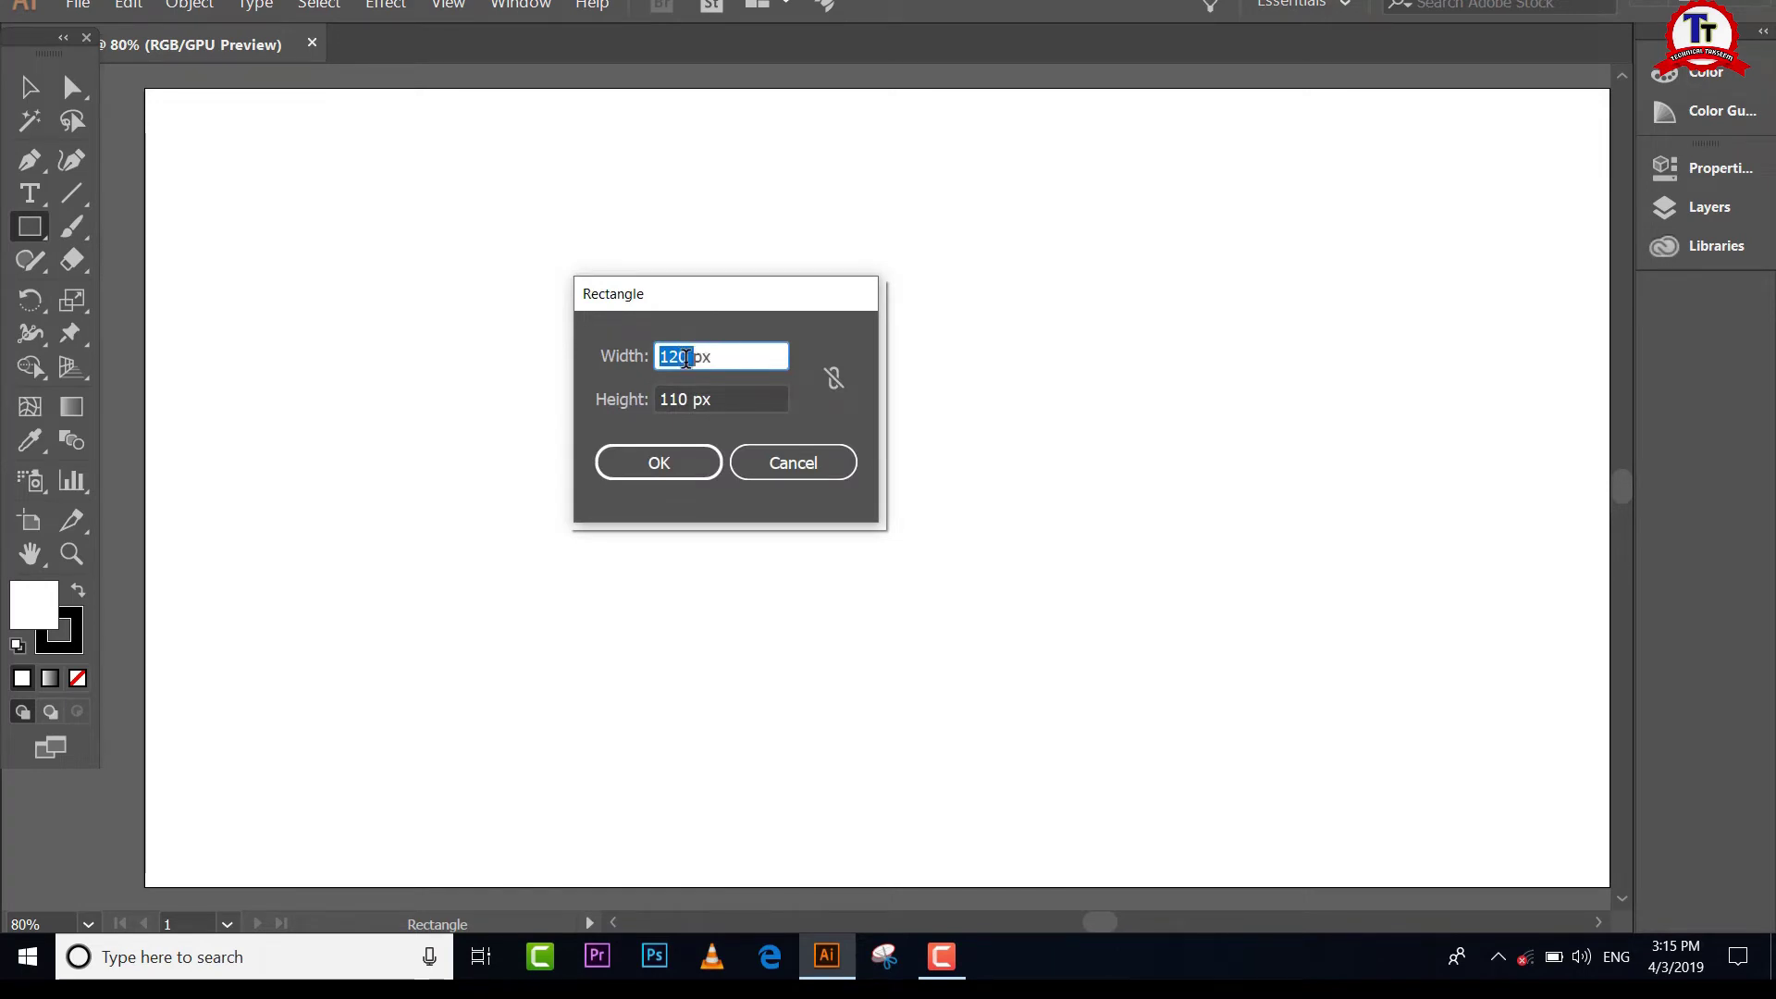
key("BackSpace")
type("150")
left_click(686, 359)
double_click(691, 399)
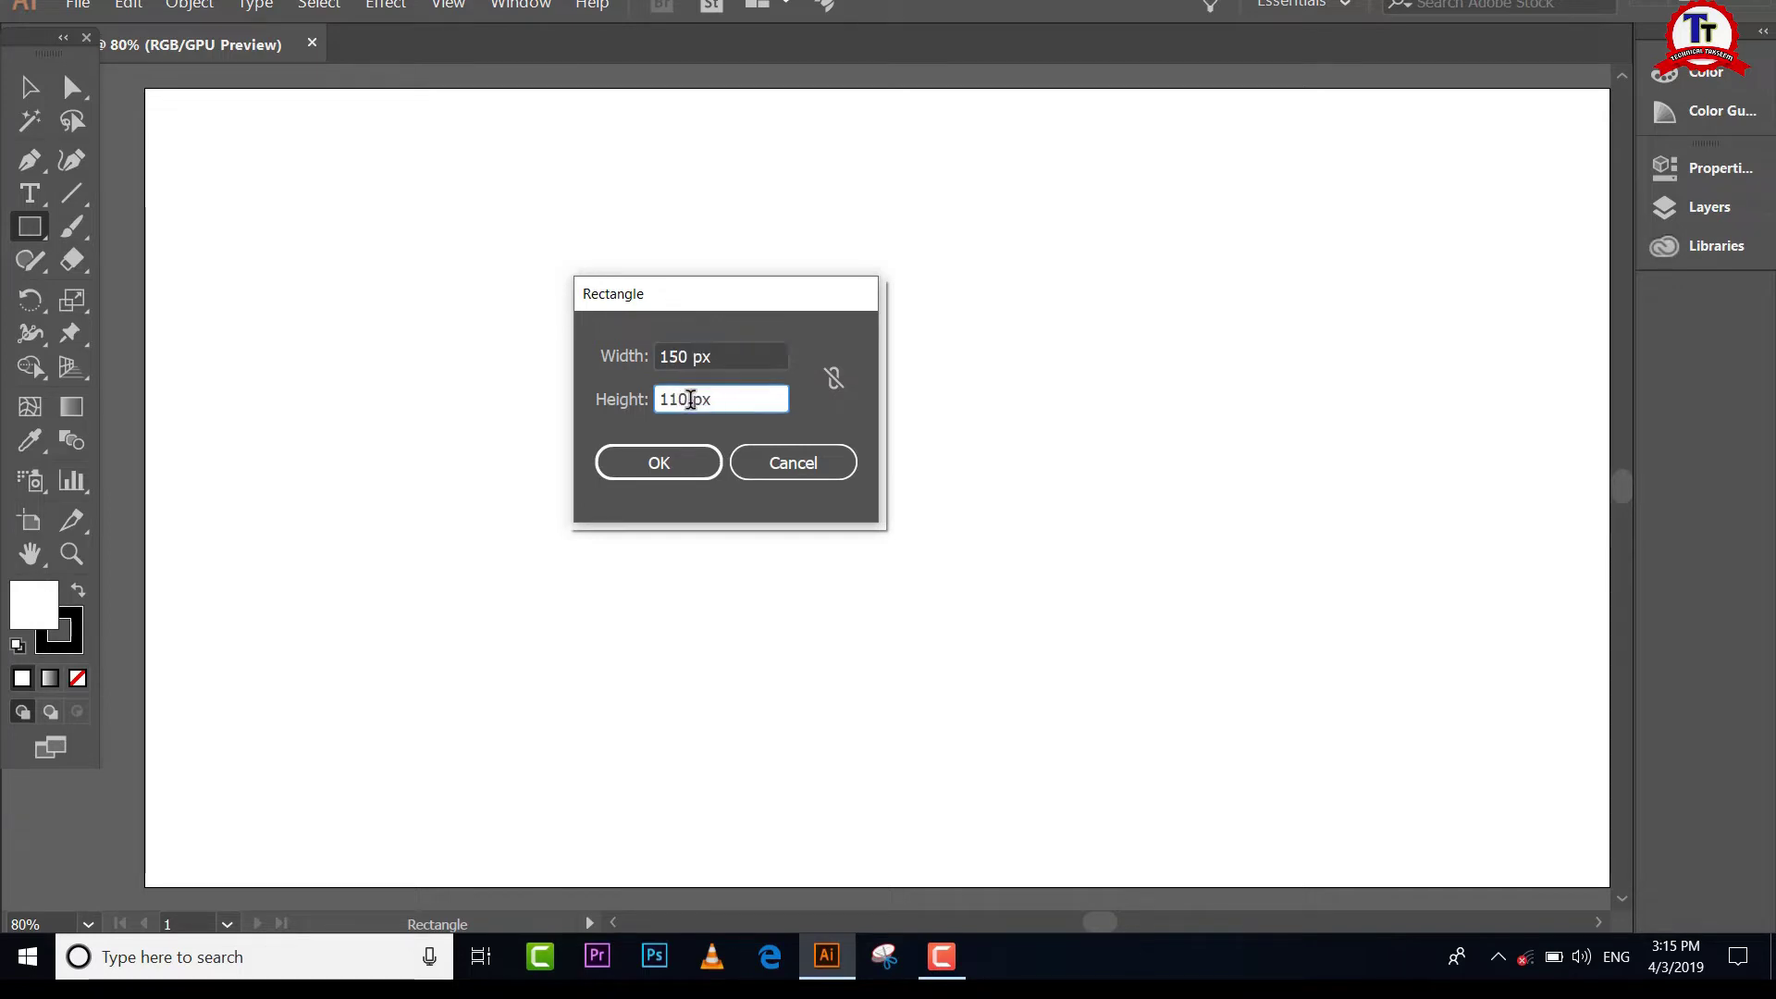
key("BackSpace")
key("BackSpace")
key("BackSpace")
type("150")
left_click(670, 460)
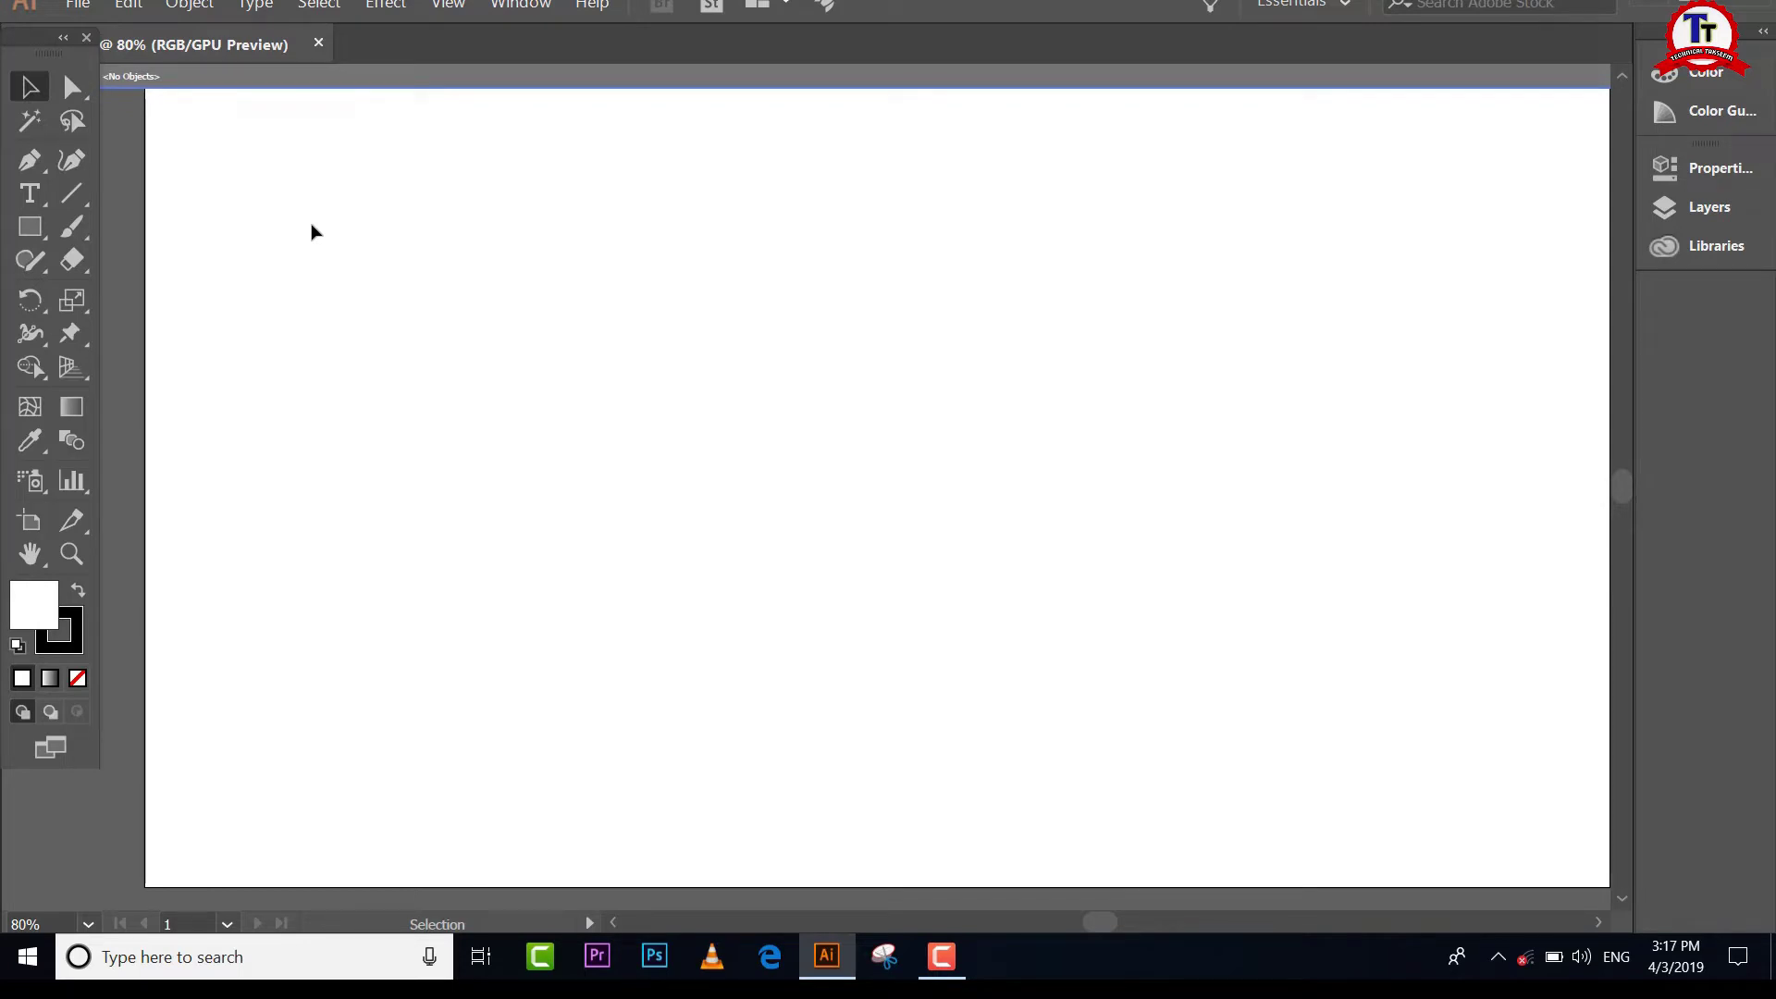
Step: Draw a large square, move it right and rotate it about 104 degrees
left_click(29, 227)
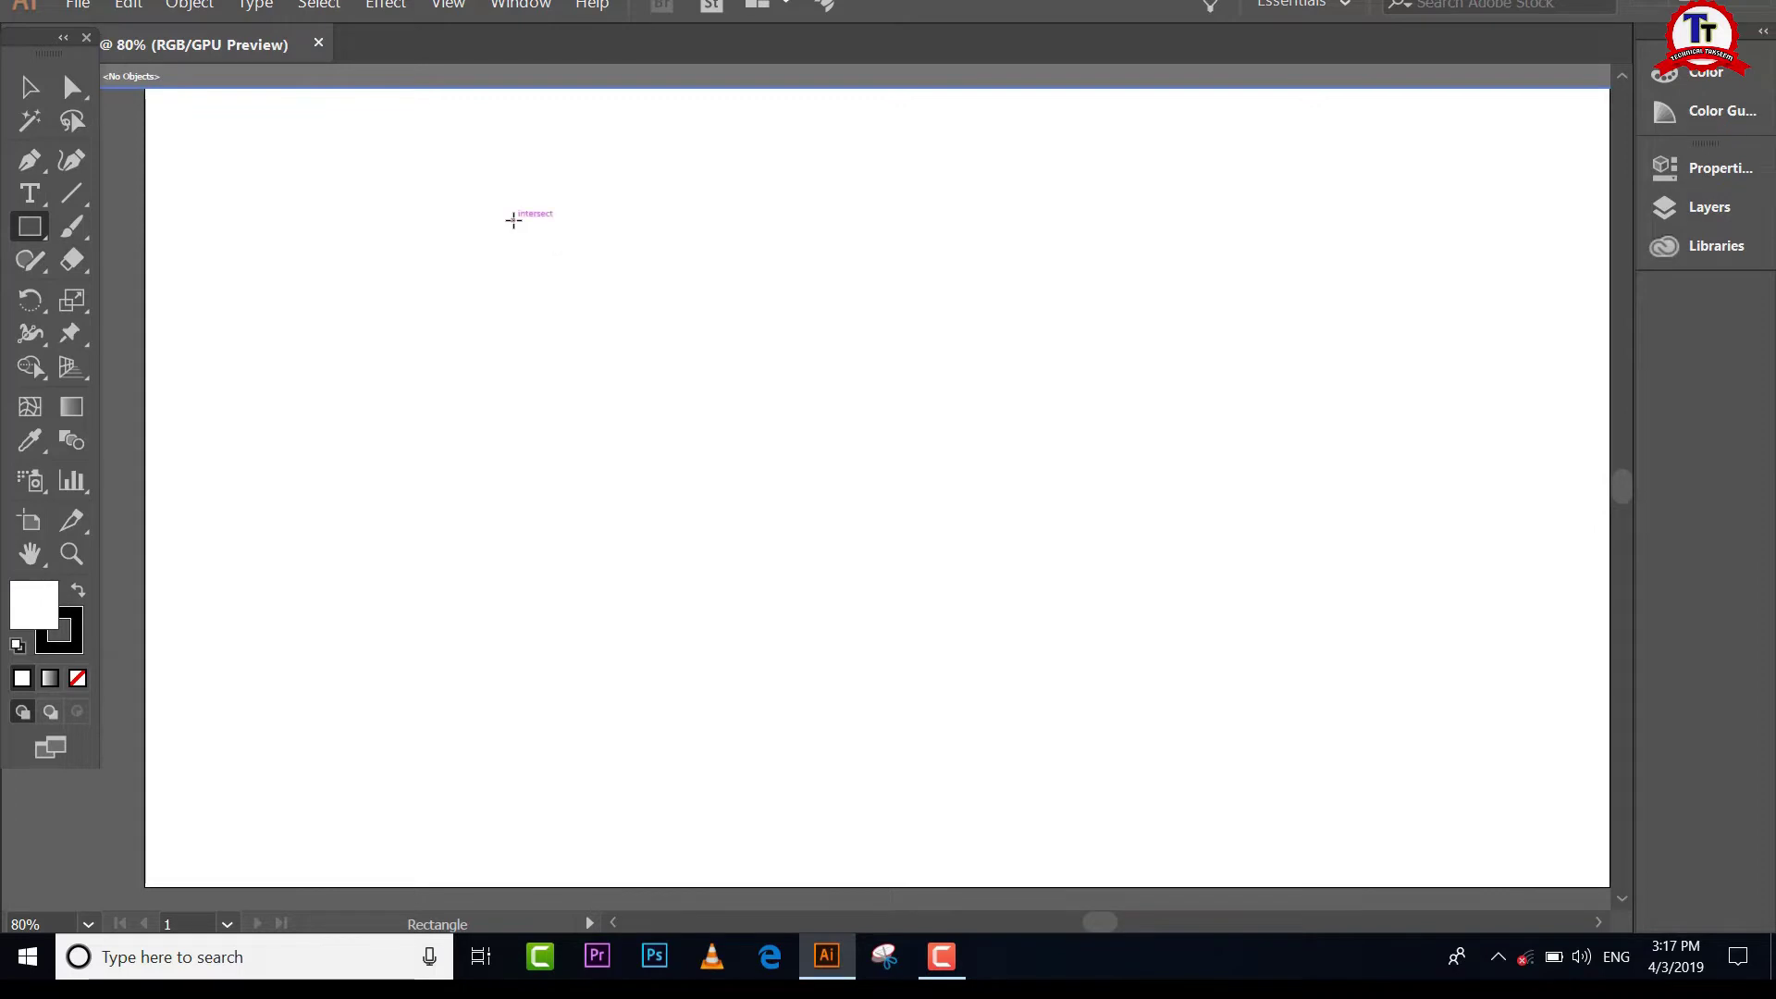
mouse_move(515, 220)
left_mouse_down()
mouse_move(808, 549)
mouse_move(777, 535)
left_mouse_up()
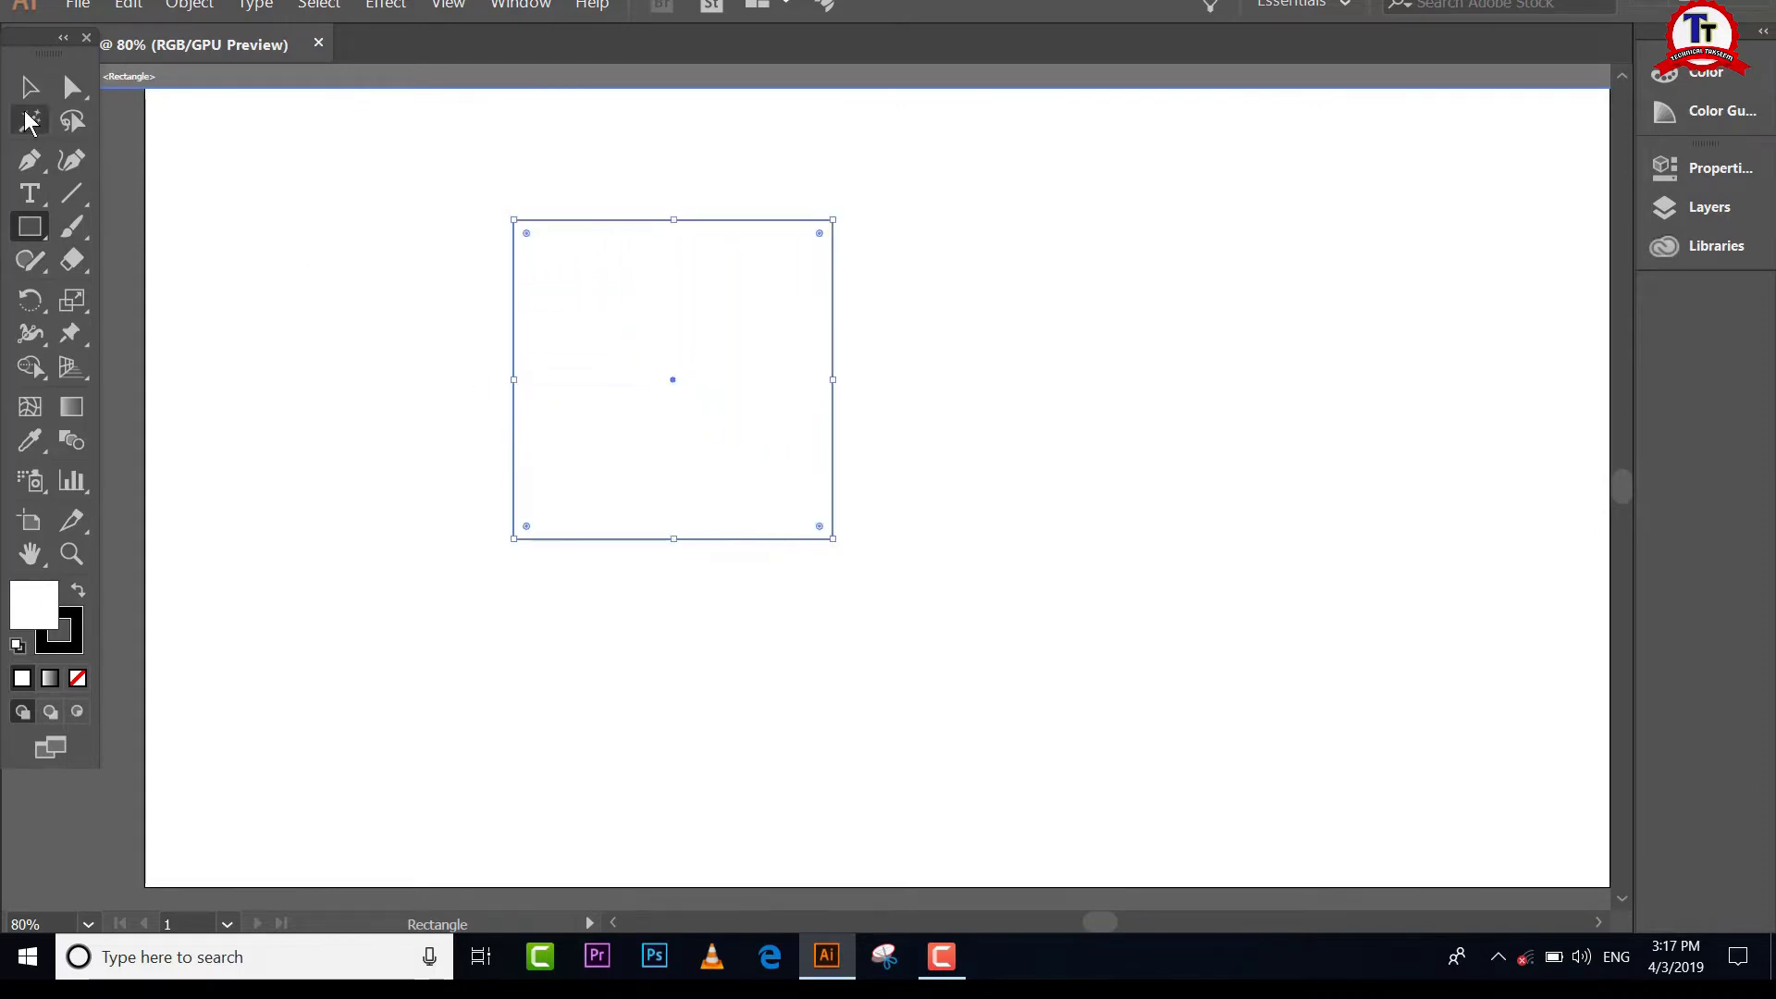
left_click(30, 87)
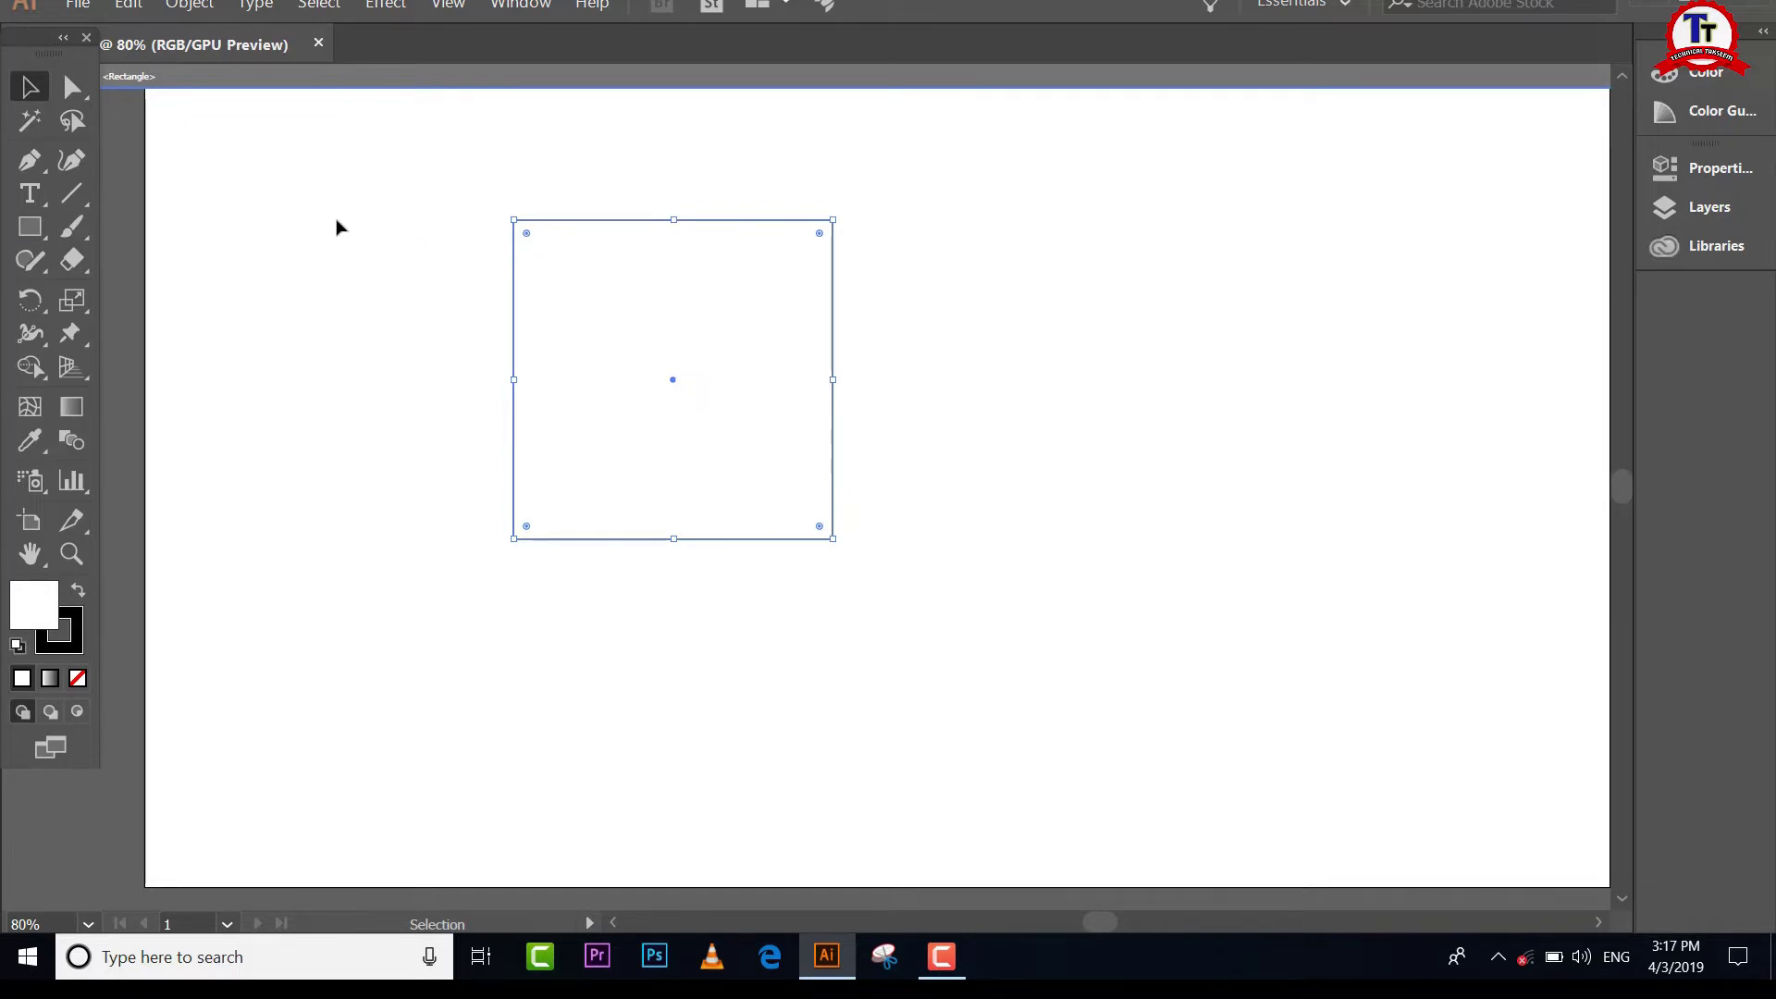
left_click_drag(417, 172, 1004, 711)
mouse_move(764, 453)
left_mouse_down()
mouse_move(1170, 472)
mouse_move(468, 367)
mouse_move(1165, 385)
mouse_move(532, 472)
mouse_move(389, 602)
mouse_move(1054, 525)
mouse_move(819, 502)
left_mouse_up()
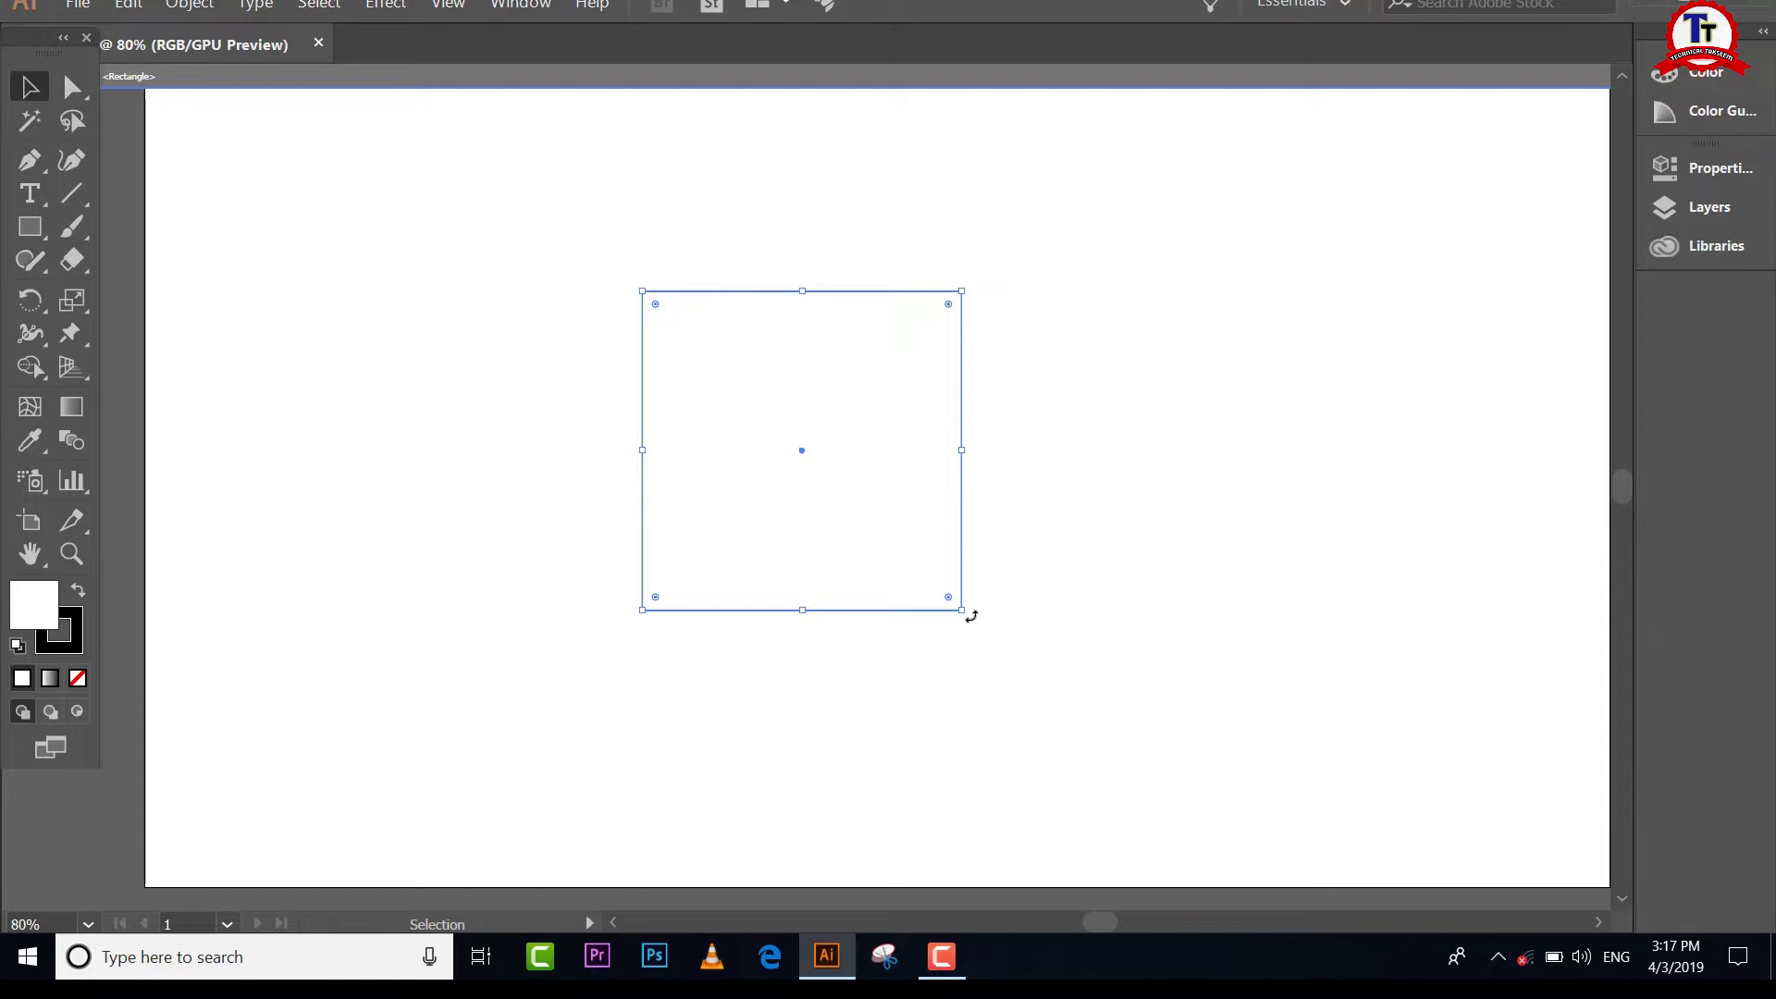
mouse_move(971, 615)
left_mouse_down()
mouse_move(909, 252)
mouse_move(737, 210)
mouse_move(642, 226)
mouse_move(555, 278)
mouse_move(524, 401)
mouse_move(555, 476)
mouse_move(646, 586)
mouse_move(808, 638)
mouse_move(927, 622)
mouse_move(992, 576)
mouse_move(1023, 579)
mouse_move(1051, 527)
mouse_move(1032, 427)
mouse_move(919, 309)
mouse_move(674, 278)
mouse_move(591, 329)
mouse_move(579, 487)
mouse_move(666, 594)
mouse_move(848, 666)
mouse_move(1006, 641)
mouse_move(1078, 574)
mouse_move(1090, 499)
mouse_move(1010, 344)
mouse_move(896, 269)
mouse_move(753, 654)
mouse_move(979, 607)
mouse_move(967, 379)
mouse_move(682, 377)
mouse_move(791, 372)
left_mouse_up()
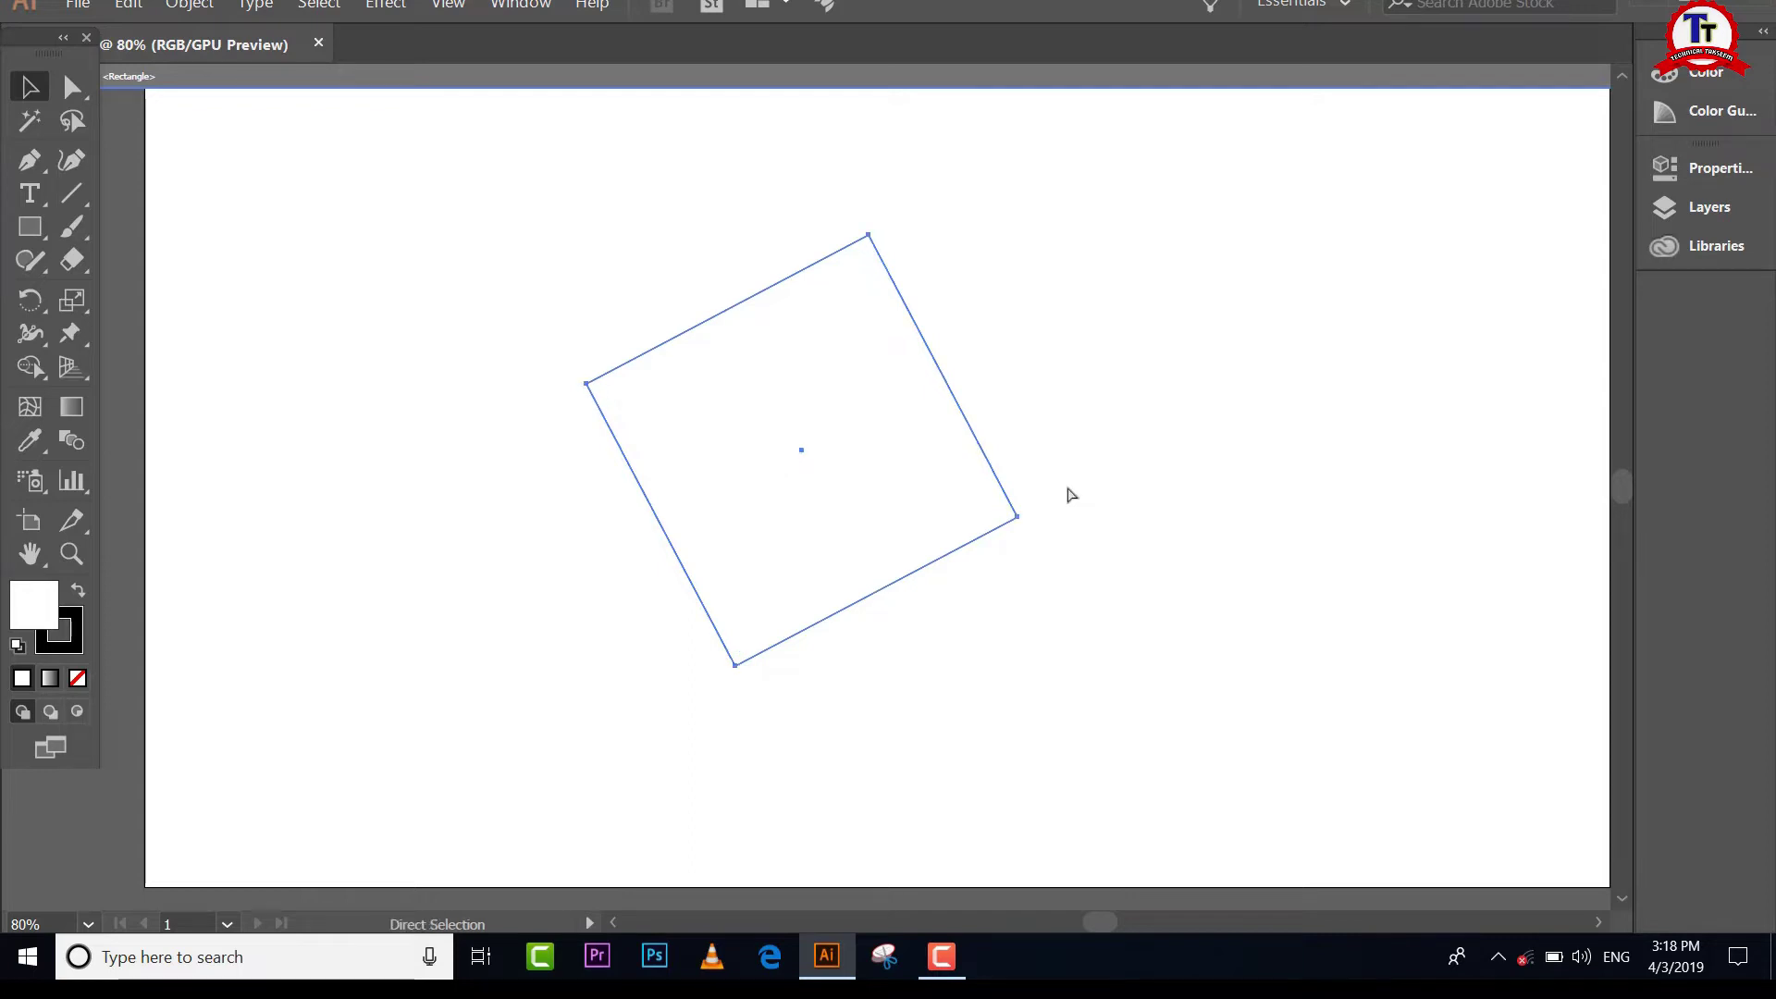
Step: Undo the changes with Ctrl+Z until the square is gone, back on the Rectangle tool
key("ctrl+z")
key("ctrl+z")
key("ctrl+z")
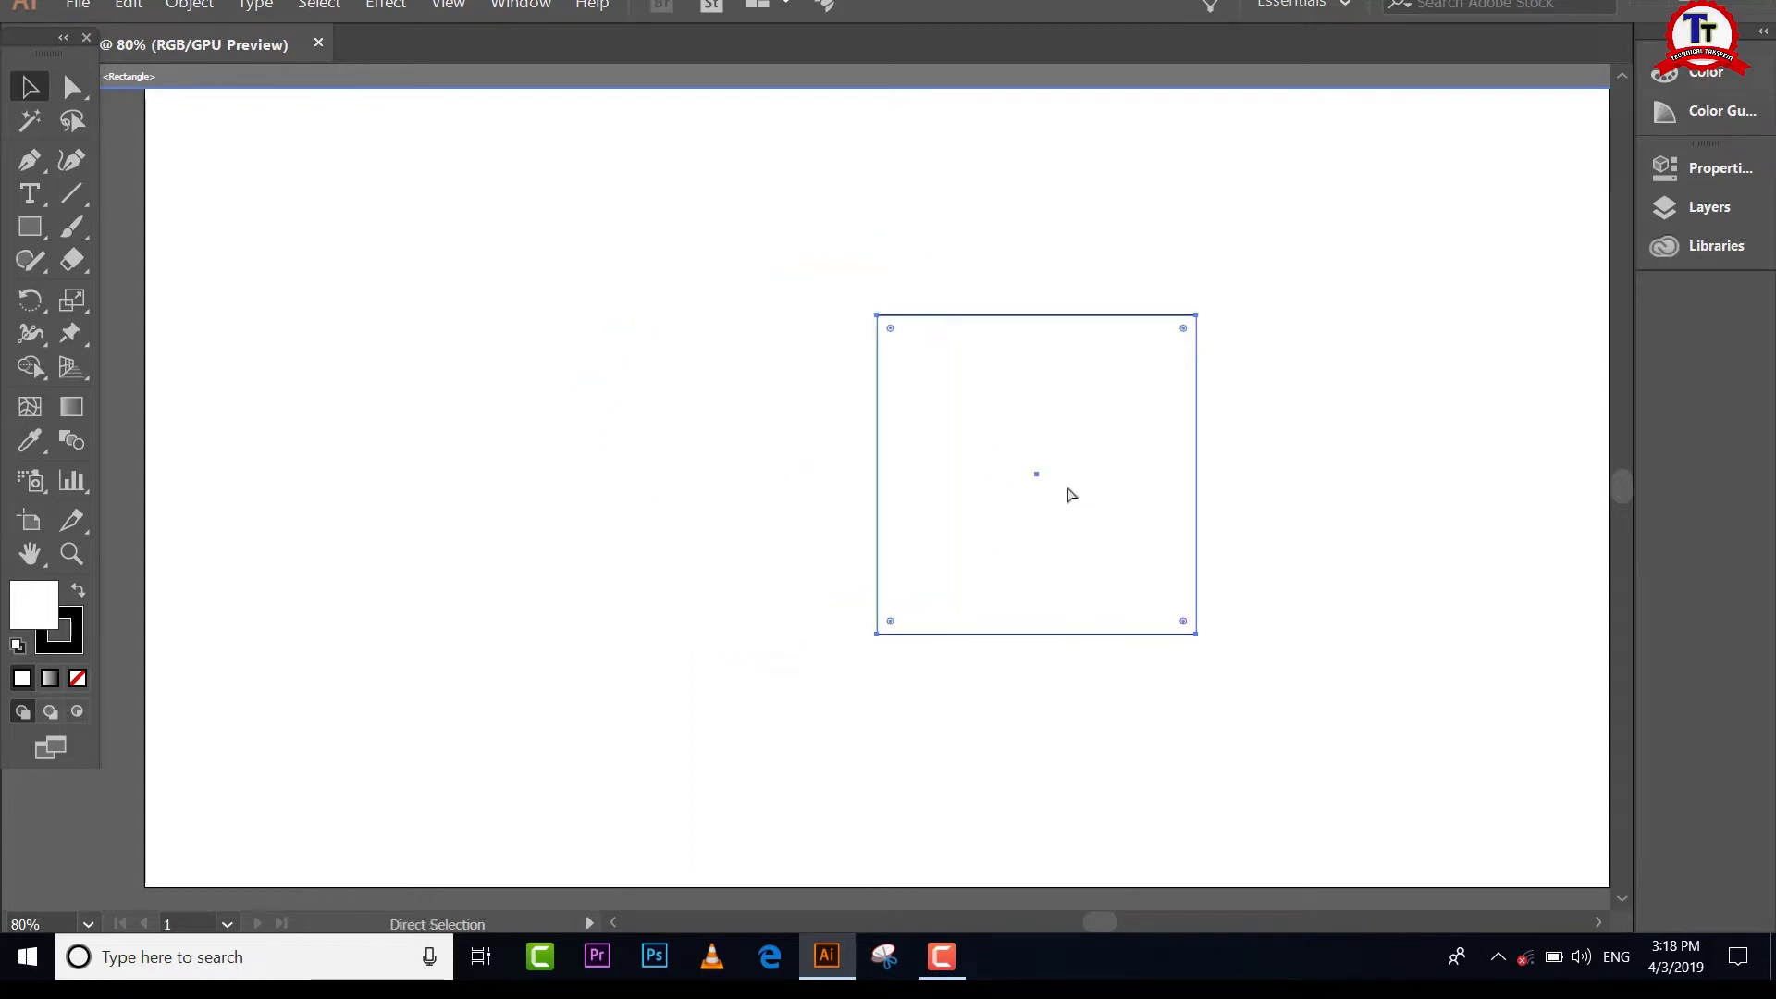
key("ctrl+z")
key("ctrl+z")
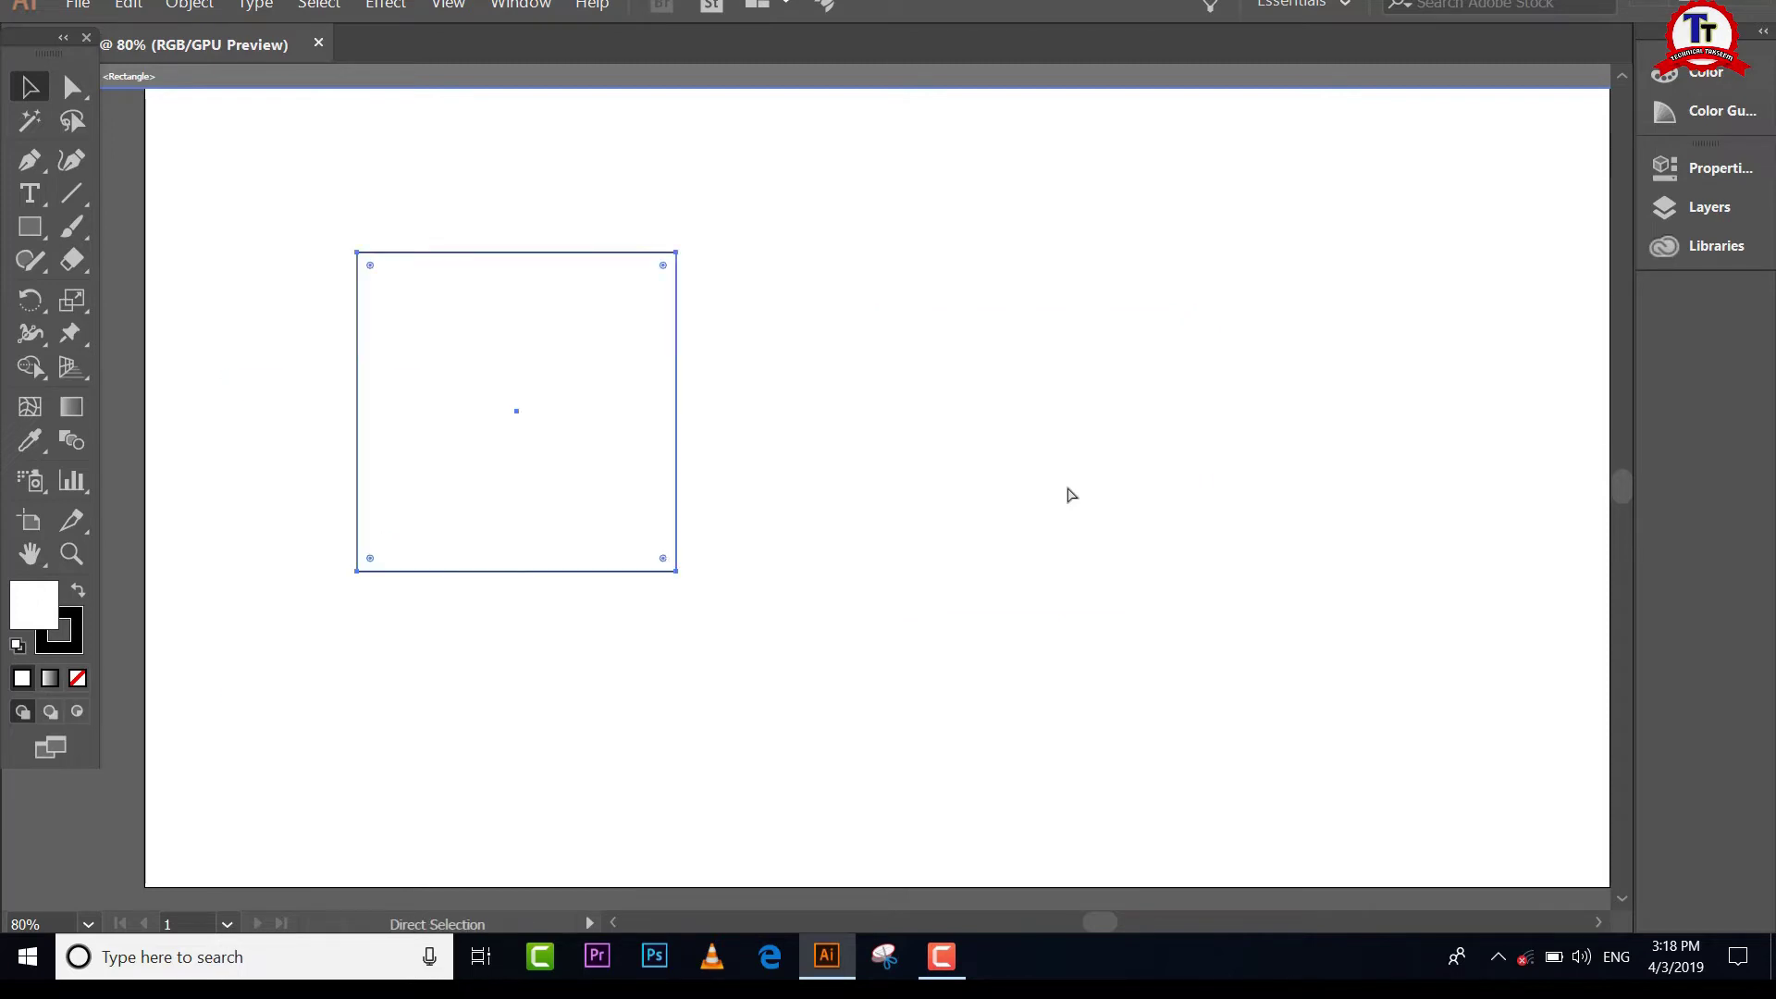
key("ctrl+z")
key("m")
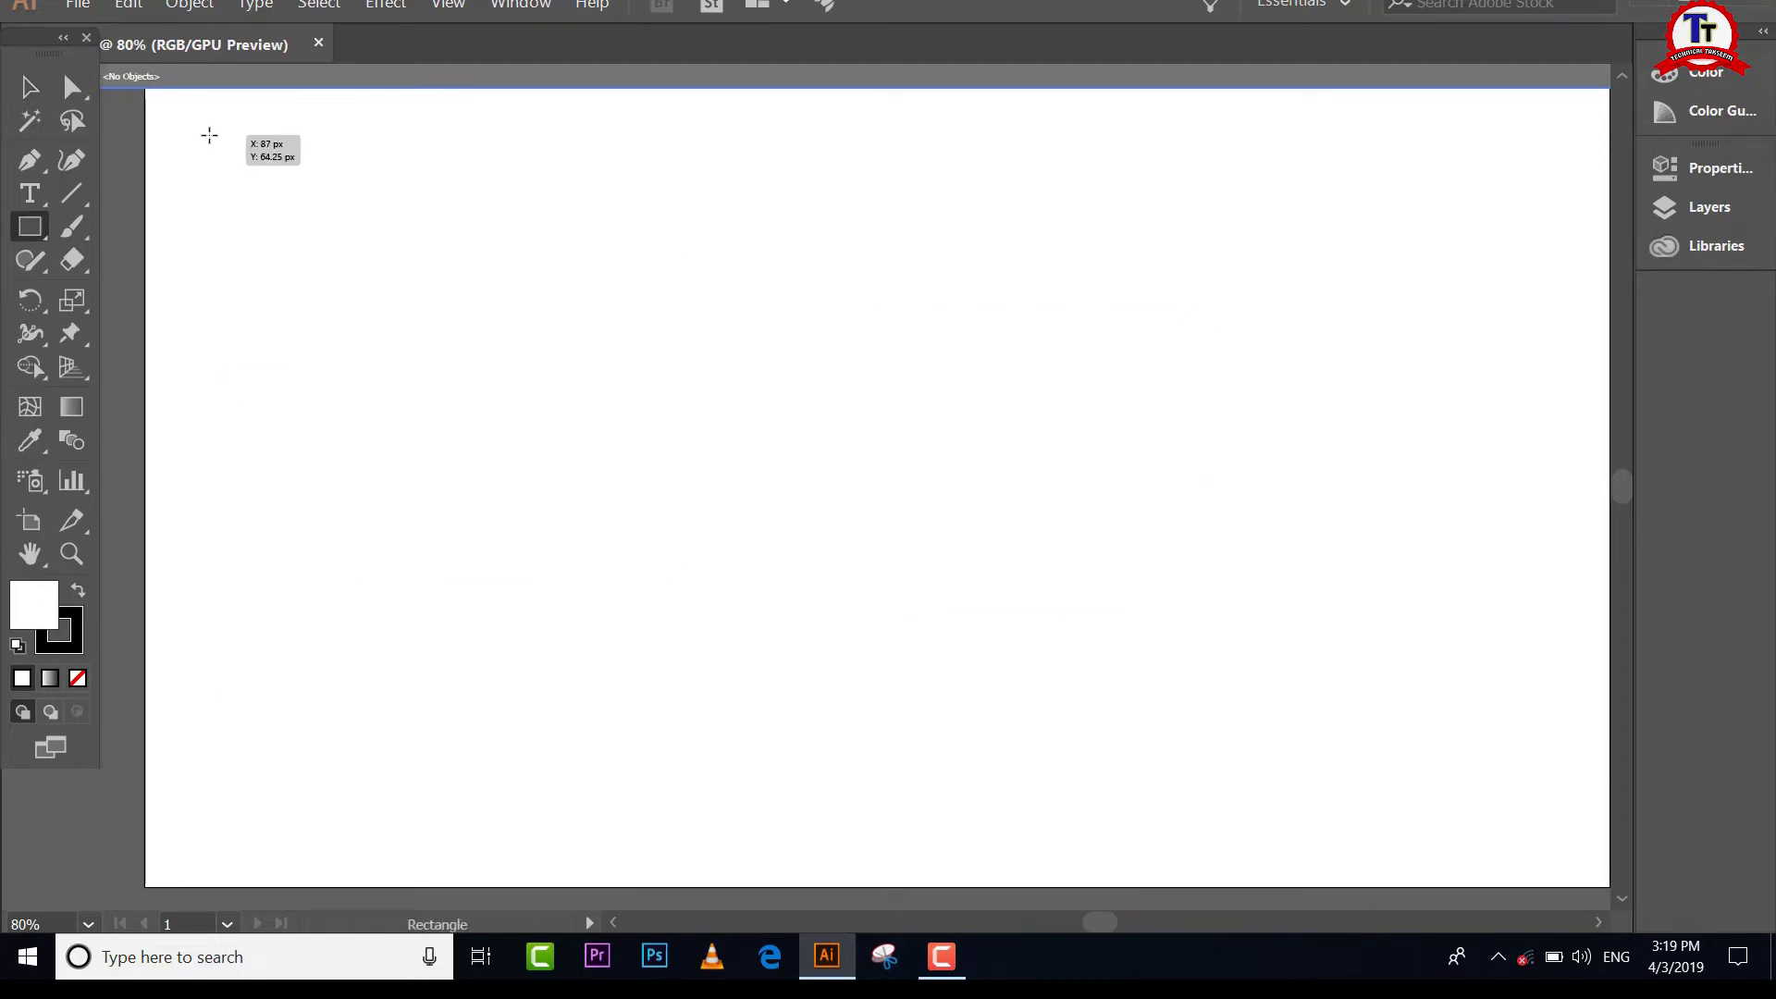
Step: Draw a small square near the artboard's top-left corner and nudge it into place
mouse_move(209, 135)
left_mouse_down()
mouse_move(300, 258)
mouse_move(285, 248)
left_mouse_up()
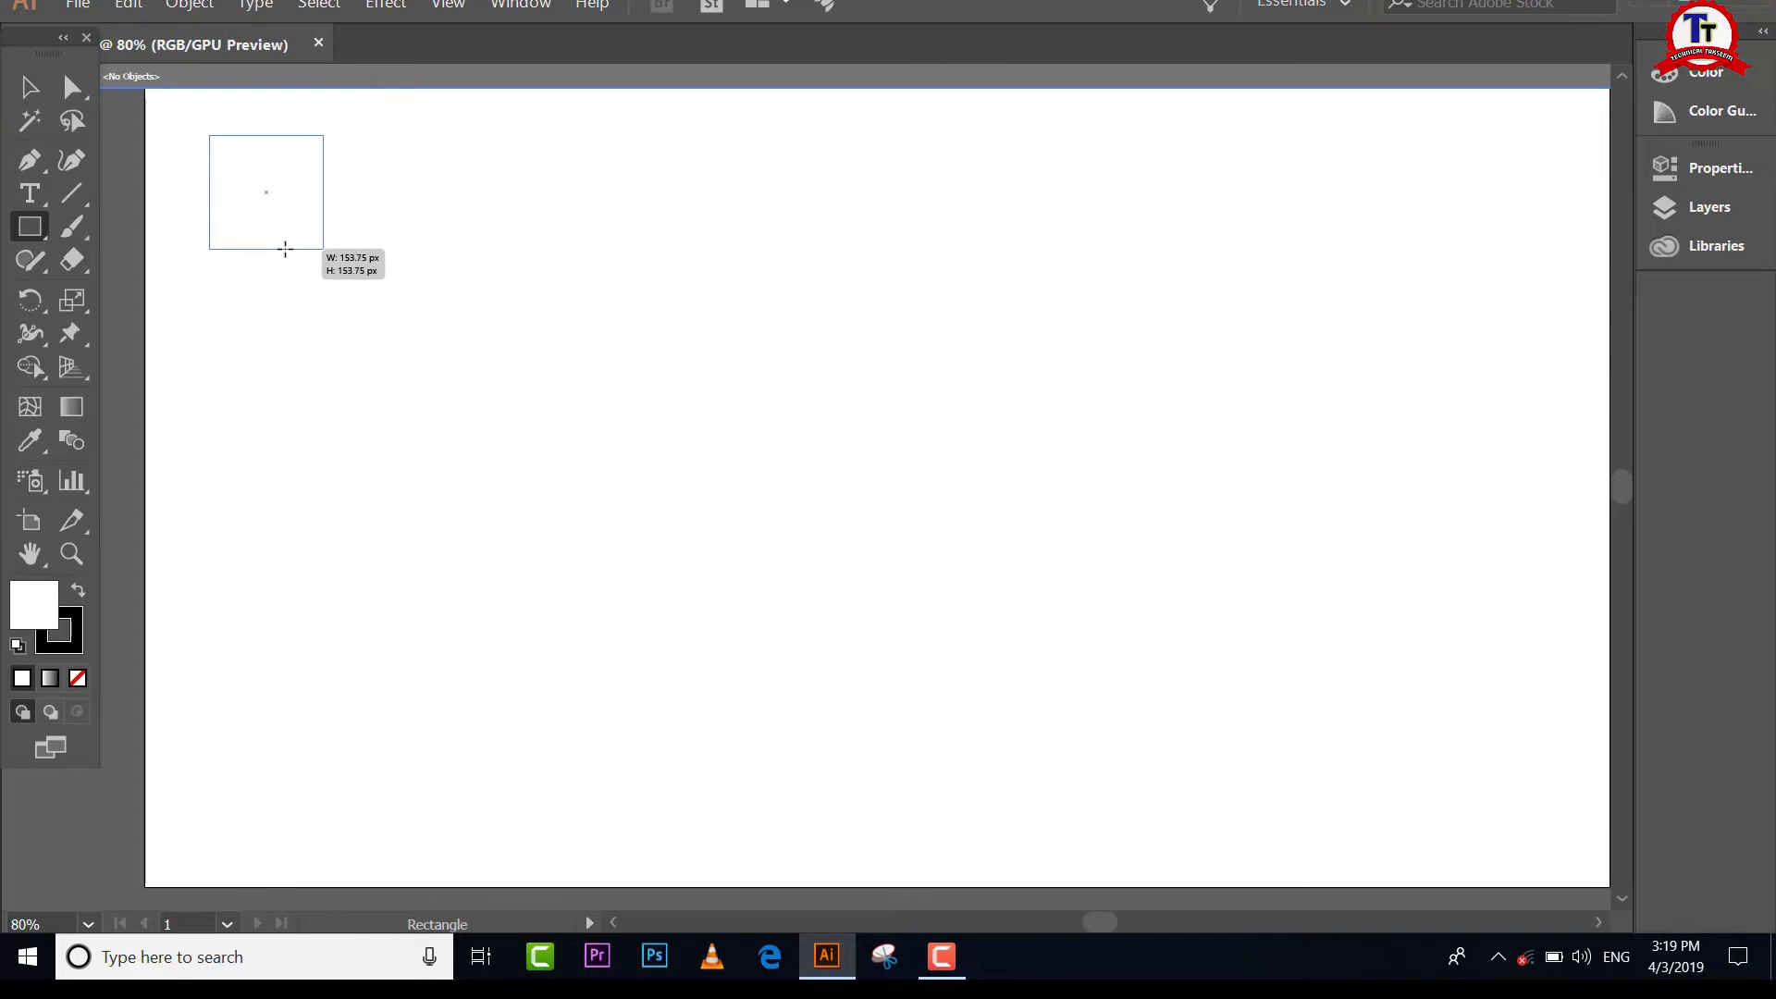
left_click_drag(285, 248, 285, 248)
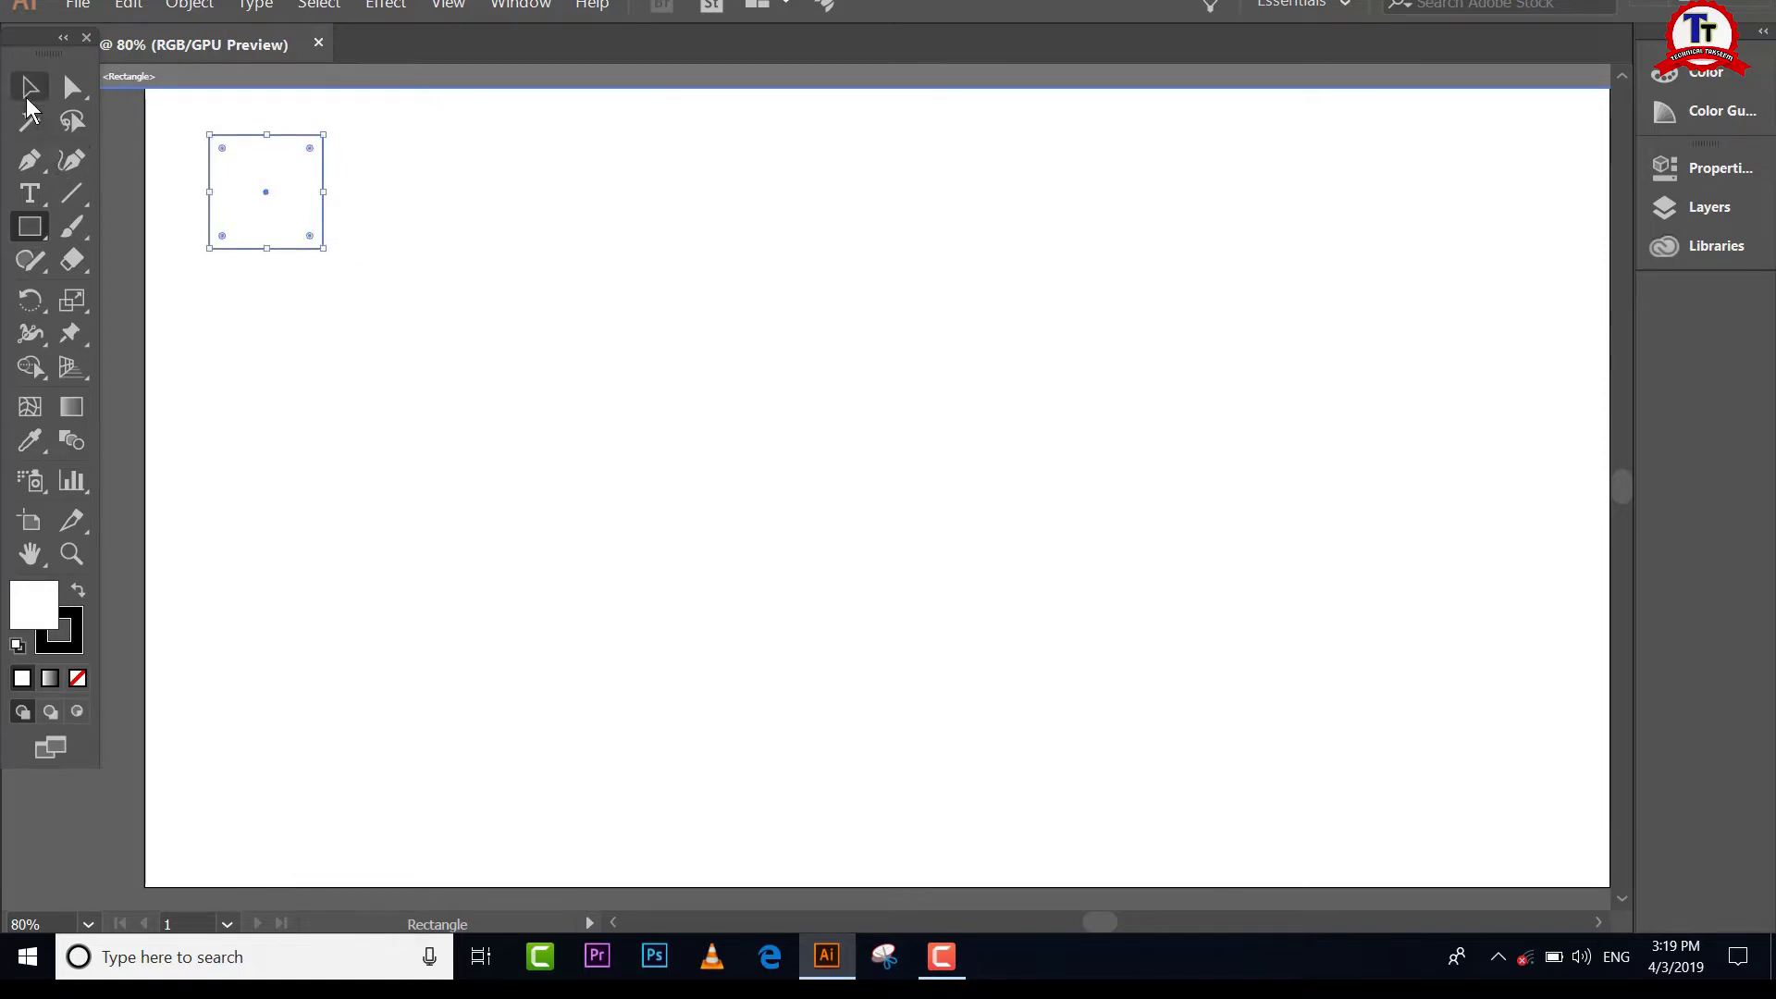
left_click(29, 92)
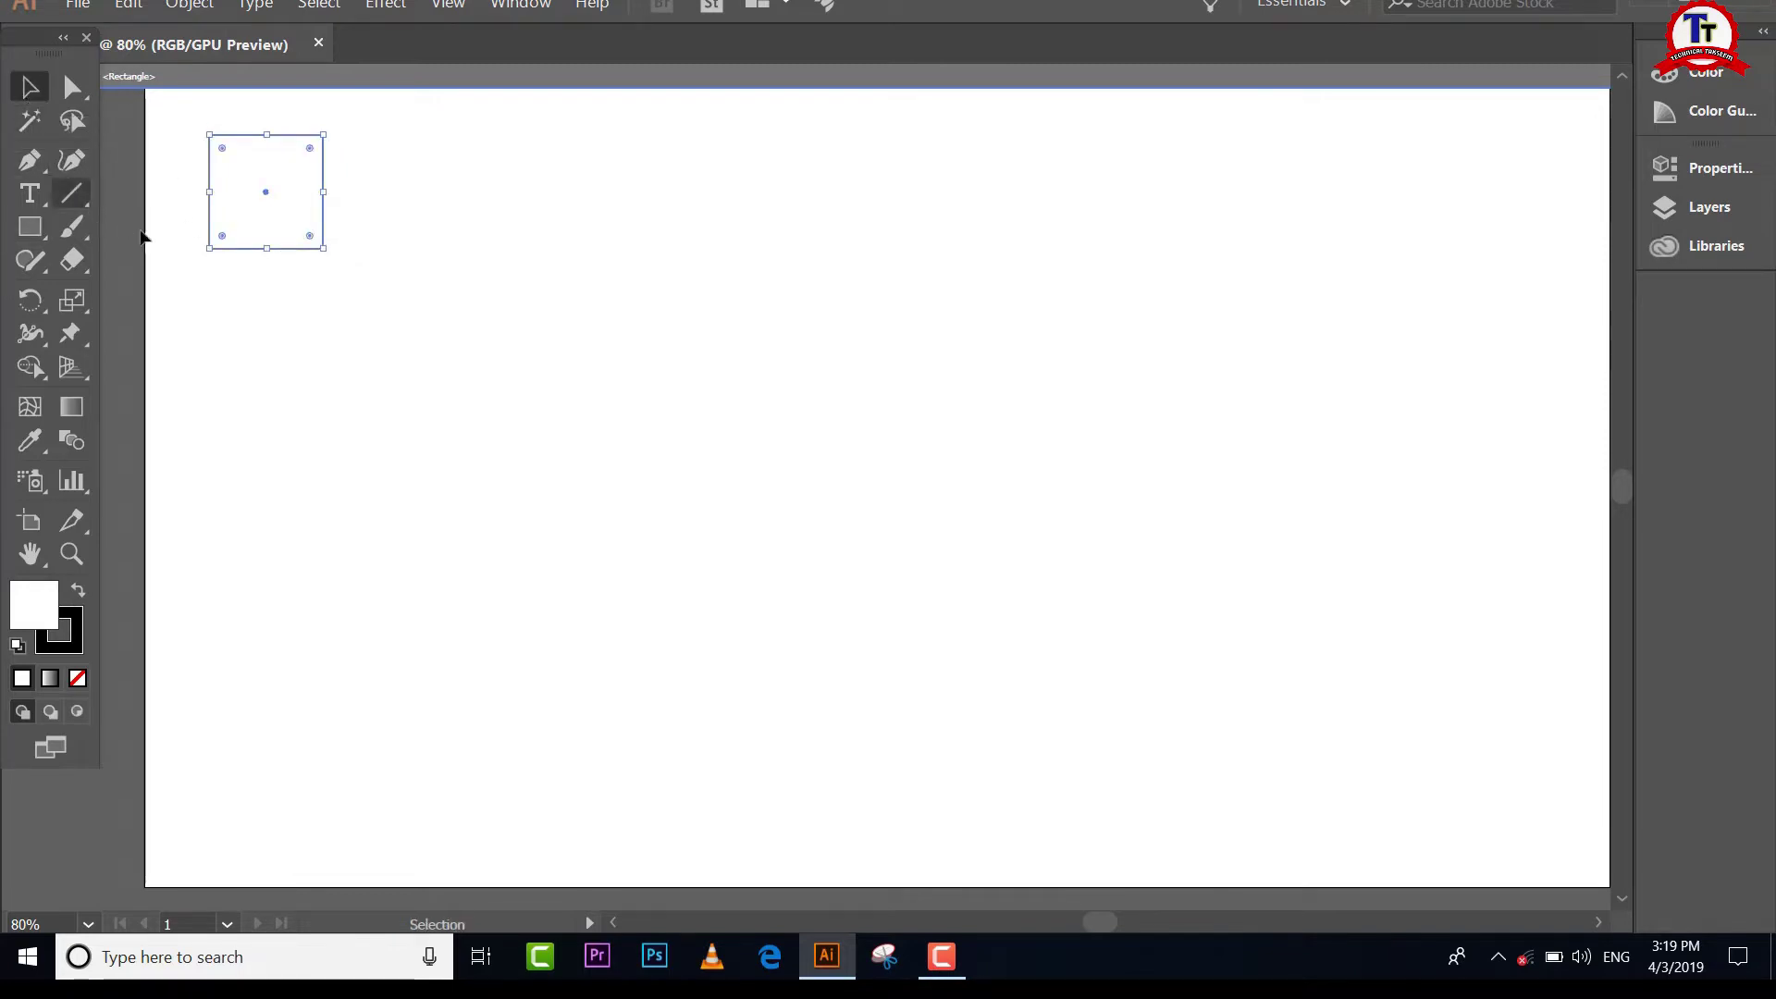
mouse_move(268, 222)
left_mouse_down()
mouse_move(285, 215)
mouse_move(249, 217)
left_mouse_up()
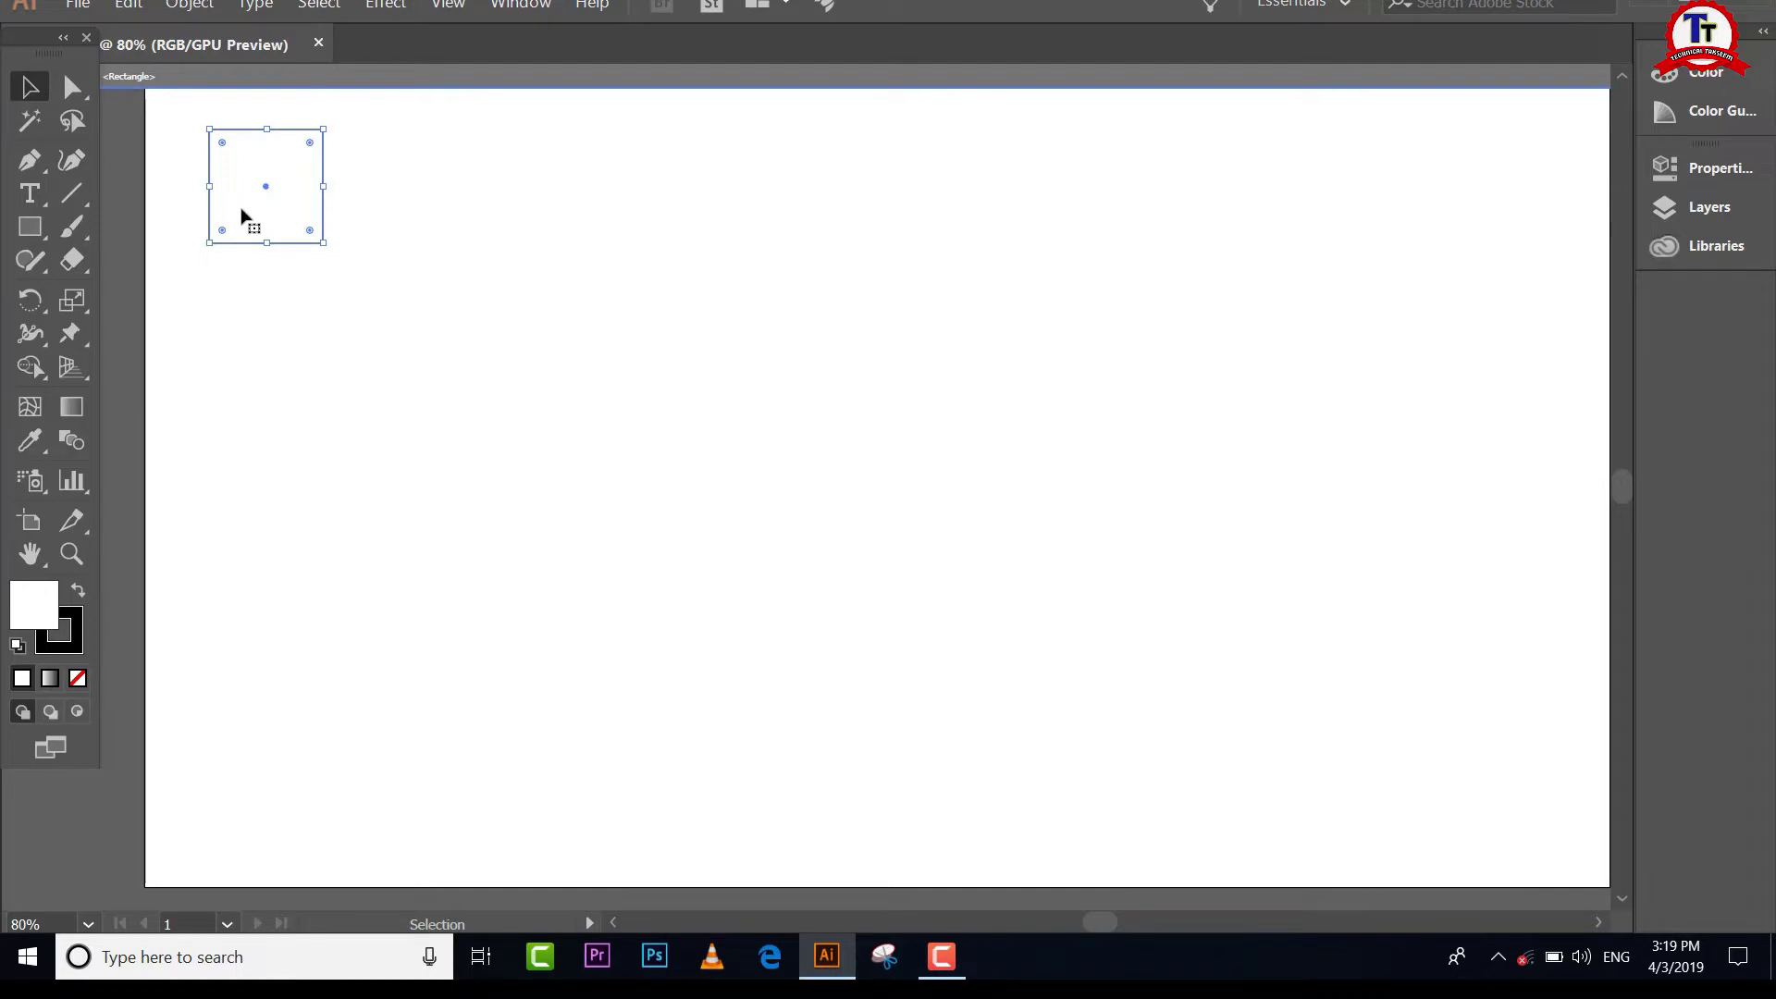
Step: Alt-drag copies of the square to the right, then undo them with Ctrl+Z
mouse_move(240, 215)
left_mouse_down()
mouse_move(737, 243)
mouse_move(895, 226)
left_mouse_up()
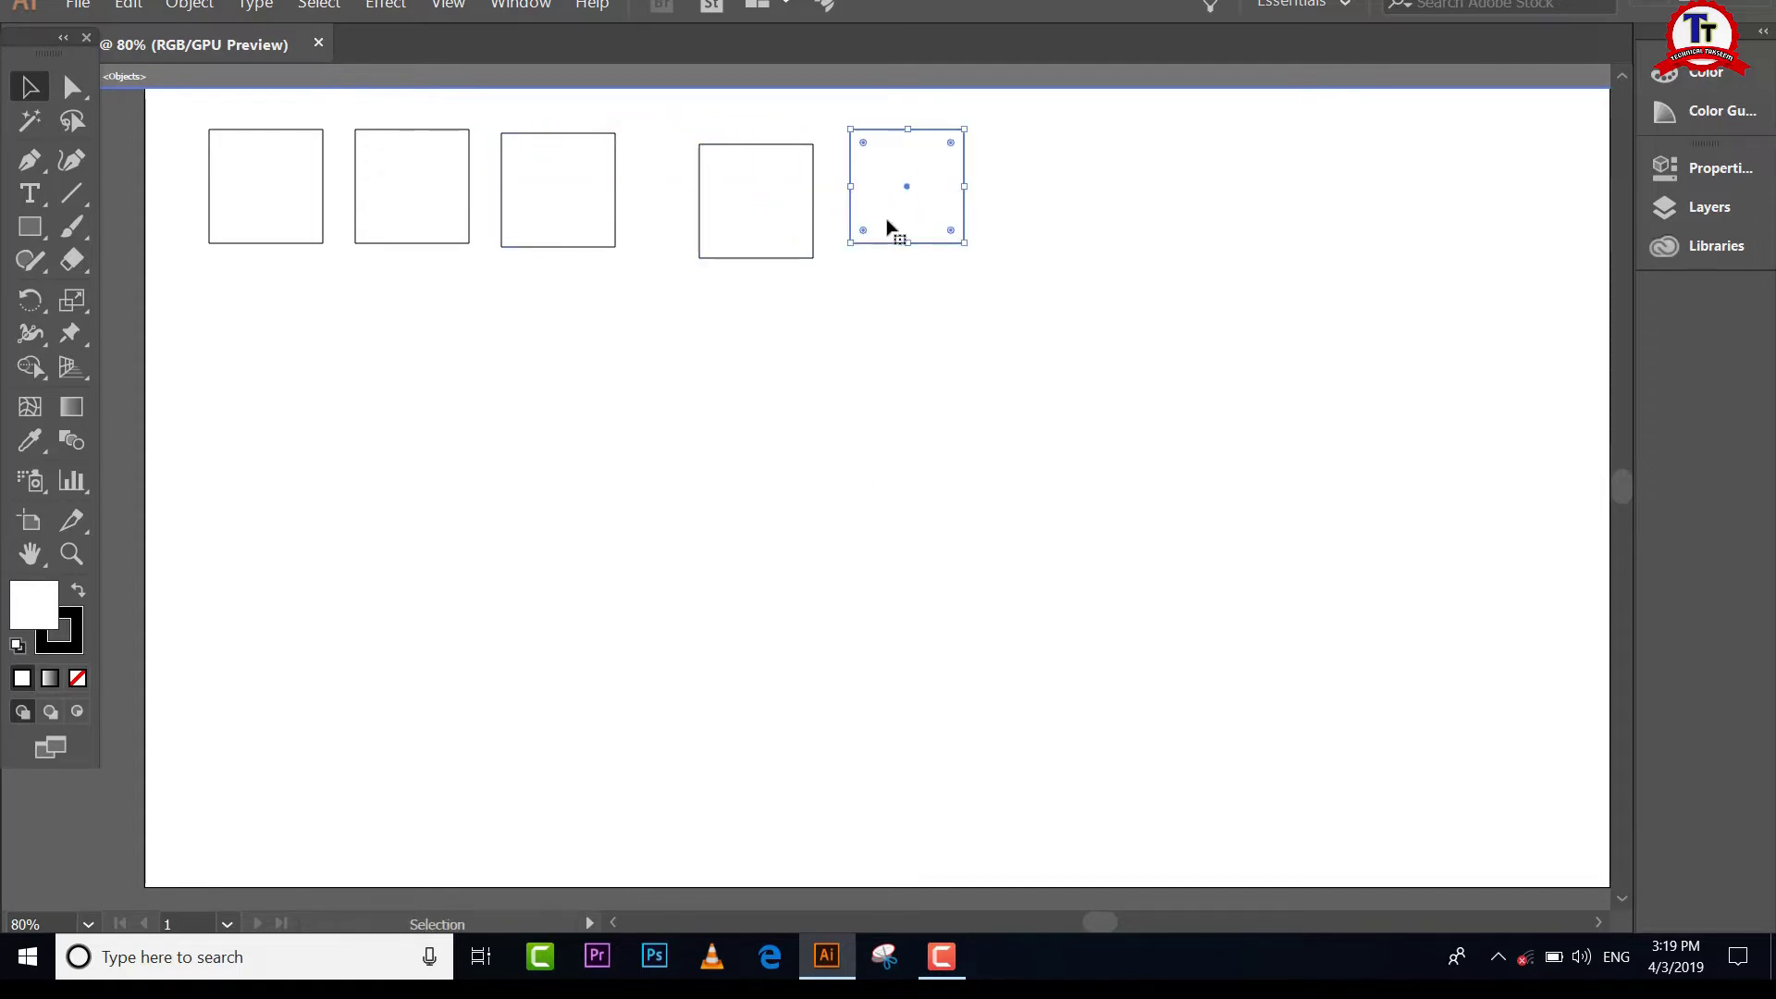
key("ctrl")
key("ctrl+z")
key("ctrl+z")
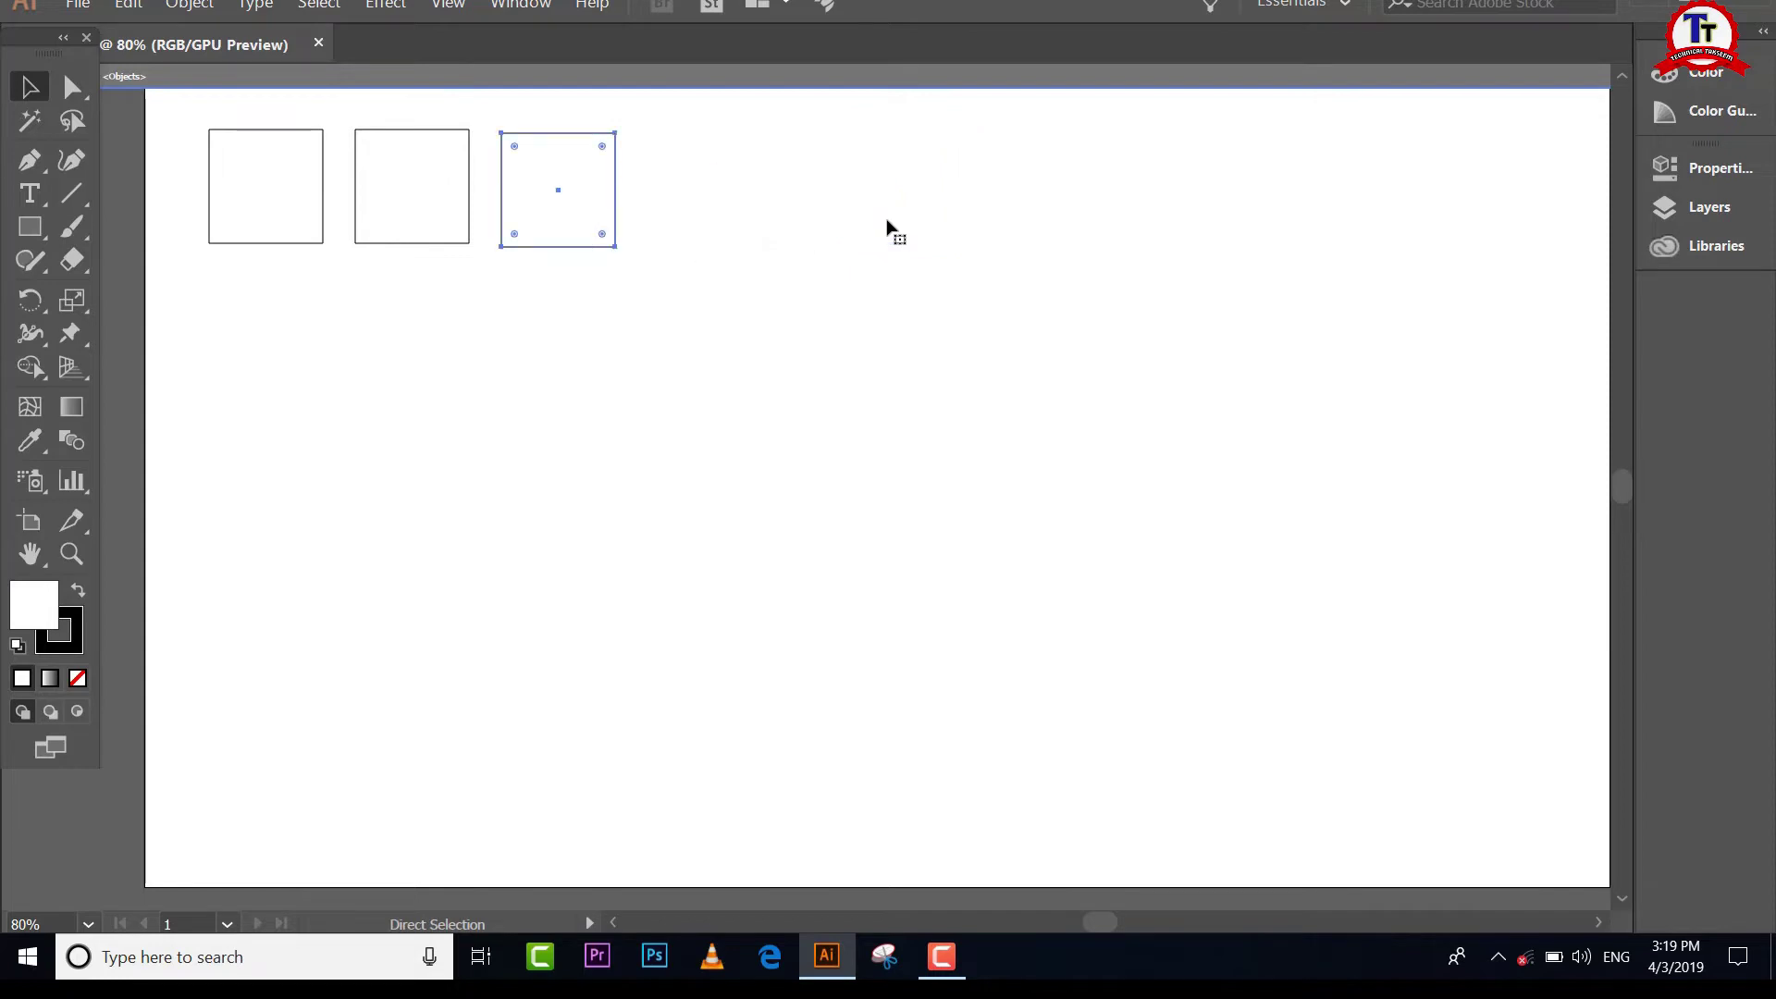
key("ctrl+z")
key("ctrl+z")
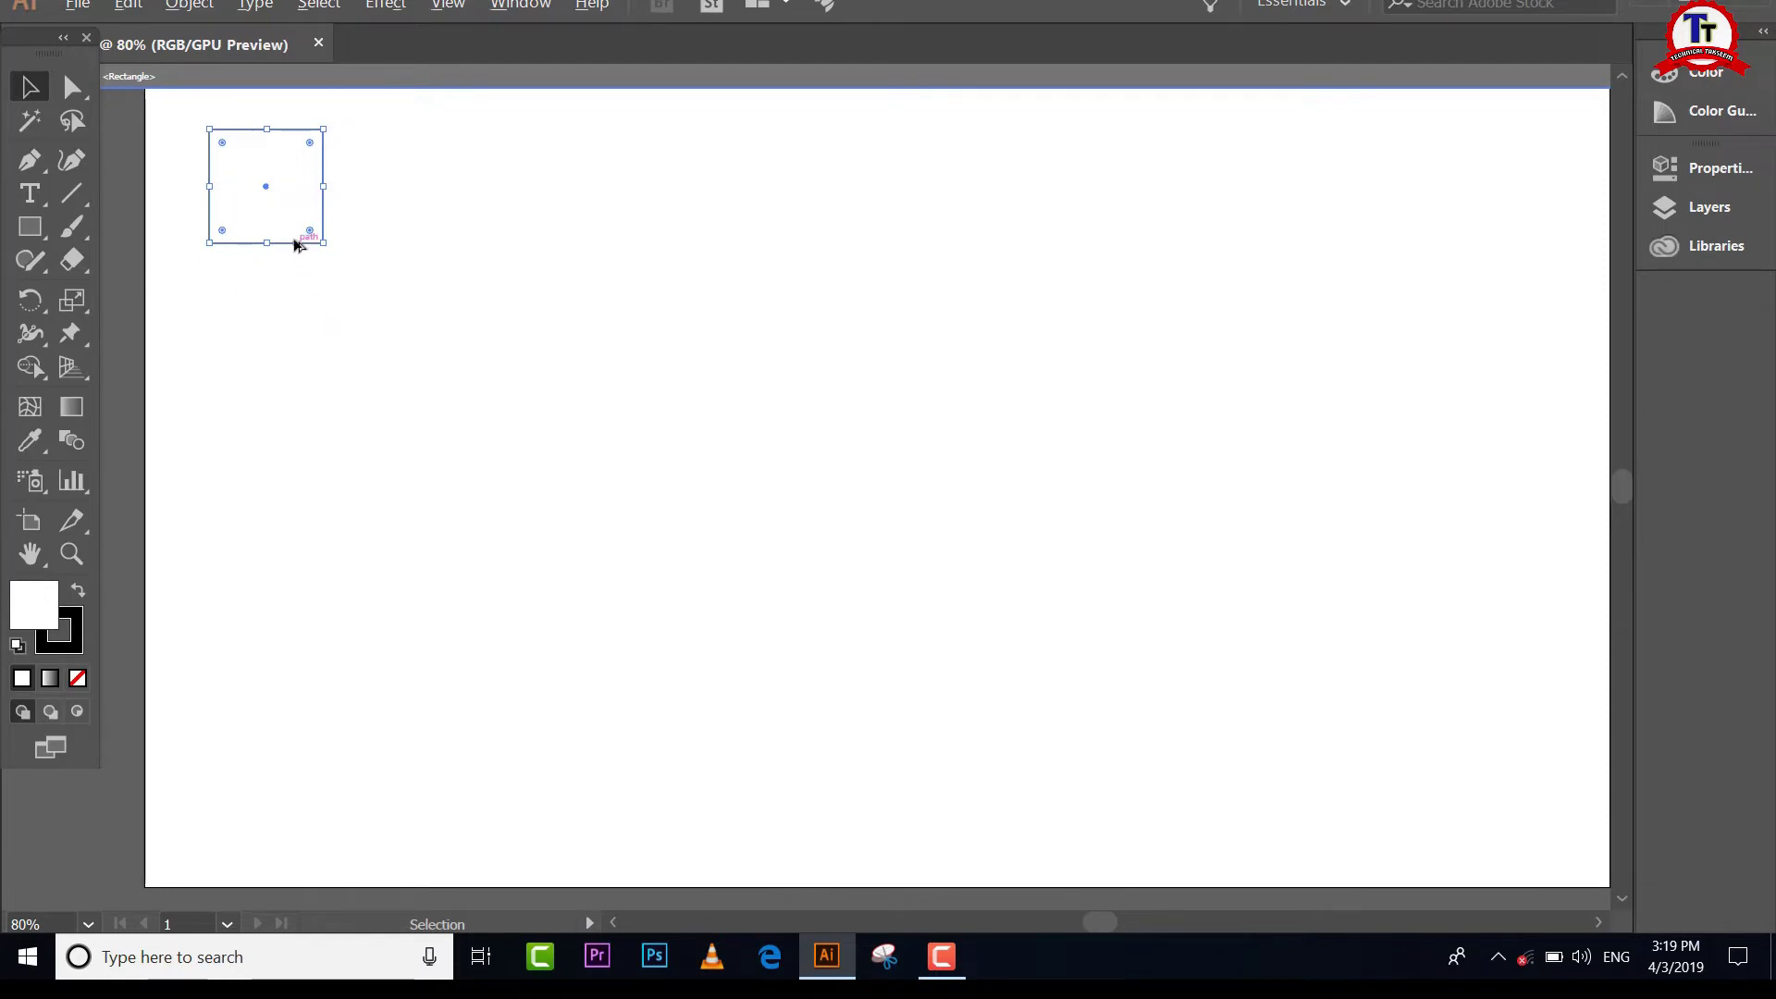
Step: Alt-drag a copy of the square downward, aligned directly below the original with a gap
left_click_drag(282, 225, 286, 345)
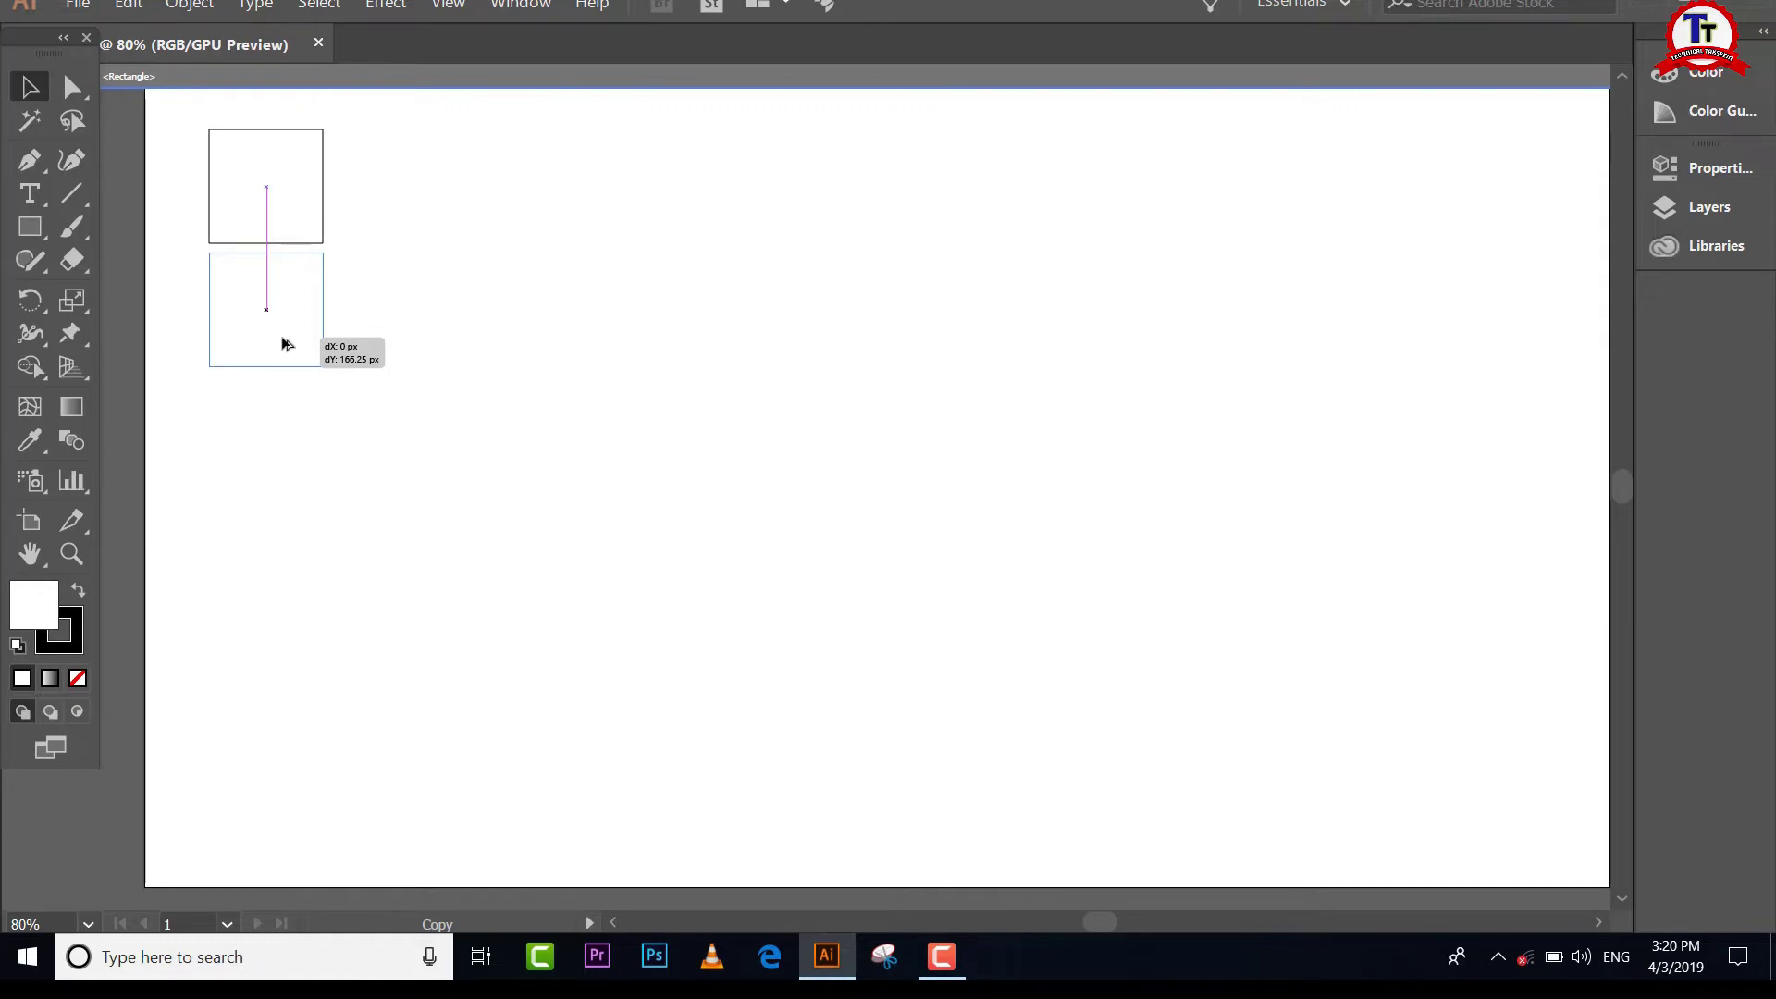
left_click_drag(283, 345, 282, 345)
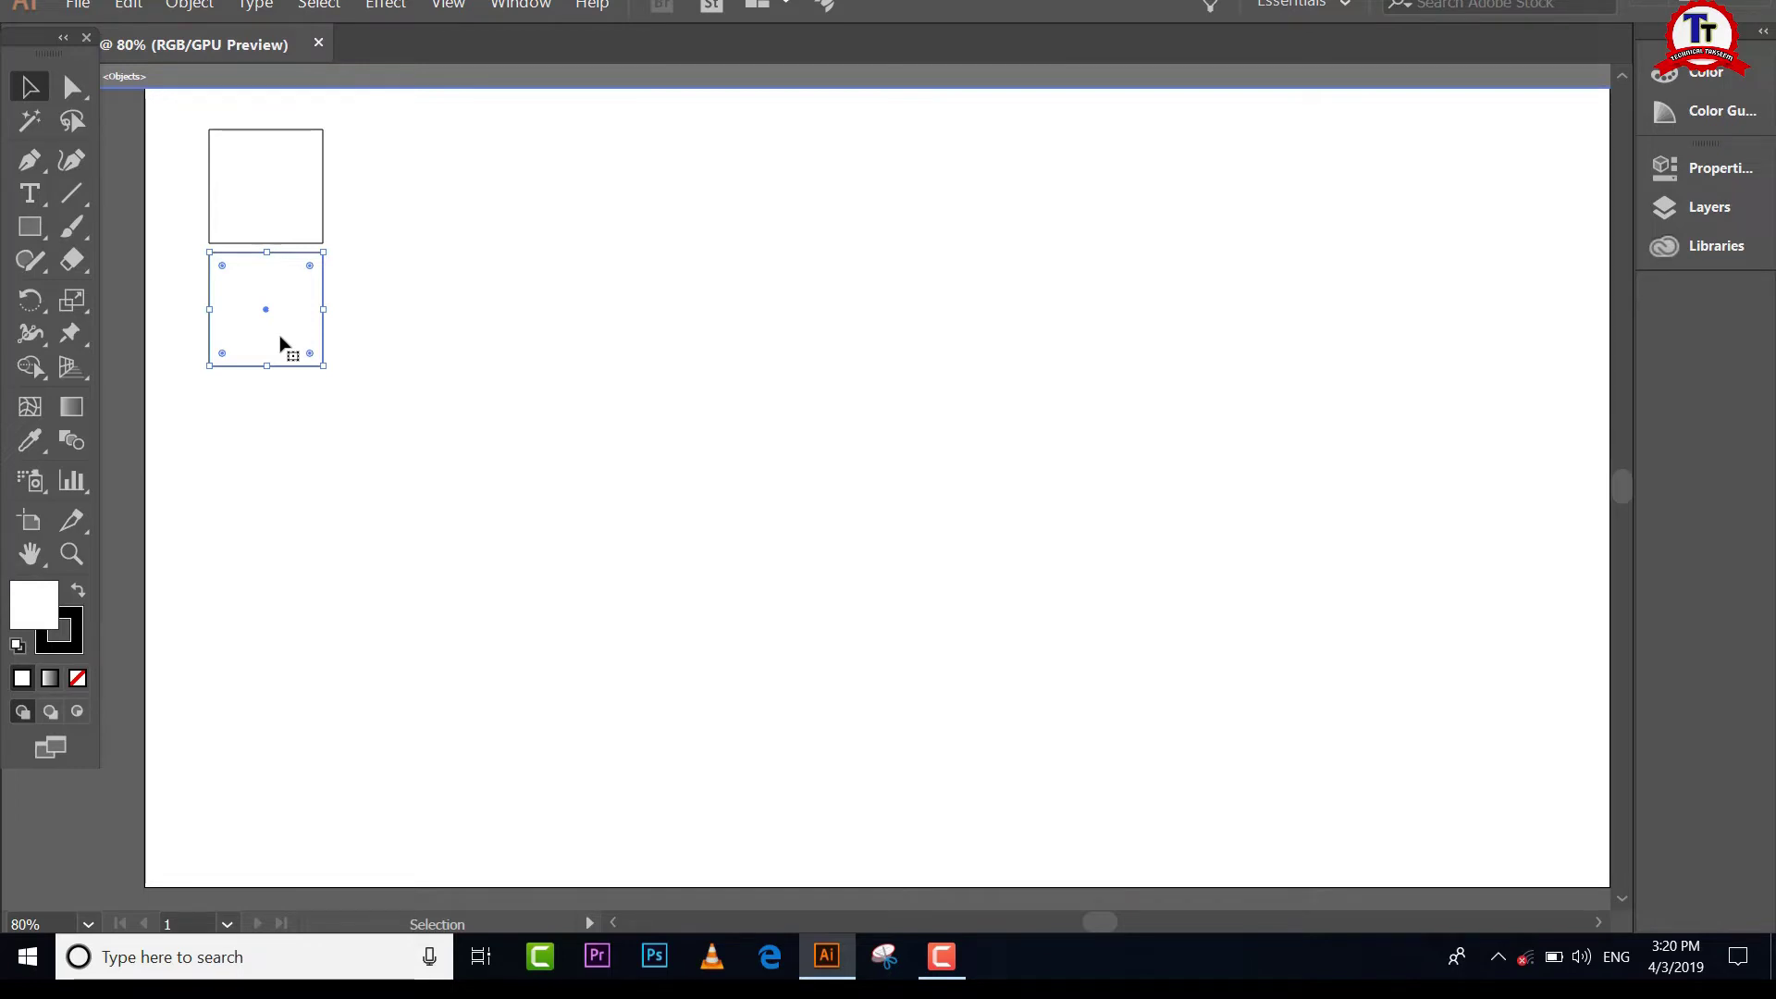
mouse_move(279, 325)
left_mouse_down()
mouse_move(277, 344)
mouse_move(356, 296)
mouse_move(302, 341)
mouse_move(293, 384)
mouse_move(297, 336)
mouse_move(293, 372)
mouse_move(287, 357)
left_mouse_up()
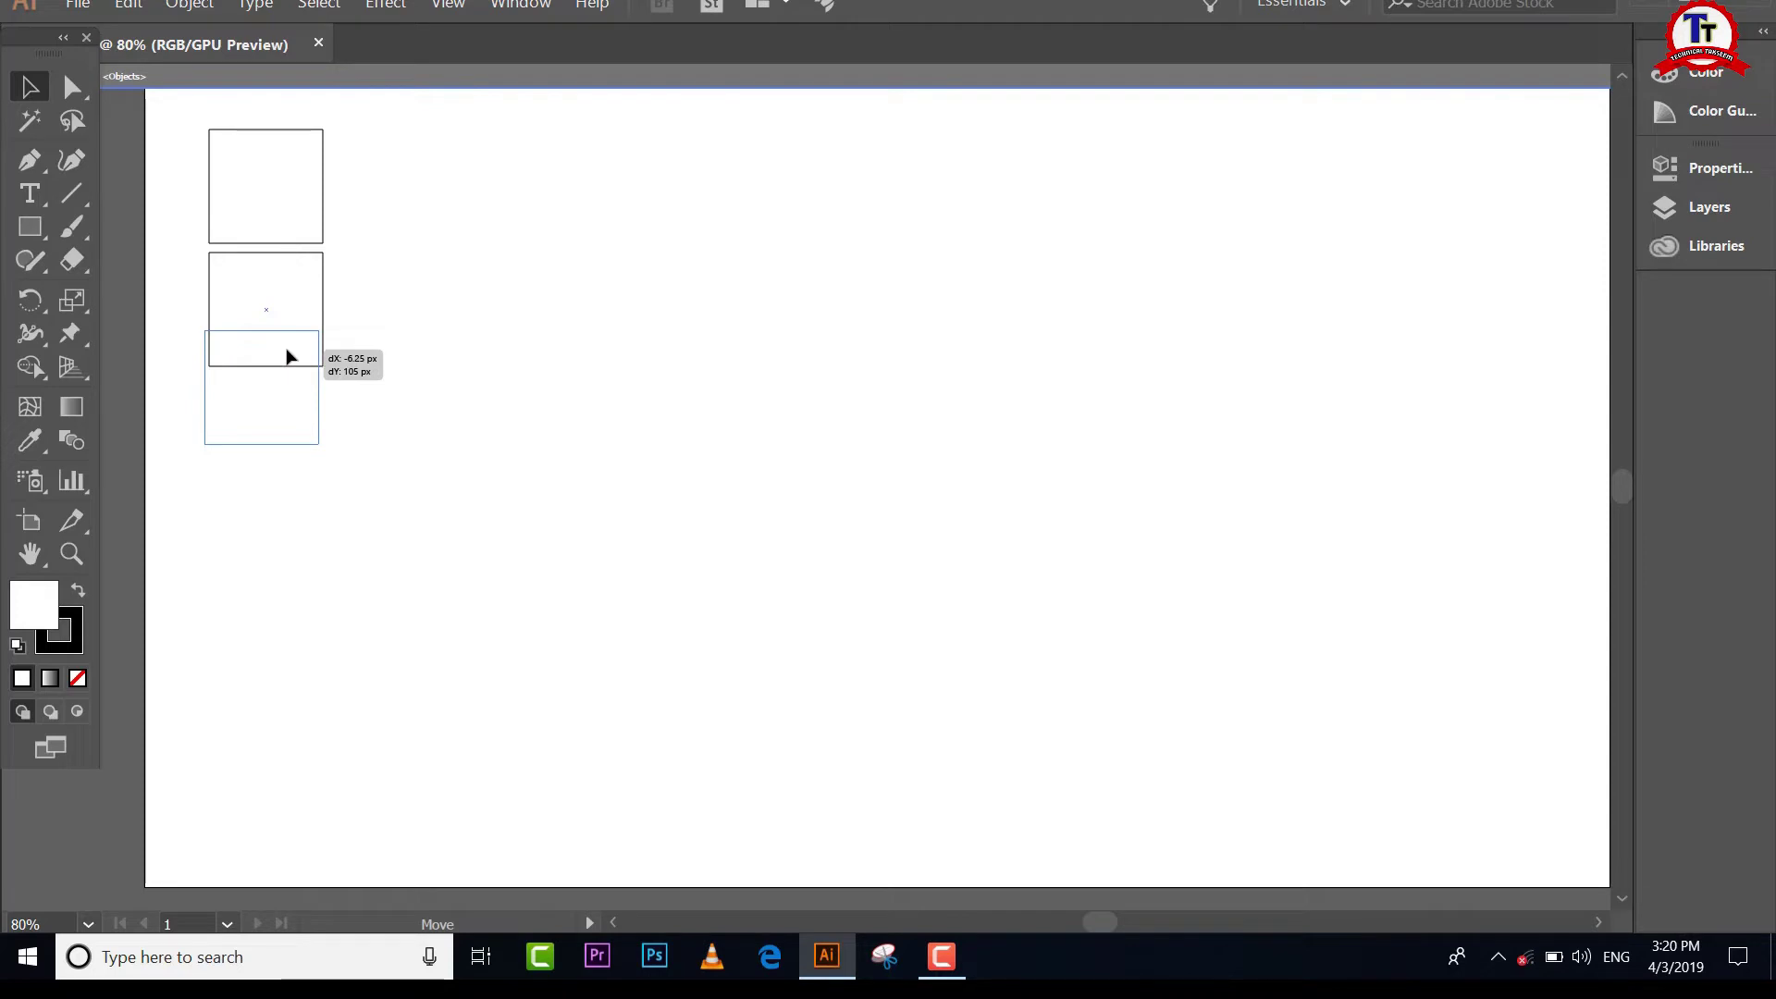
mouse_move(288, 357)
left_mouse_down()
mouse_move(297, 333)
mouse_move(288, 381)
left_mouse_up()
left_click(449, 4)
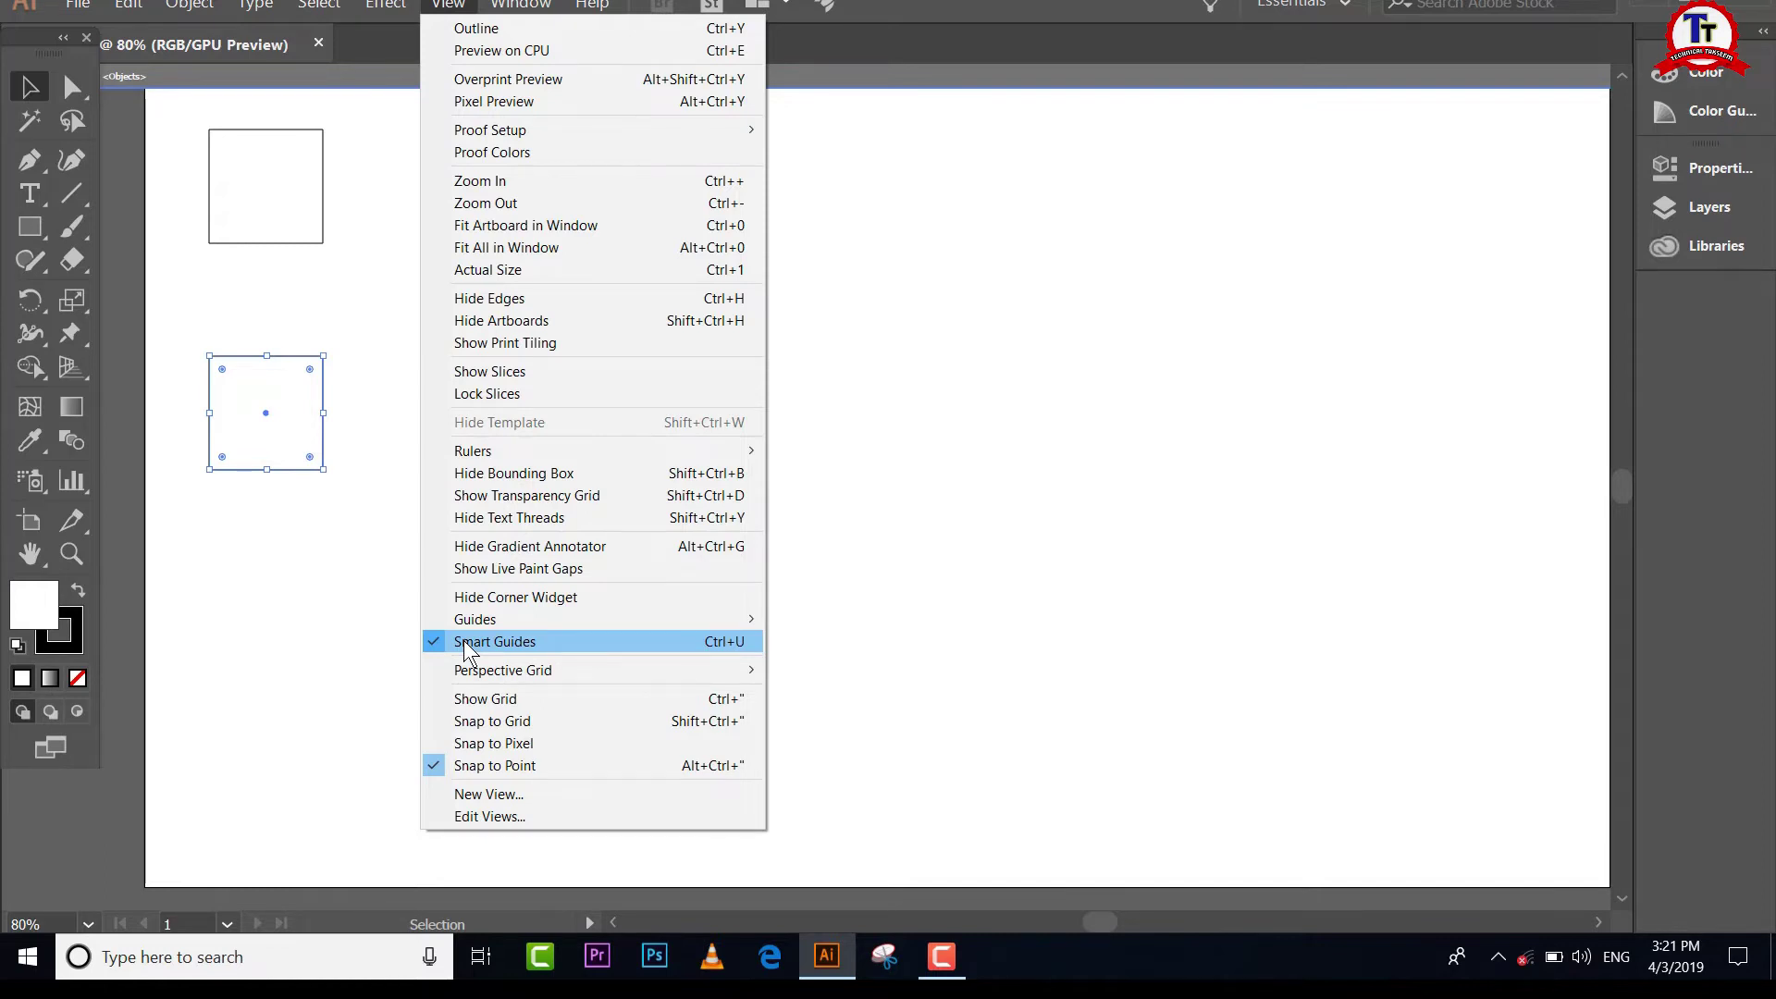
Step: Turn smart guides off and undo the copied square
left_click(464, 640)
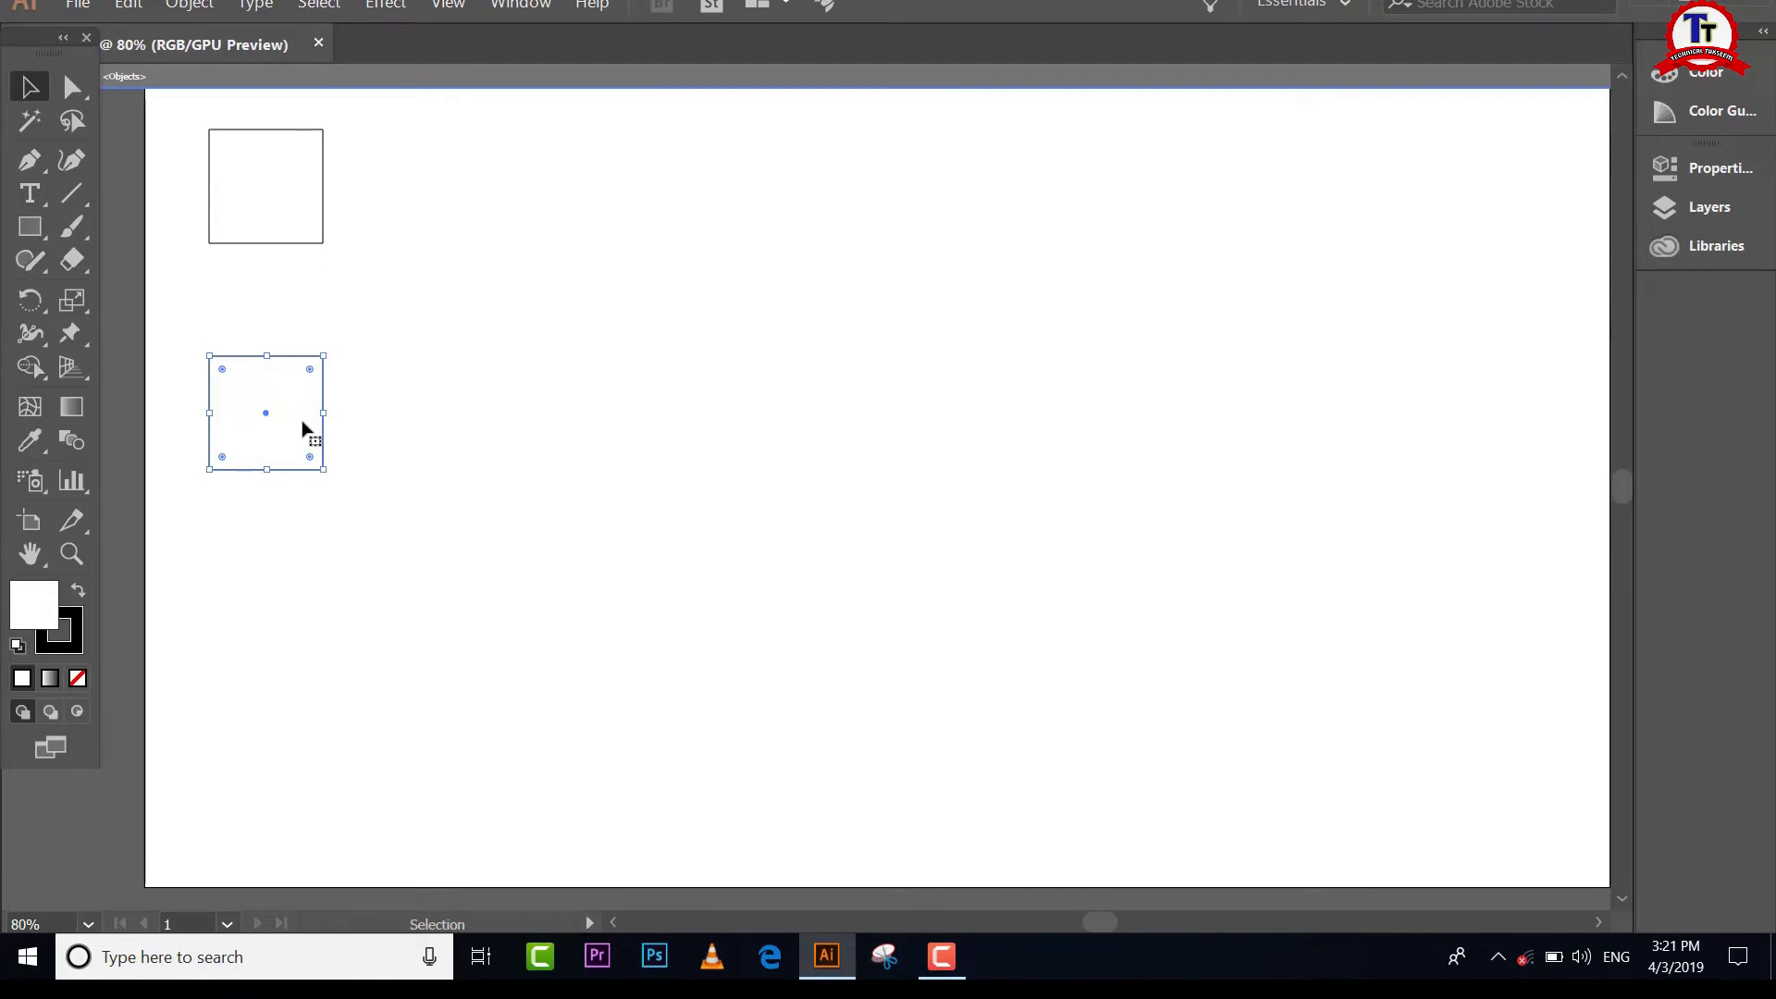
key("ctrl+z")
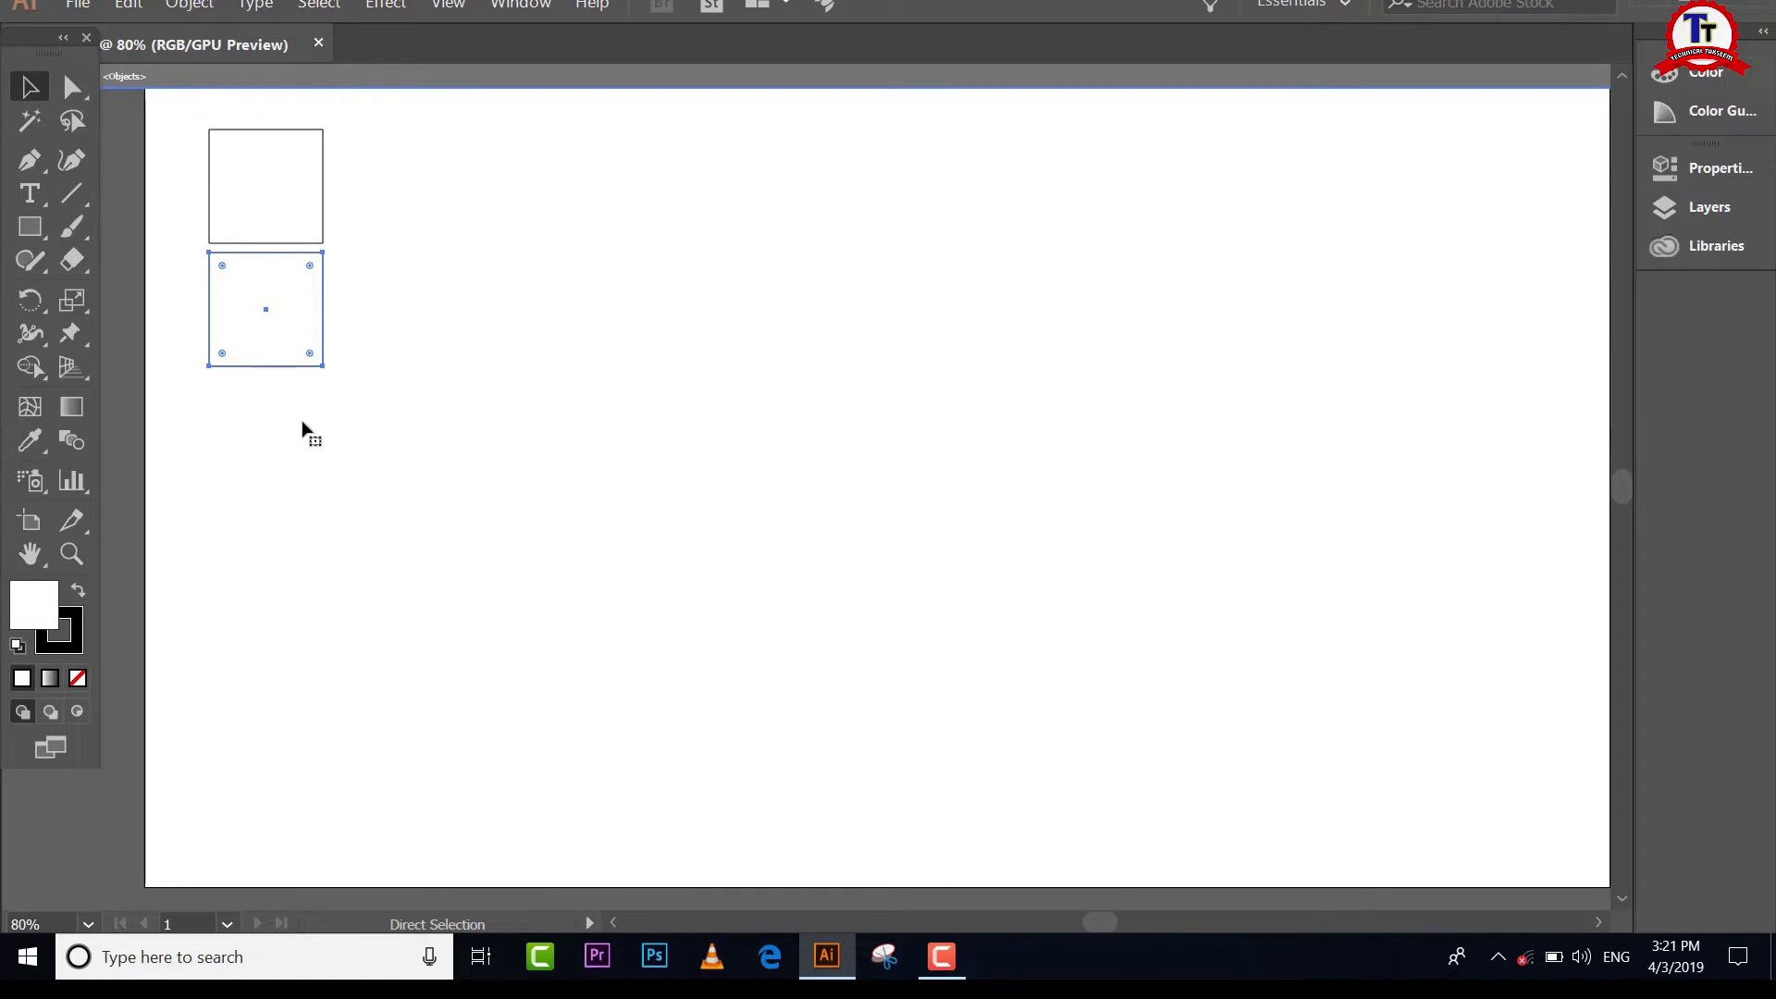
key("ctrl+z")
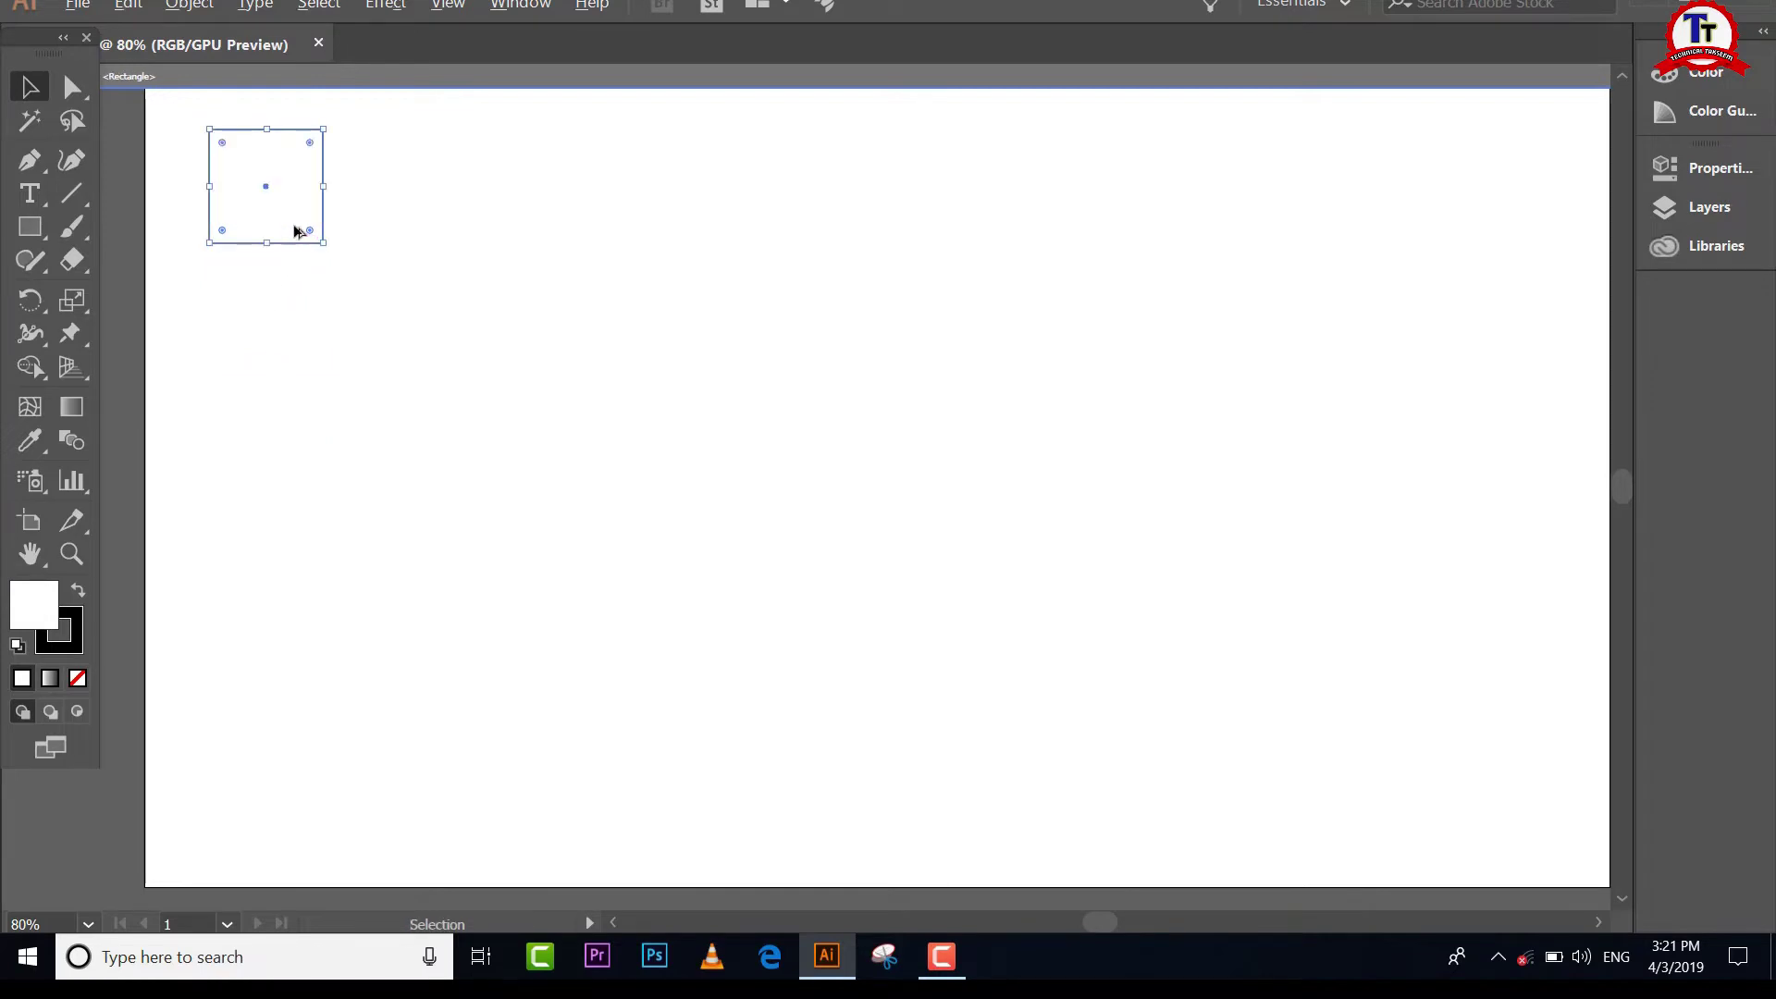
Step: Make a new copy of the square below the original, then delete it
left_click_drag(290, 207, 290, 333)
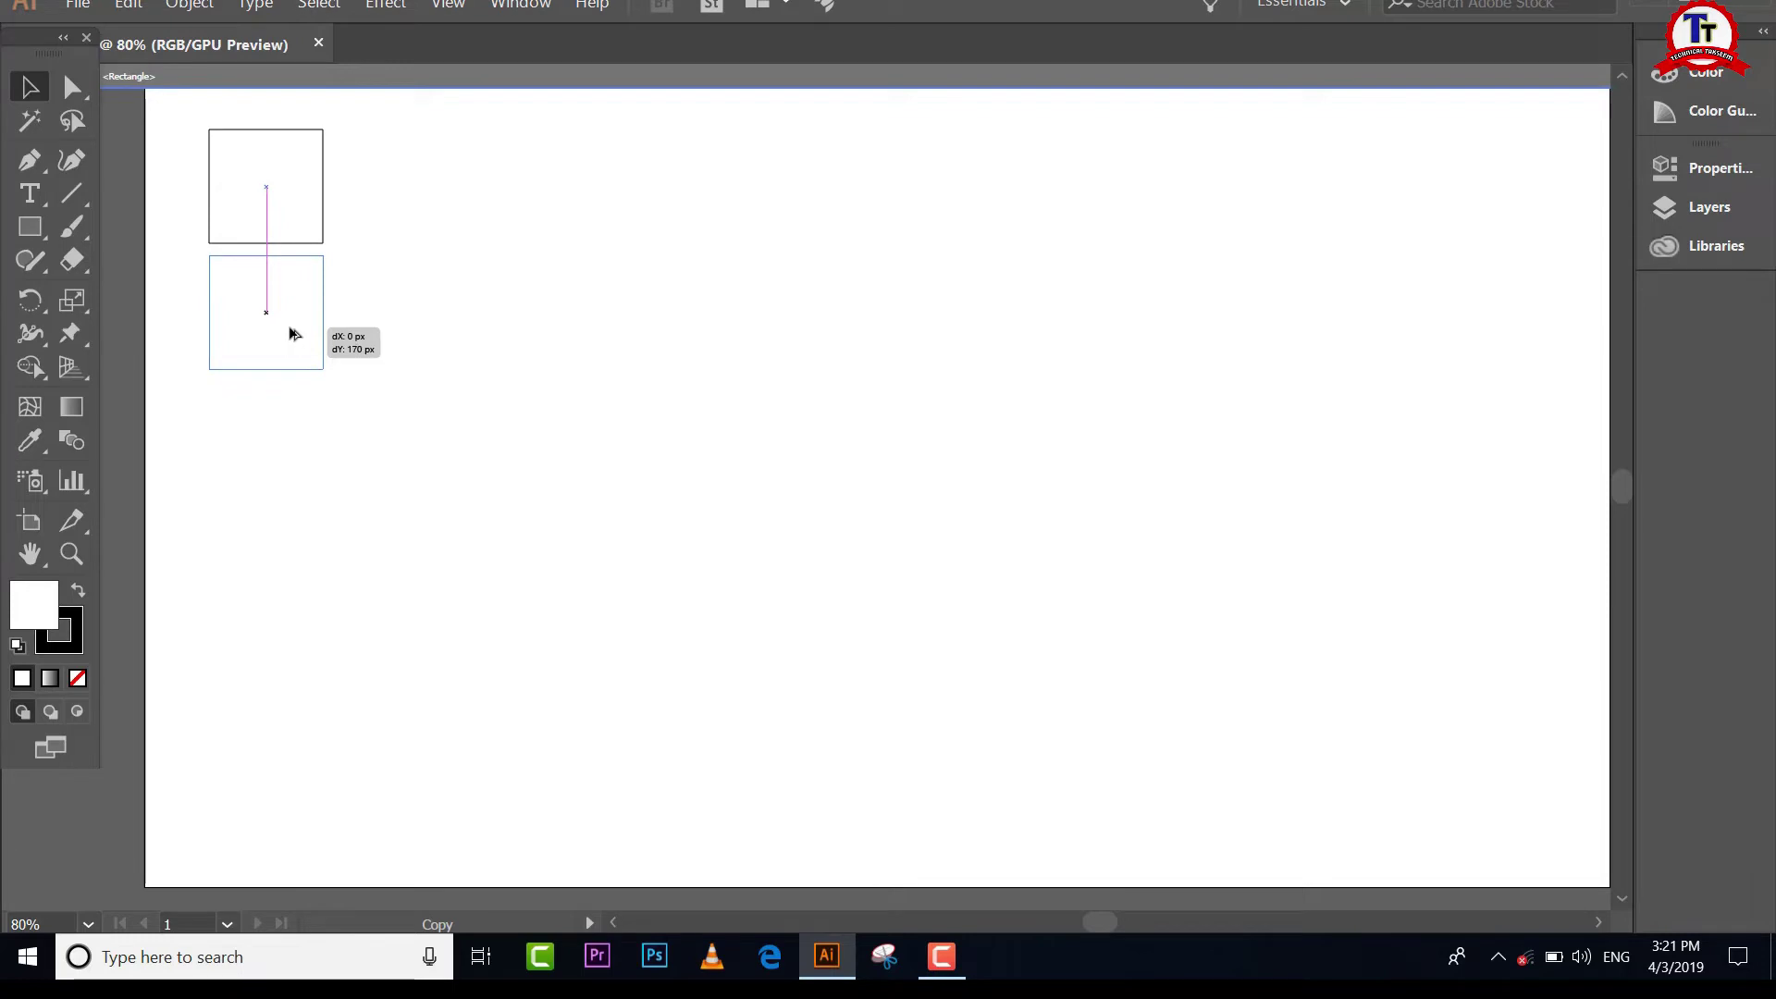
mouse_move(289, 333)
left_mouse_down()
mouse_move(285, 360)
mouse_move(293, 339)
left_mouse_up()
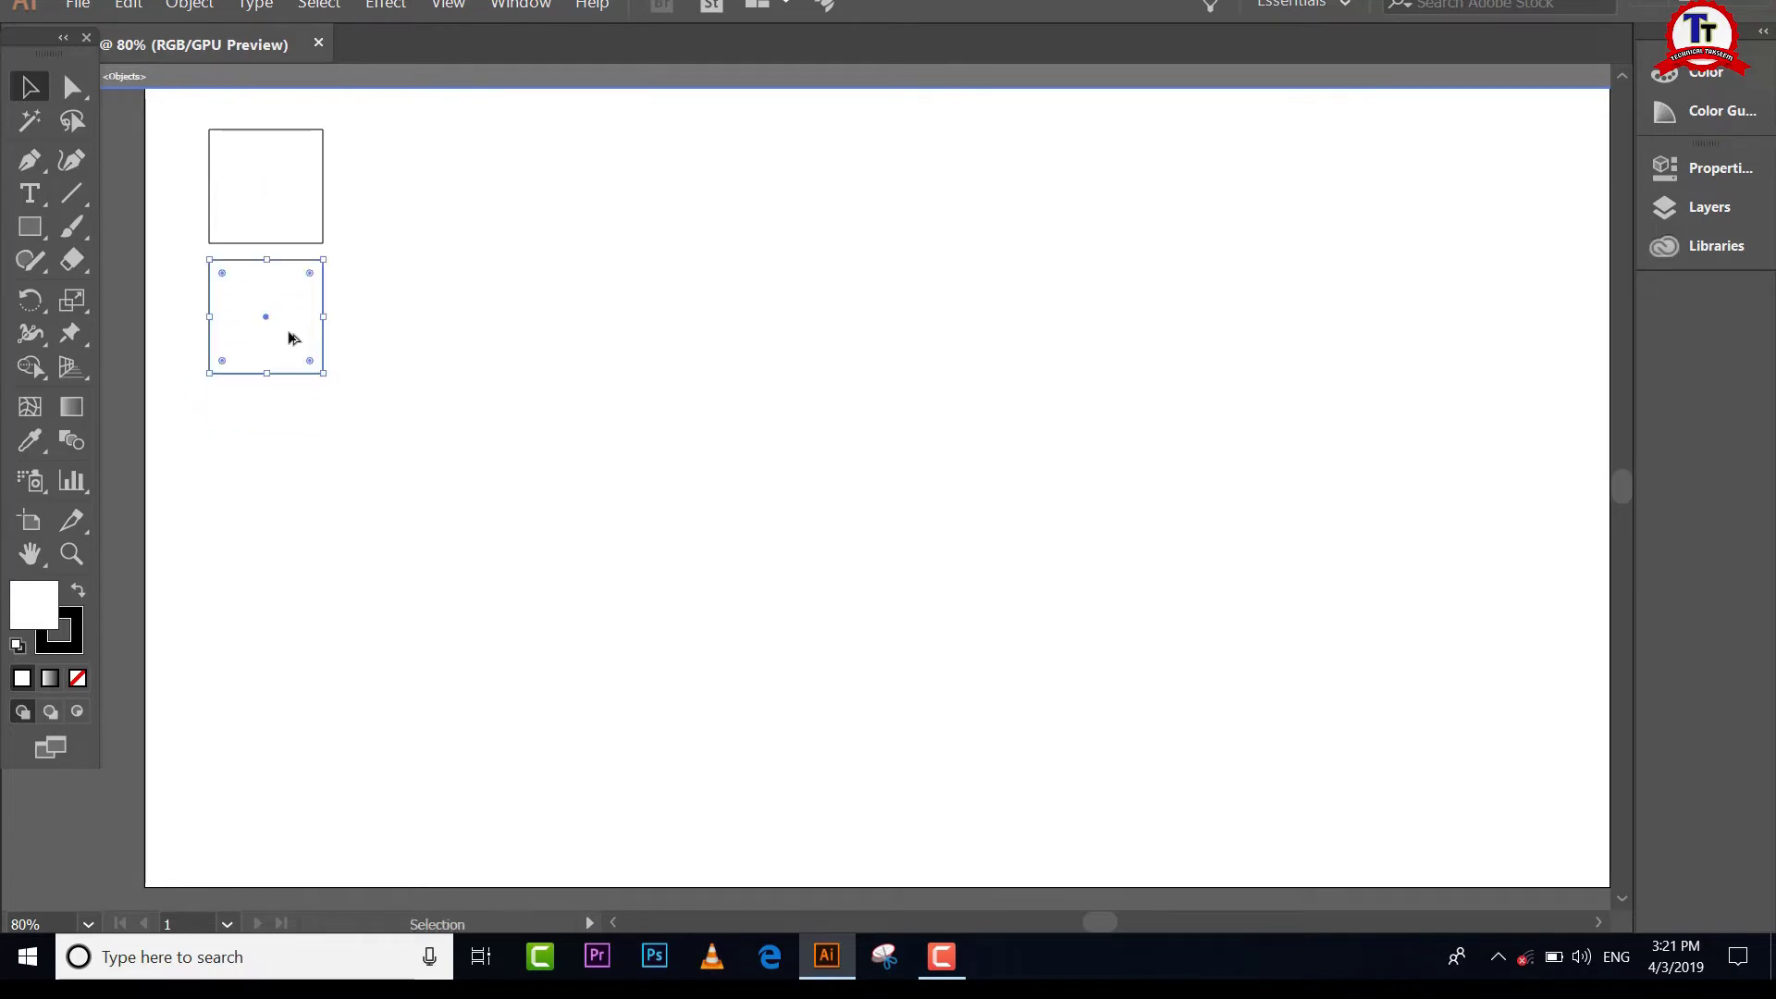
key("Delete")
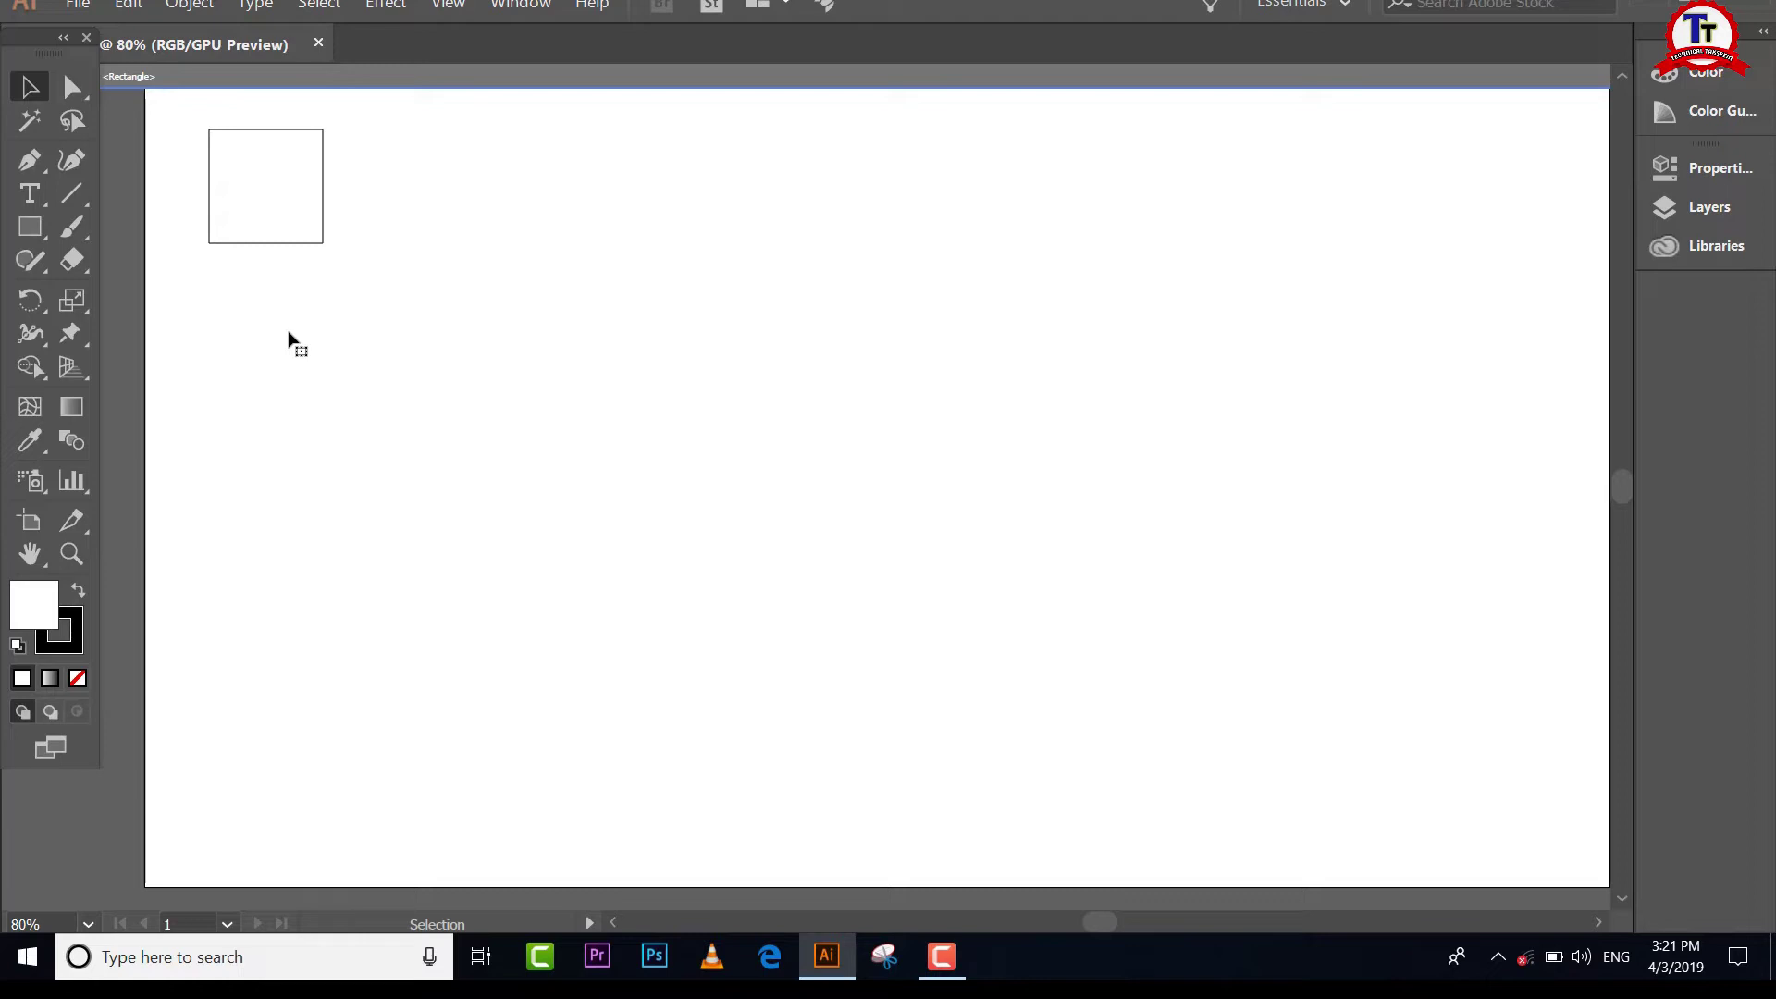
key("shift")
Step: Copy the square straight down and repeat with Ctrl+D to build a six-square column
left_click_drag(289, 241, 284, 343)
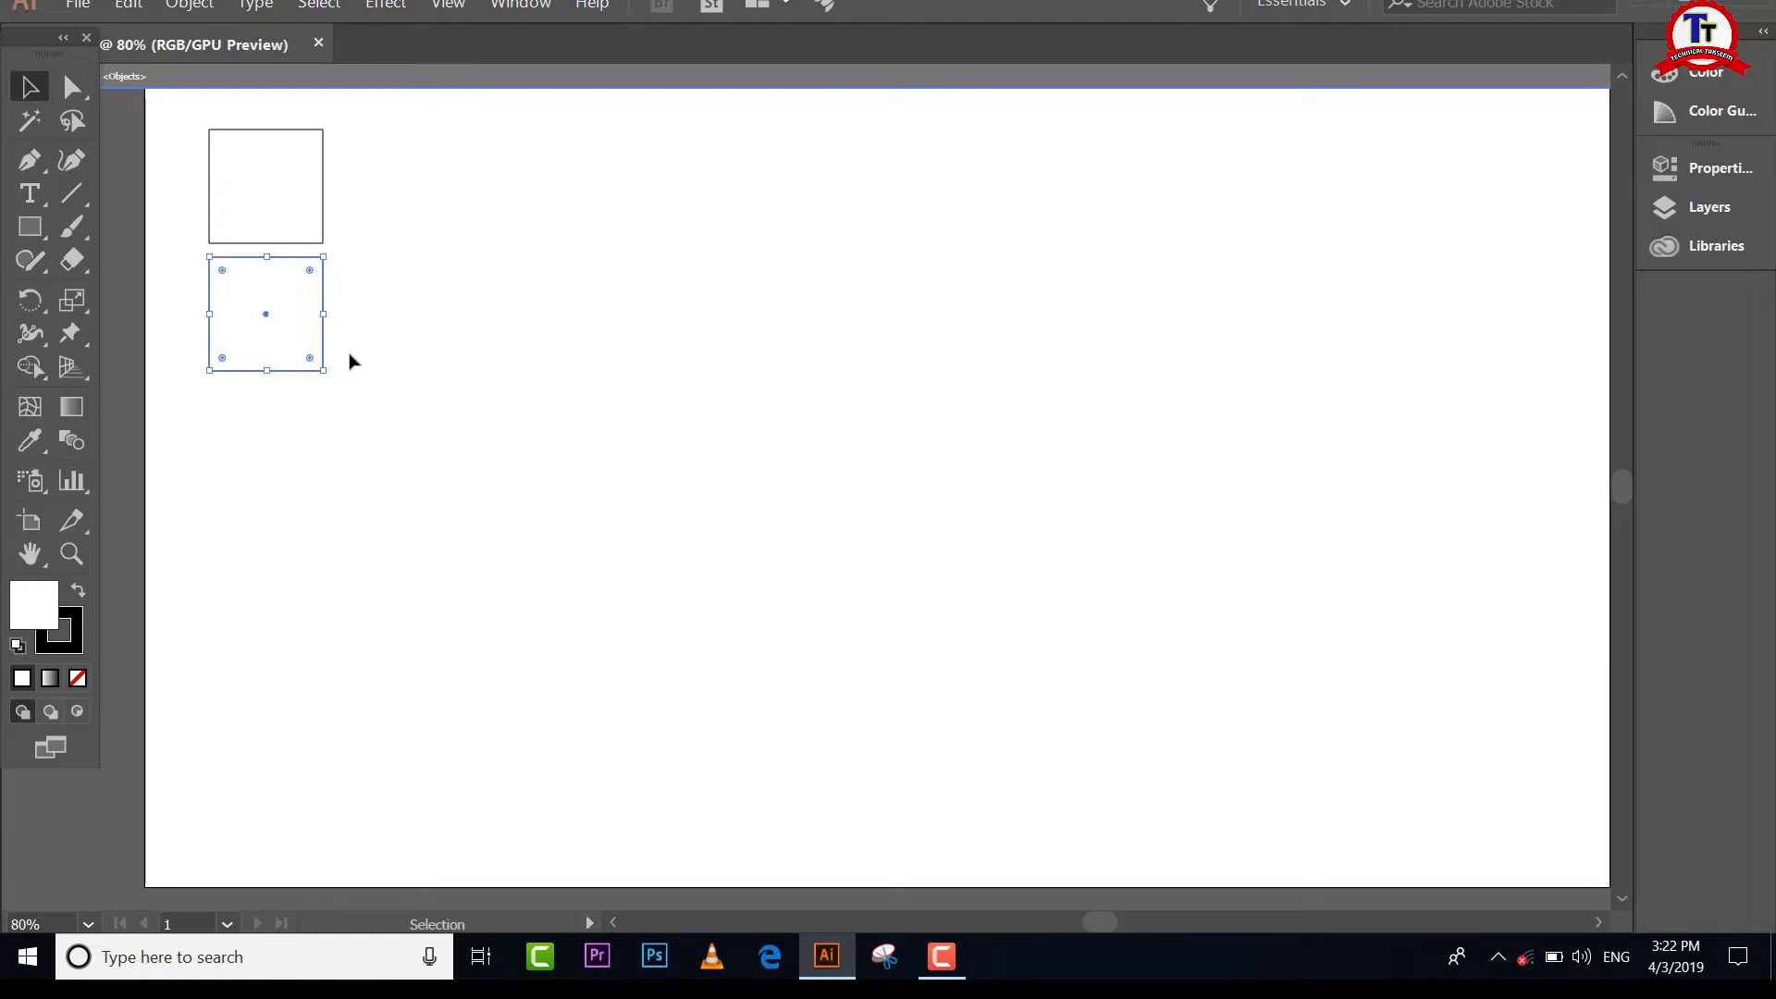
key("a")
key("ctrl+d")
key("ctrl+d")
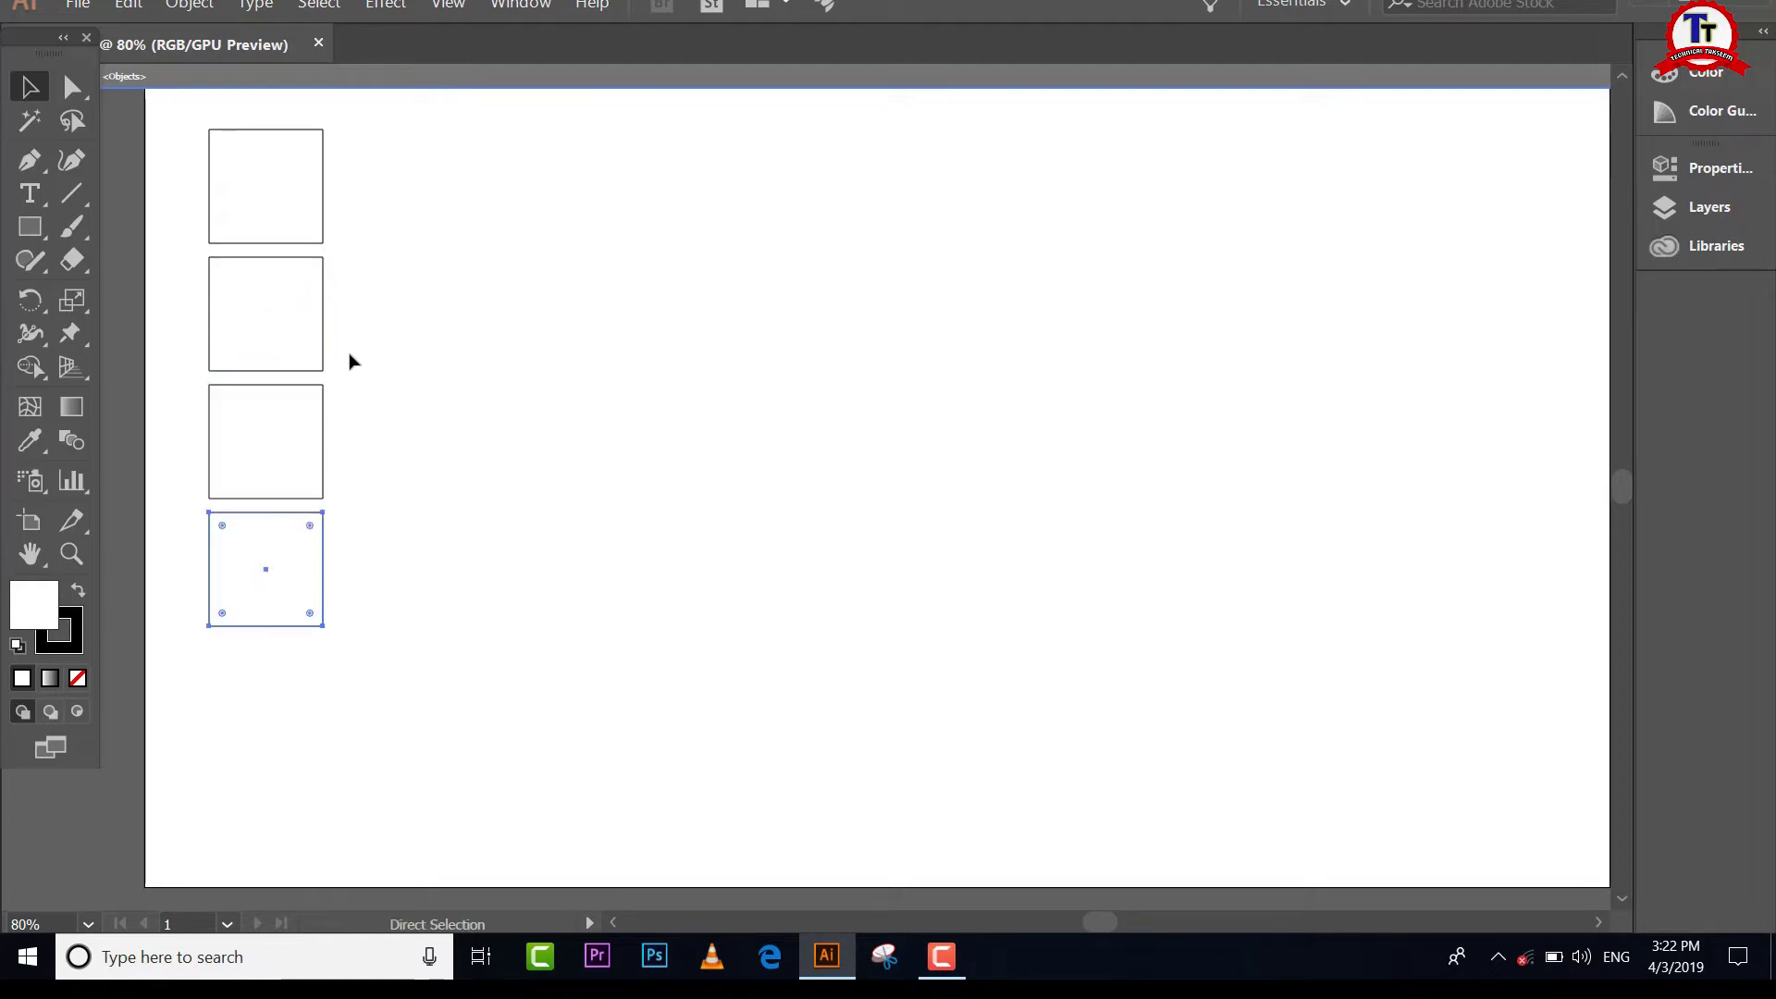
key("ctrl+d")
key("ctrl+d")
key("v")
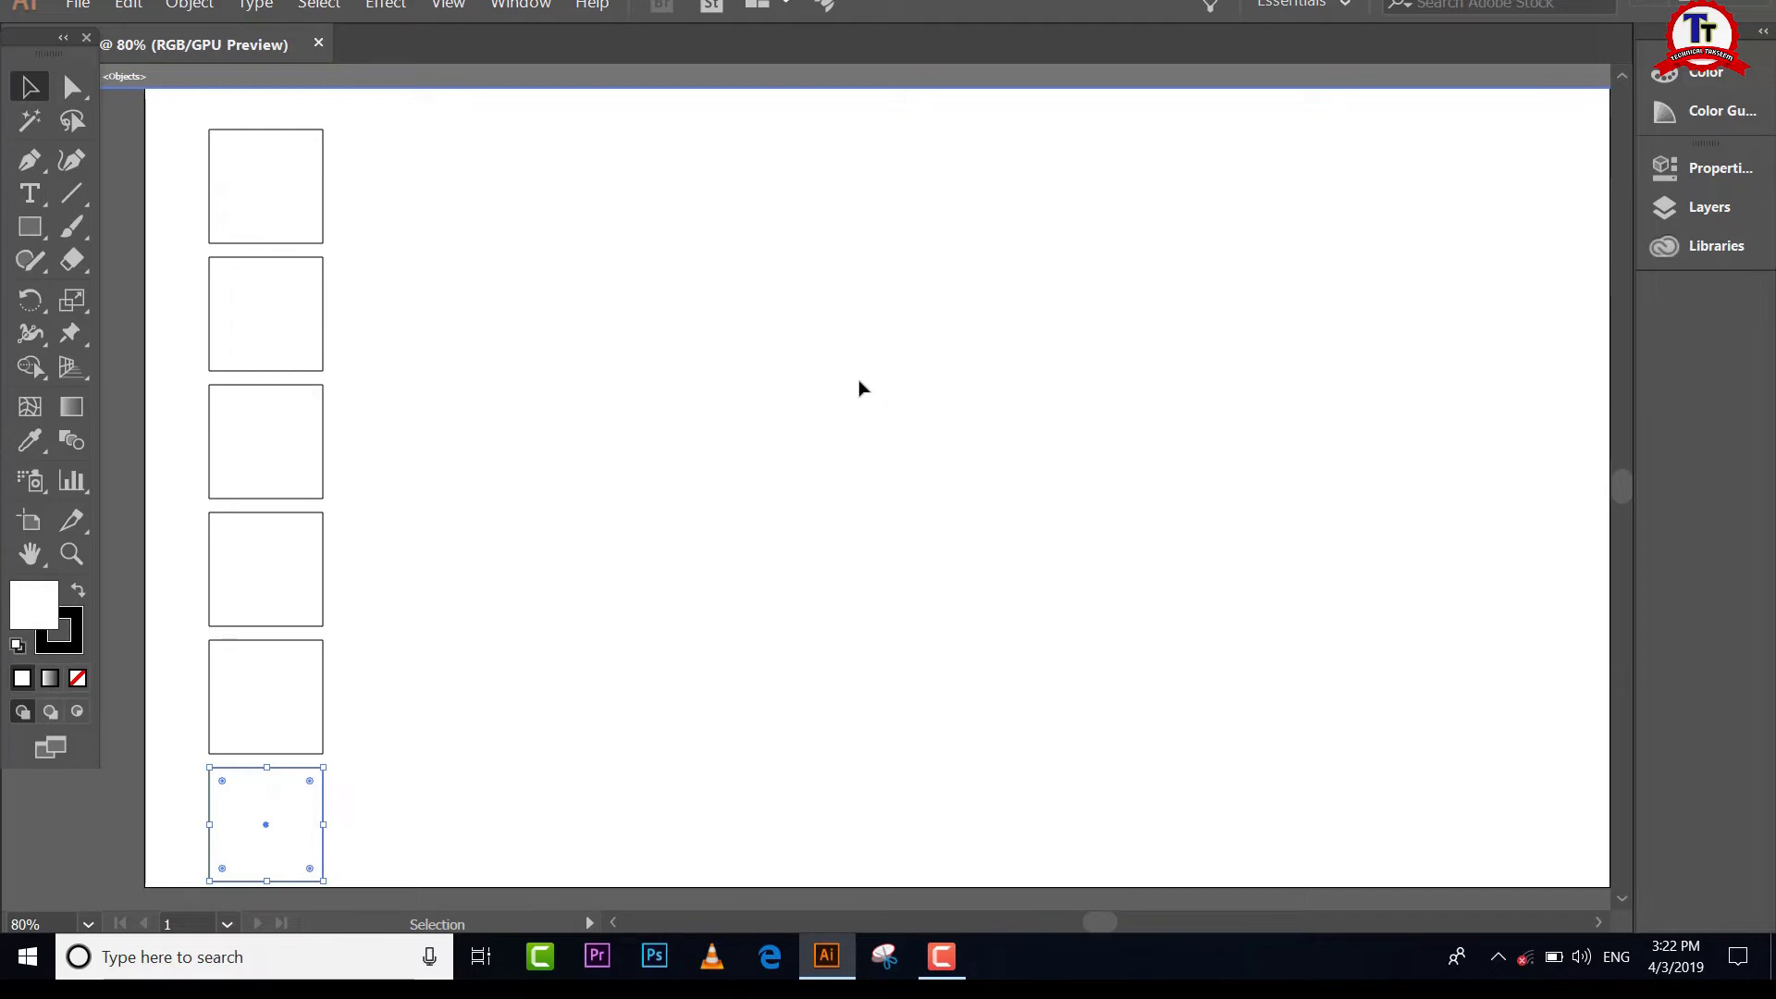
Step: Copy the column to the right and repeat it to make eleven columns
mouse_move(393, 139)
left_mouse_down()
mouse_move(242, 439)
mouse_move(162, 889)
left_mouse_up()
left_click(301, 618, "shift")
left_click_drag(294, 602, 412, 597)
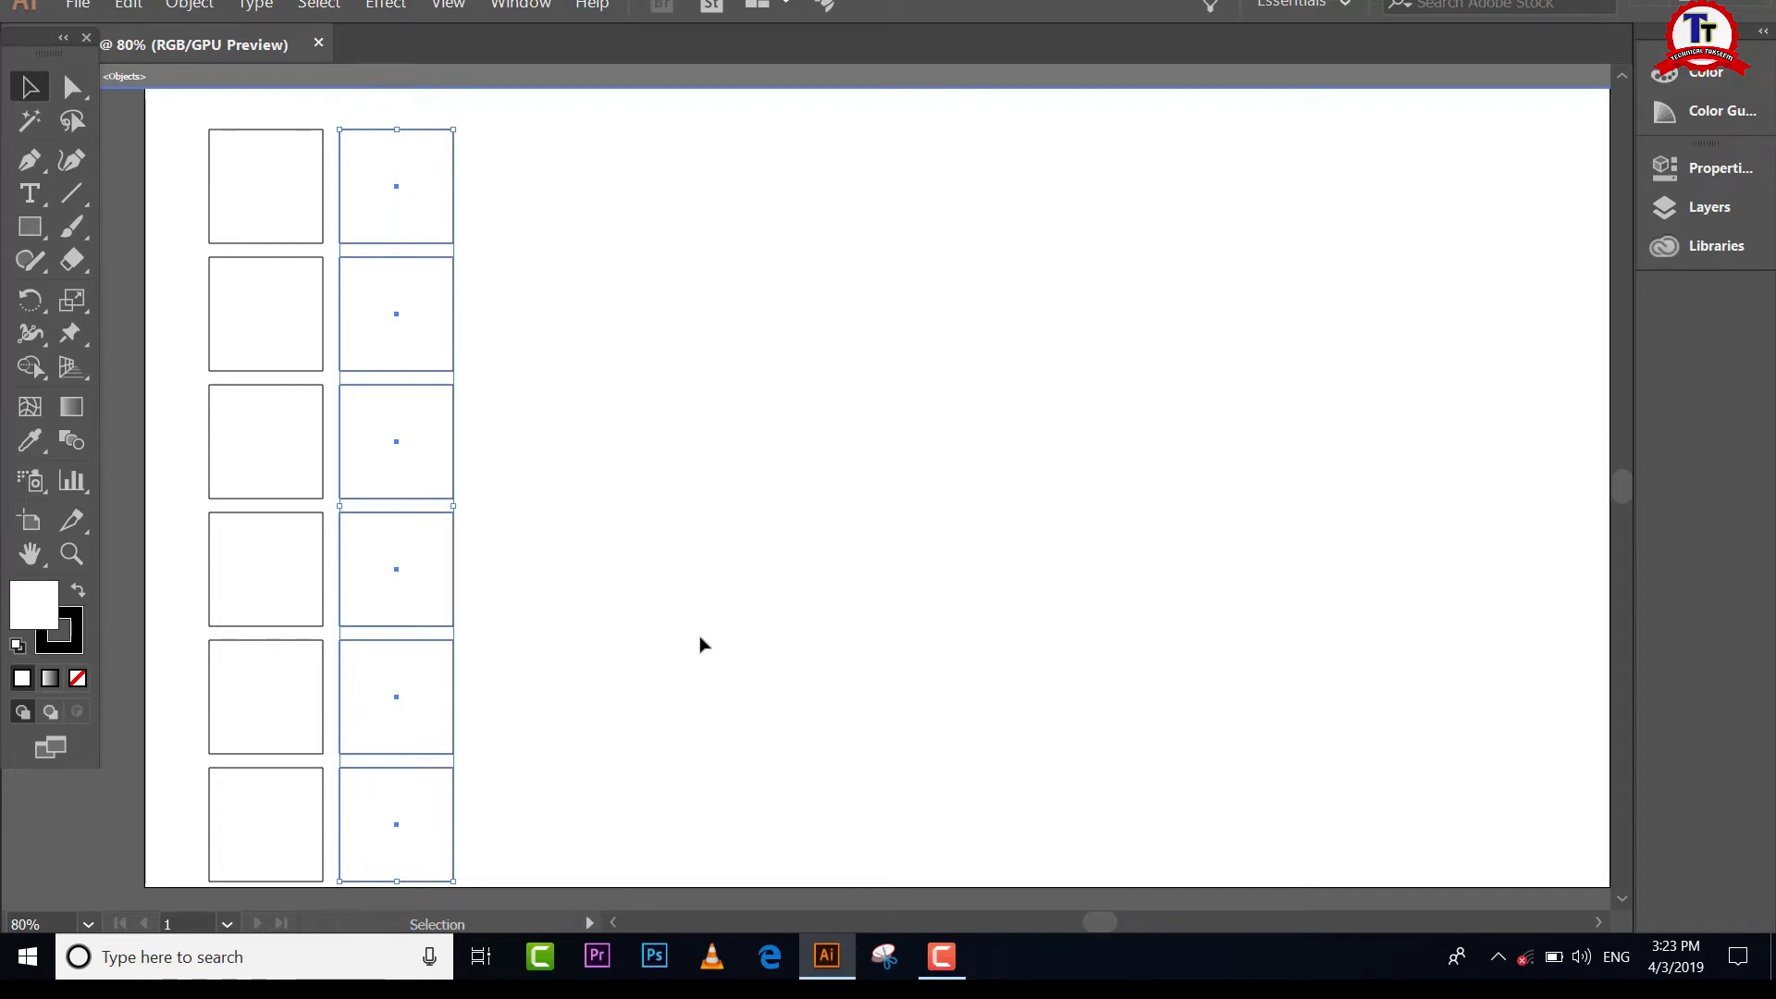
key("a")
key("ctrl+d")
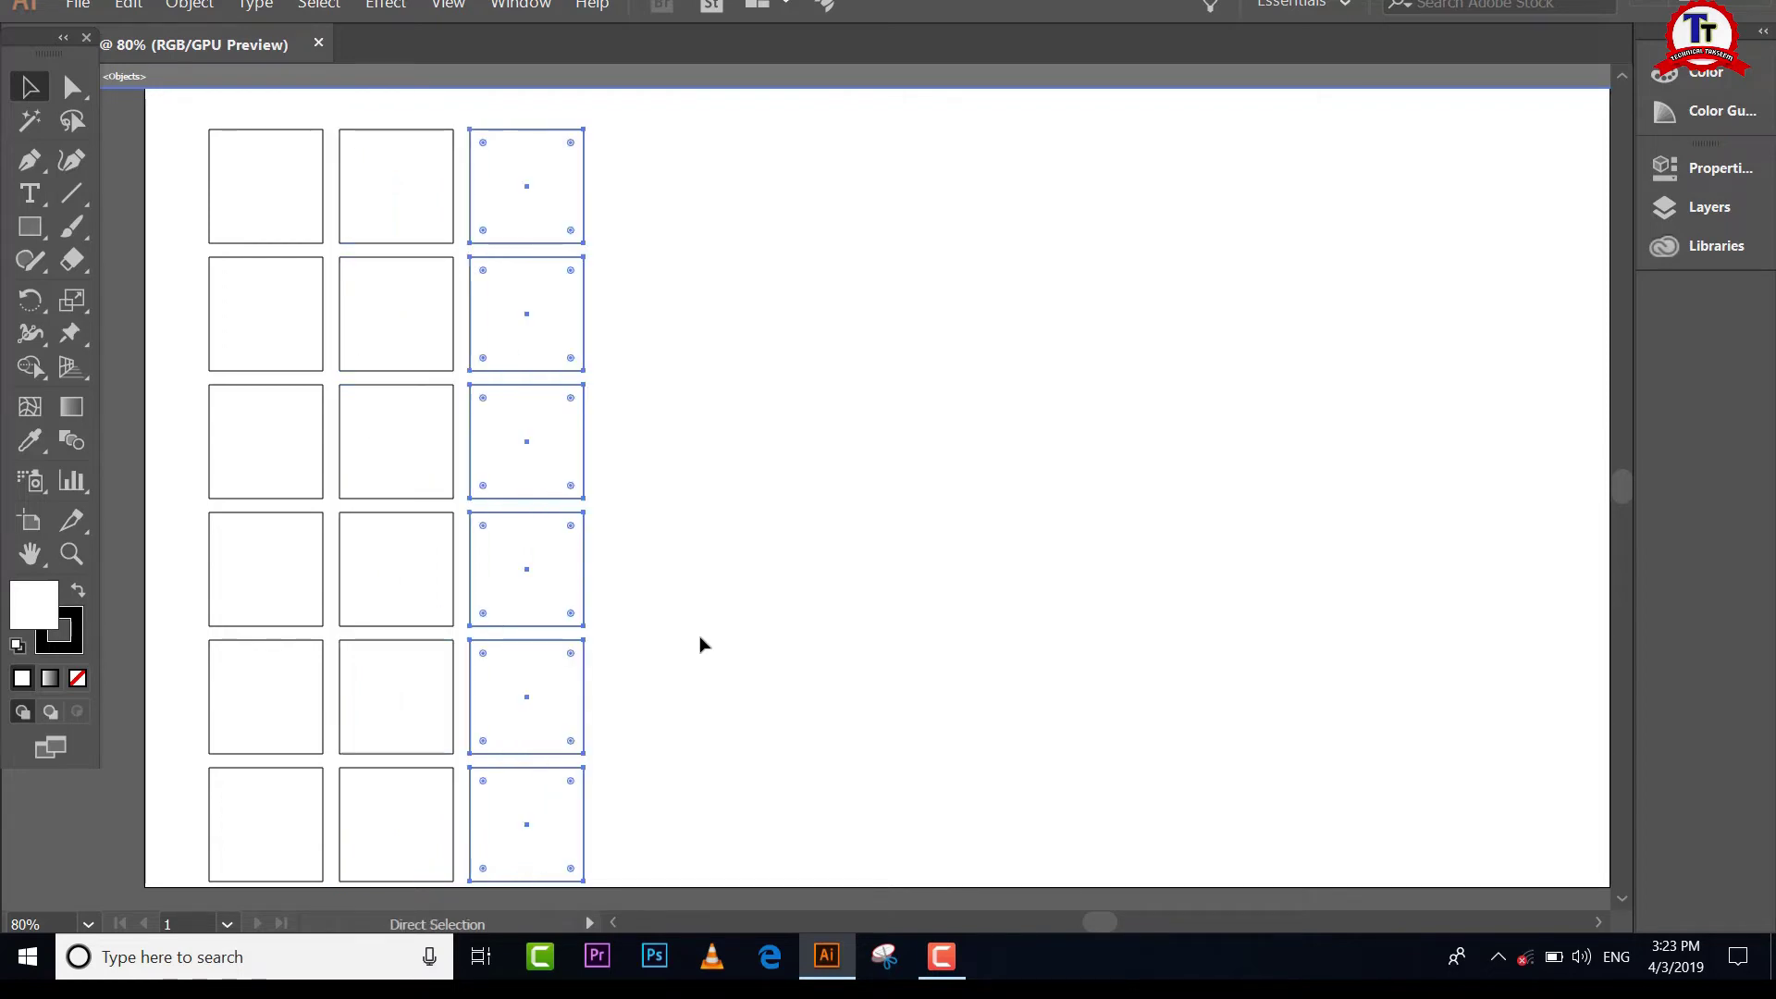
key("ctrl+d")
key("ctrl+d")
key("ctrl+d")
key("ctrl+d")
key("ctrl+d")
key("ctrl+d")
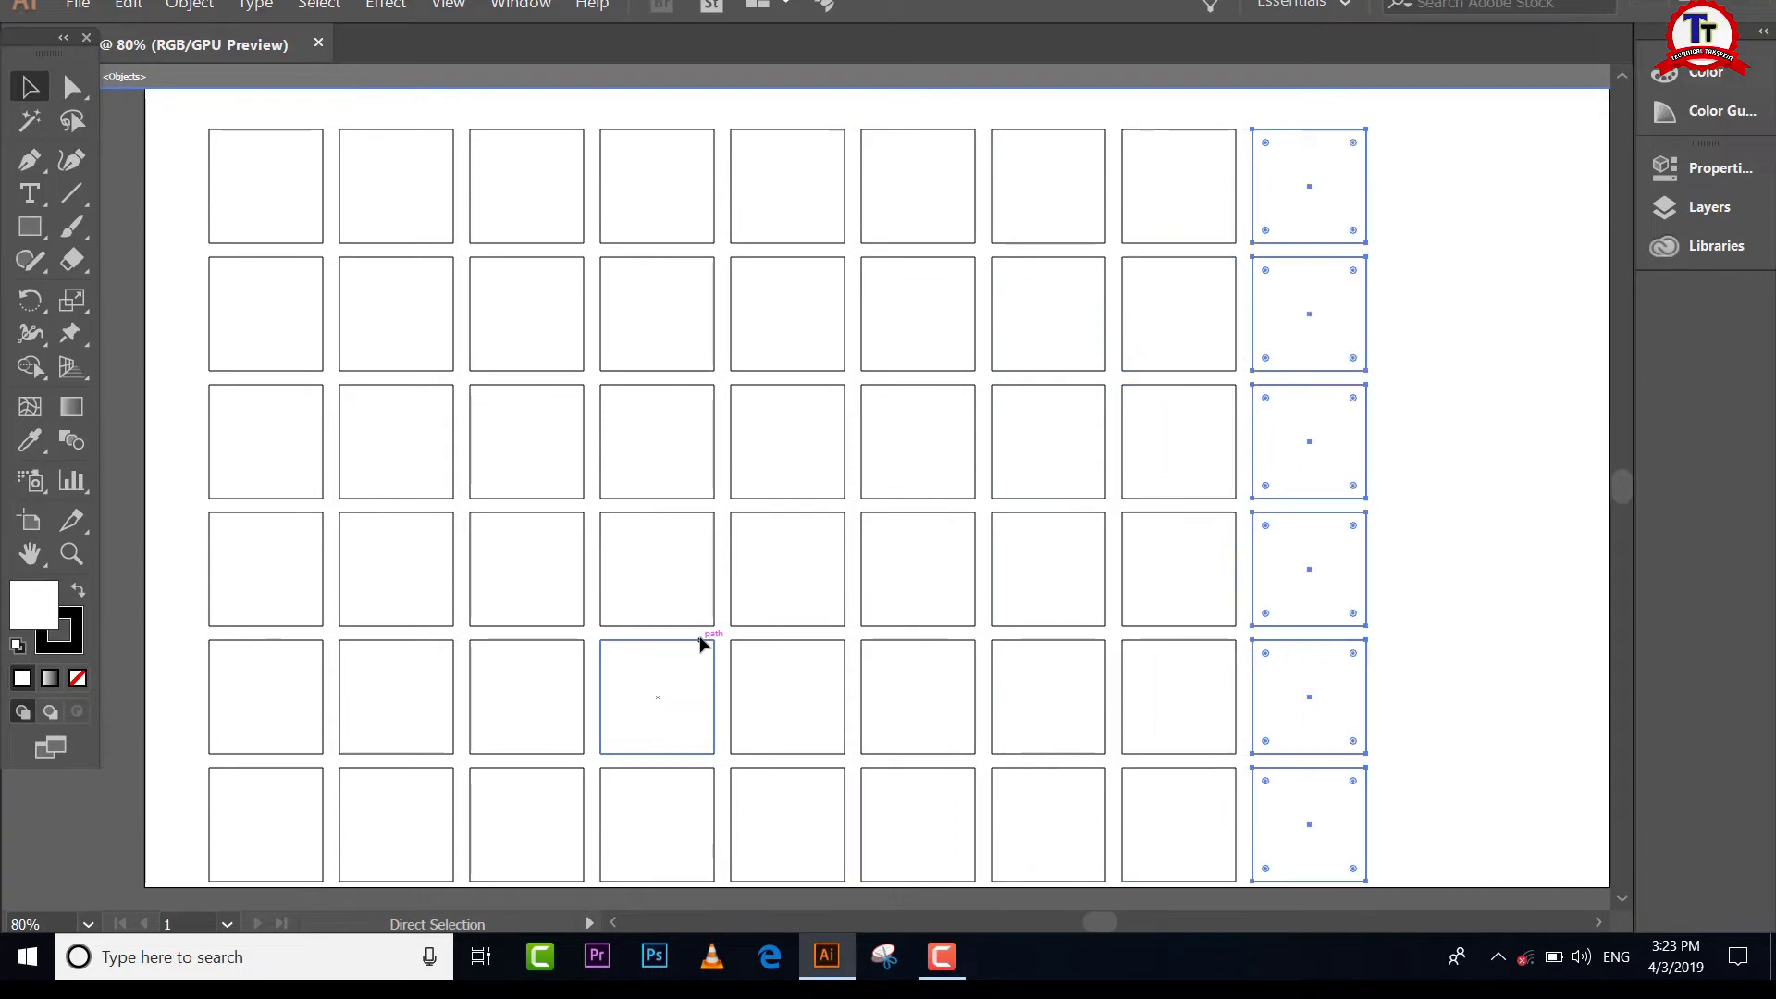
key("ctrl+d")
key("ctrl+d")
key("v")
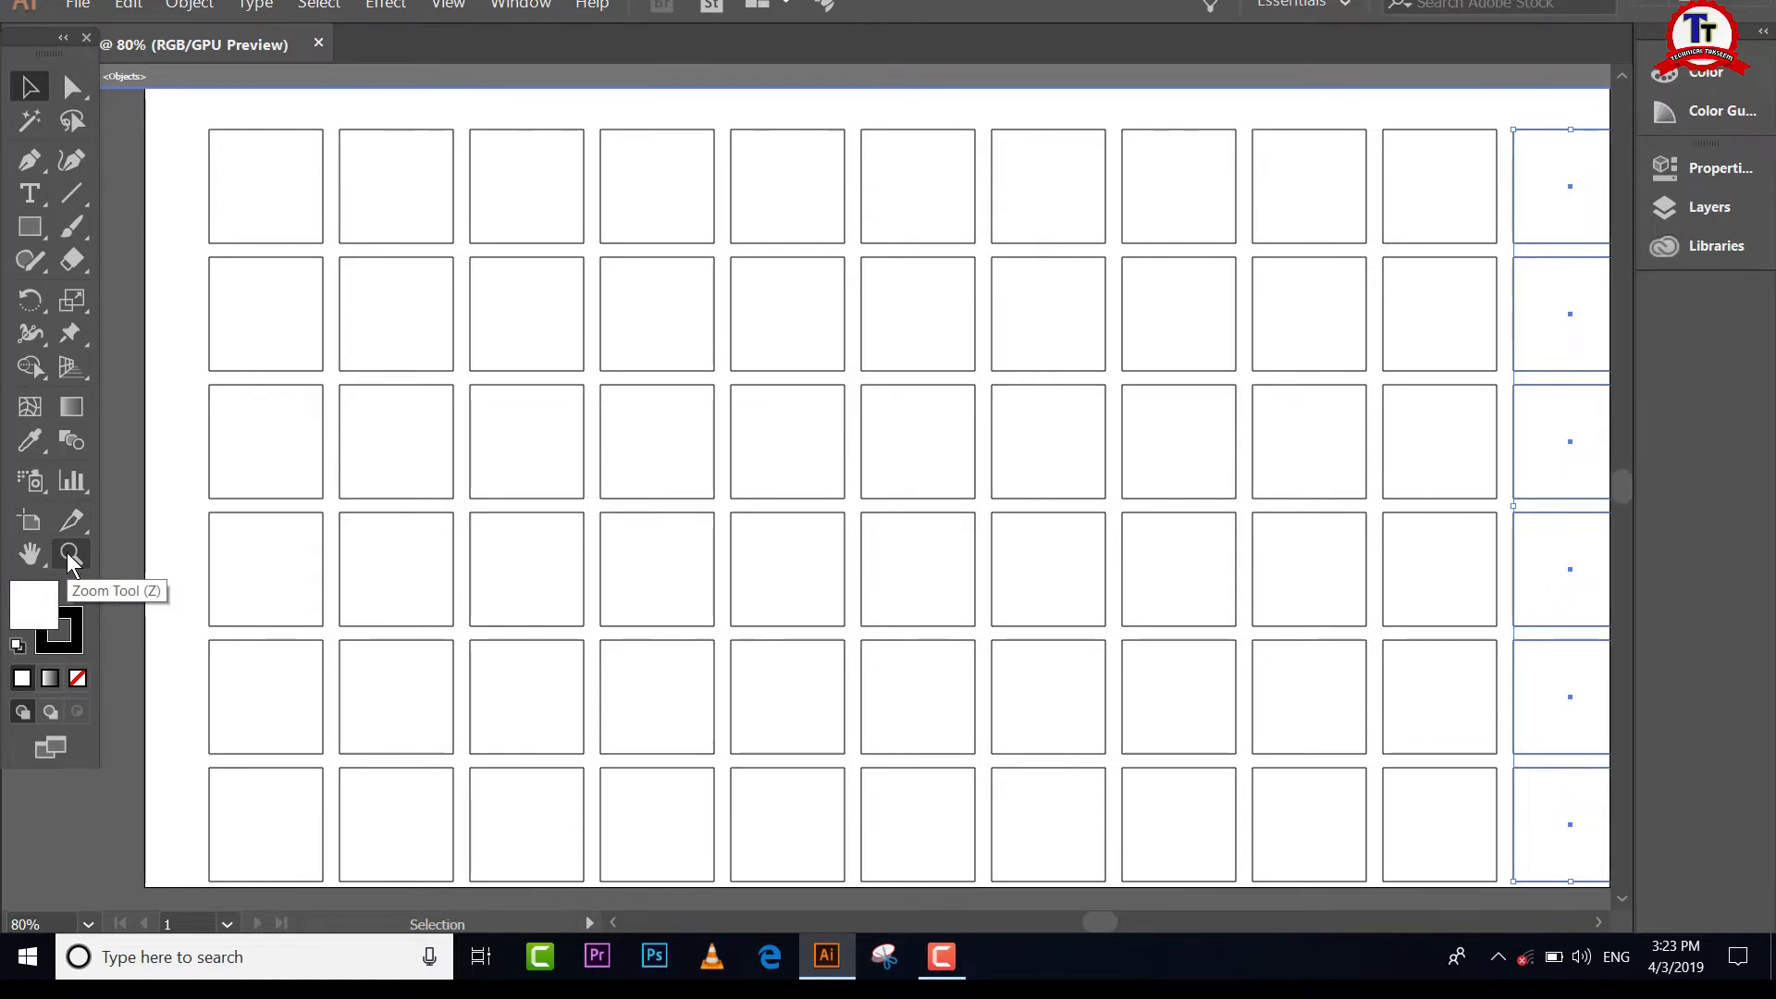
Step: Zoom in on the grid of squares, then back out
left_click(70, 556)
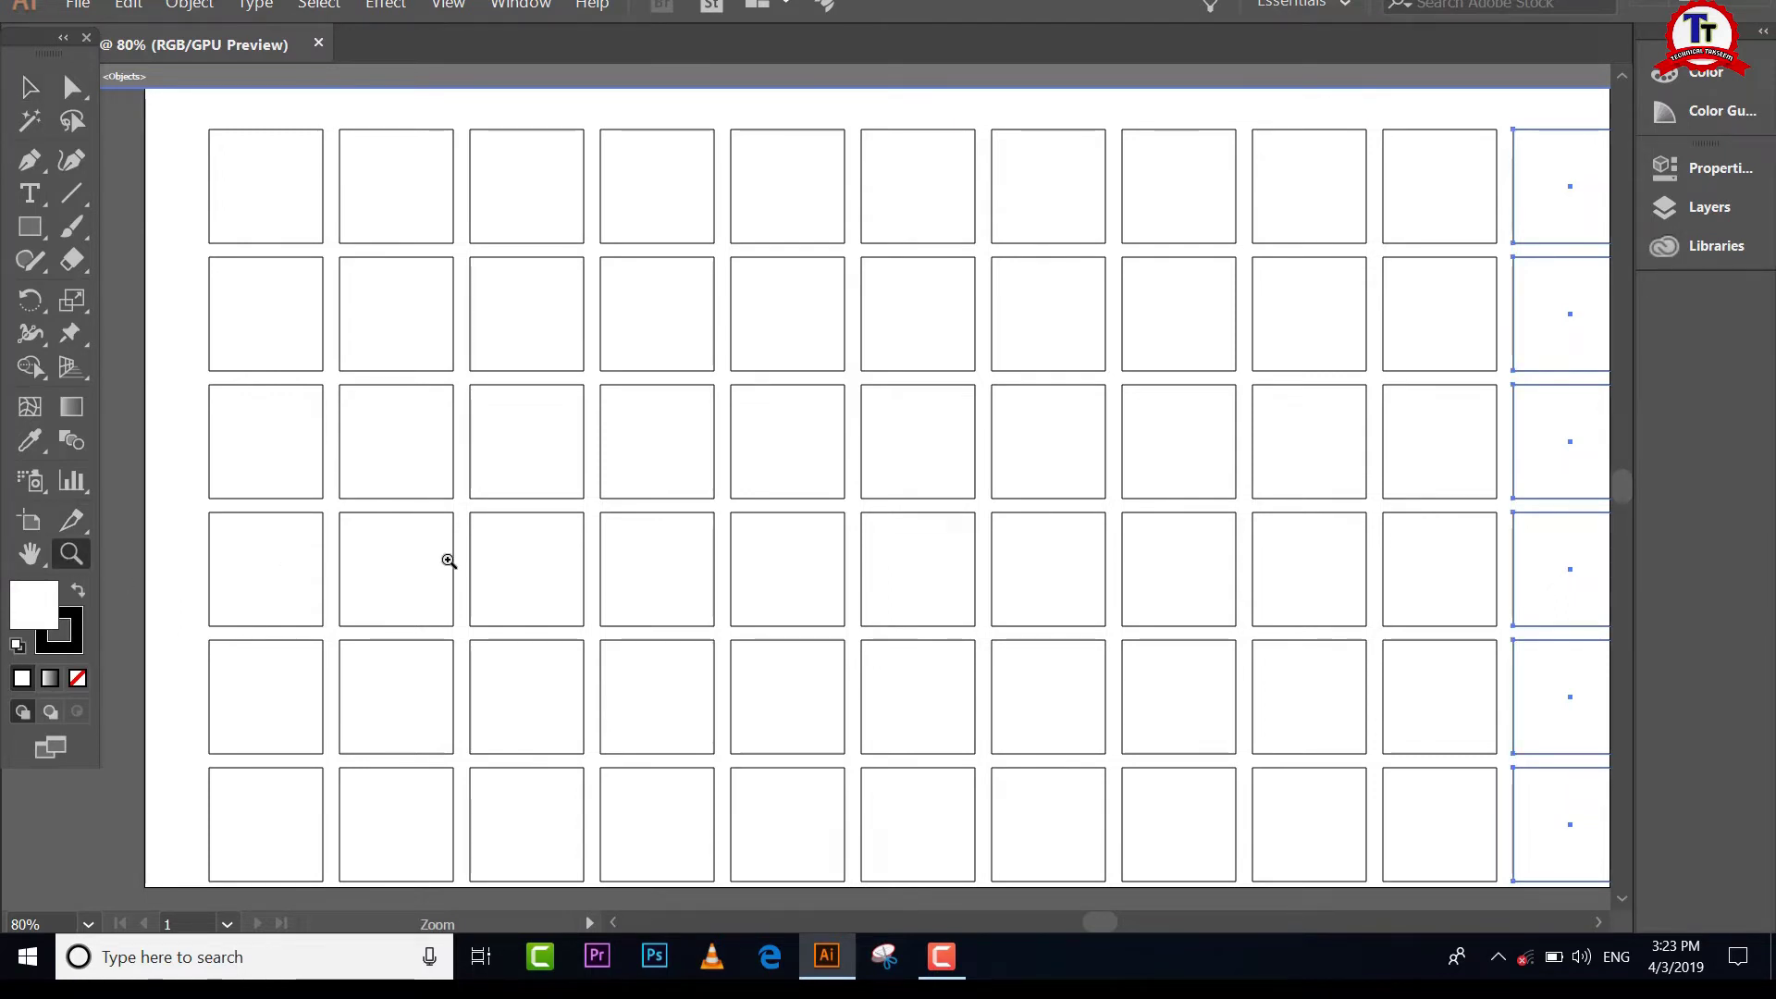
left_click(511, 555)
left_click(512, 558)
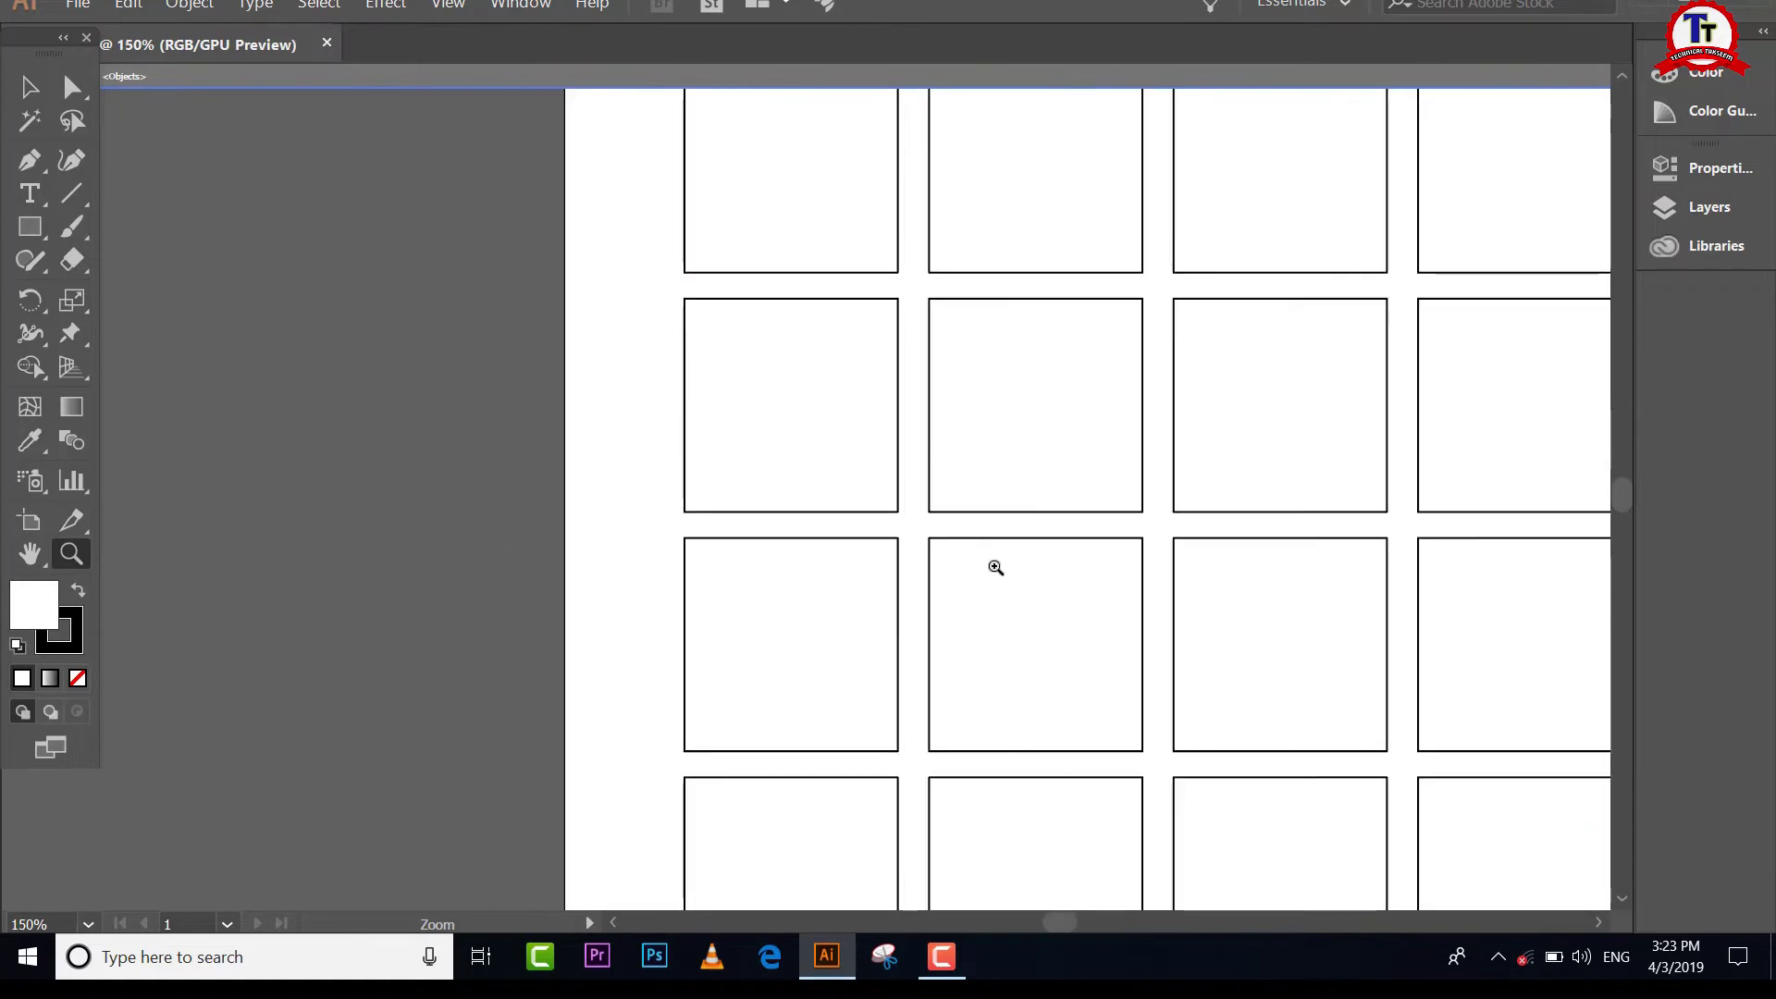
left_click_drag(1071, 924, 1097, 922)
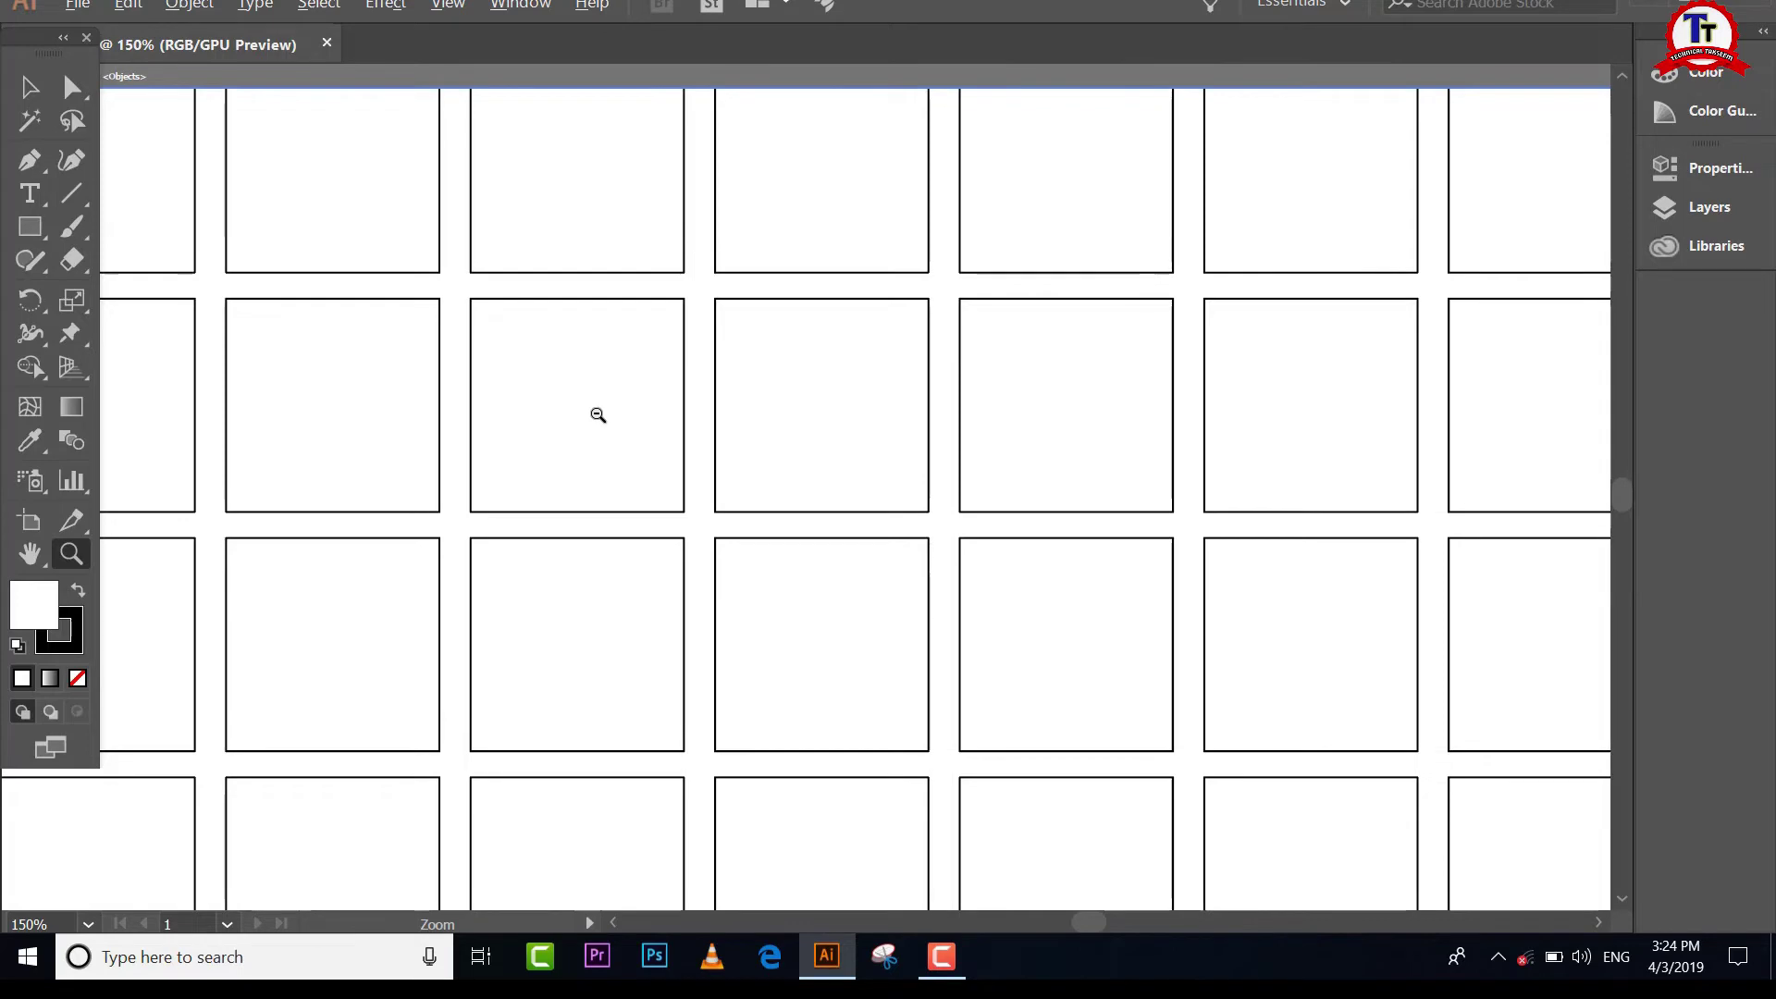
left_click(597, 415, "alt")
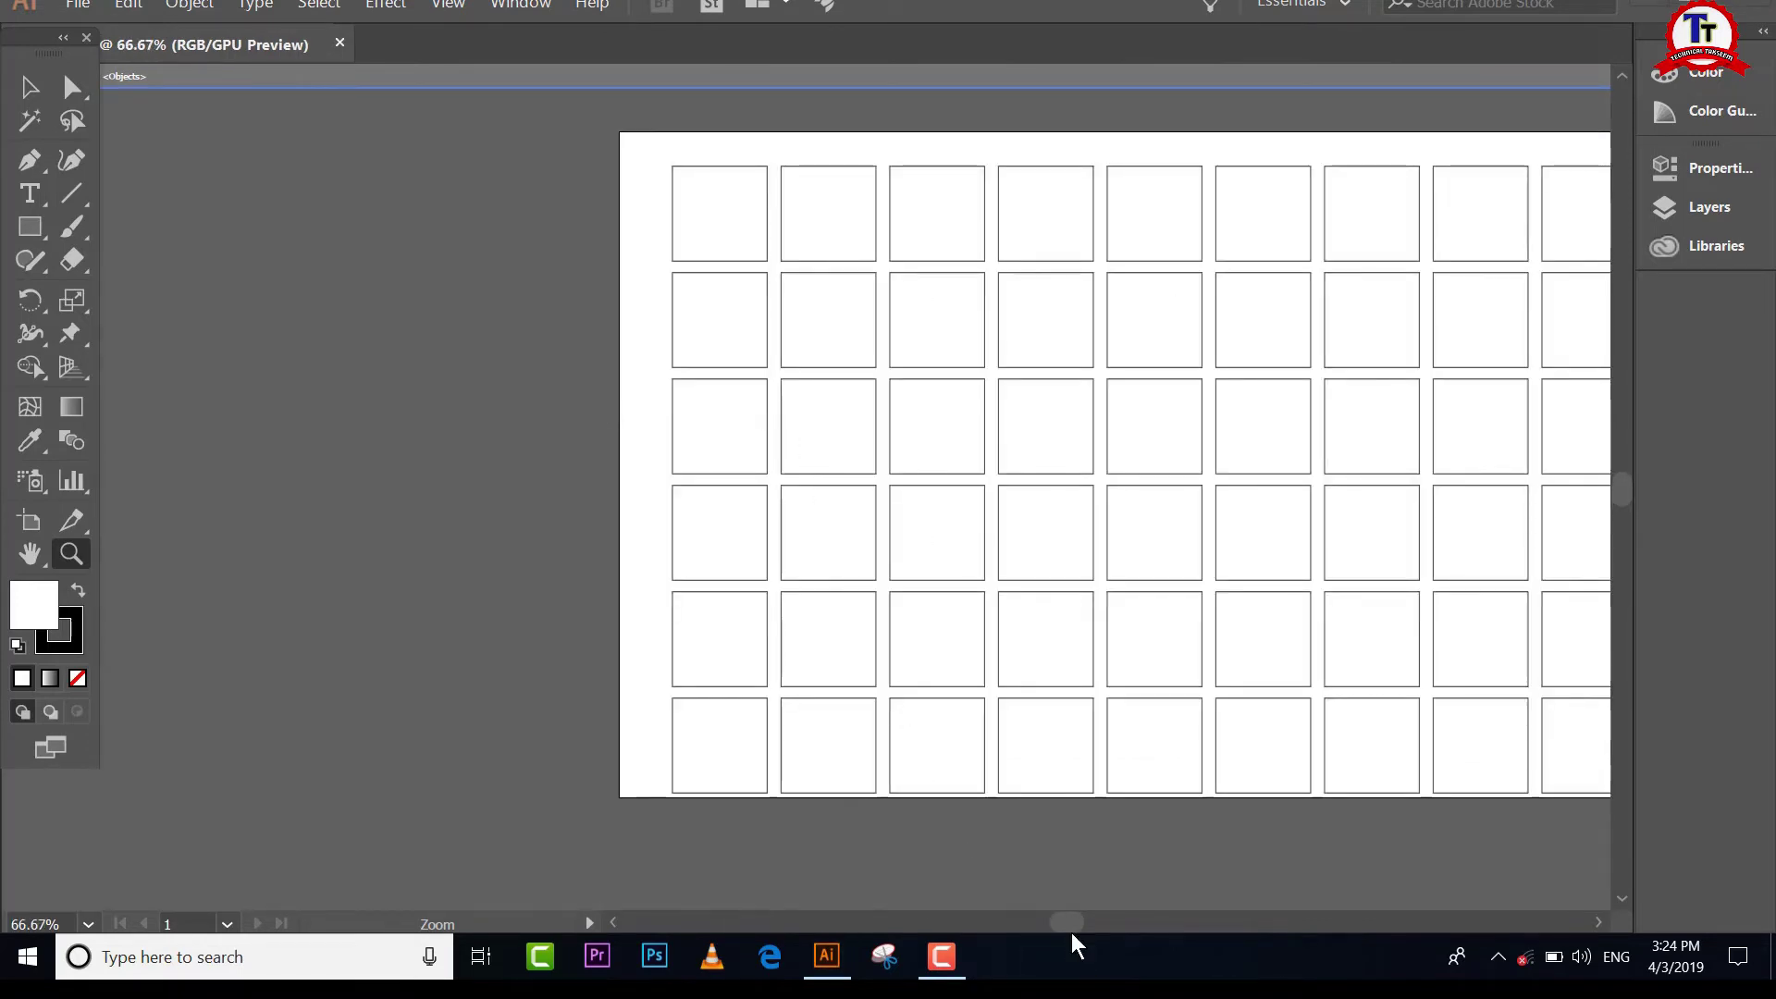
left_click_drag(1071, 923, 1121, 914)
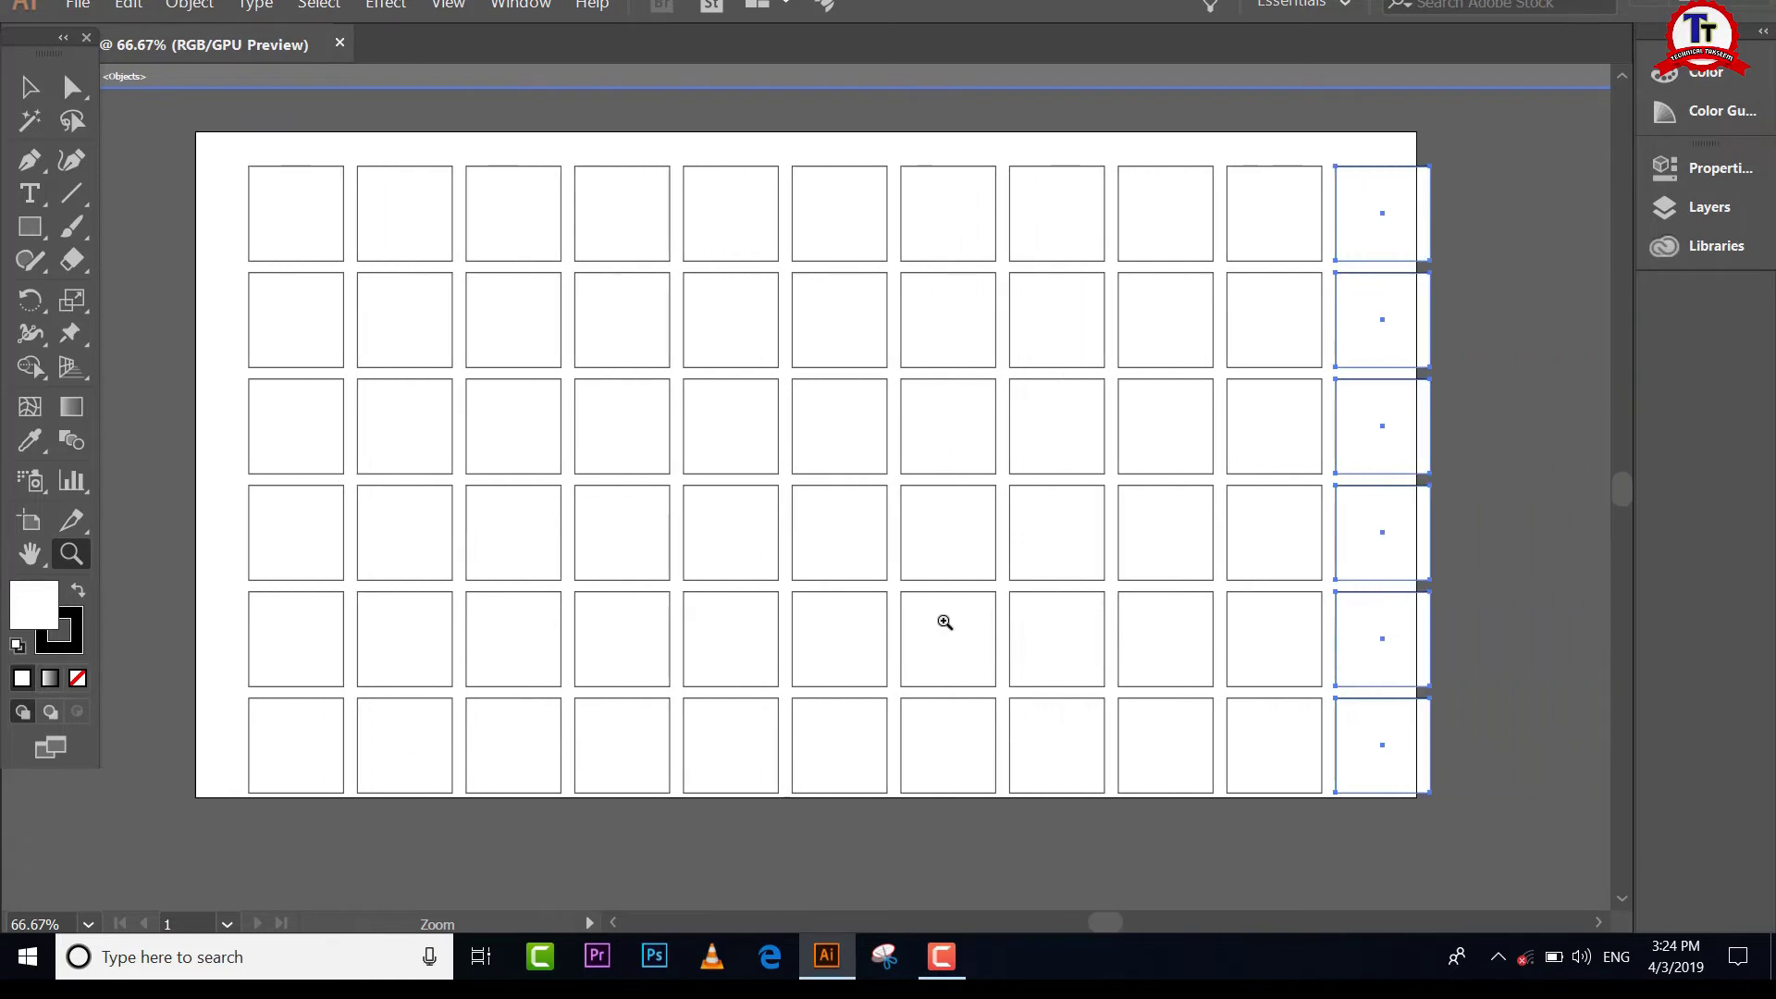
Step: Zoom into the middle of the grid, then zoom out to show the whole page at 66.67%
left_click(897, 555)
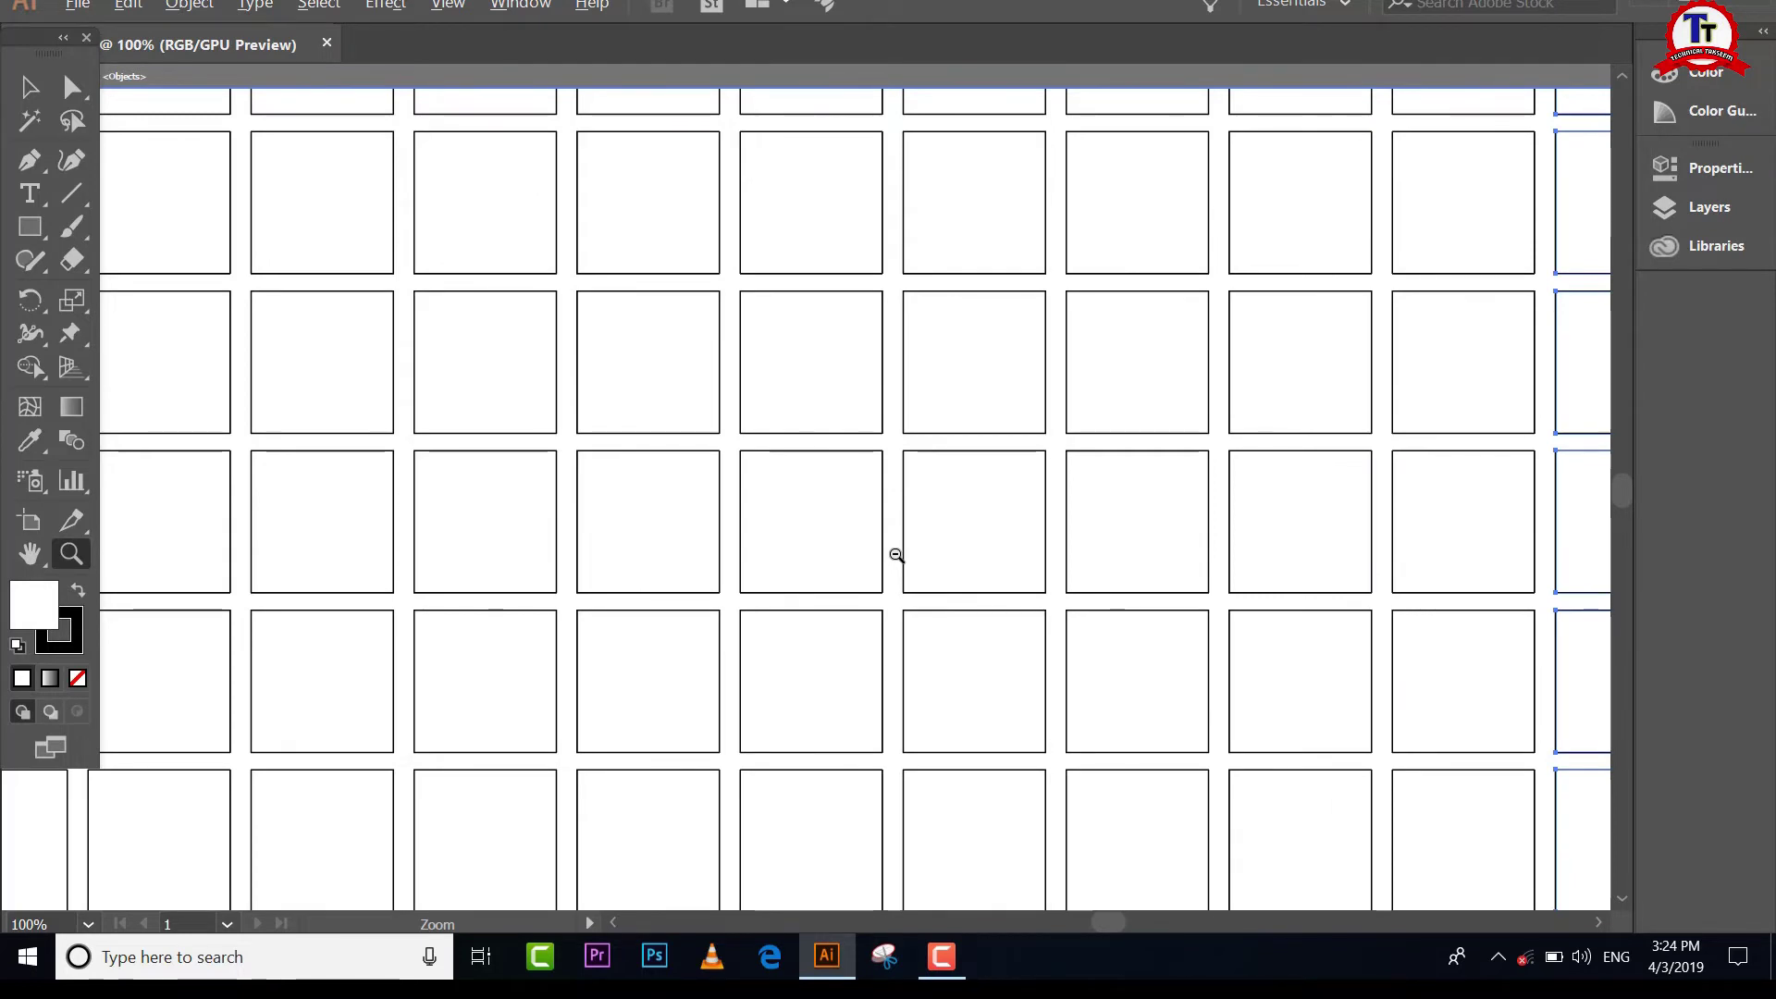
left_click(896, 555)
left_click(894, 555, "alt")
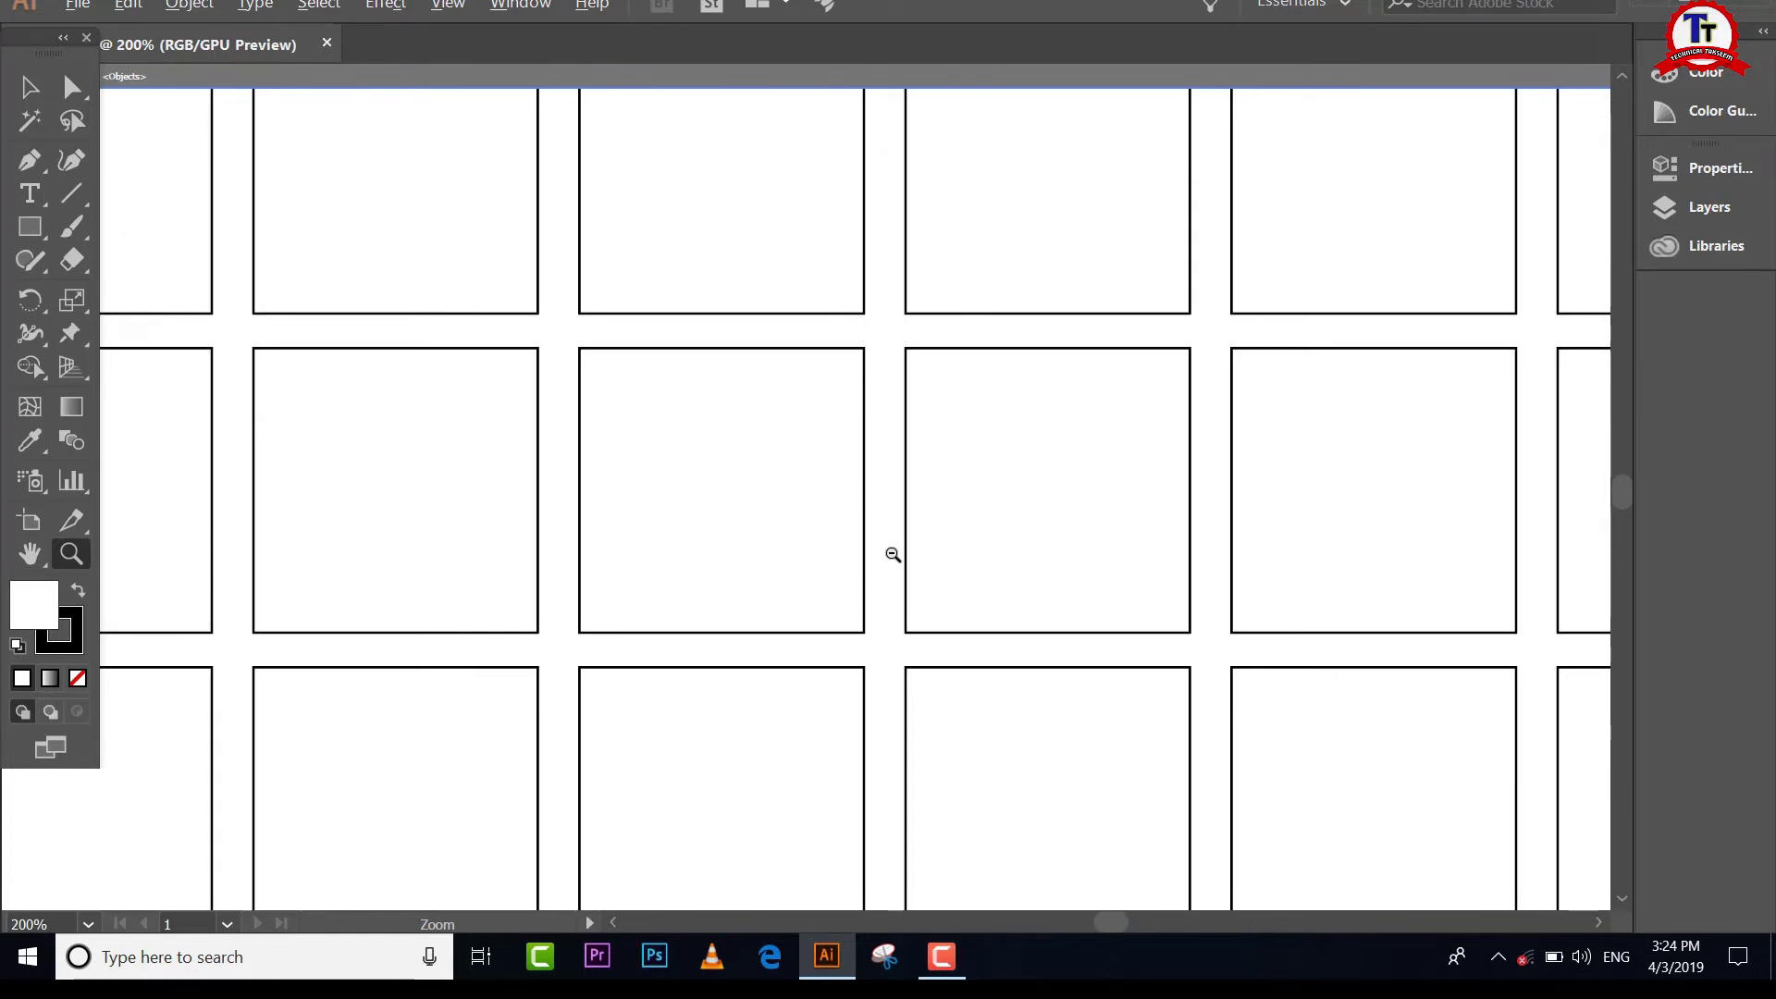
left_click(893, 555, "alt")
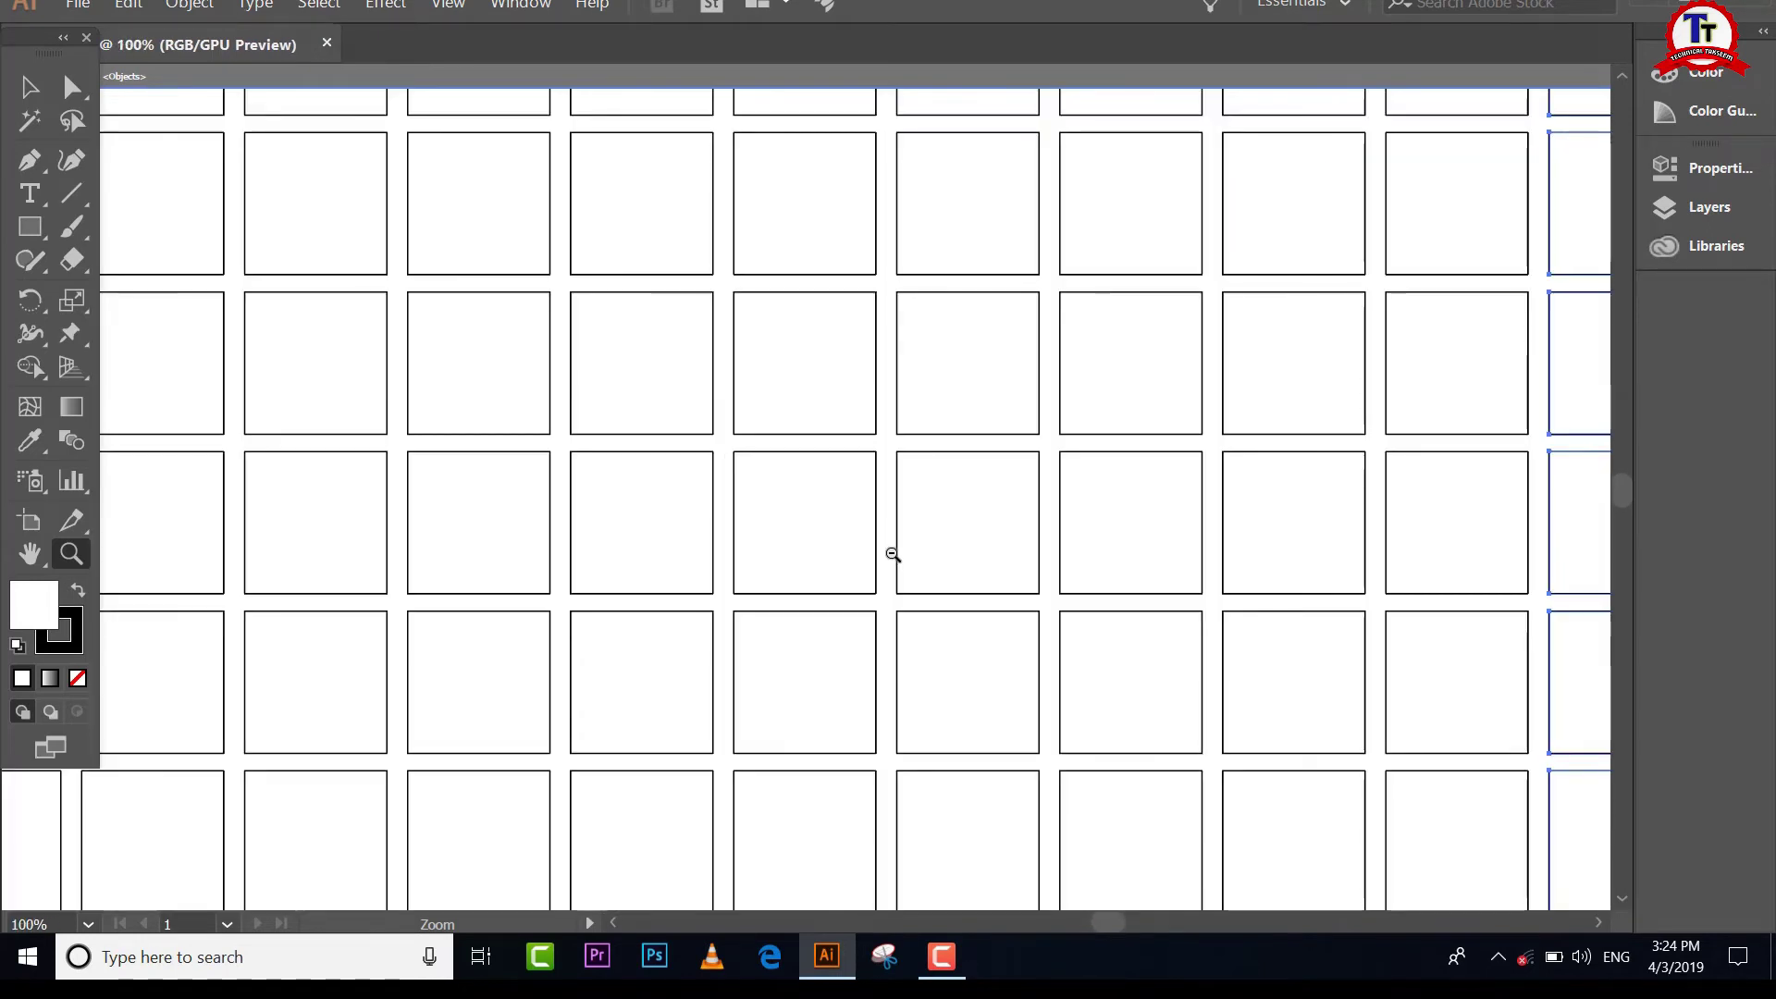
left_click(26, 87)
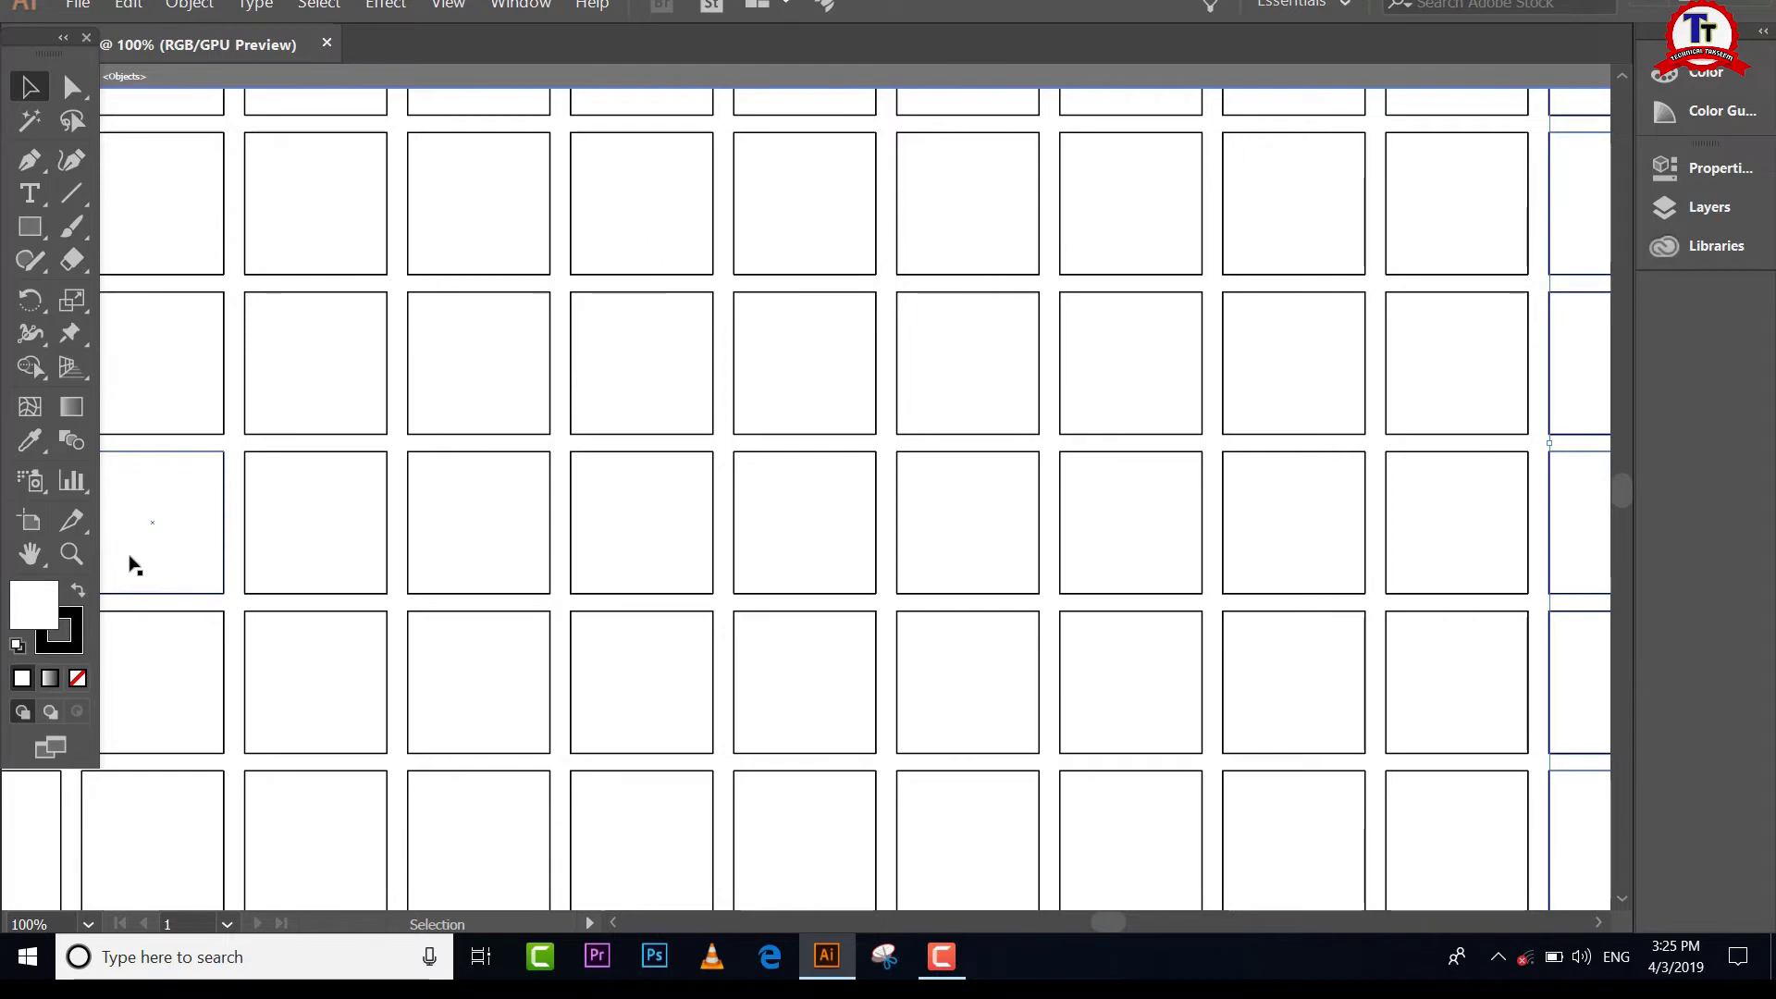
left_click(74, 559)
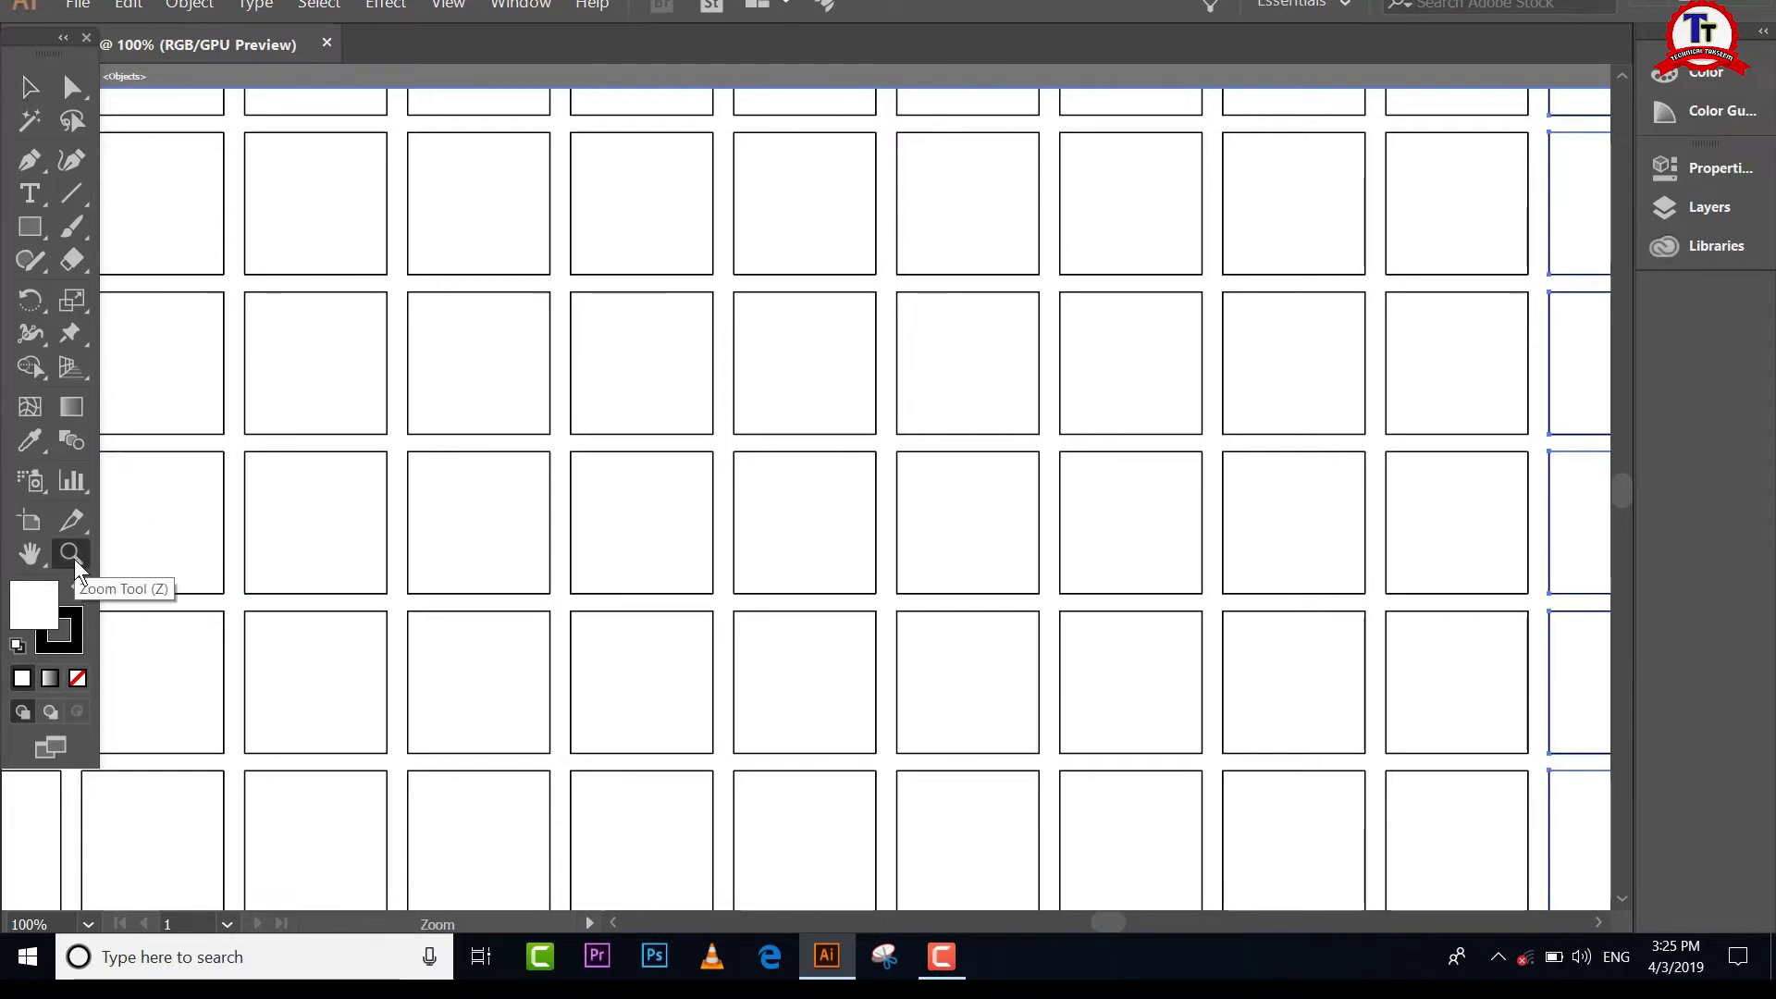
left_click(507, 511, "alt")
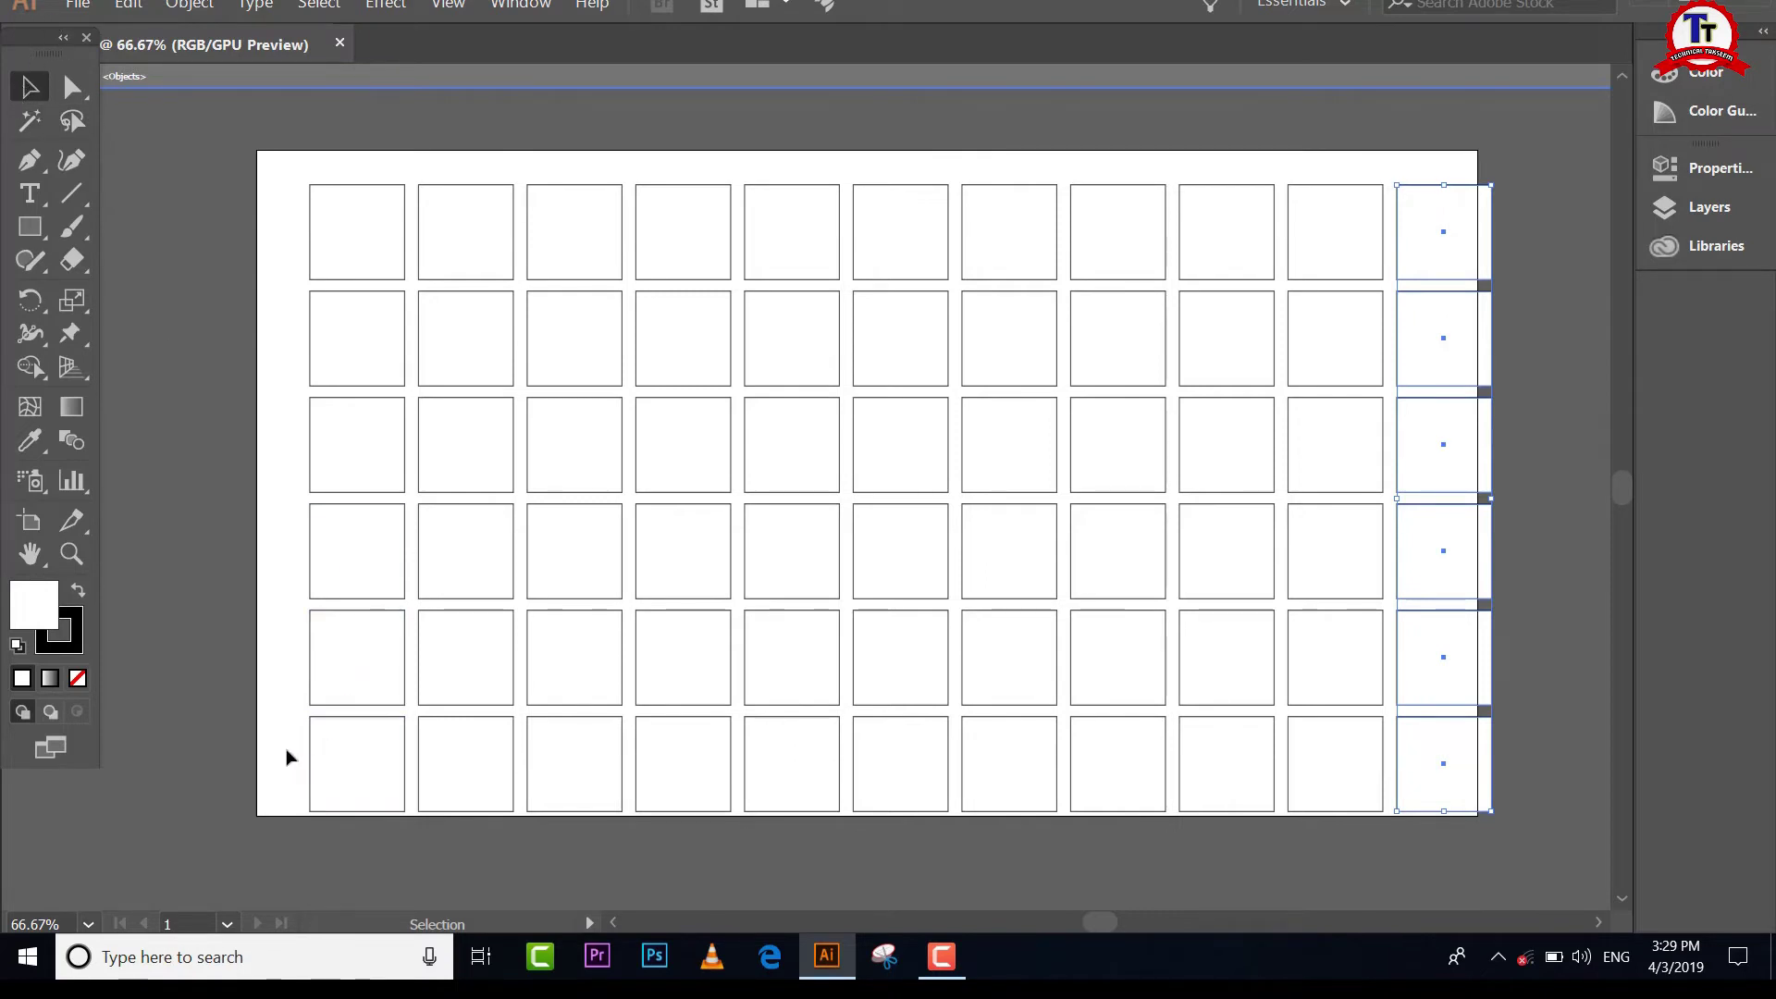
left_click_drag(286, 749, 1475, 808)
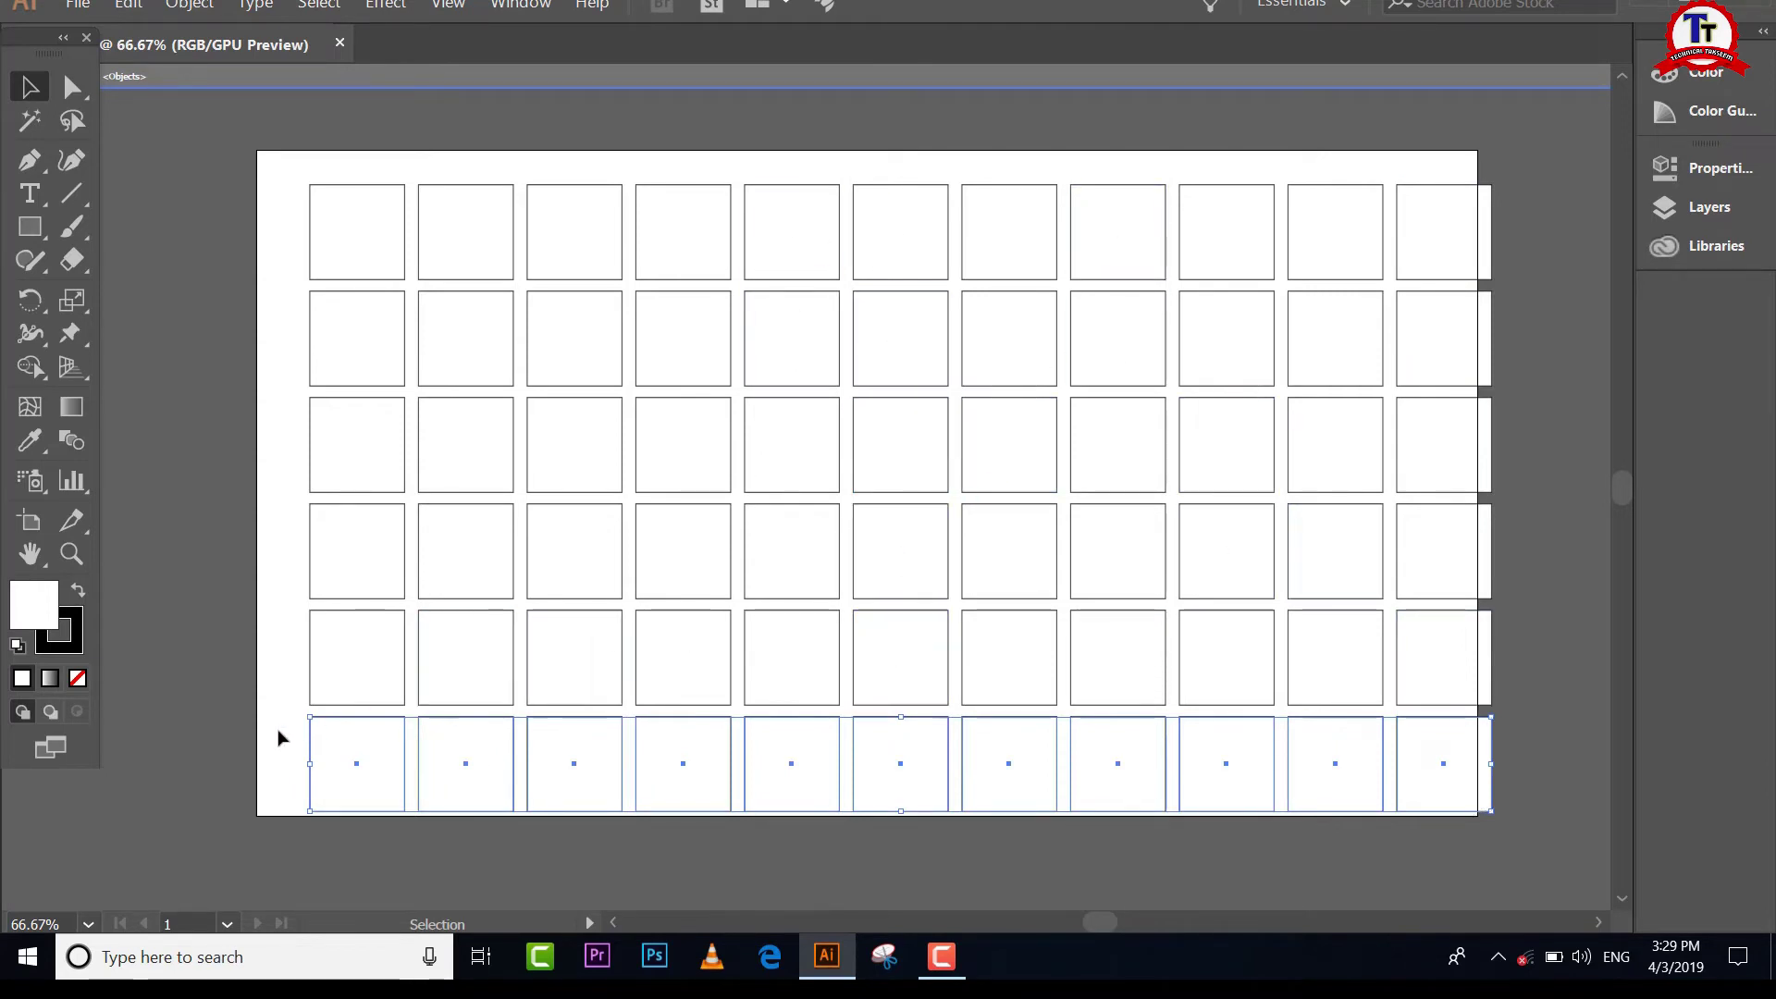
left_click_drag(281, 735, 1001, 768)
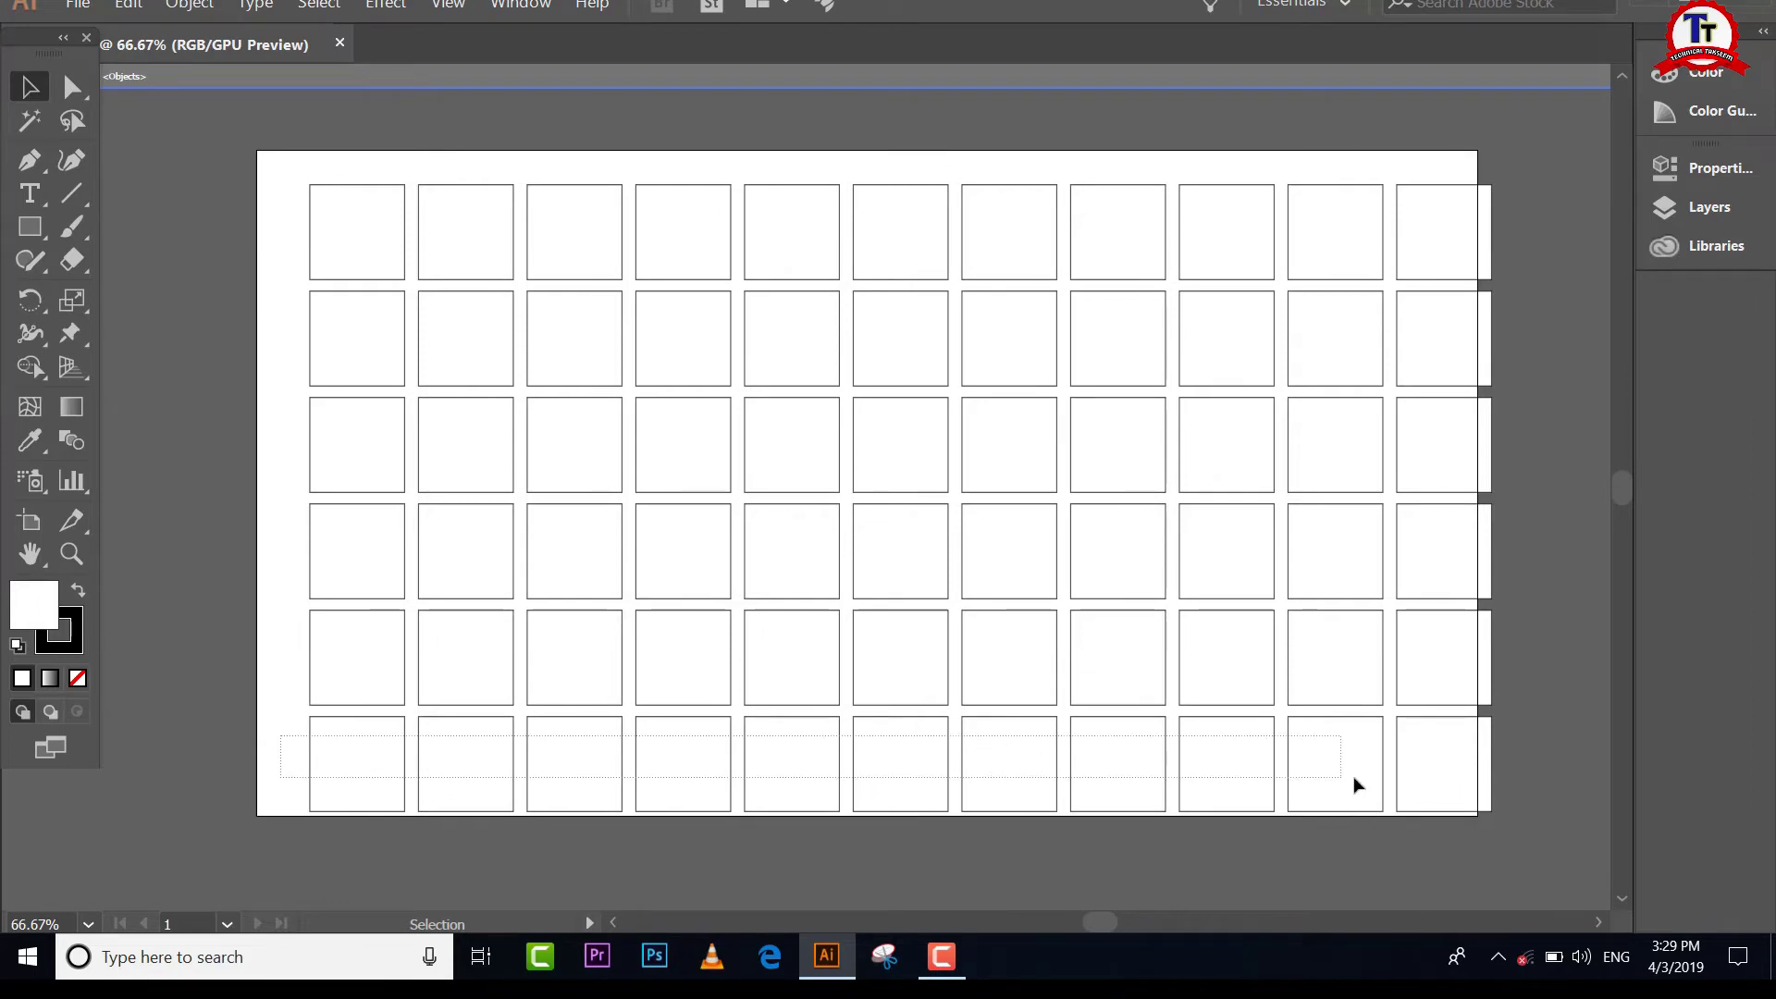
left_click_drag(1001, 768, 1494, 764)
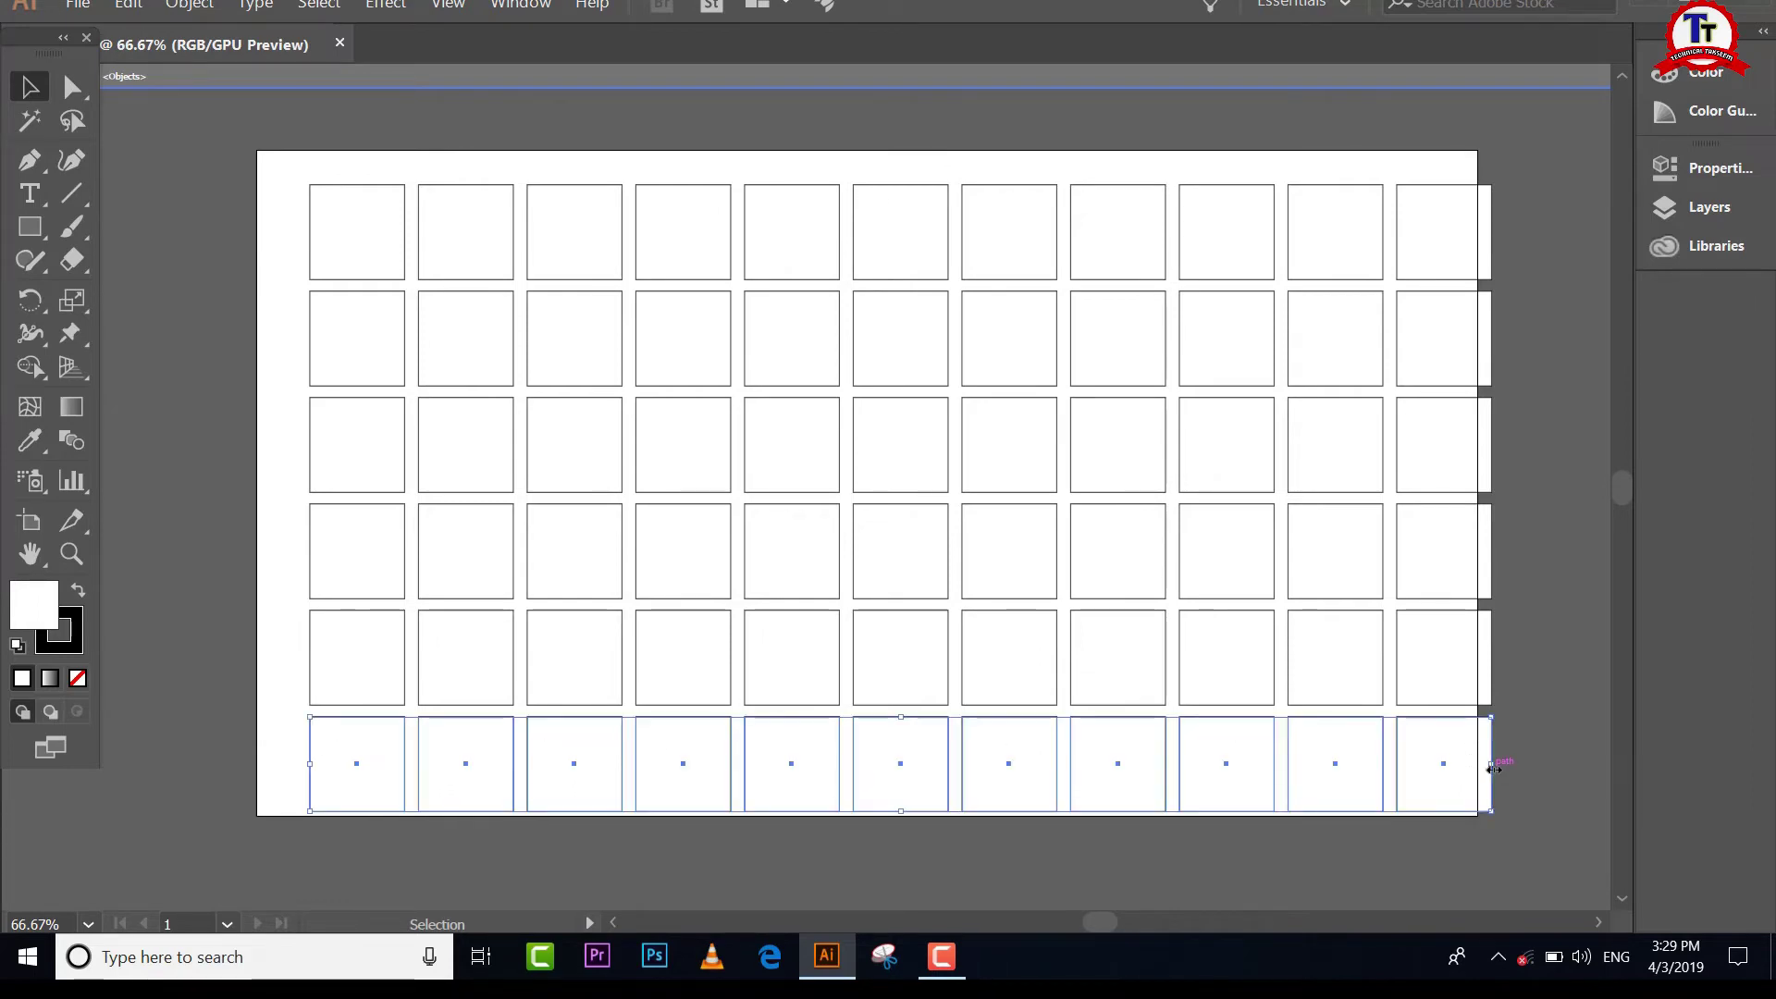
left_click_drag(290, 534, 1480, 568)
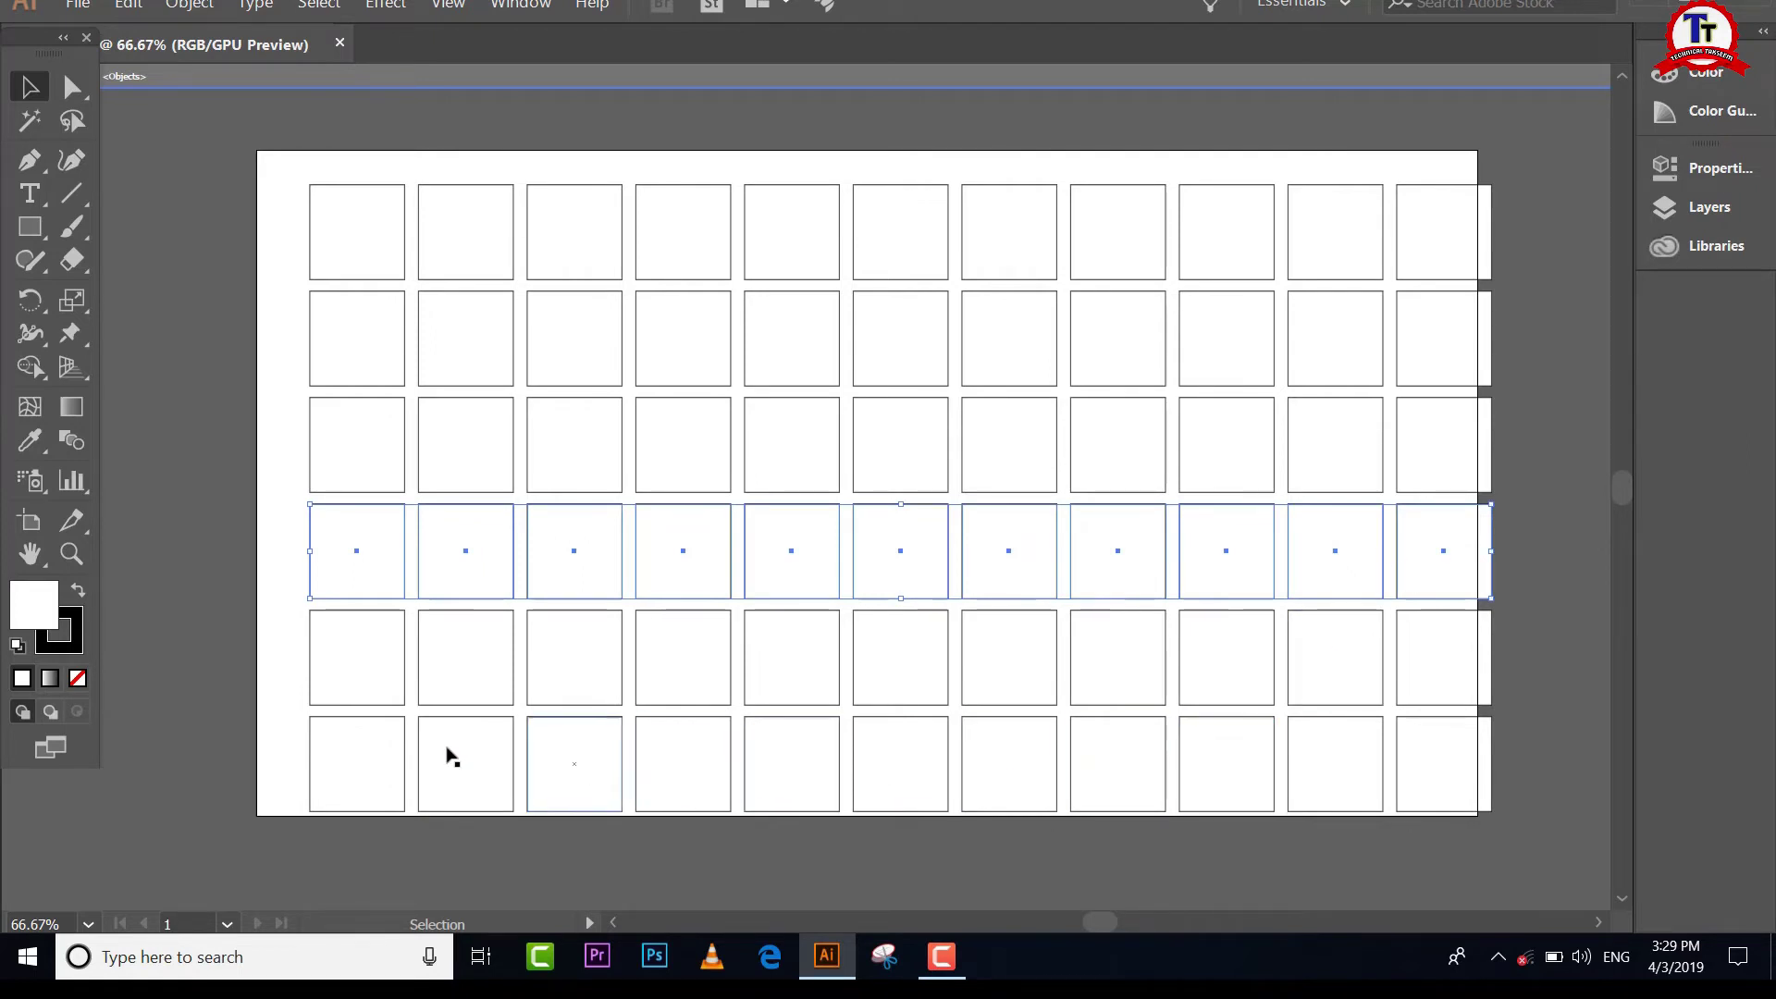
left_click_drag(286, 752, 1471, 757)
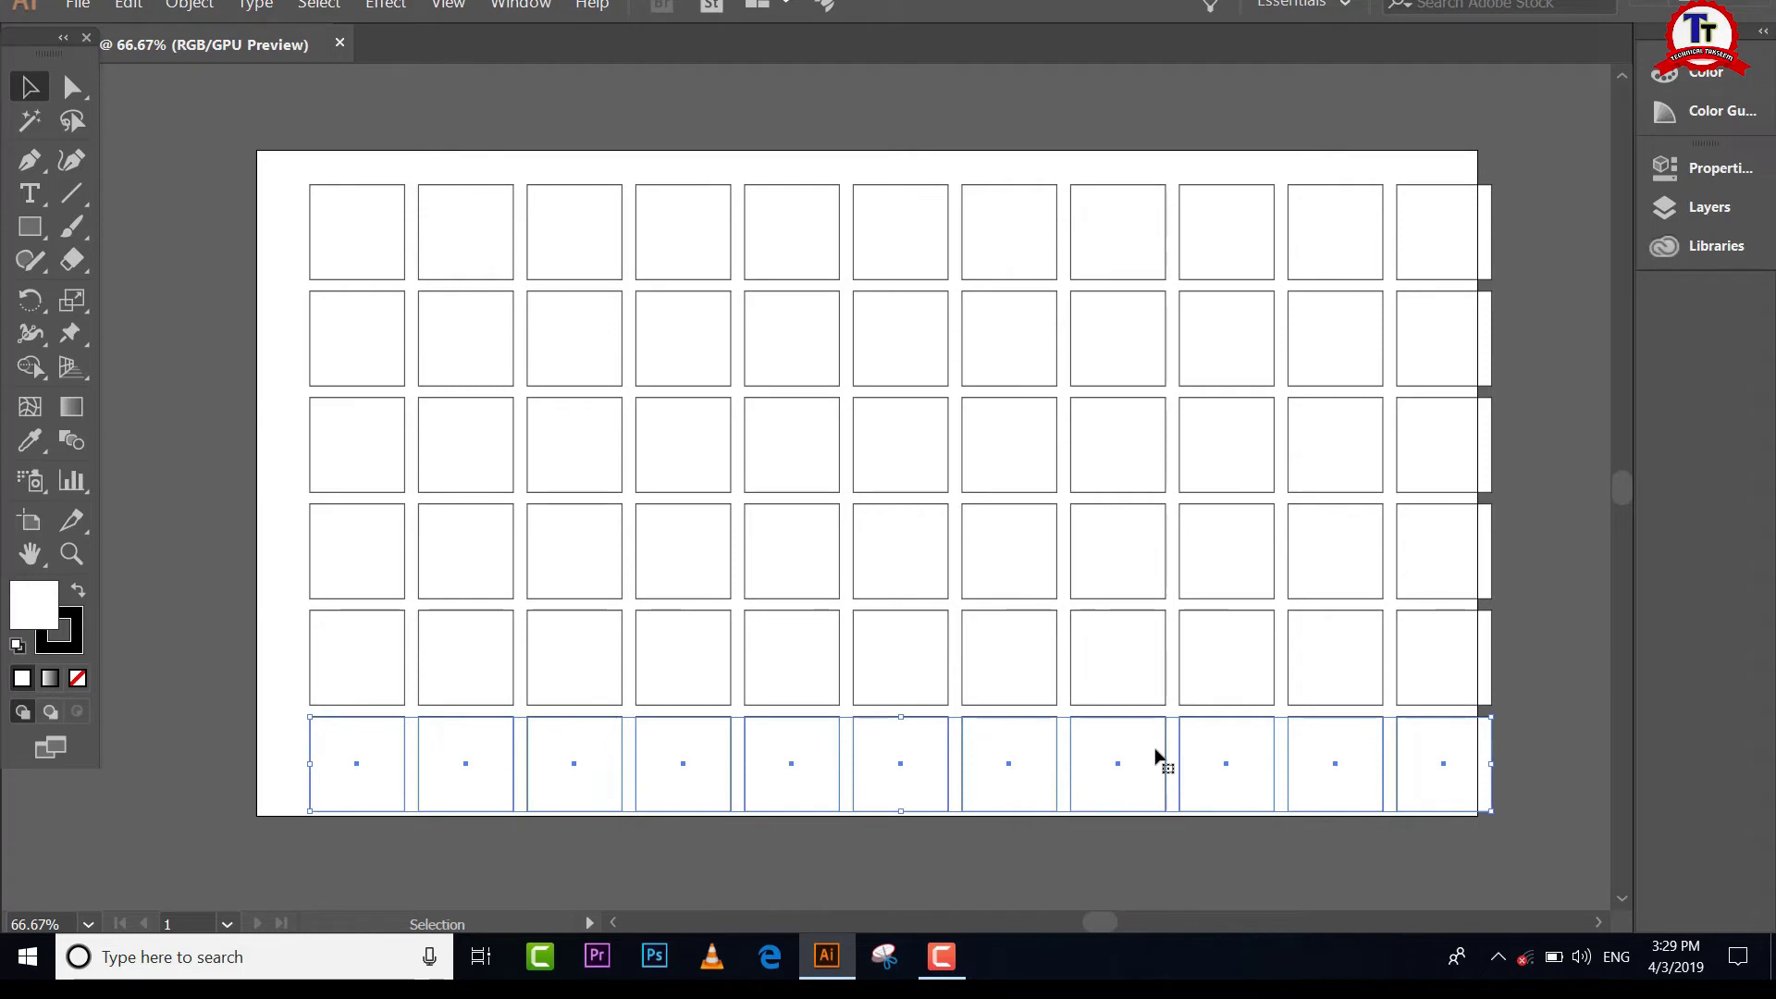
Step: Select the fourth and bottom rows of squares and delete them
left_click(274, 769)
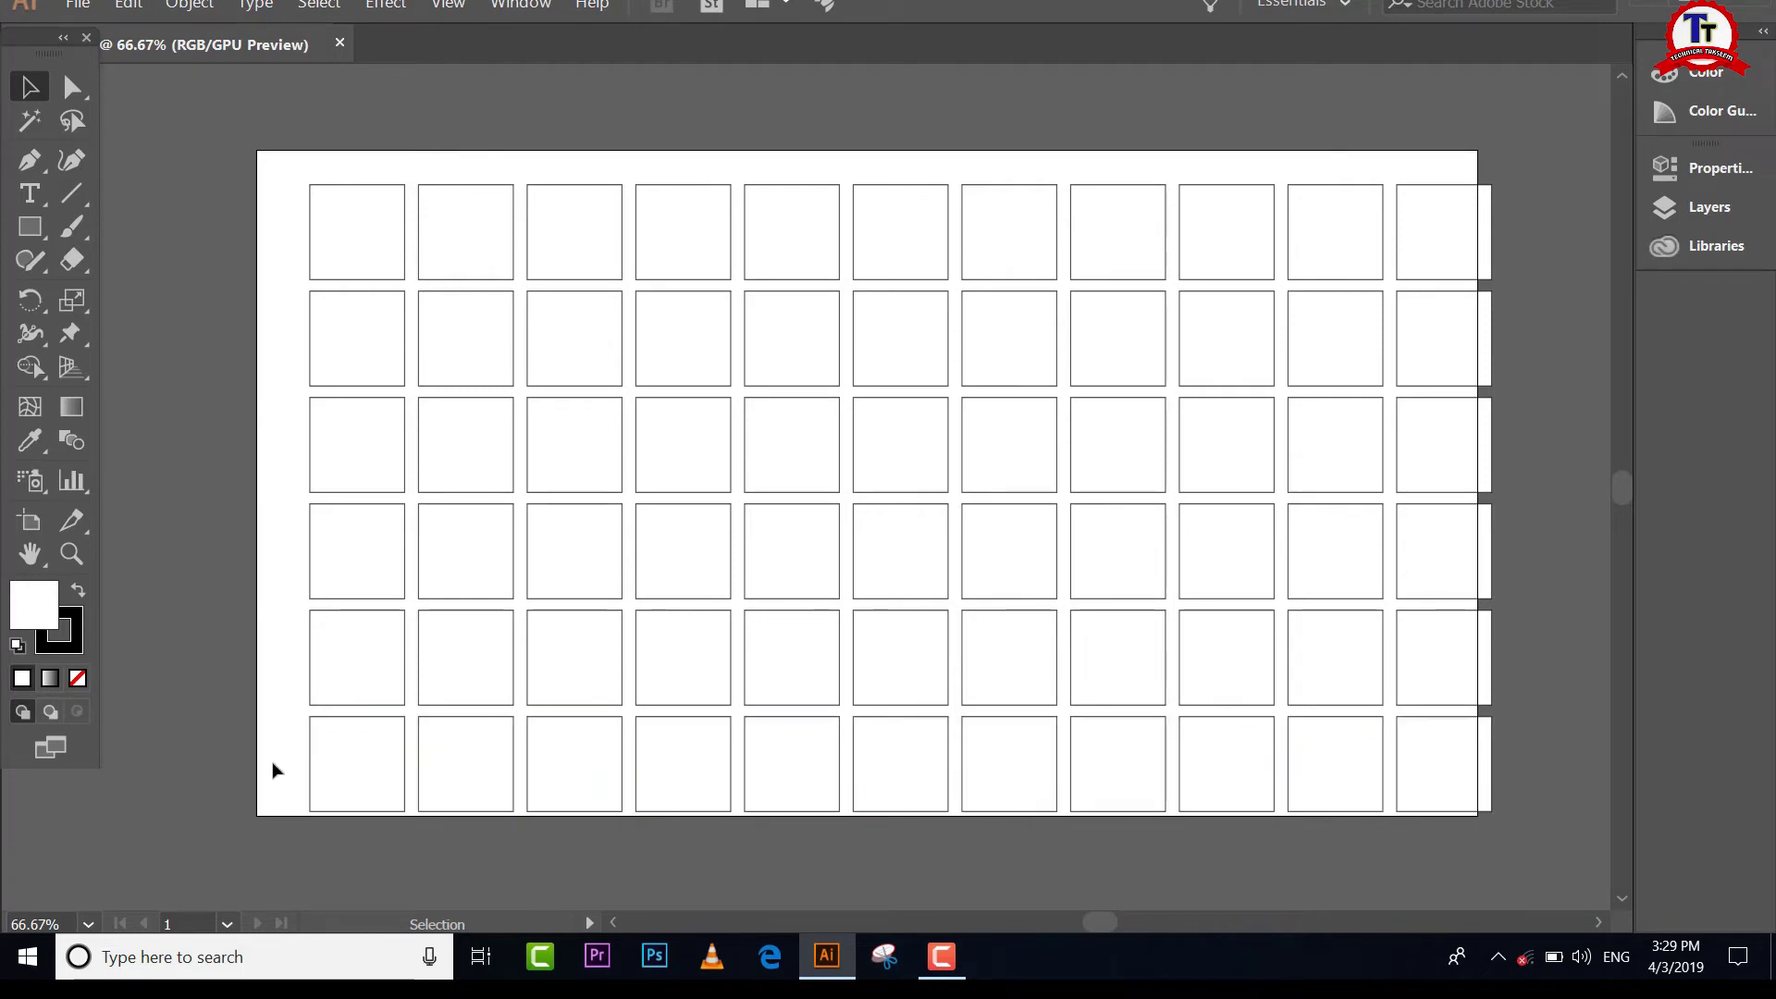
left_click_drag(277, 754, 1480, 763)
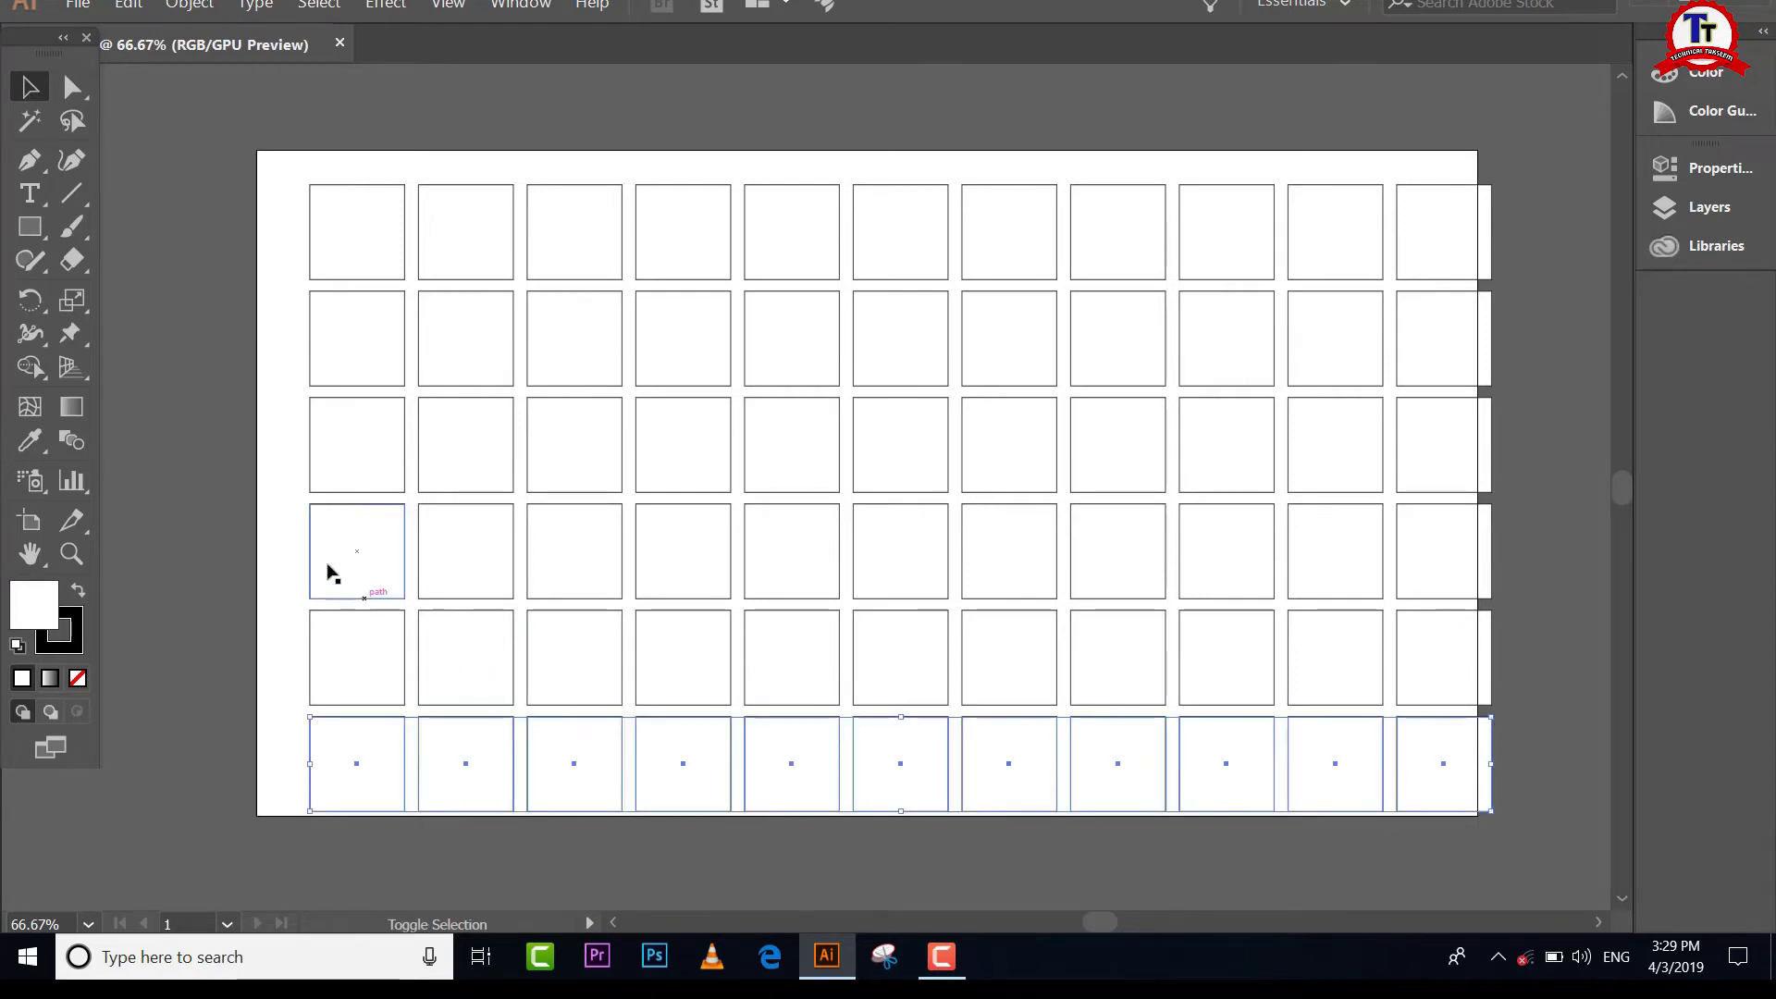
left_click_drag(287, 534, 1414, 571)
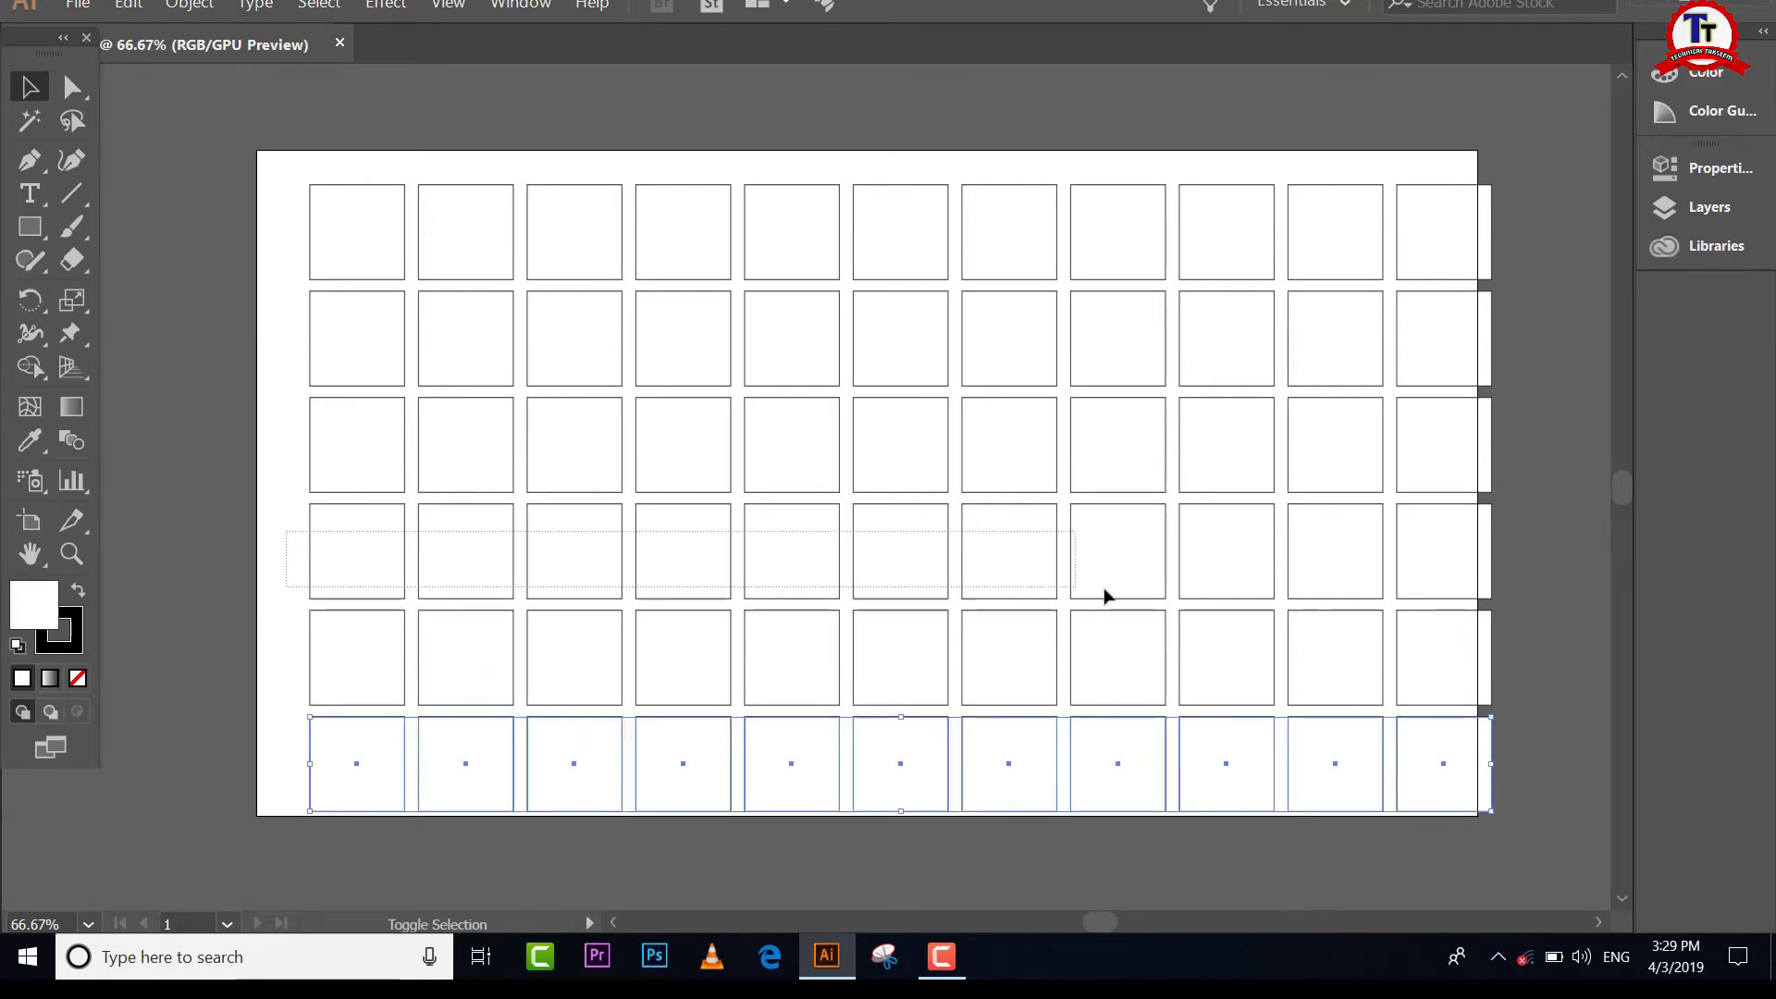
left_click_drag(1414, 571, 1475, 568)
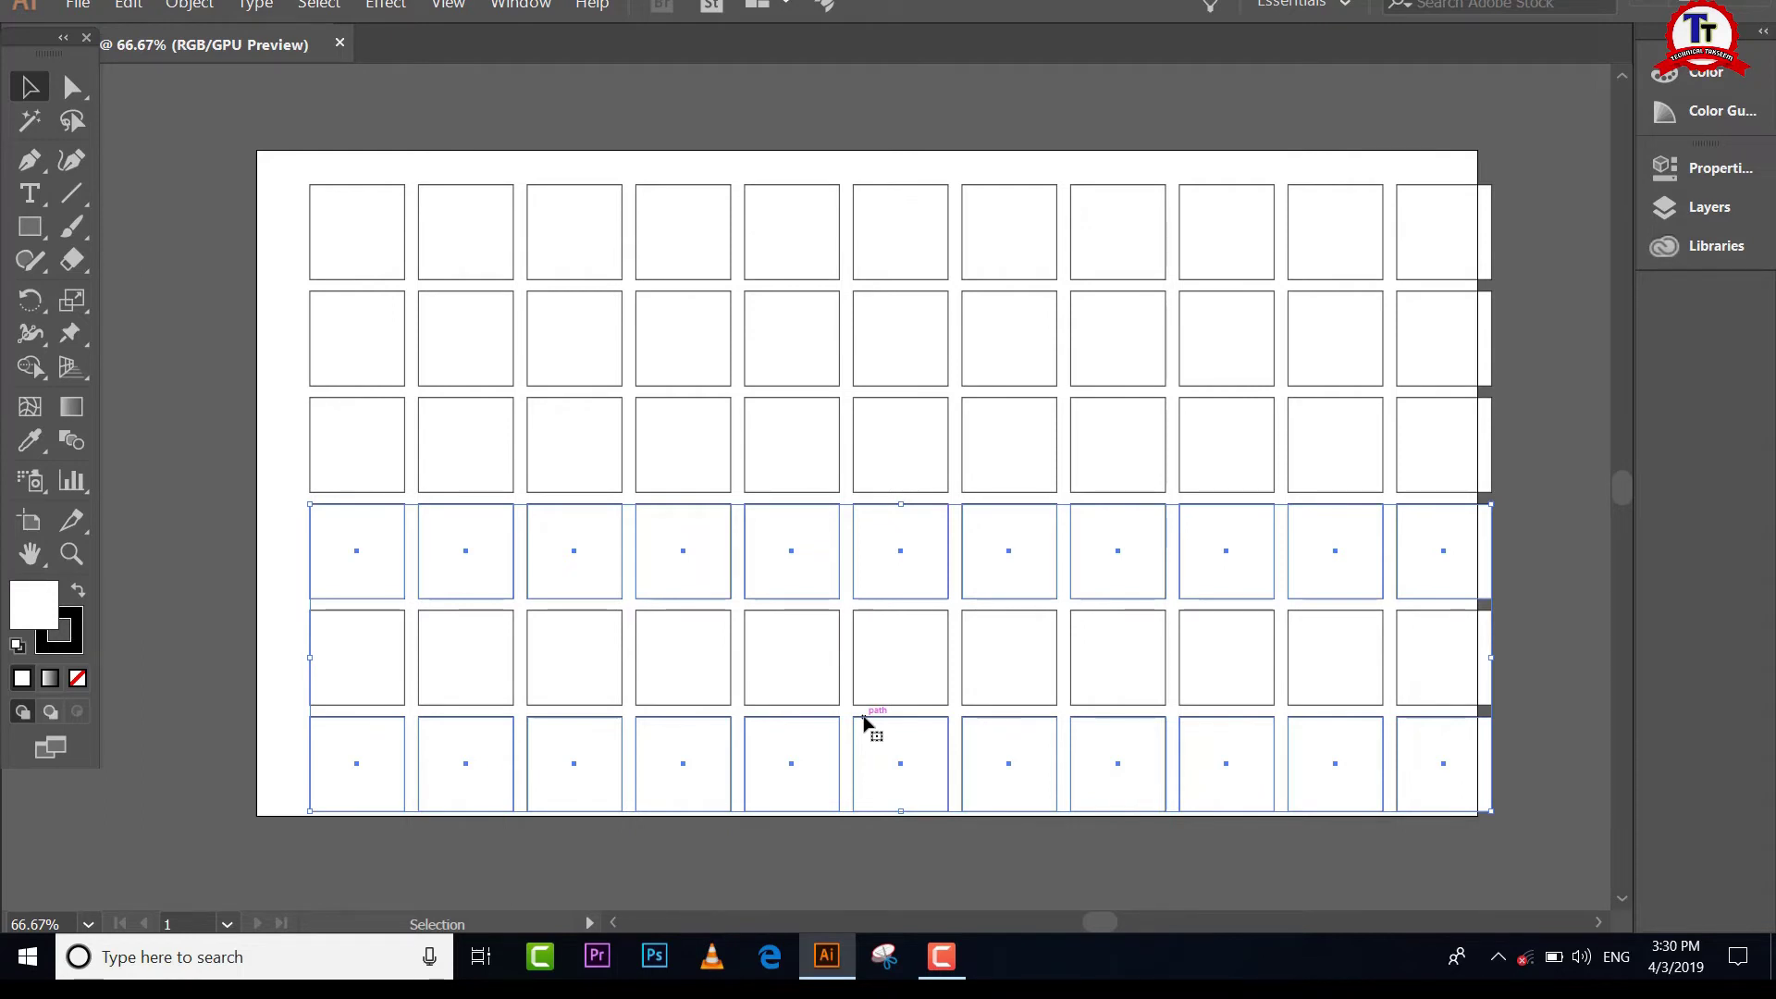
key("Delete")
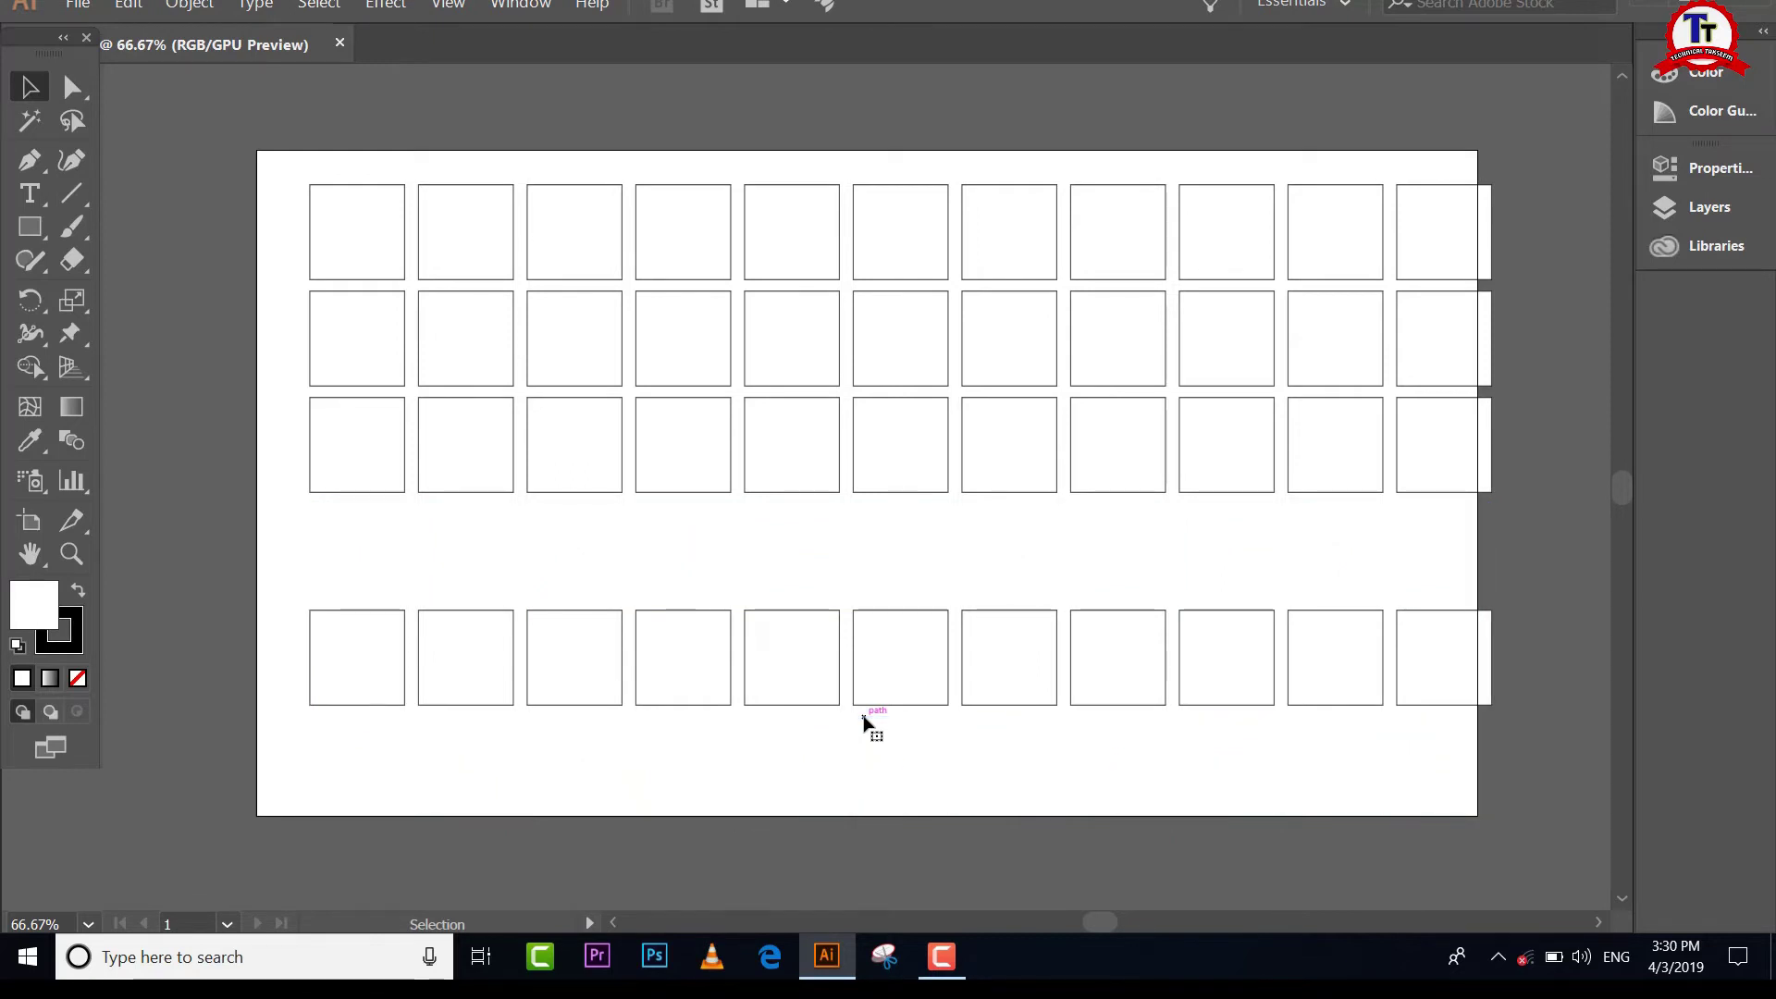
Step: Restore the deleted rows, deselect, and select the bottom row of squares
key("ctrl+z")
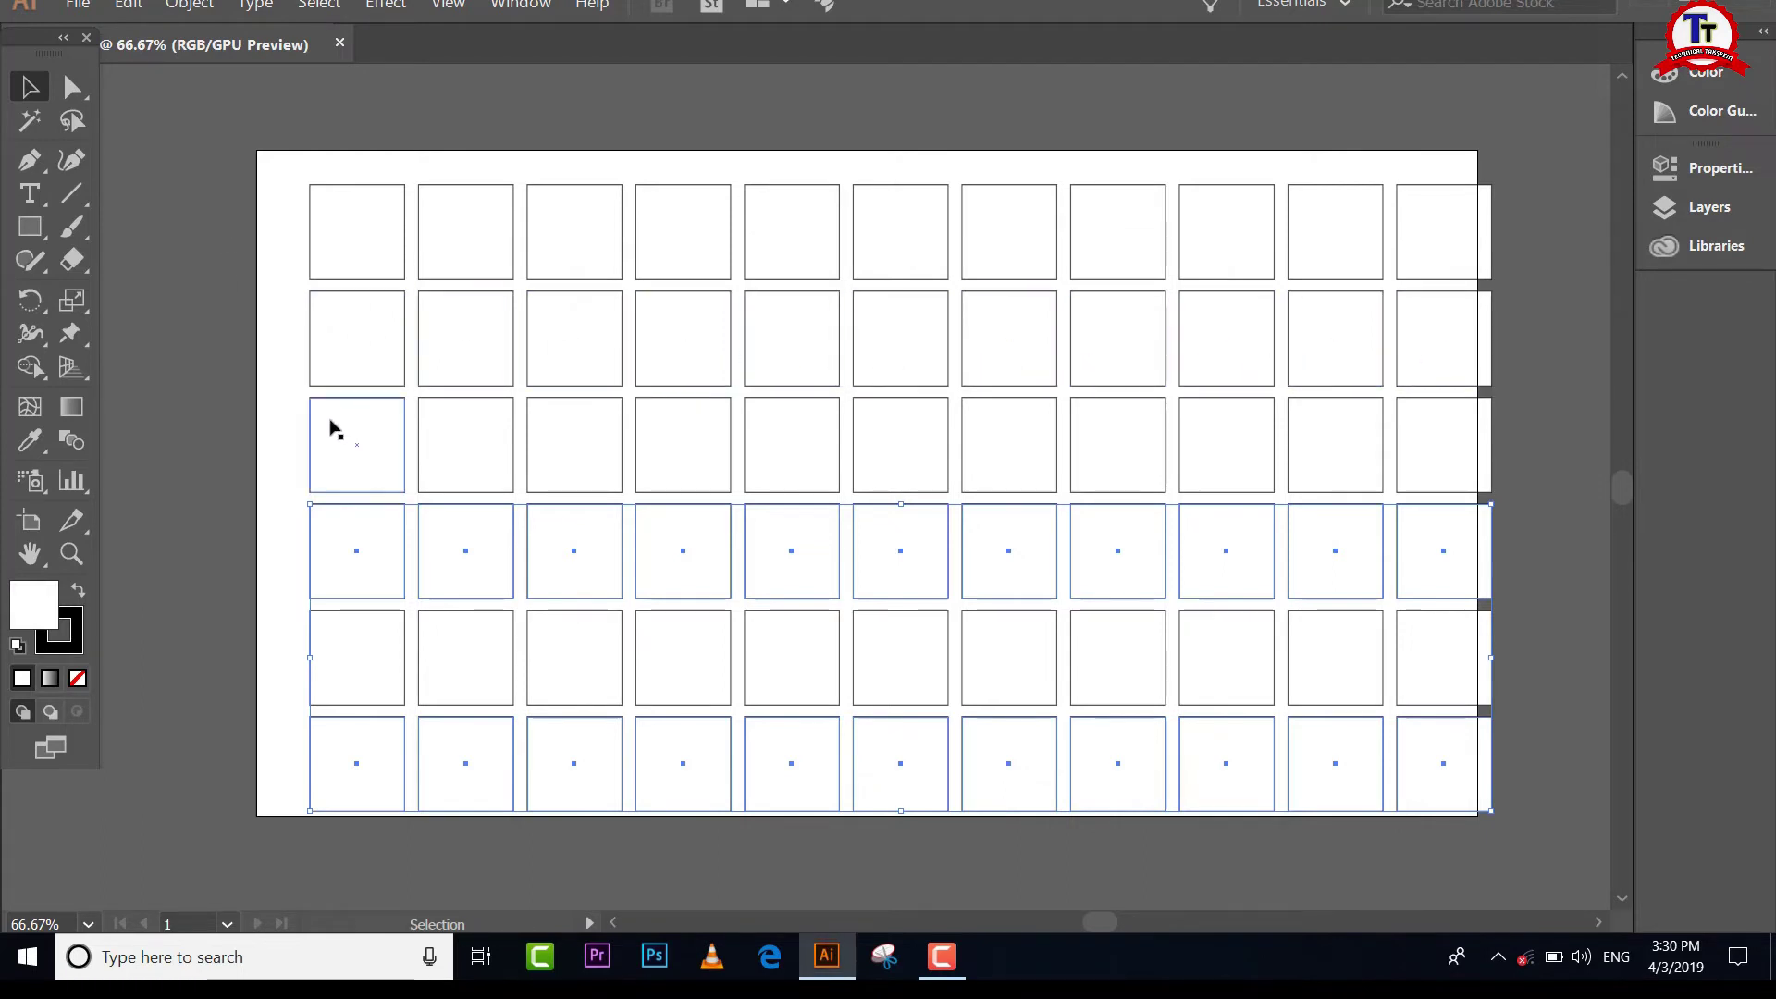
key("Delete")
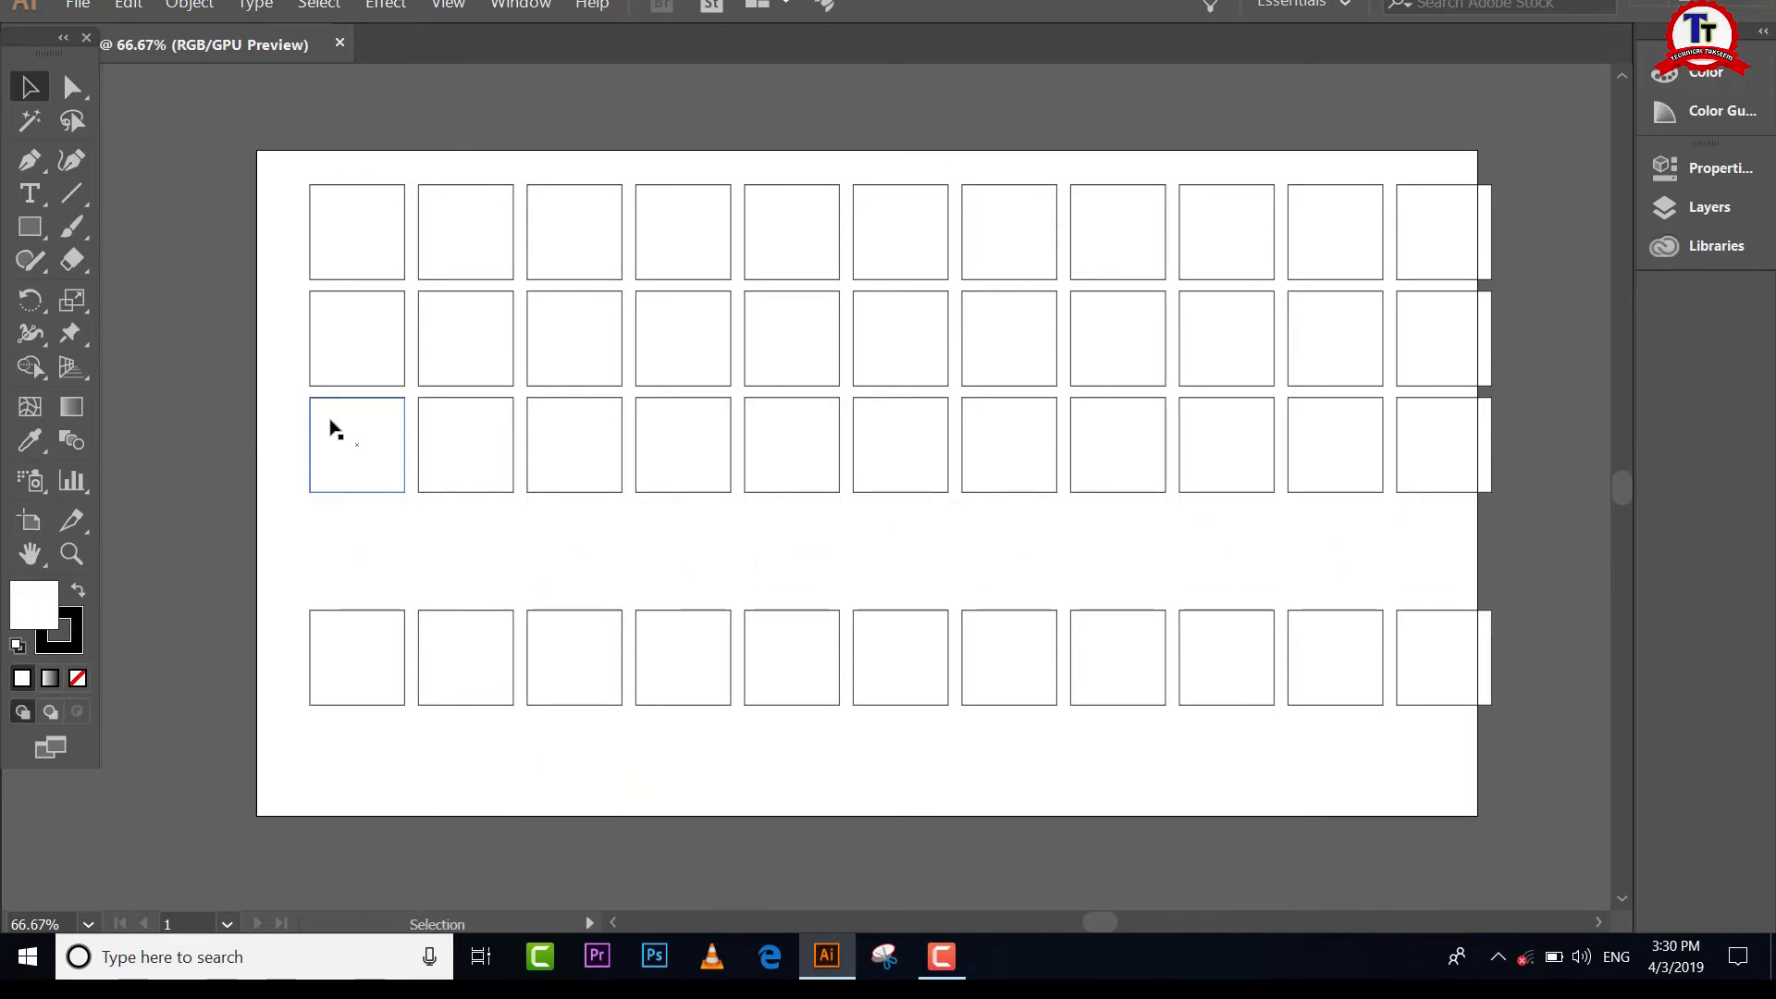
key("ctrl")
key("ctrl+z")
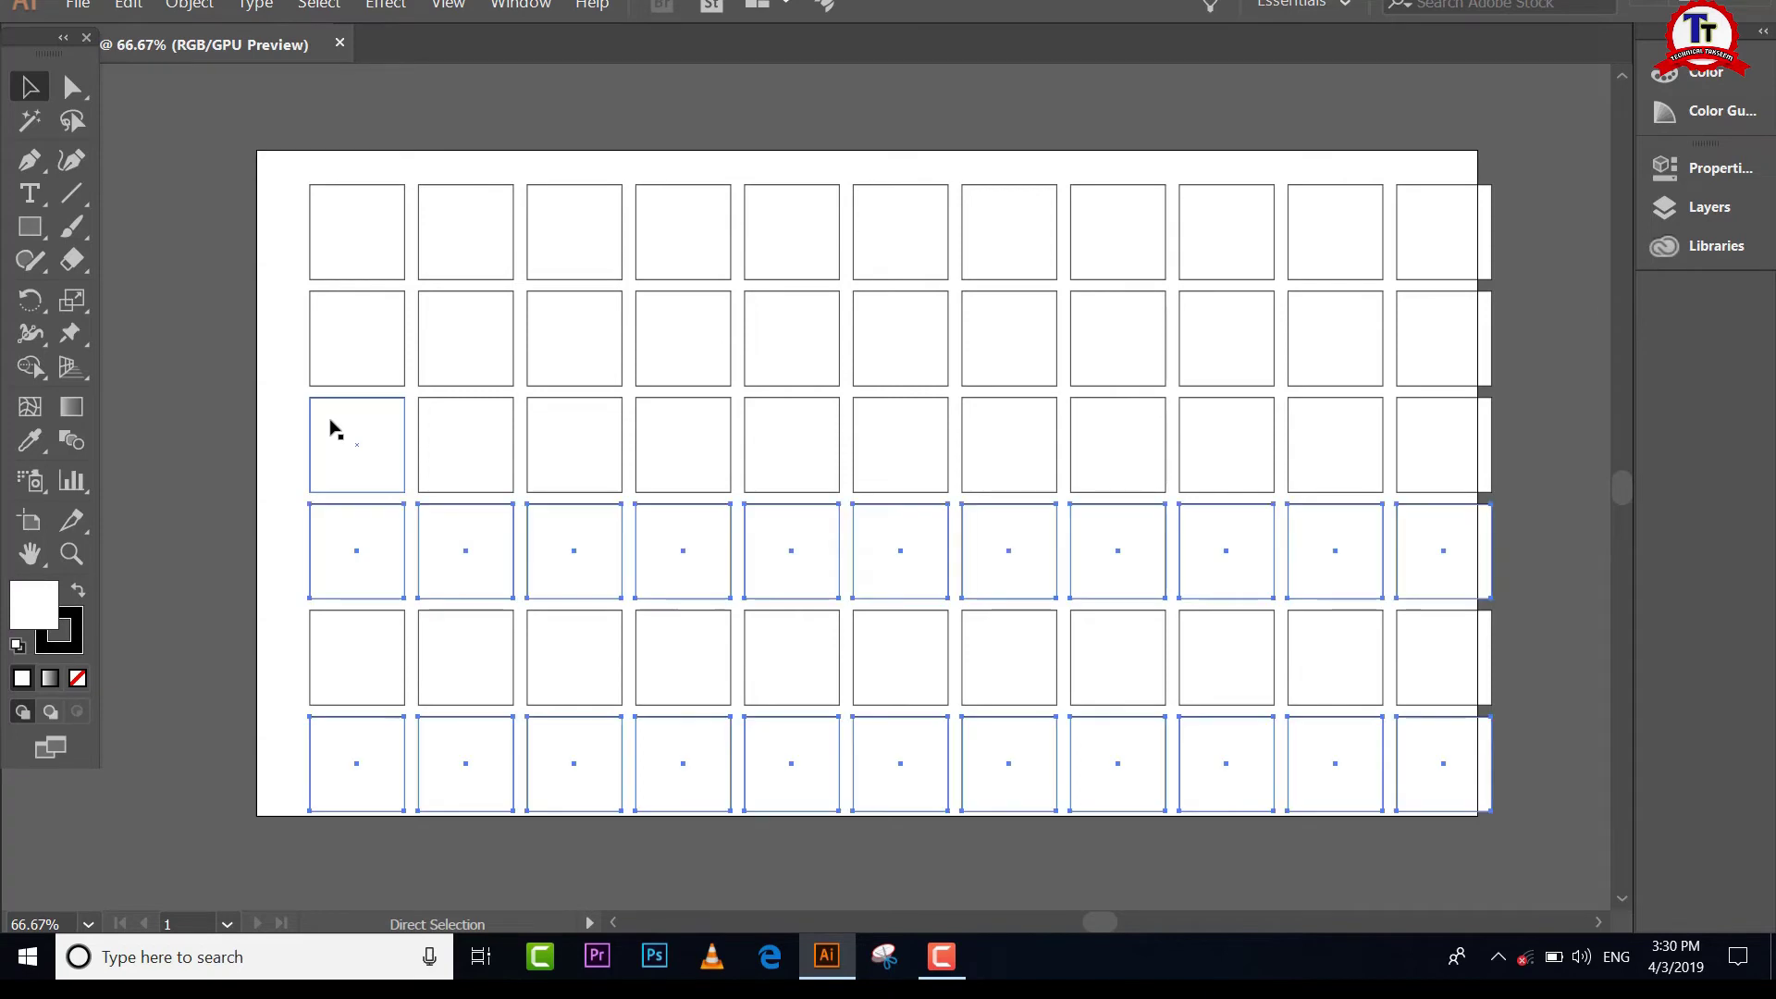
left_click(268, 361)
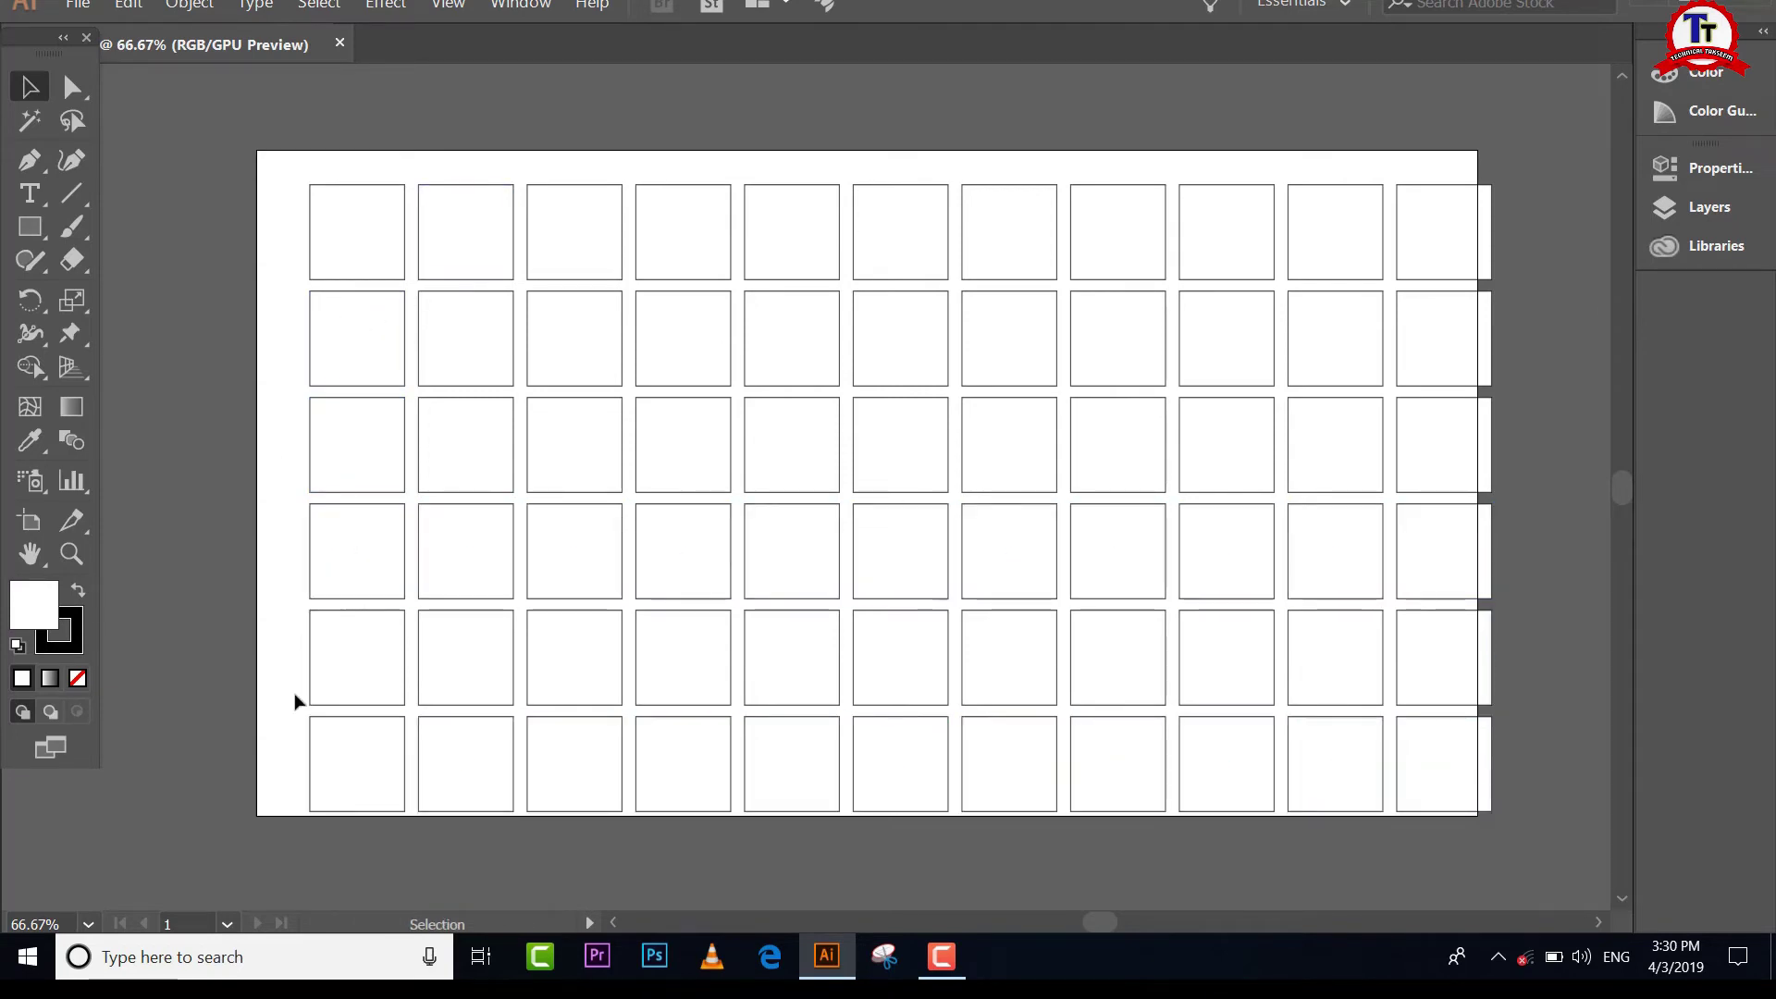
left_click_drag(275, 732, 1480, 783)
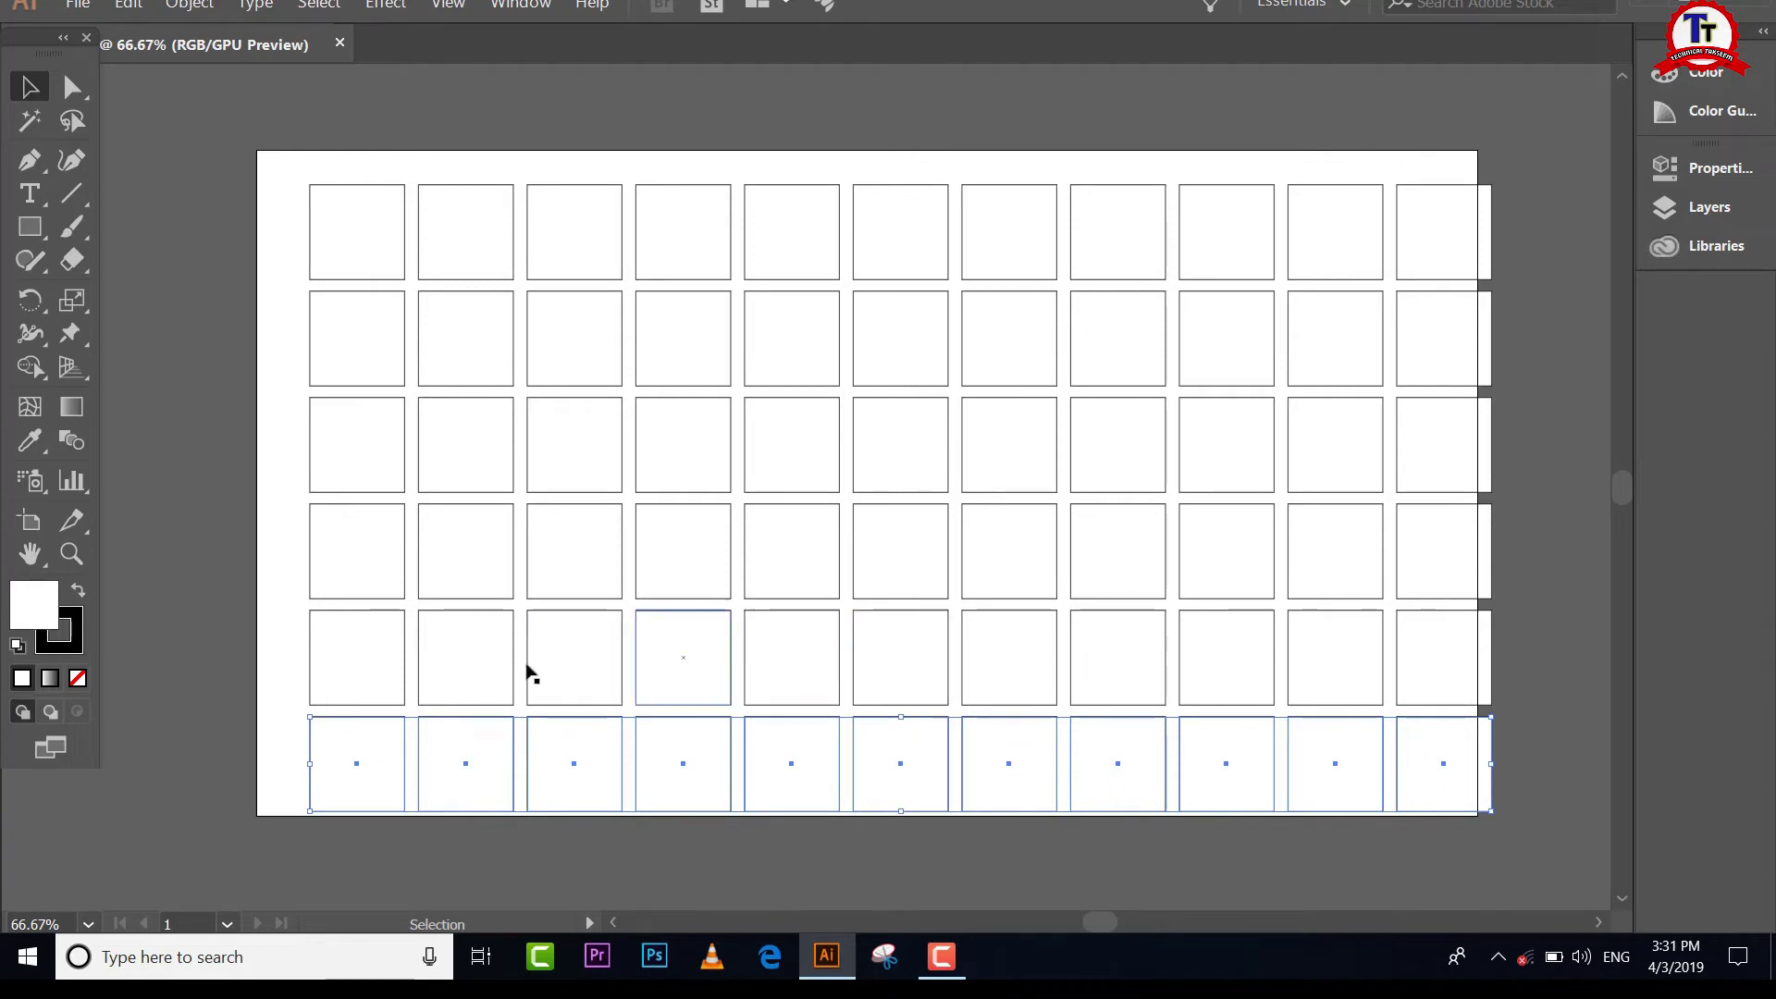
Step: Cancel the Color Picker and select all eleven squares in the bottom row
double_click(28, 617)
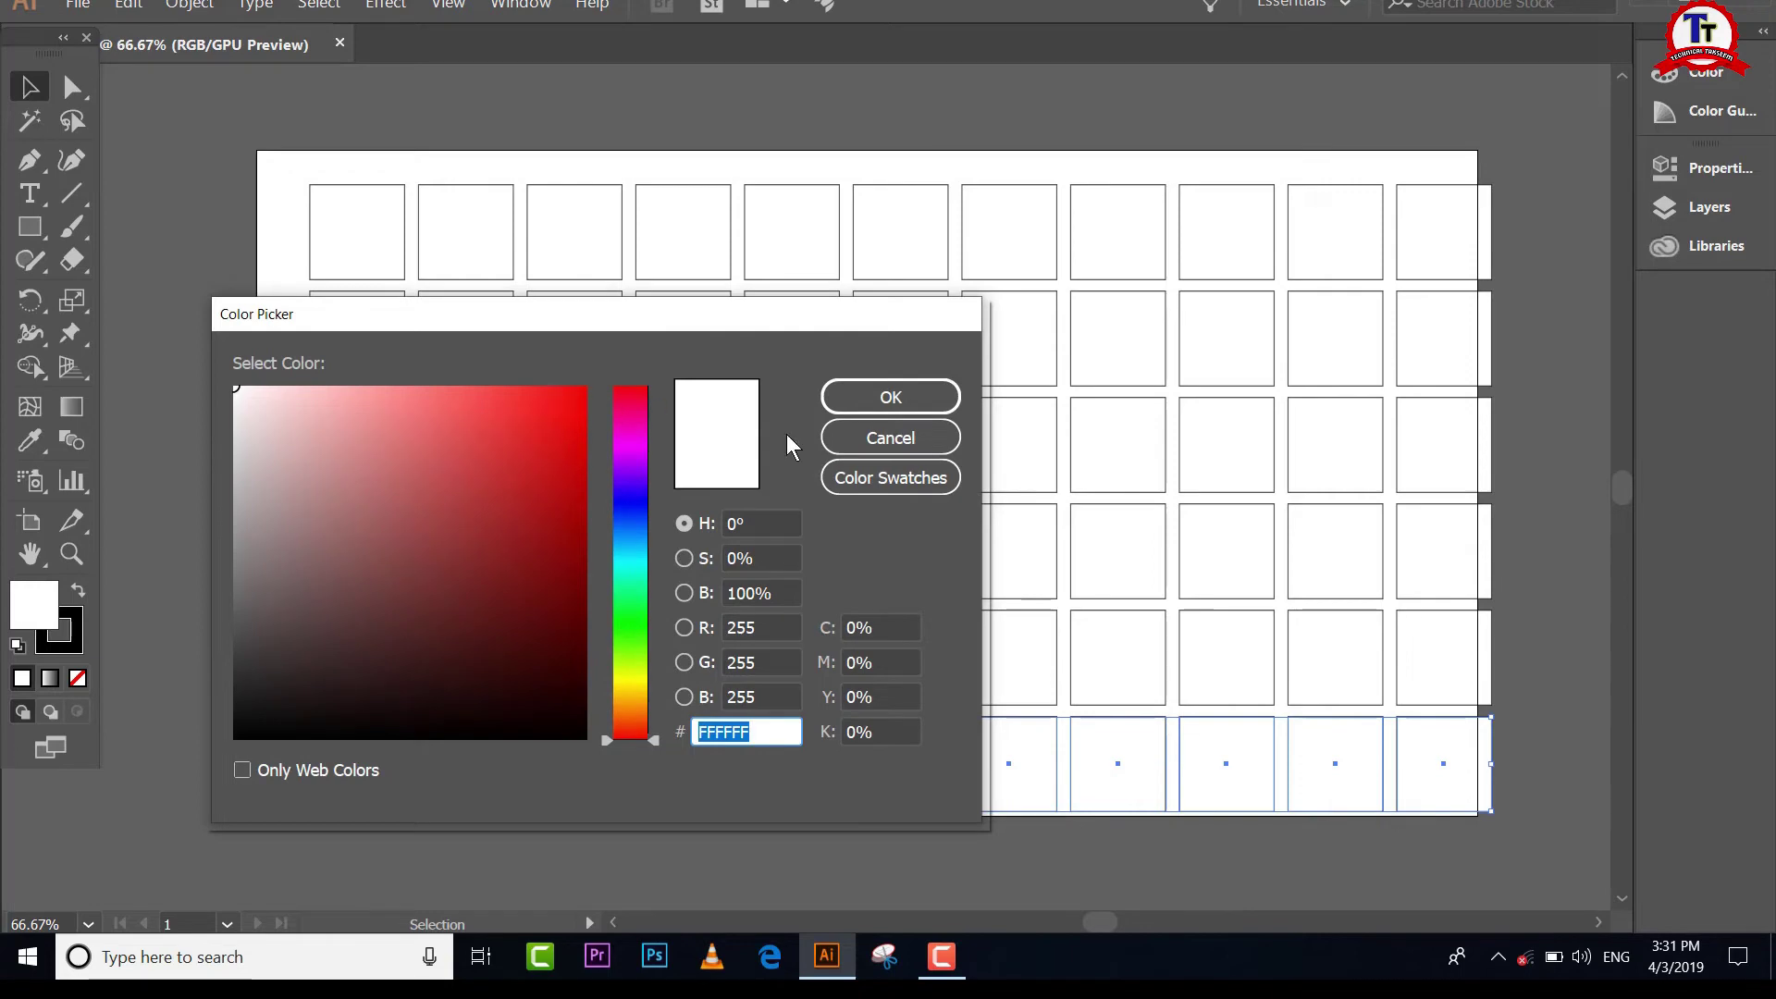
left_click(895, 445)
left_click(897, 449)
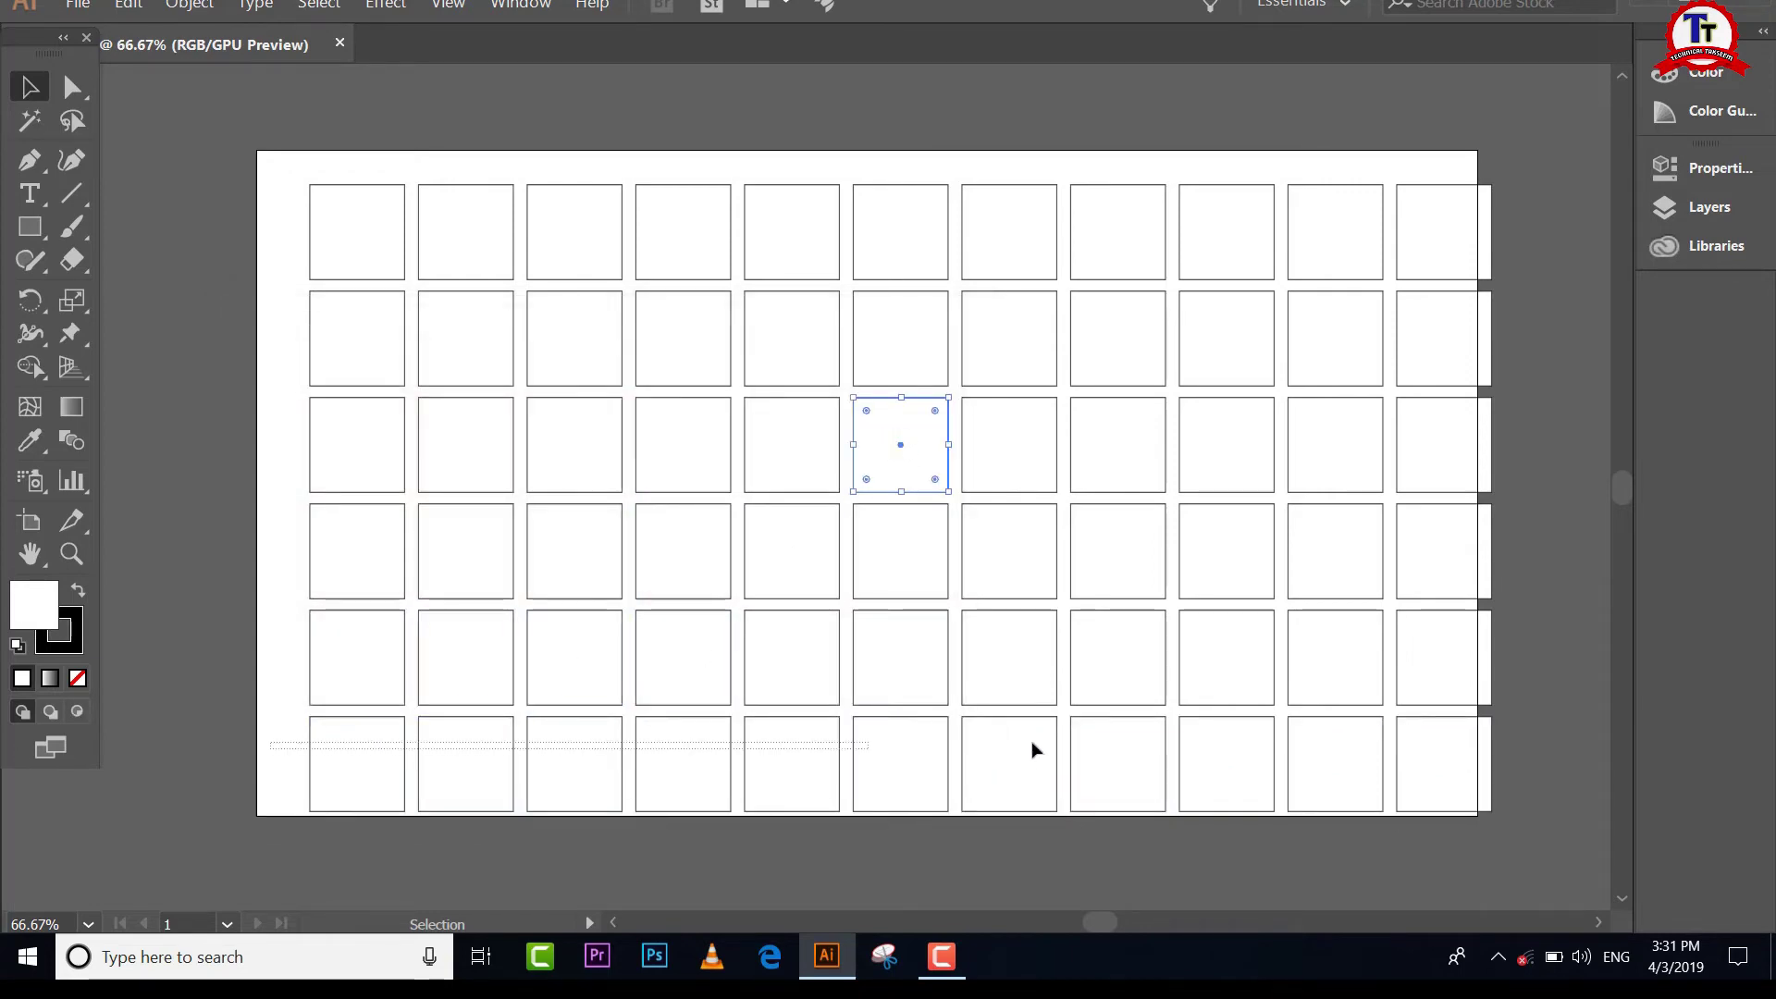
left_click_drag(269, 751, 1446, 771)
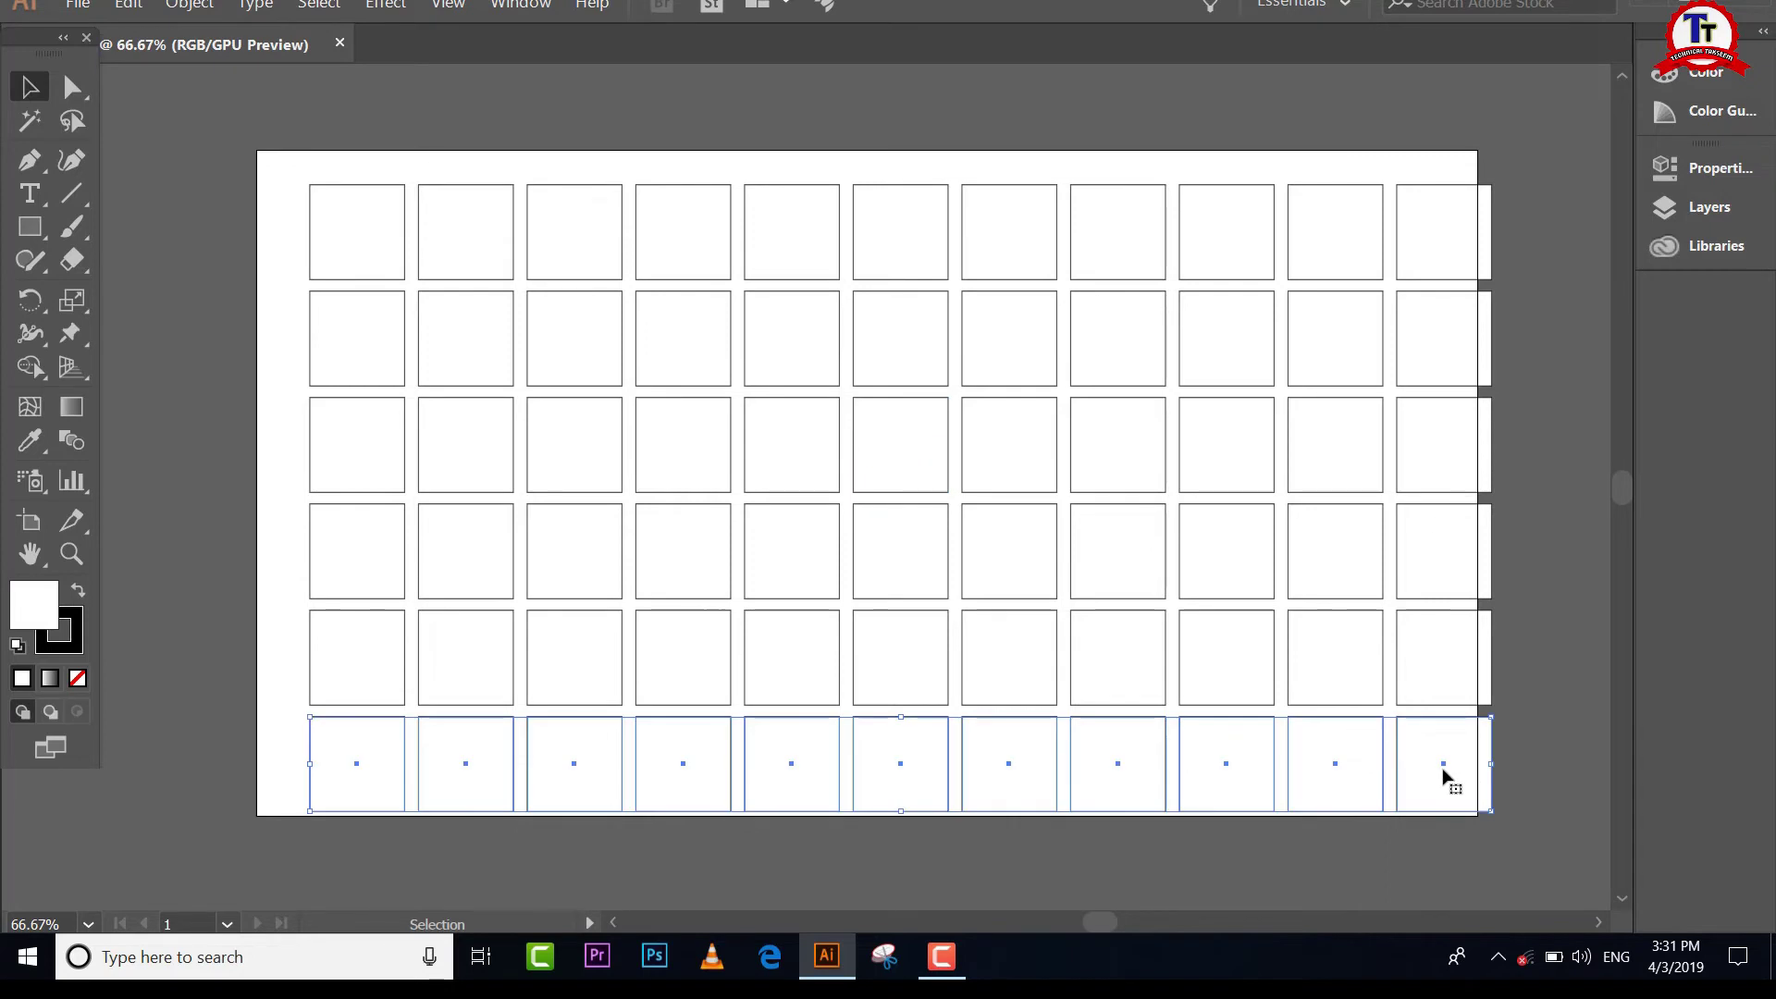
Step: Fill the bottom row dark red 450001 via the Color panel, then select the third row
left_click(1701, 75)
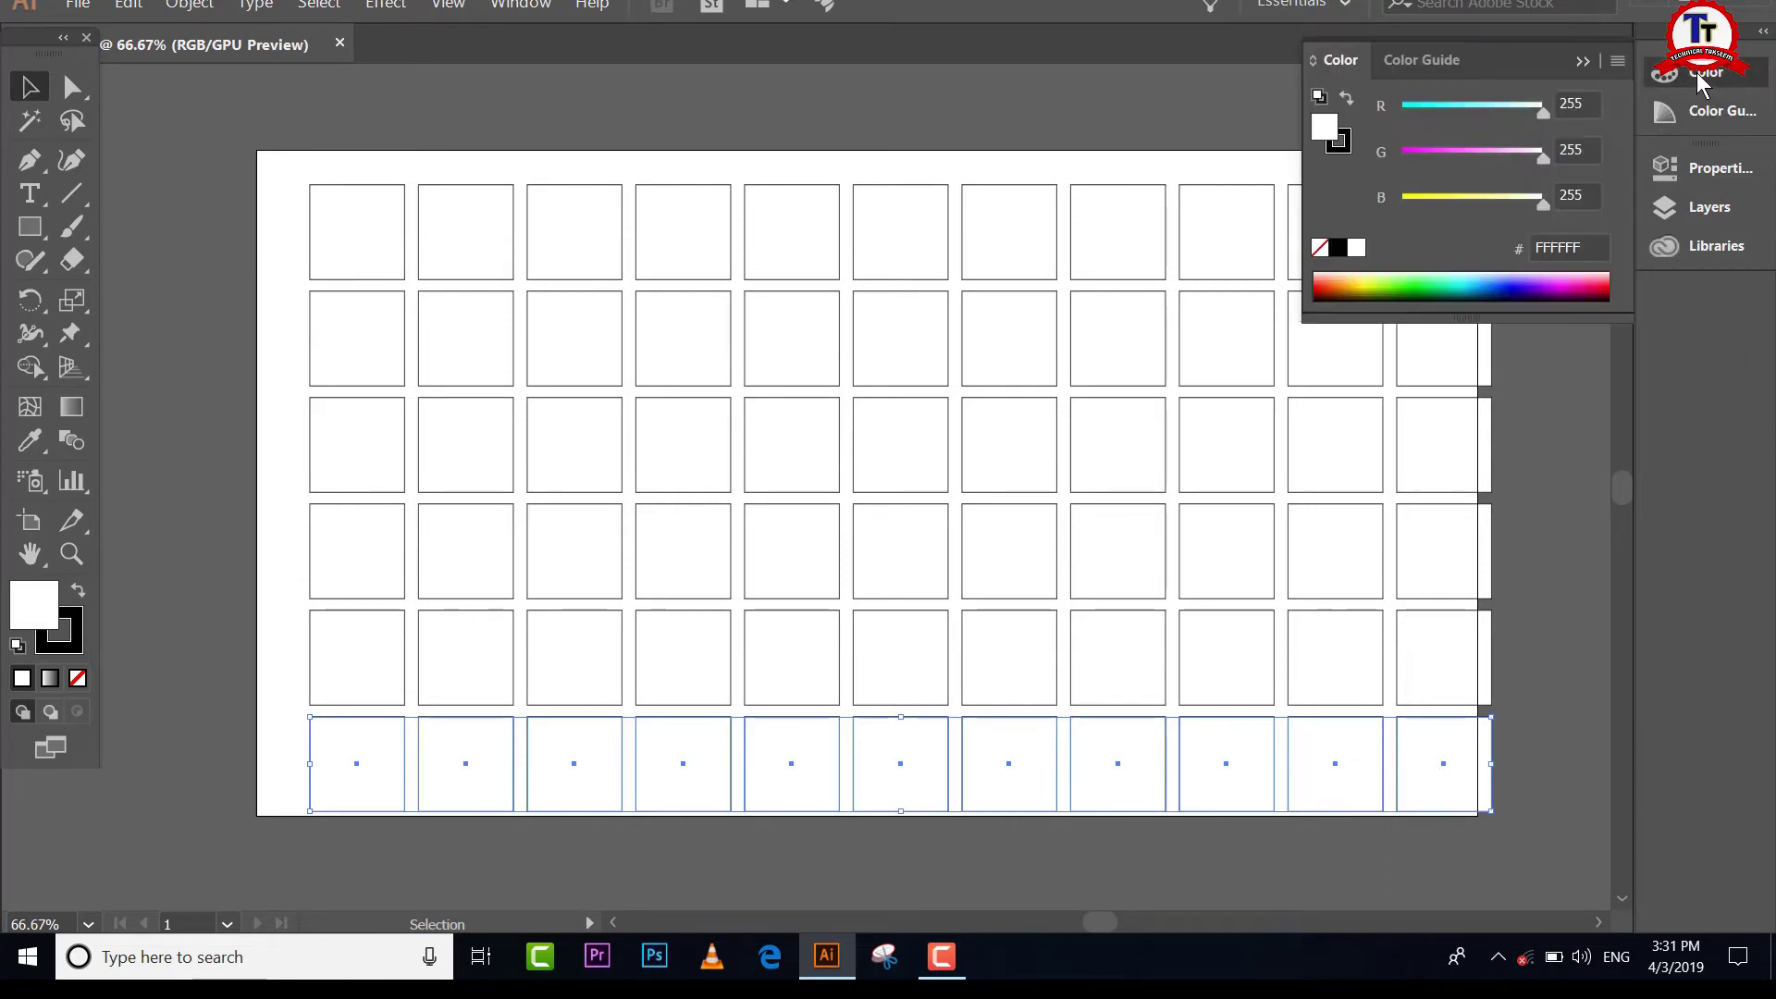
left_click(1506, 288)
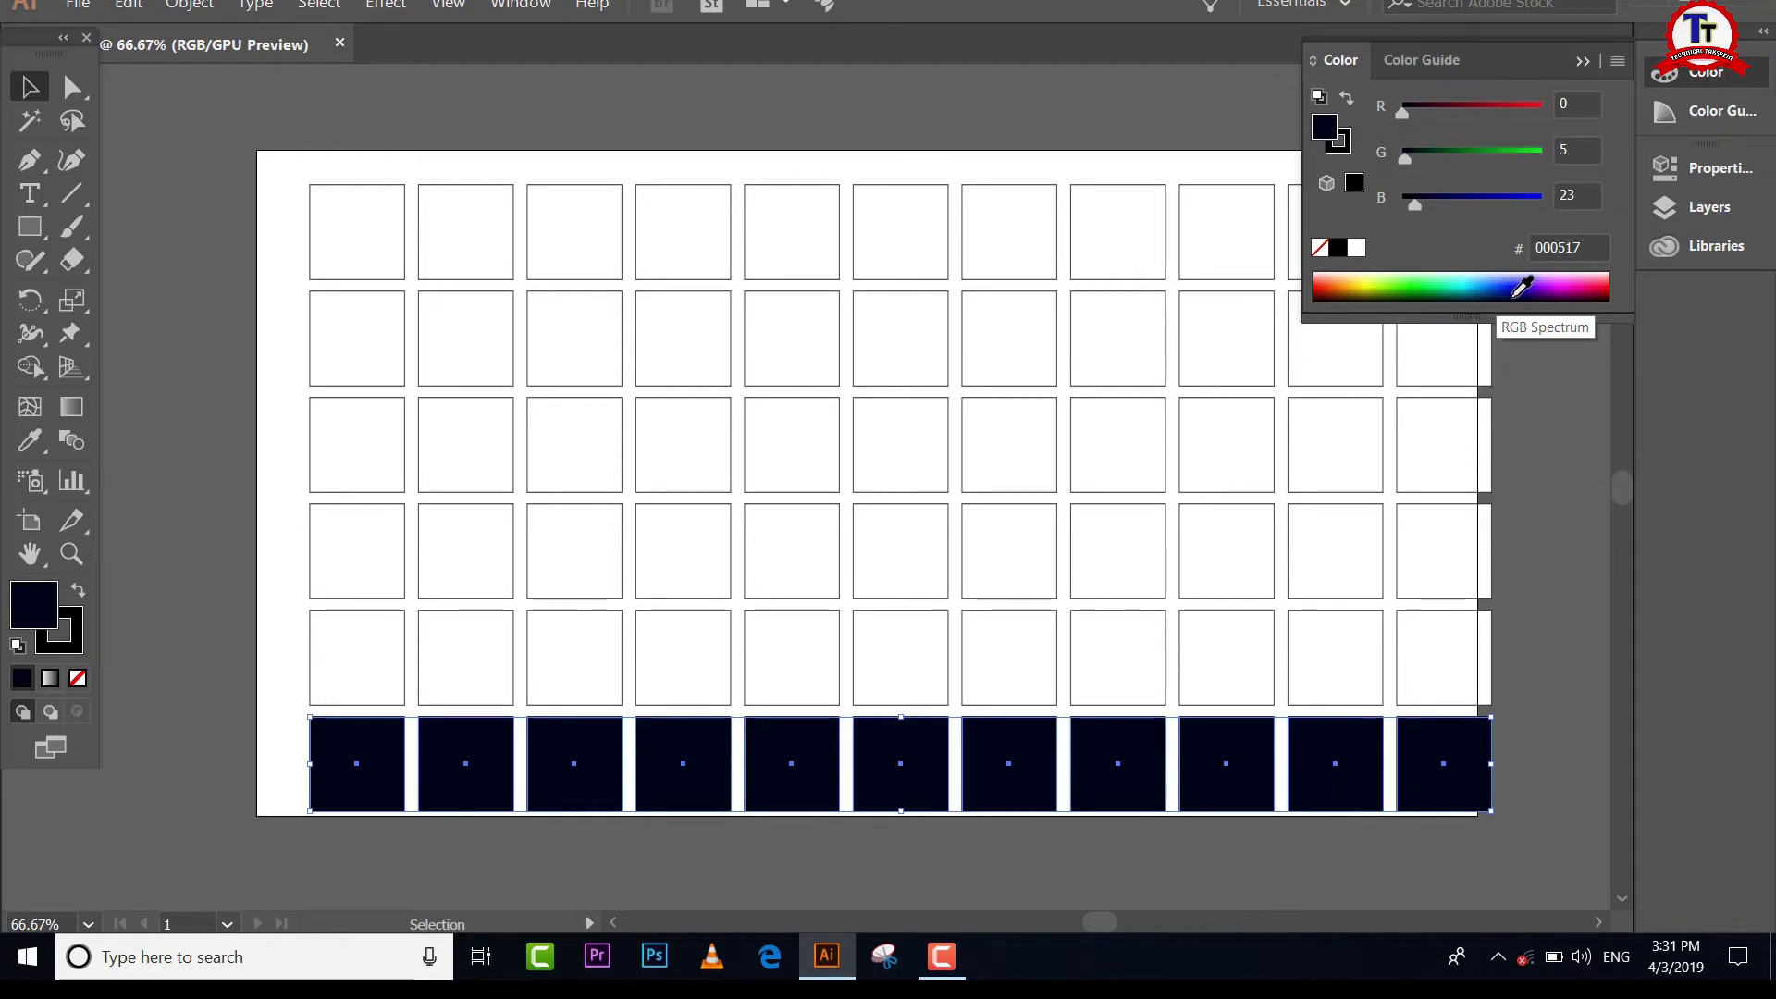
left_click(1392, 286)
left_click_drag(1350, 283, 1489, 280)
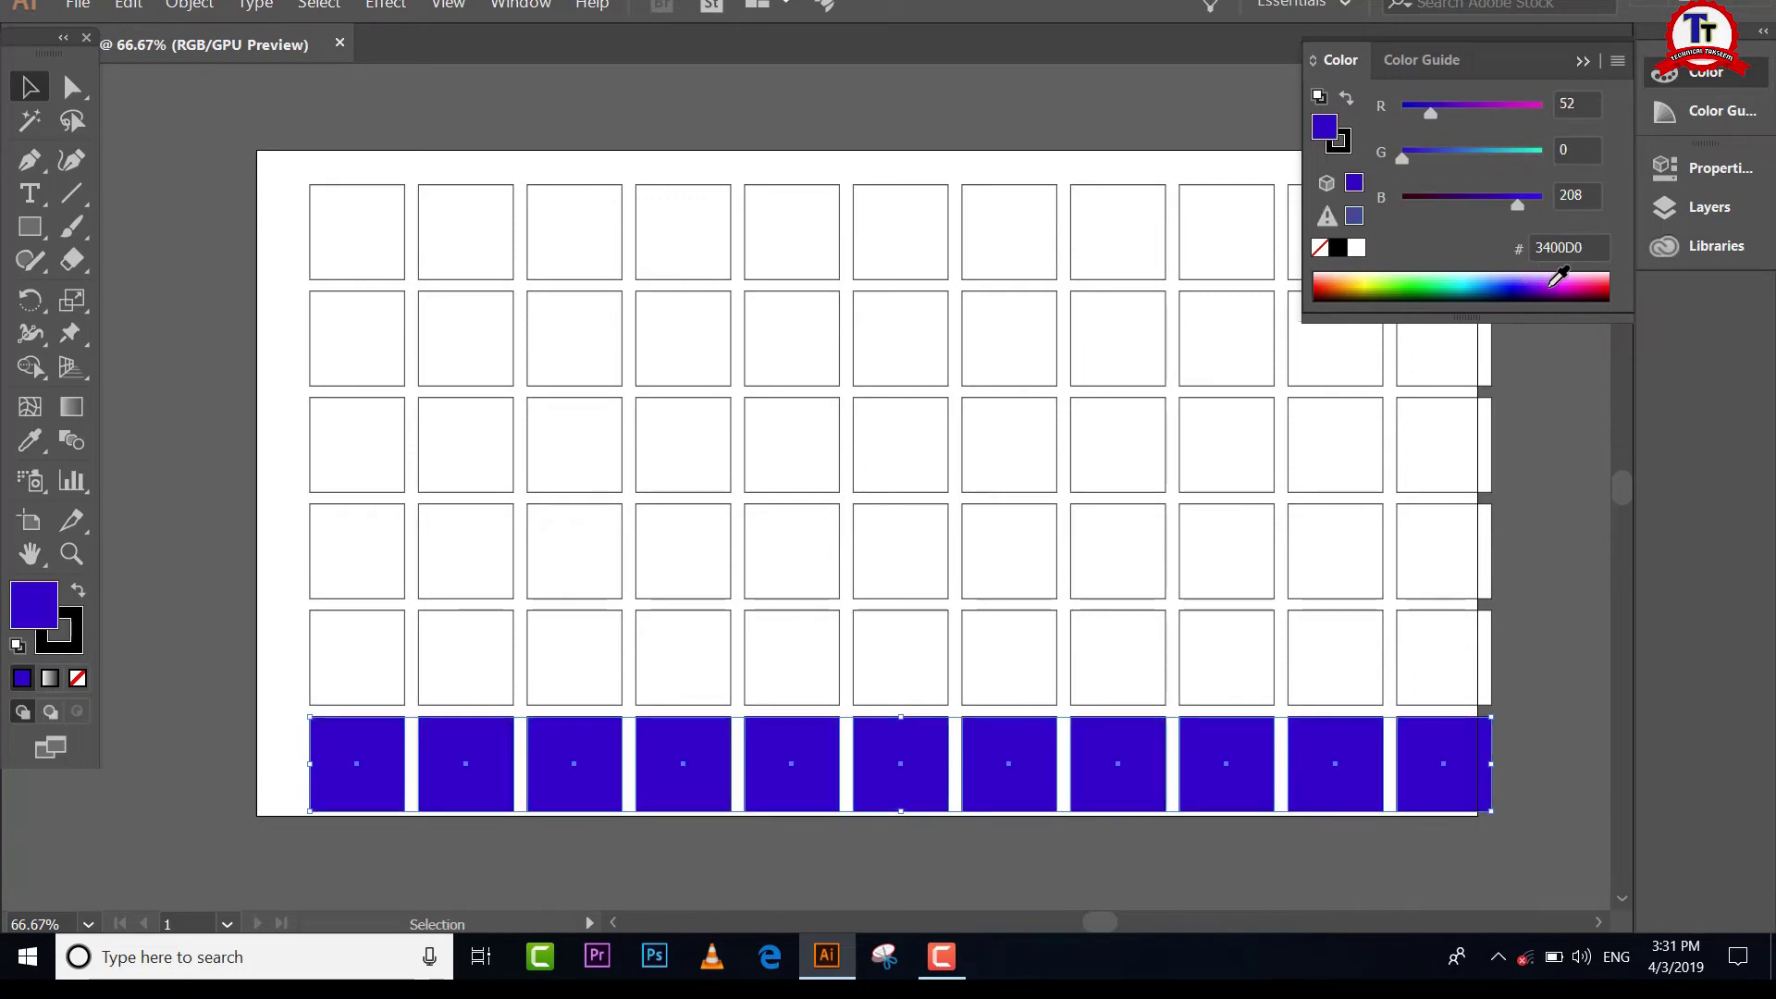
left_click_drag(1489, 280, 1605, 296)
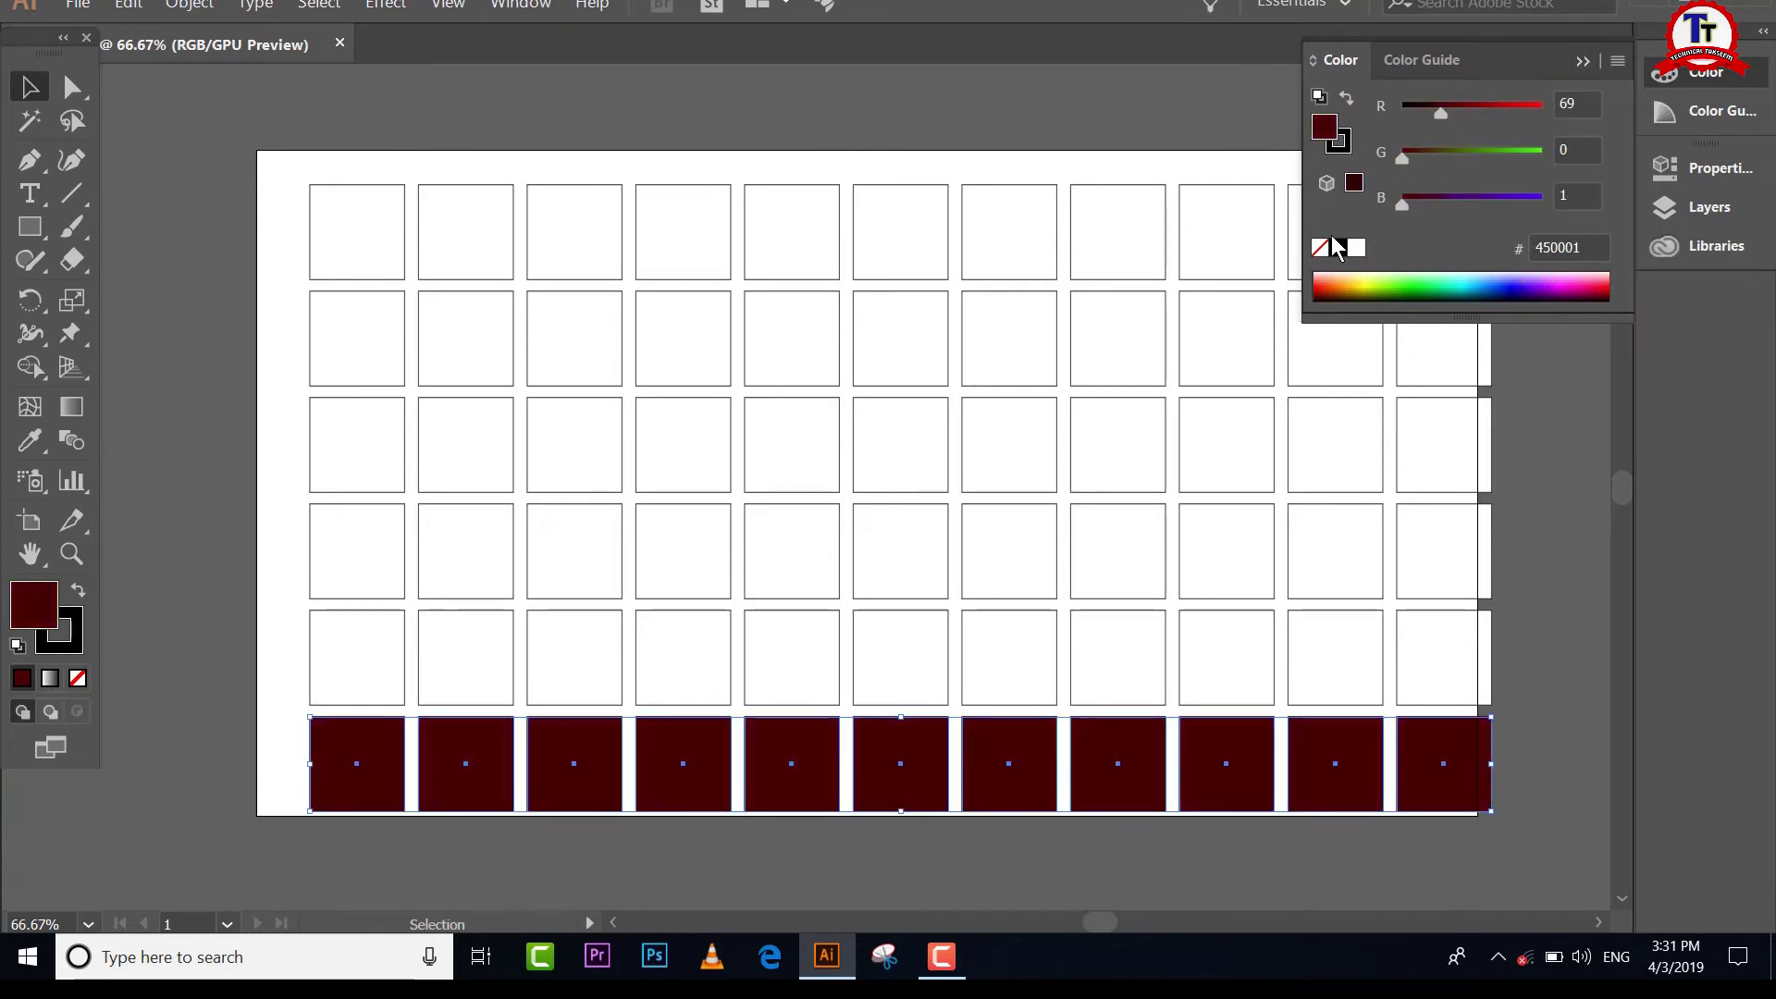
left_click(1582, 62)
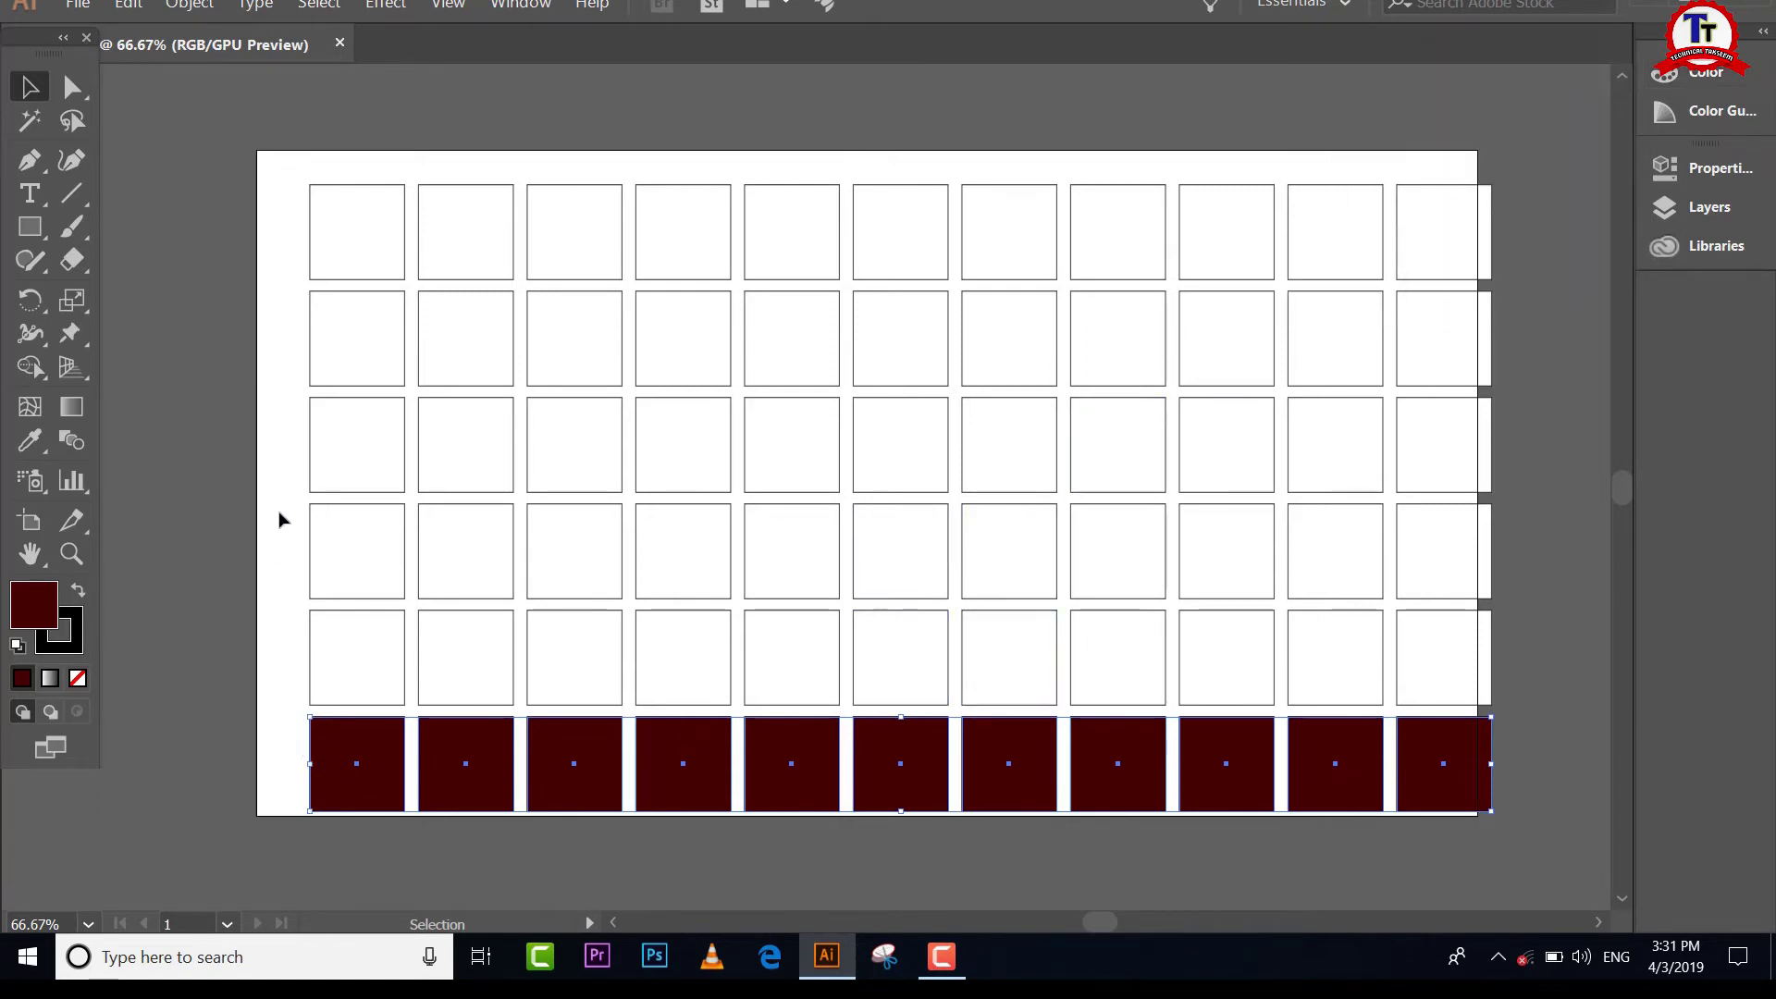
mouse_move(285, 438)
left_mouse_down()
mouse_move(606, 469)
mouse_move(1491, 448)
left_mouse_up()
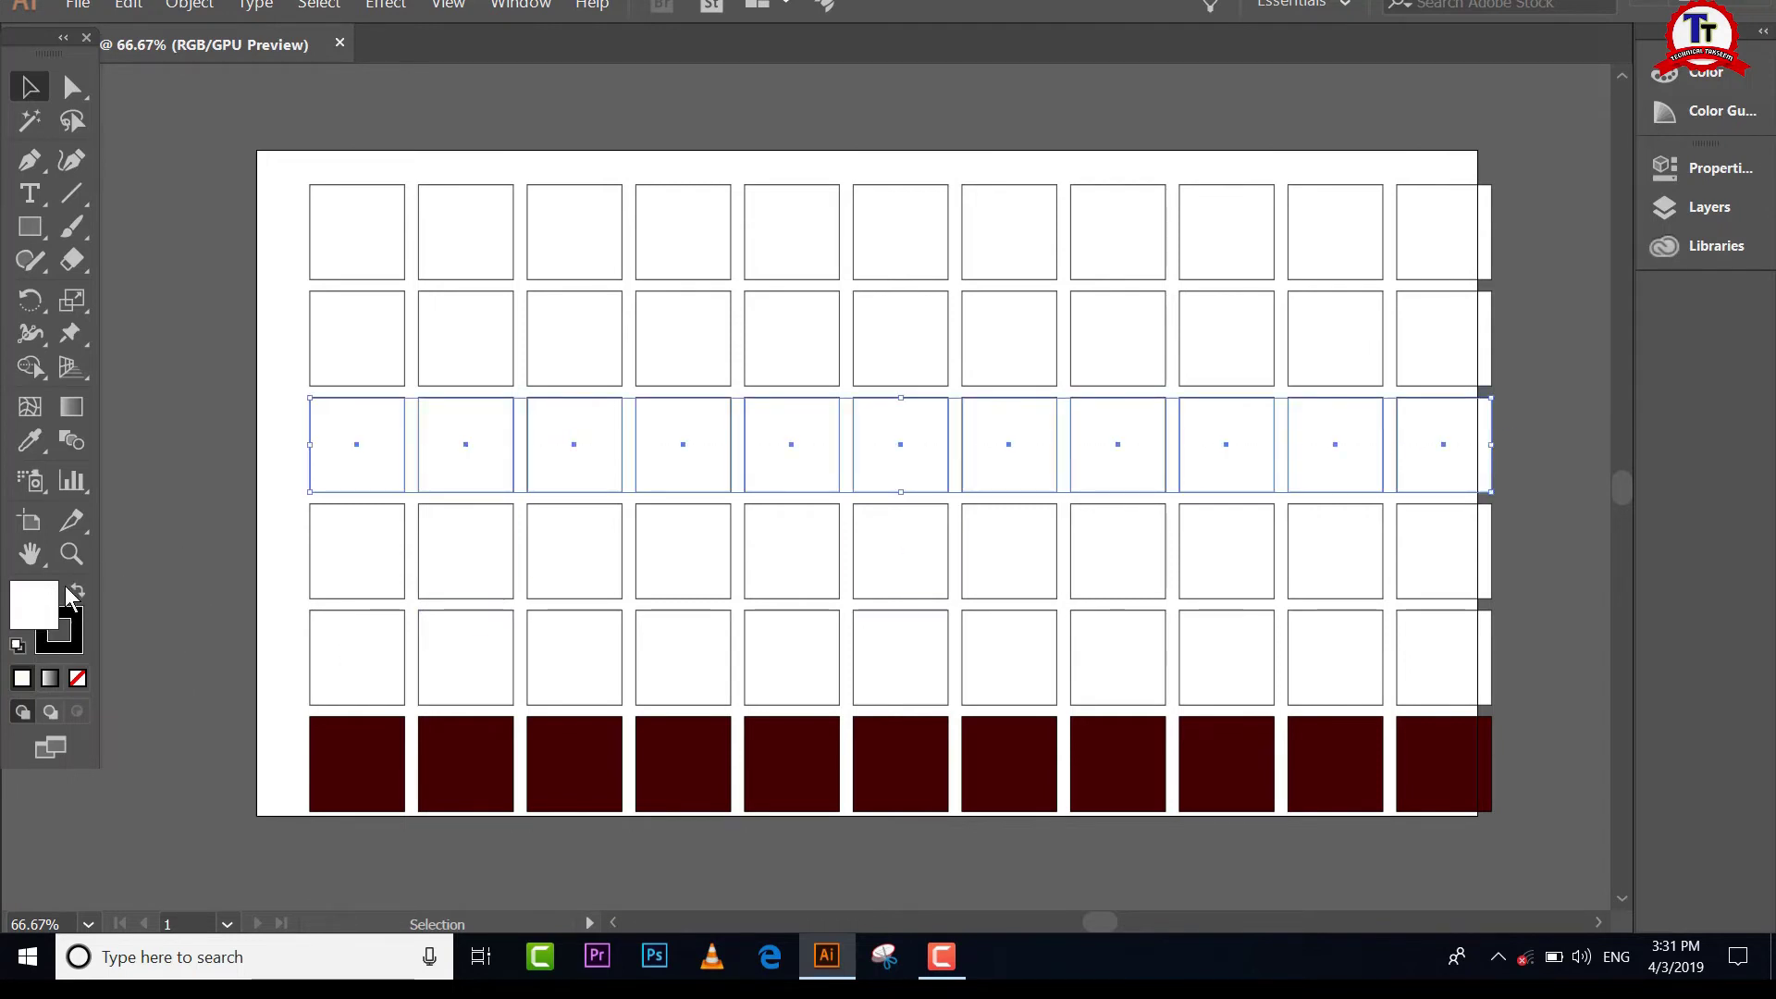
Step: Fill the third row of squares bright red with the Color Picker
double_click(36, 599)
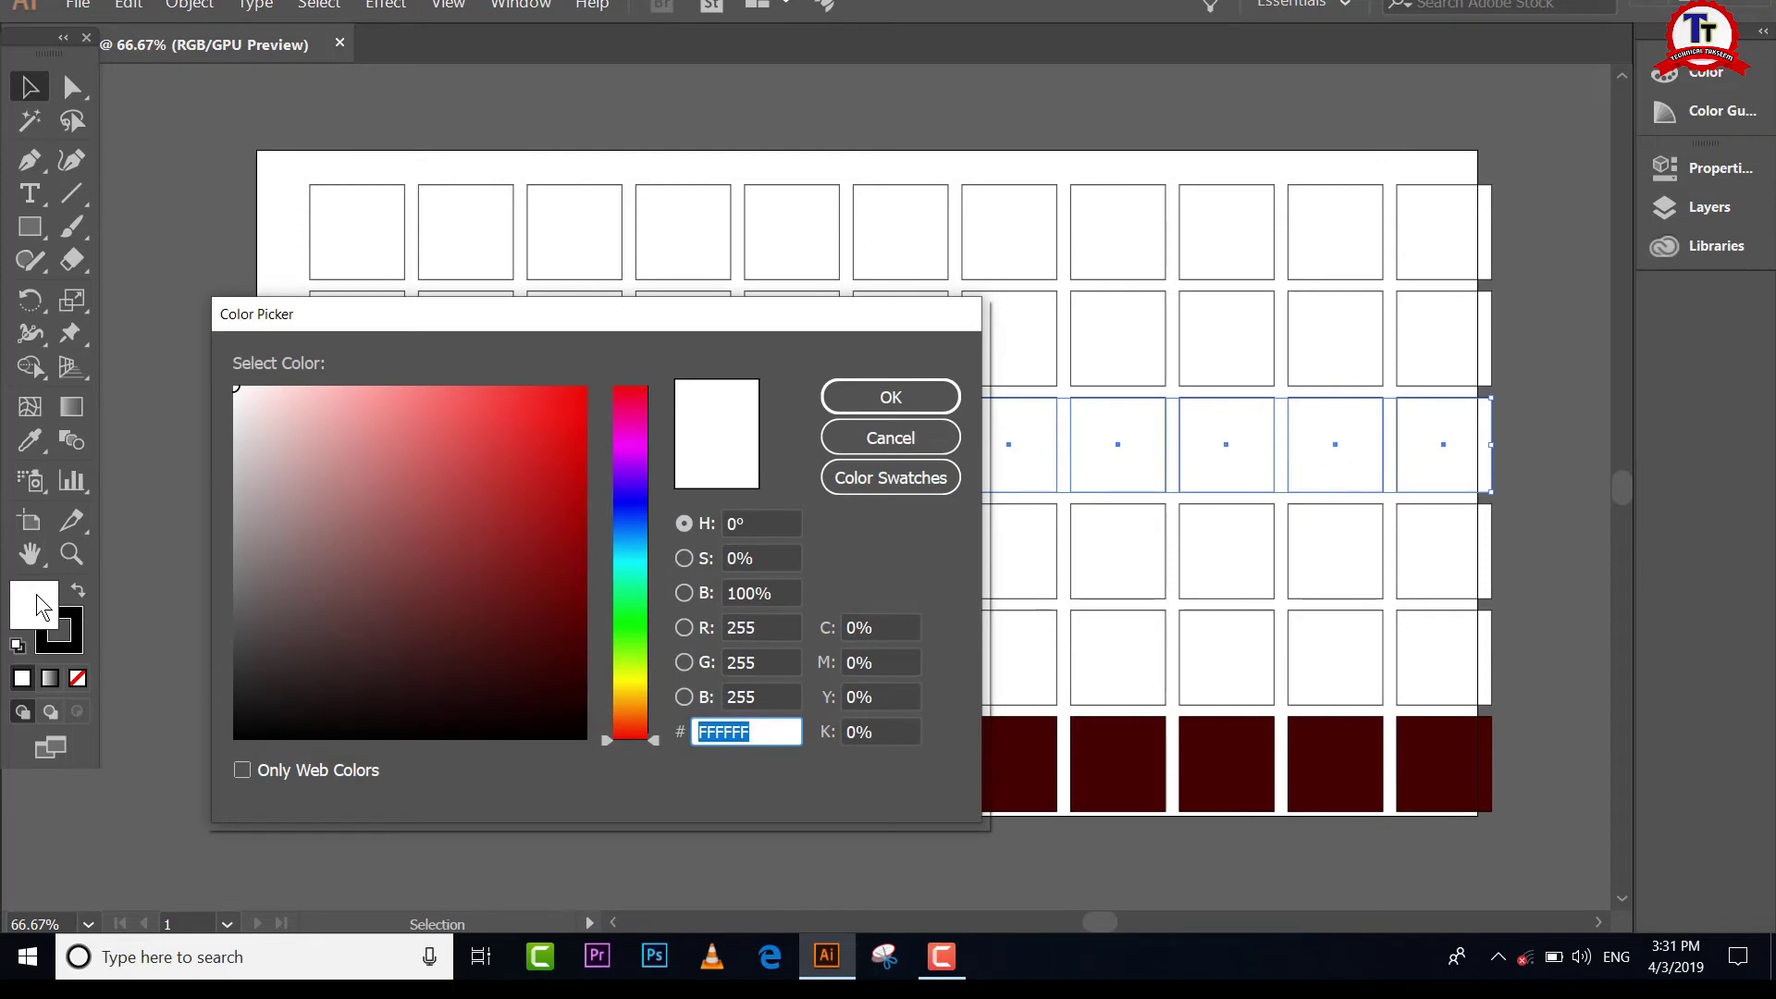
left_click(572, 404)
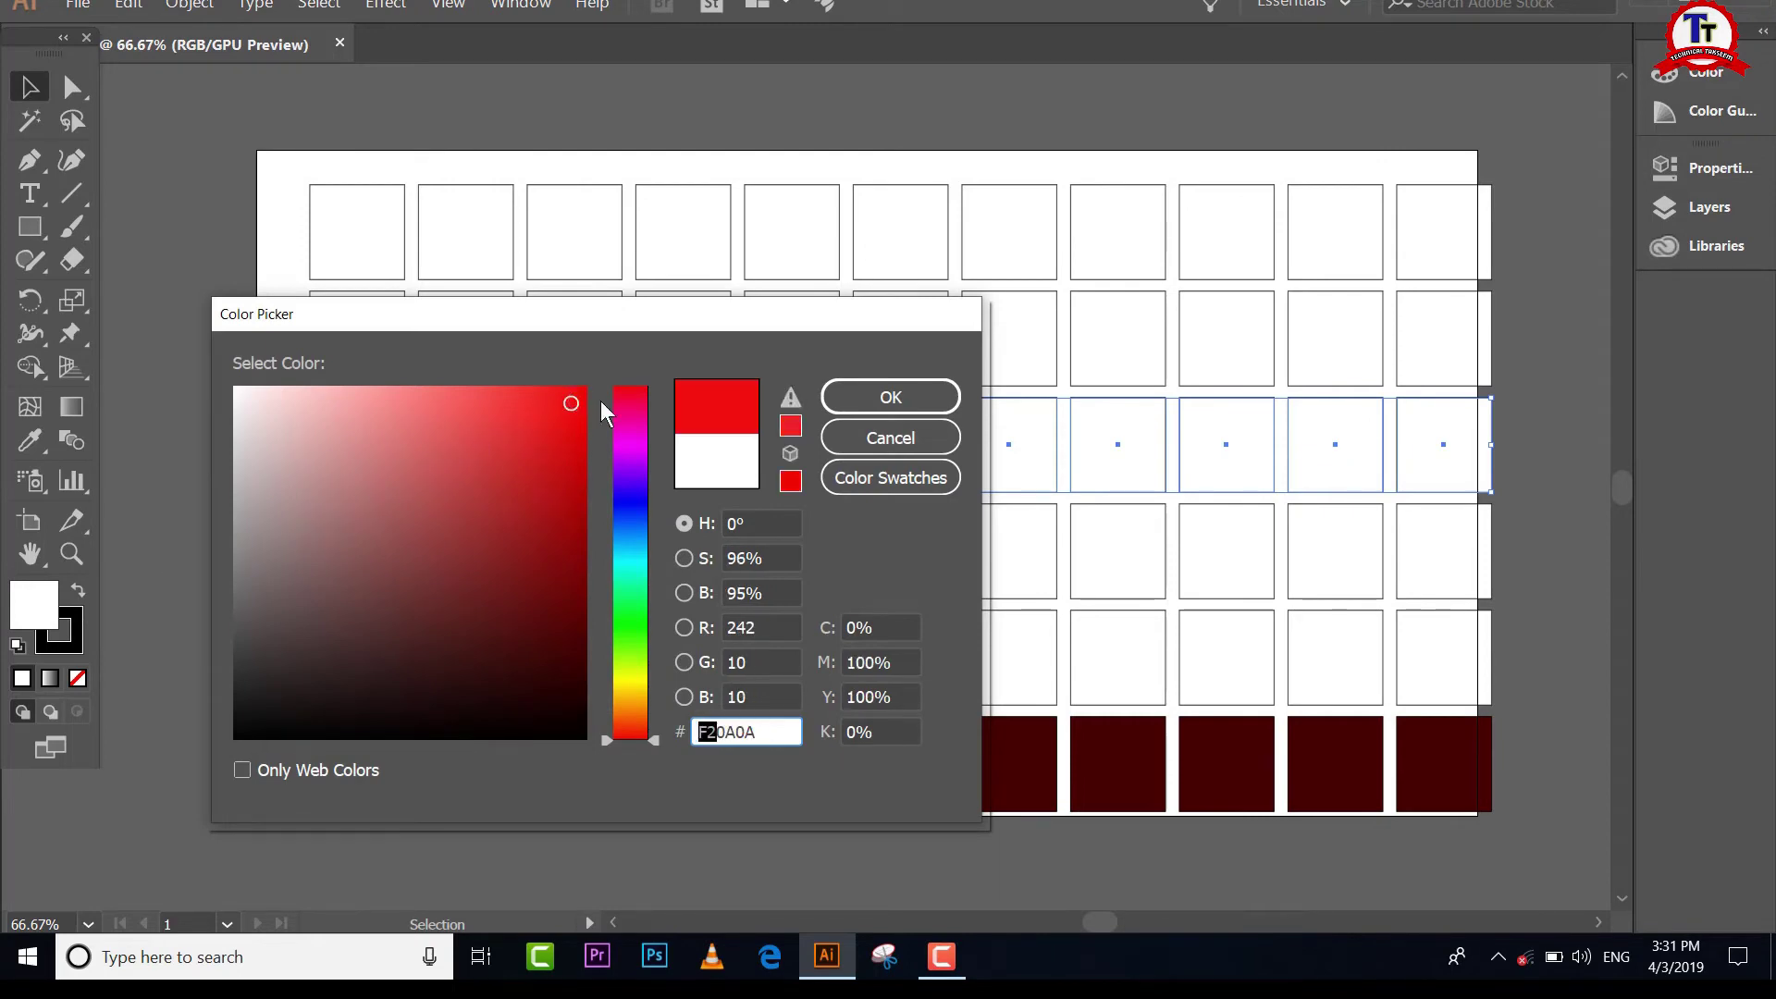
left_click(829, 399)
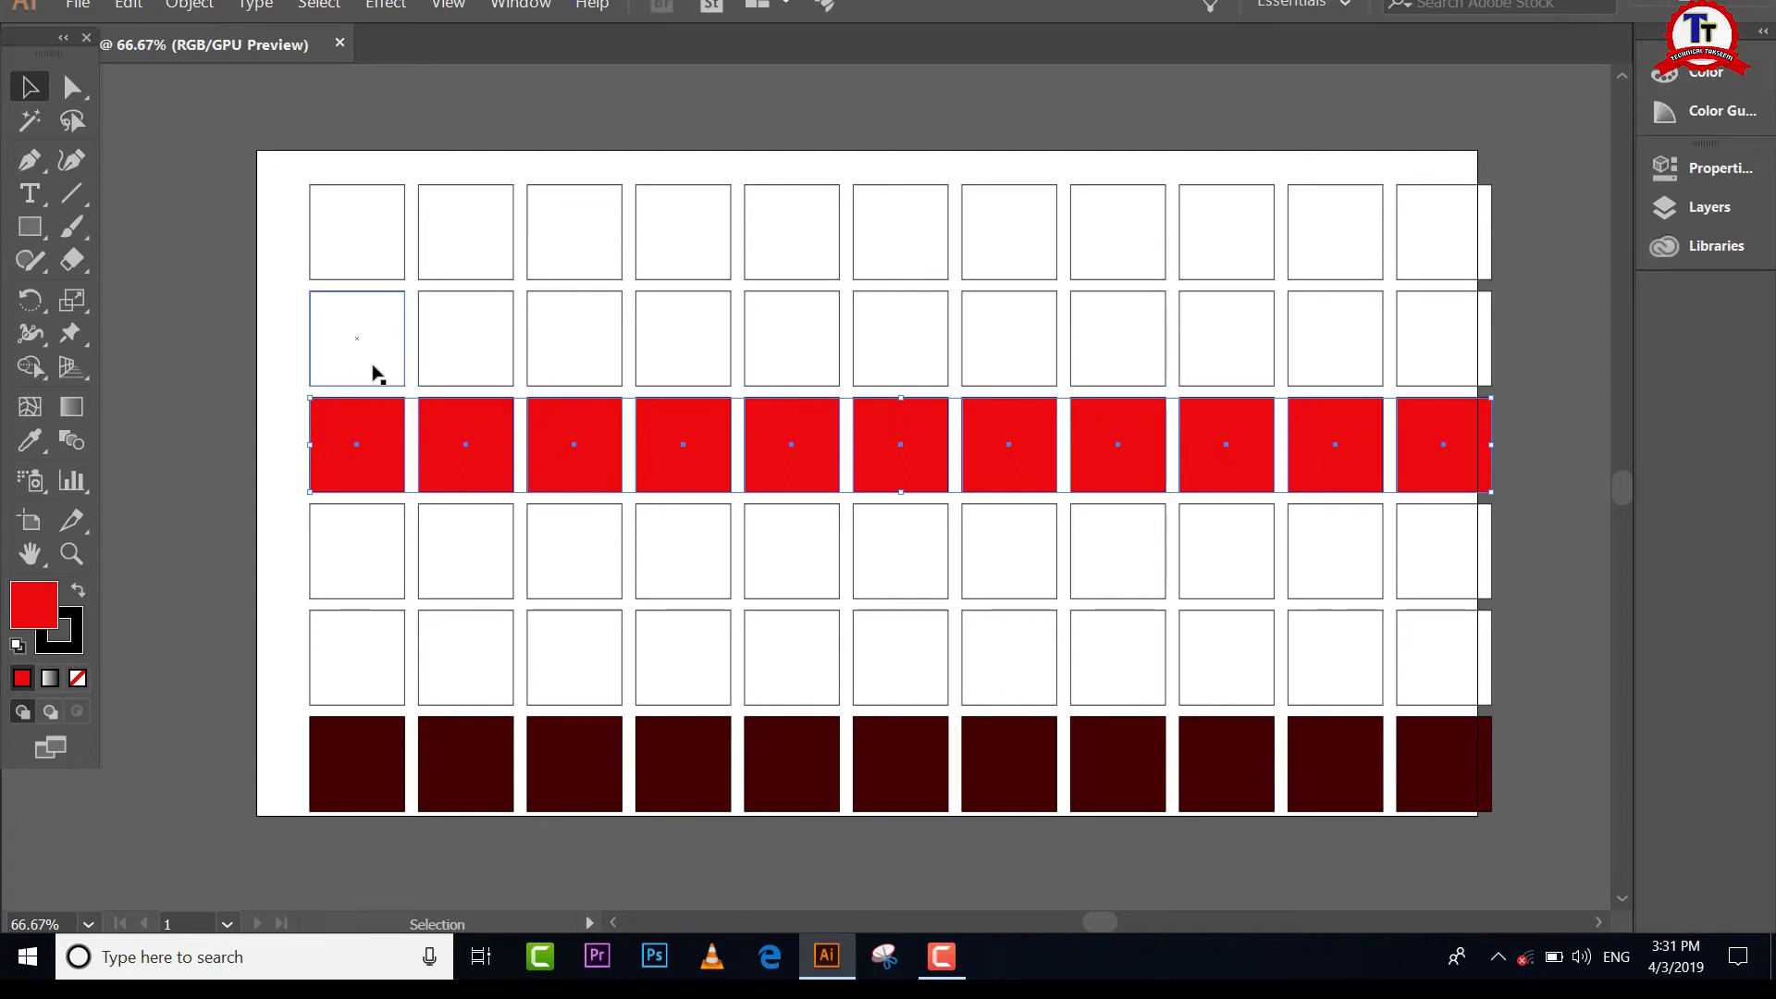
Step: Undo the fill changes until the squares are white again
key("ctrl+z")
key("ctrl+z")
key("ctrl+z")
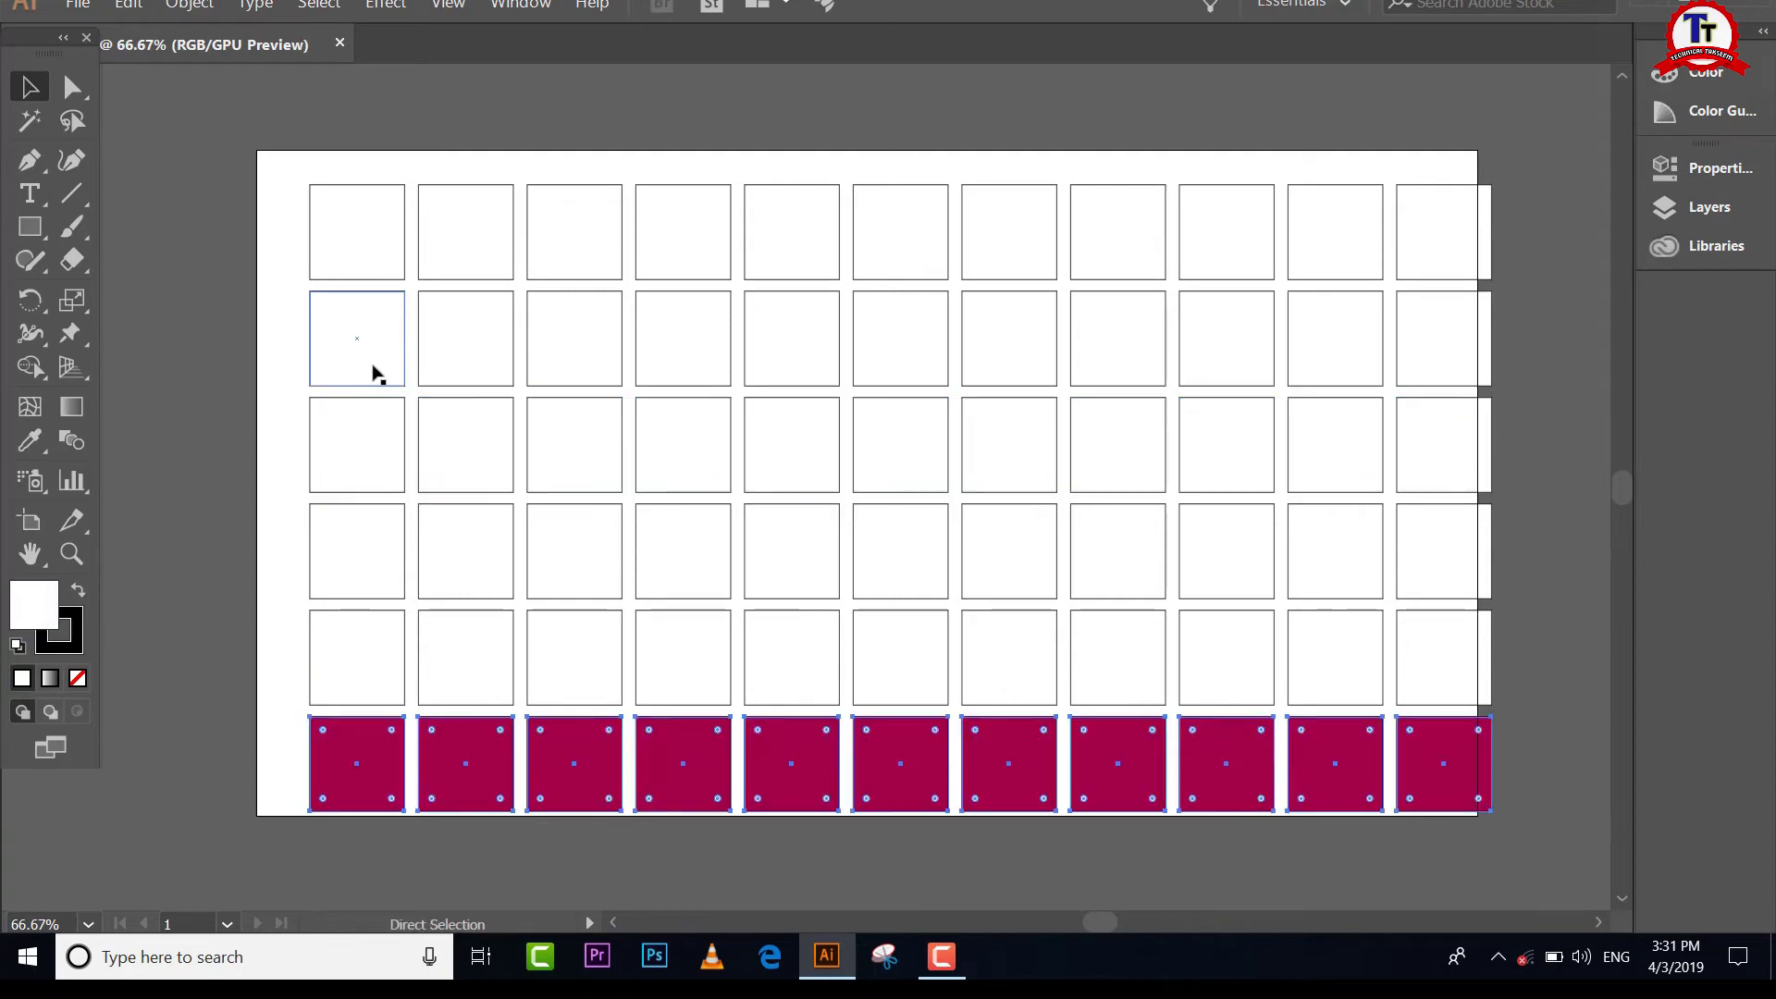
key("ctrl+z")
key("ctrl+z")
key("ctrl+z")
key("ctrl+z")
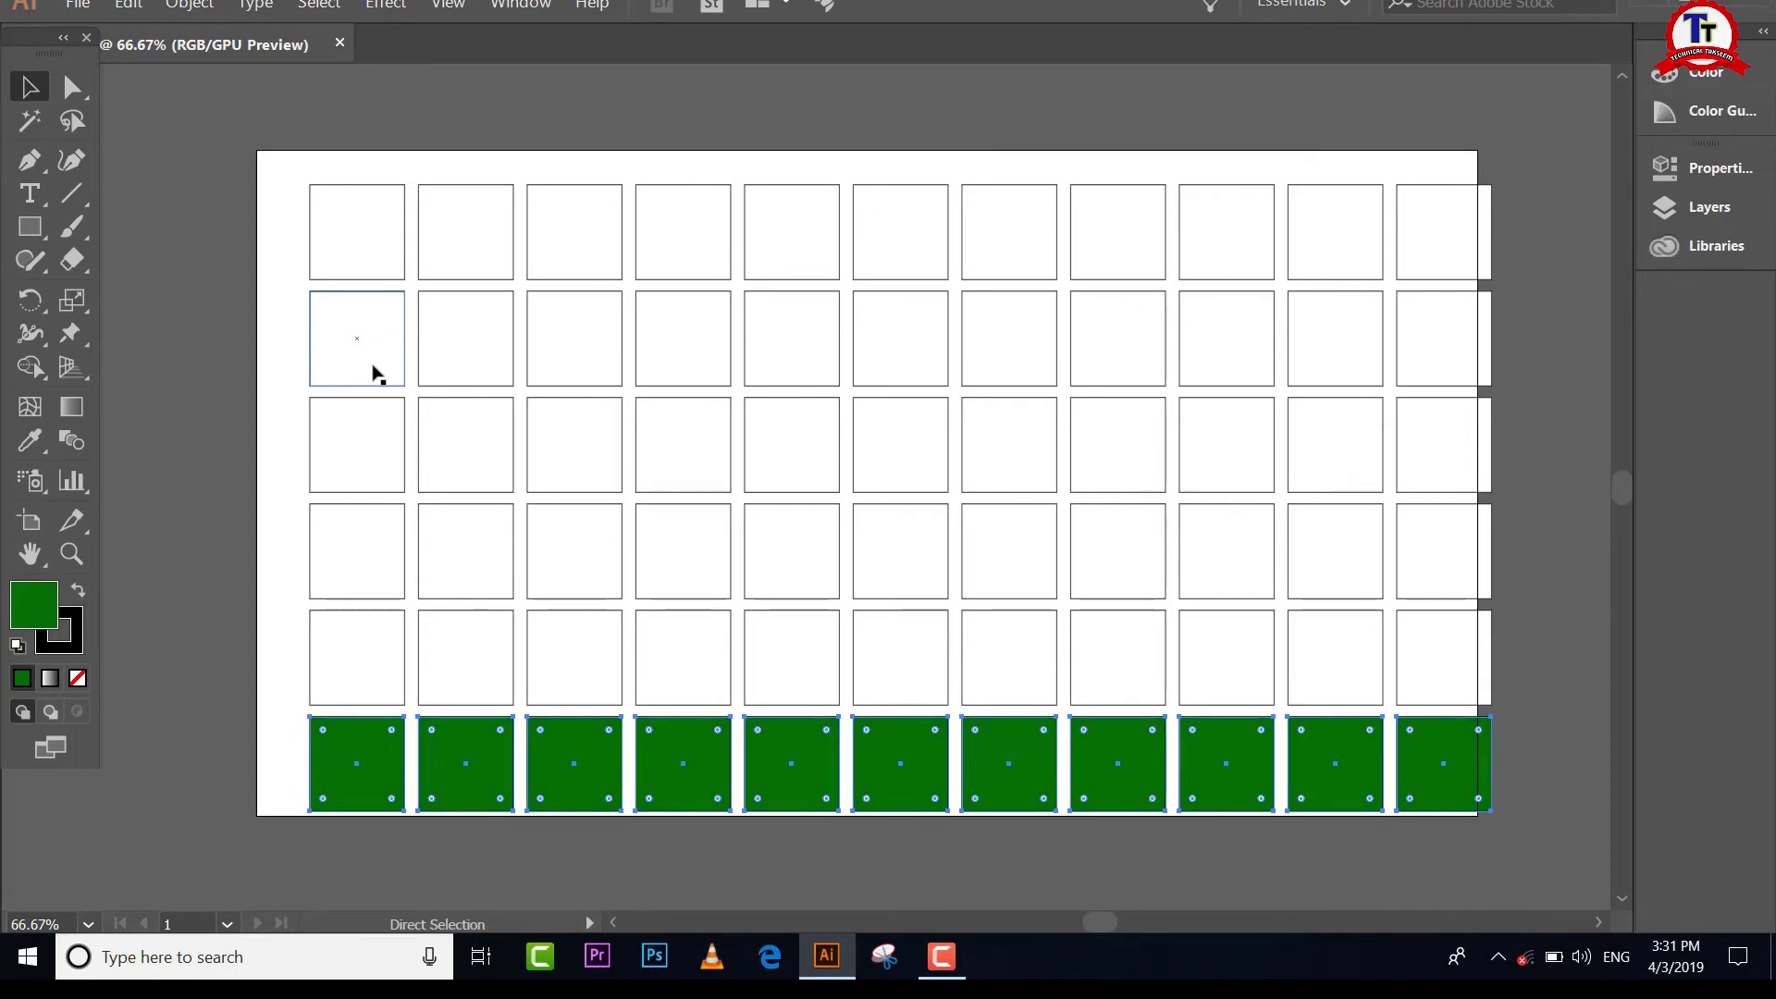
key("ctrl+z")
key("ctrl+z")
key("ctrl+z")
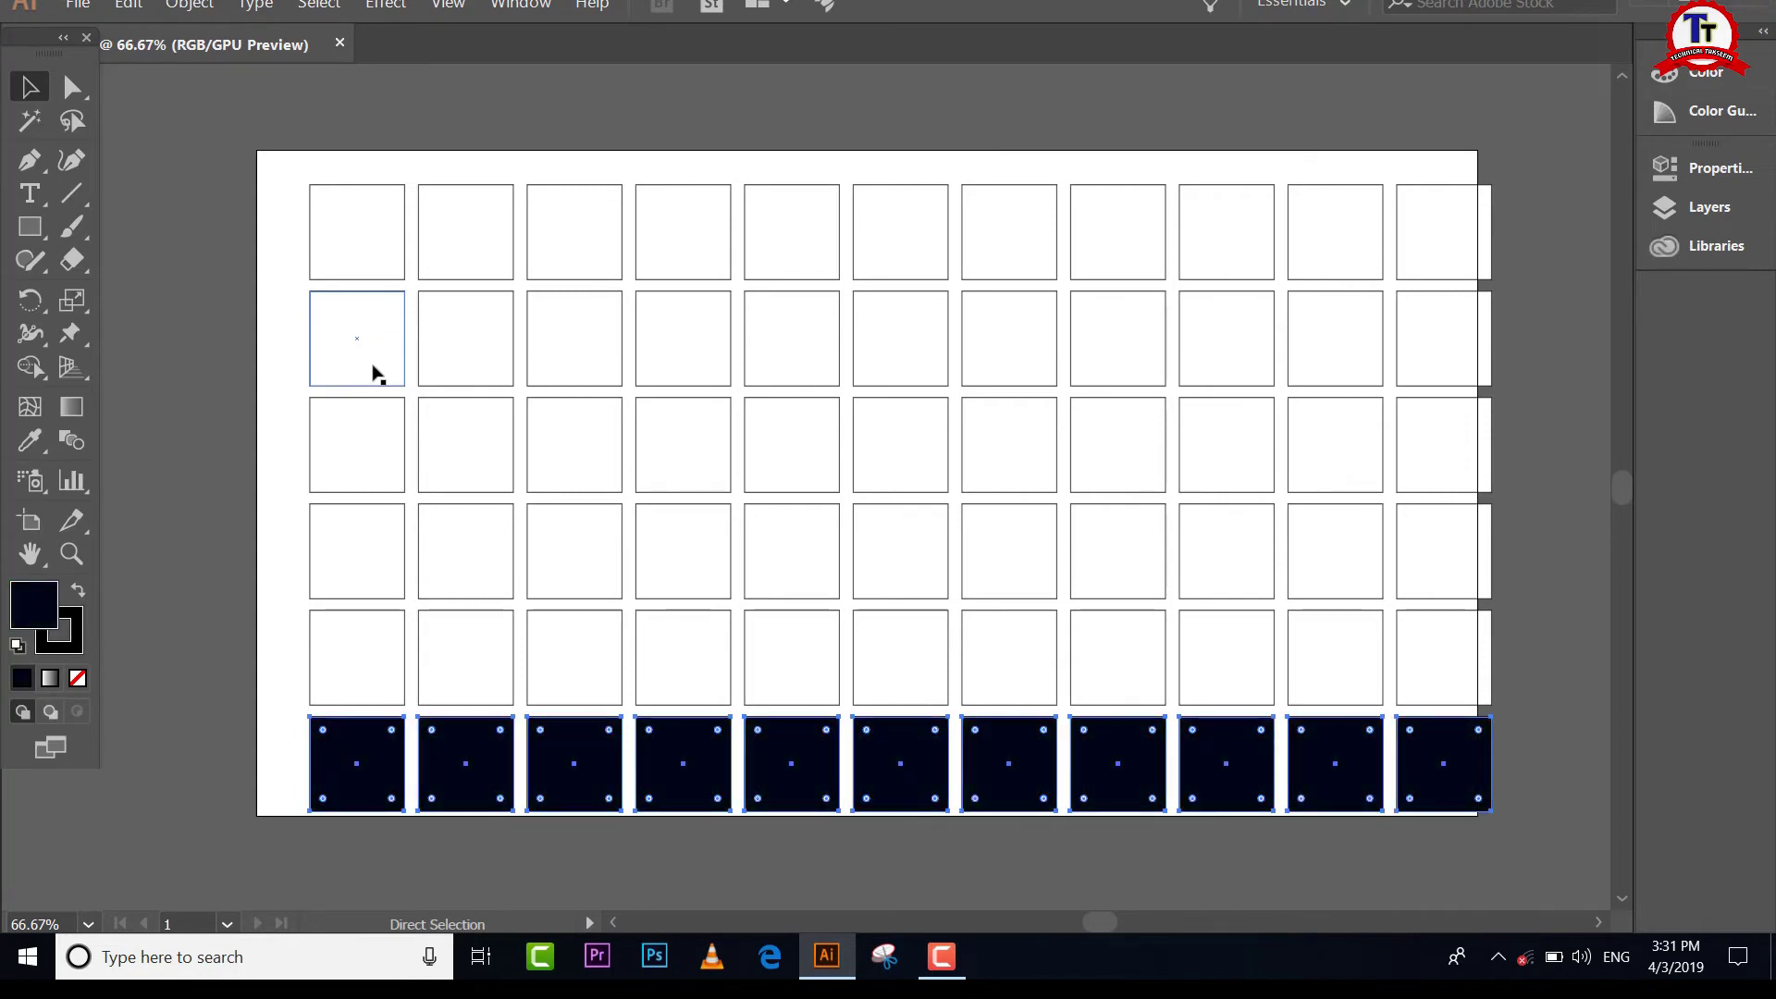
key("ctrl+z")
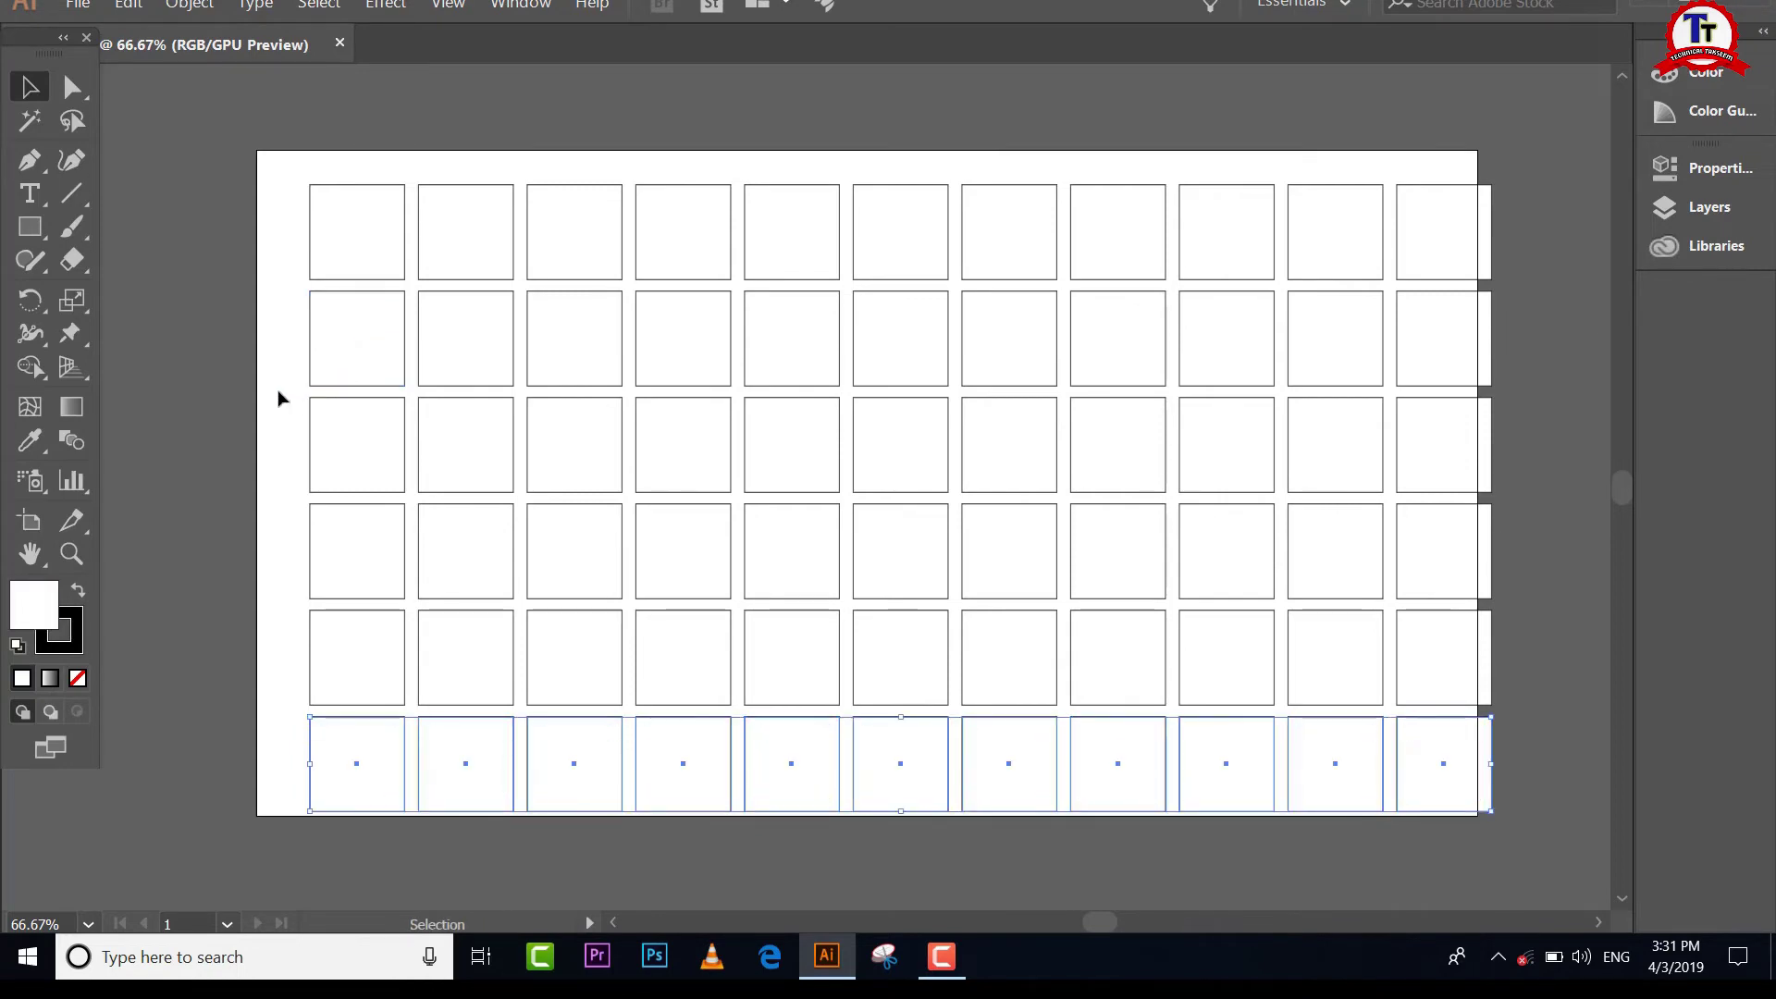
Step: Select a scattered set of squares across different rows and columns of the grid
left_click(277, 397)
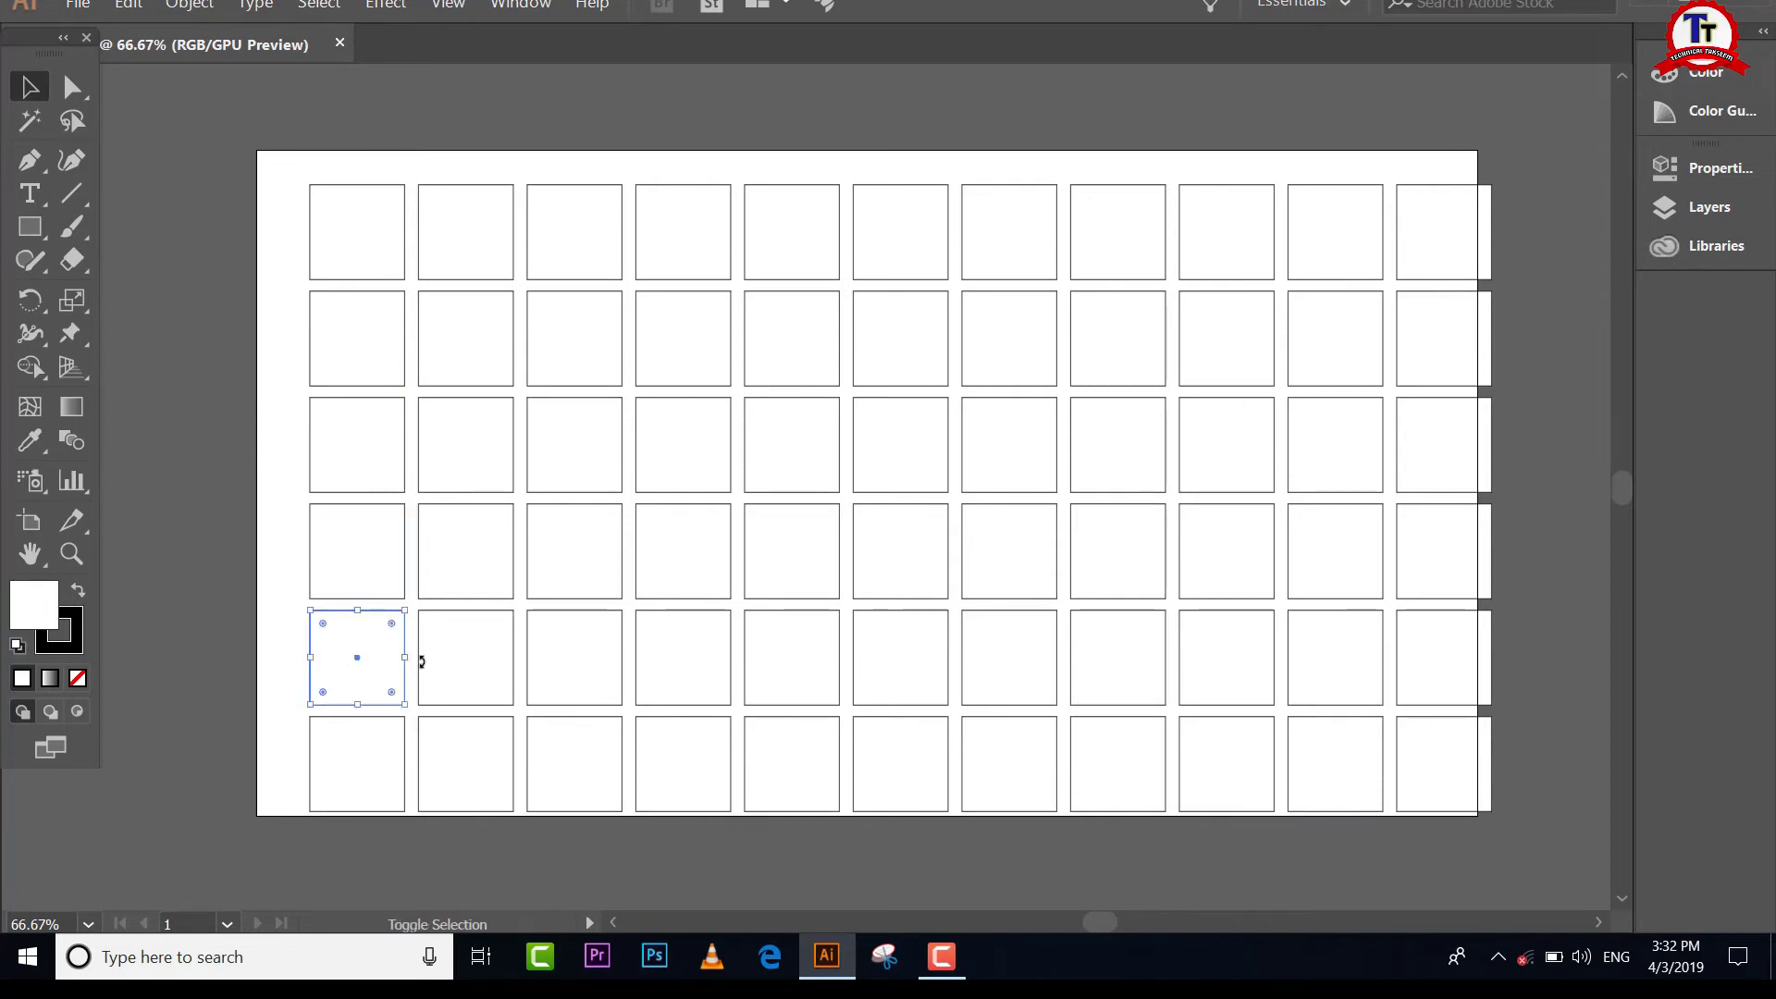
left_click(553, 488, "shift")
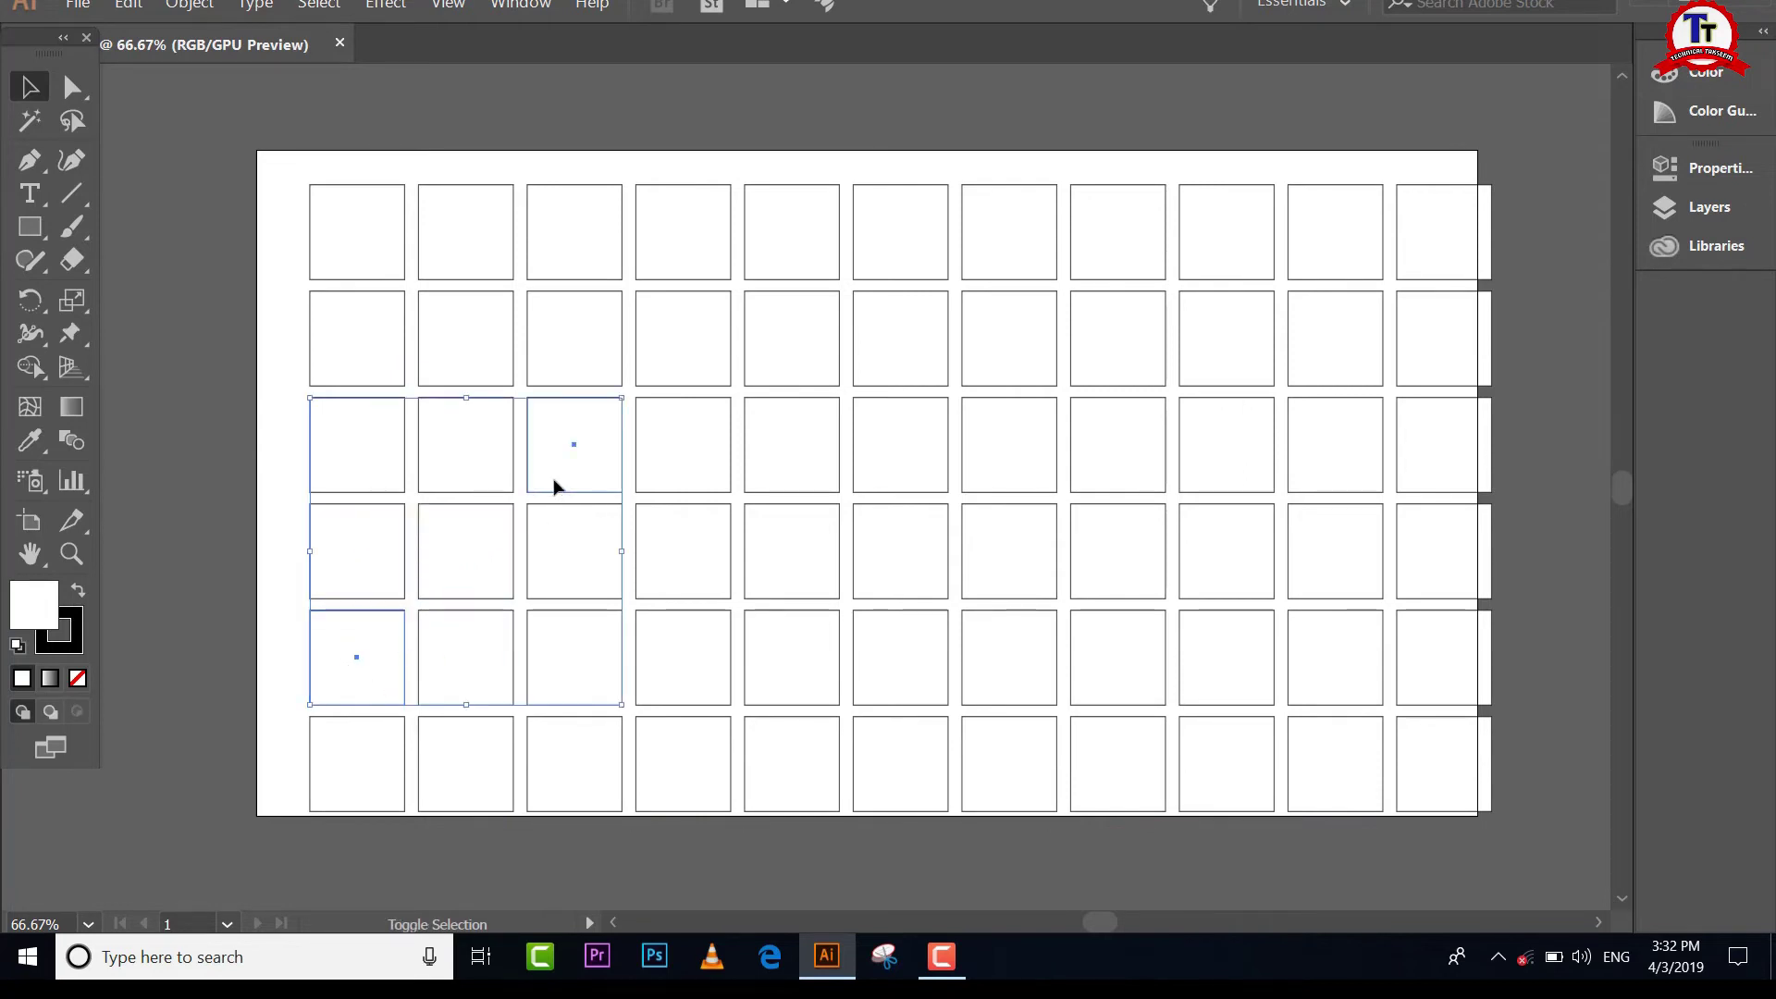
left_click(795, 582, "shift")
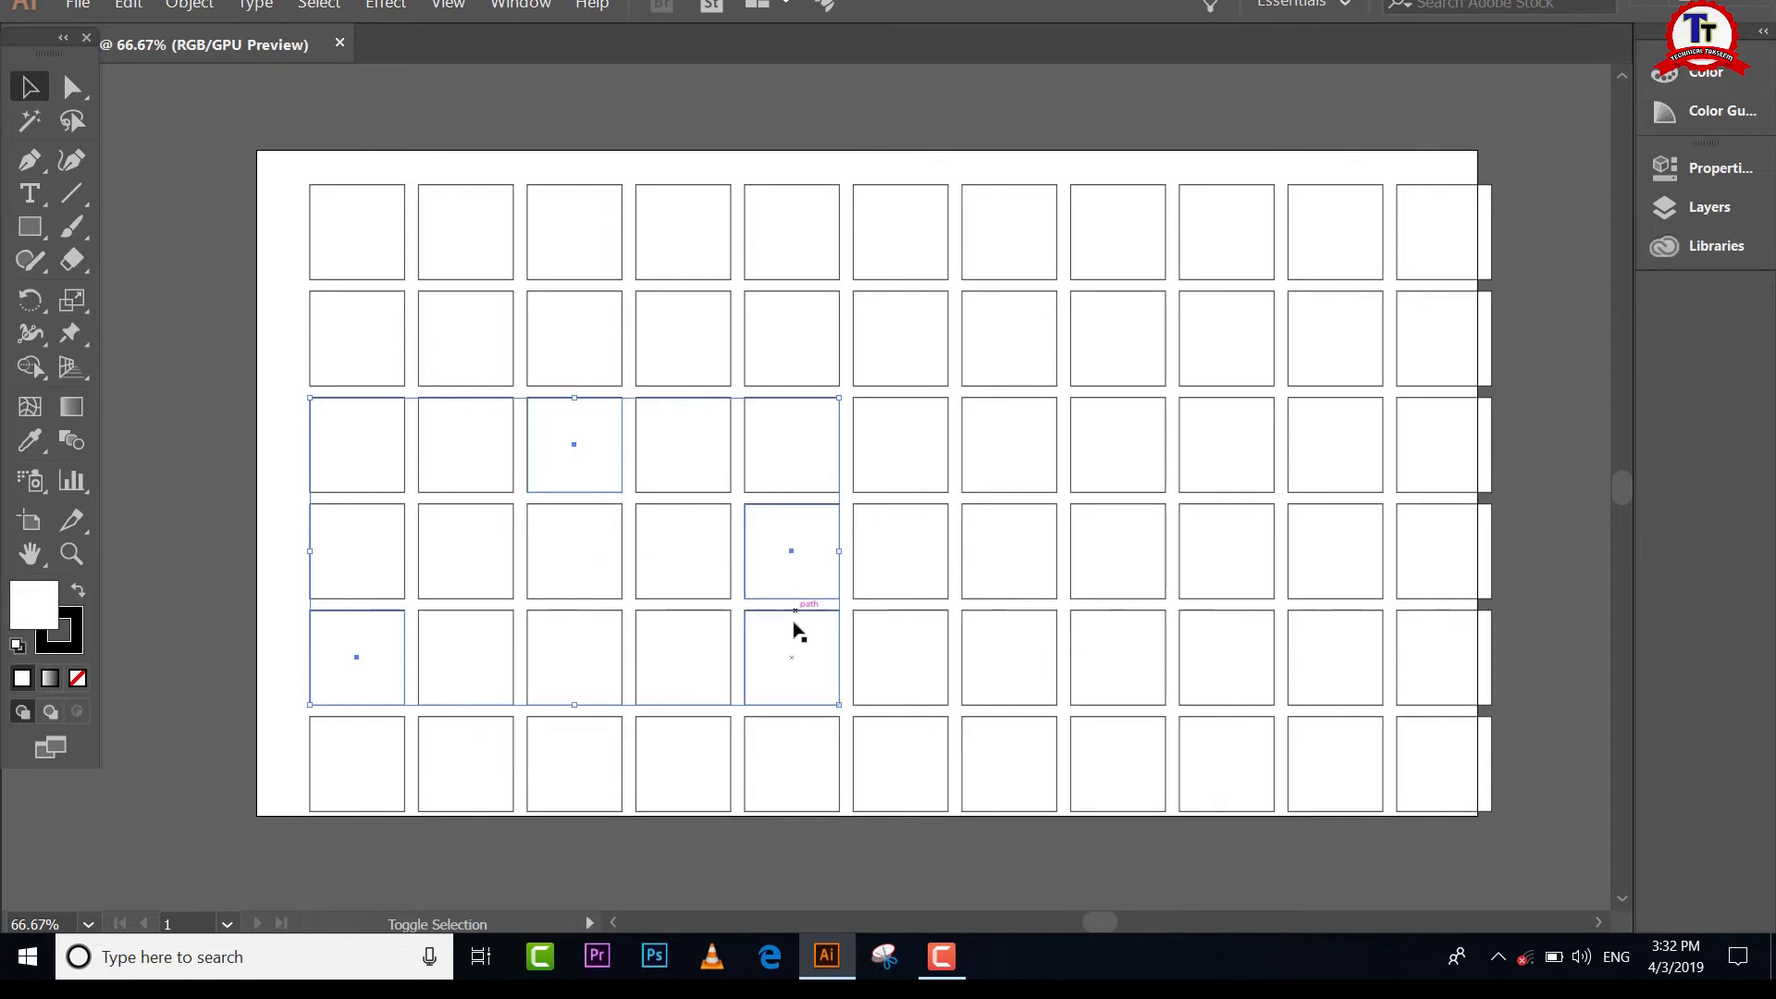
left_click(652, 750, "shift")
left_click(1002, 646, "shift")
left_click(1010, 462, "shift")
left_click(785, 321, "shift")
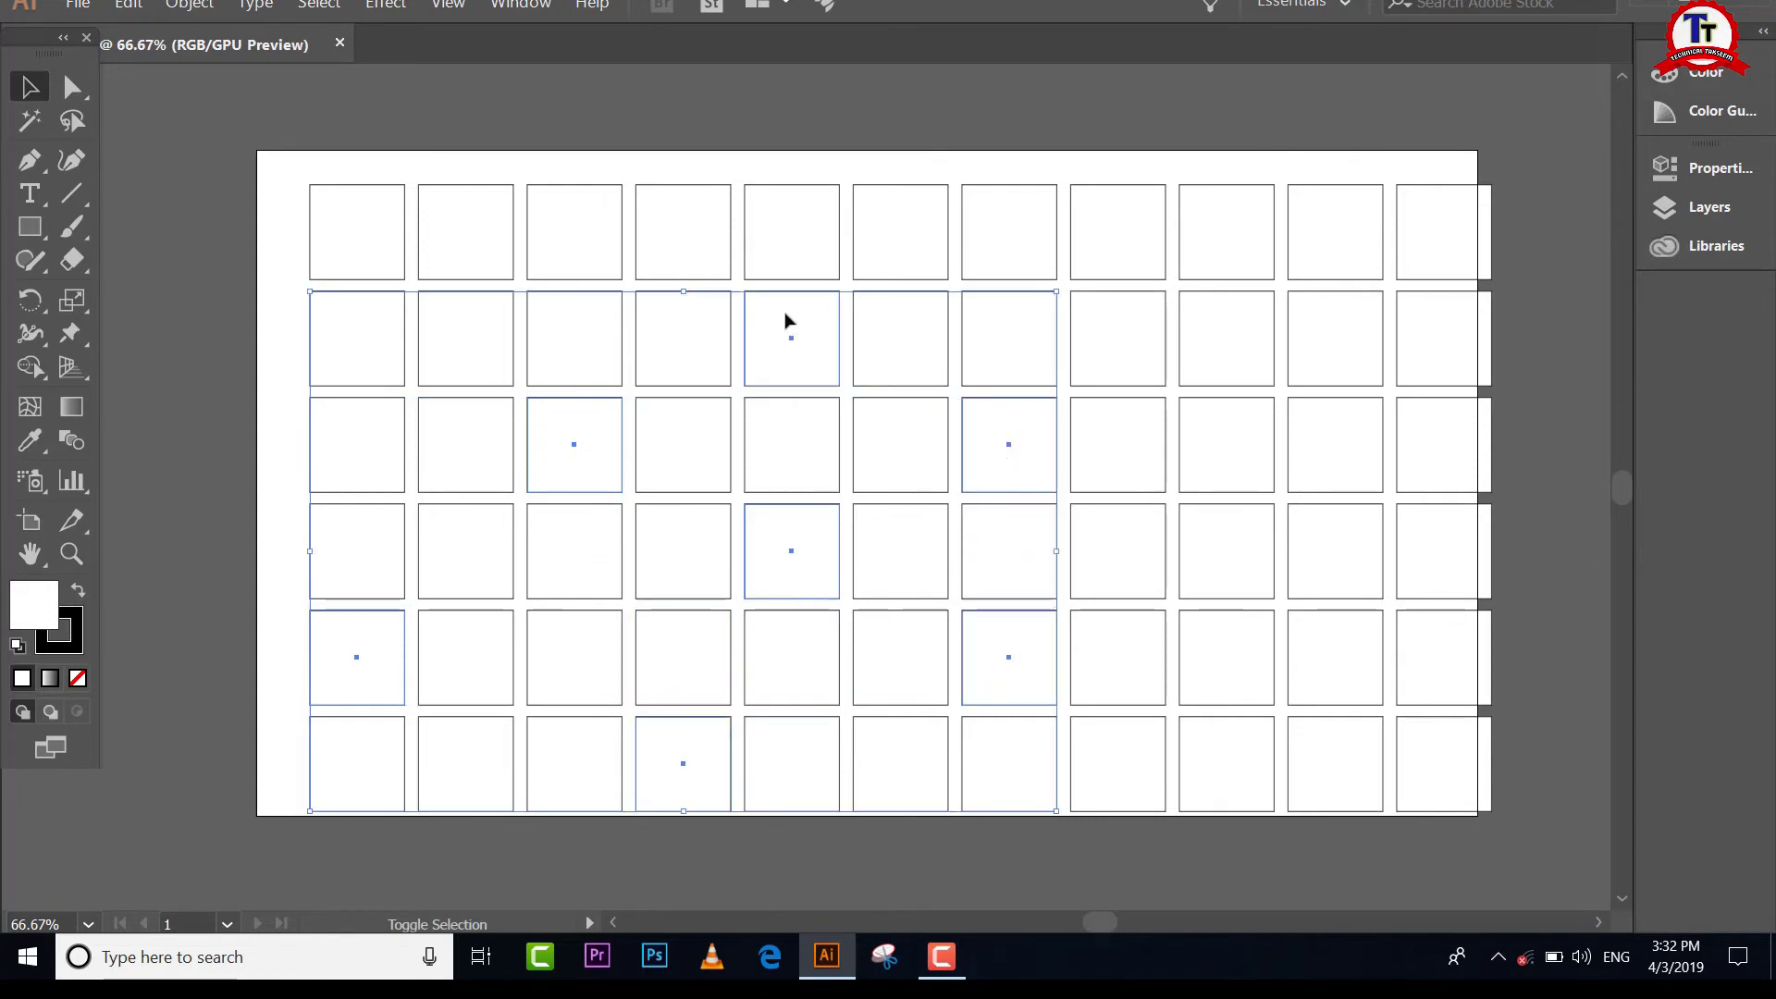
left_click(504, 211, "shift")
left_click(987, 246, "shift")
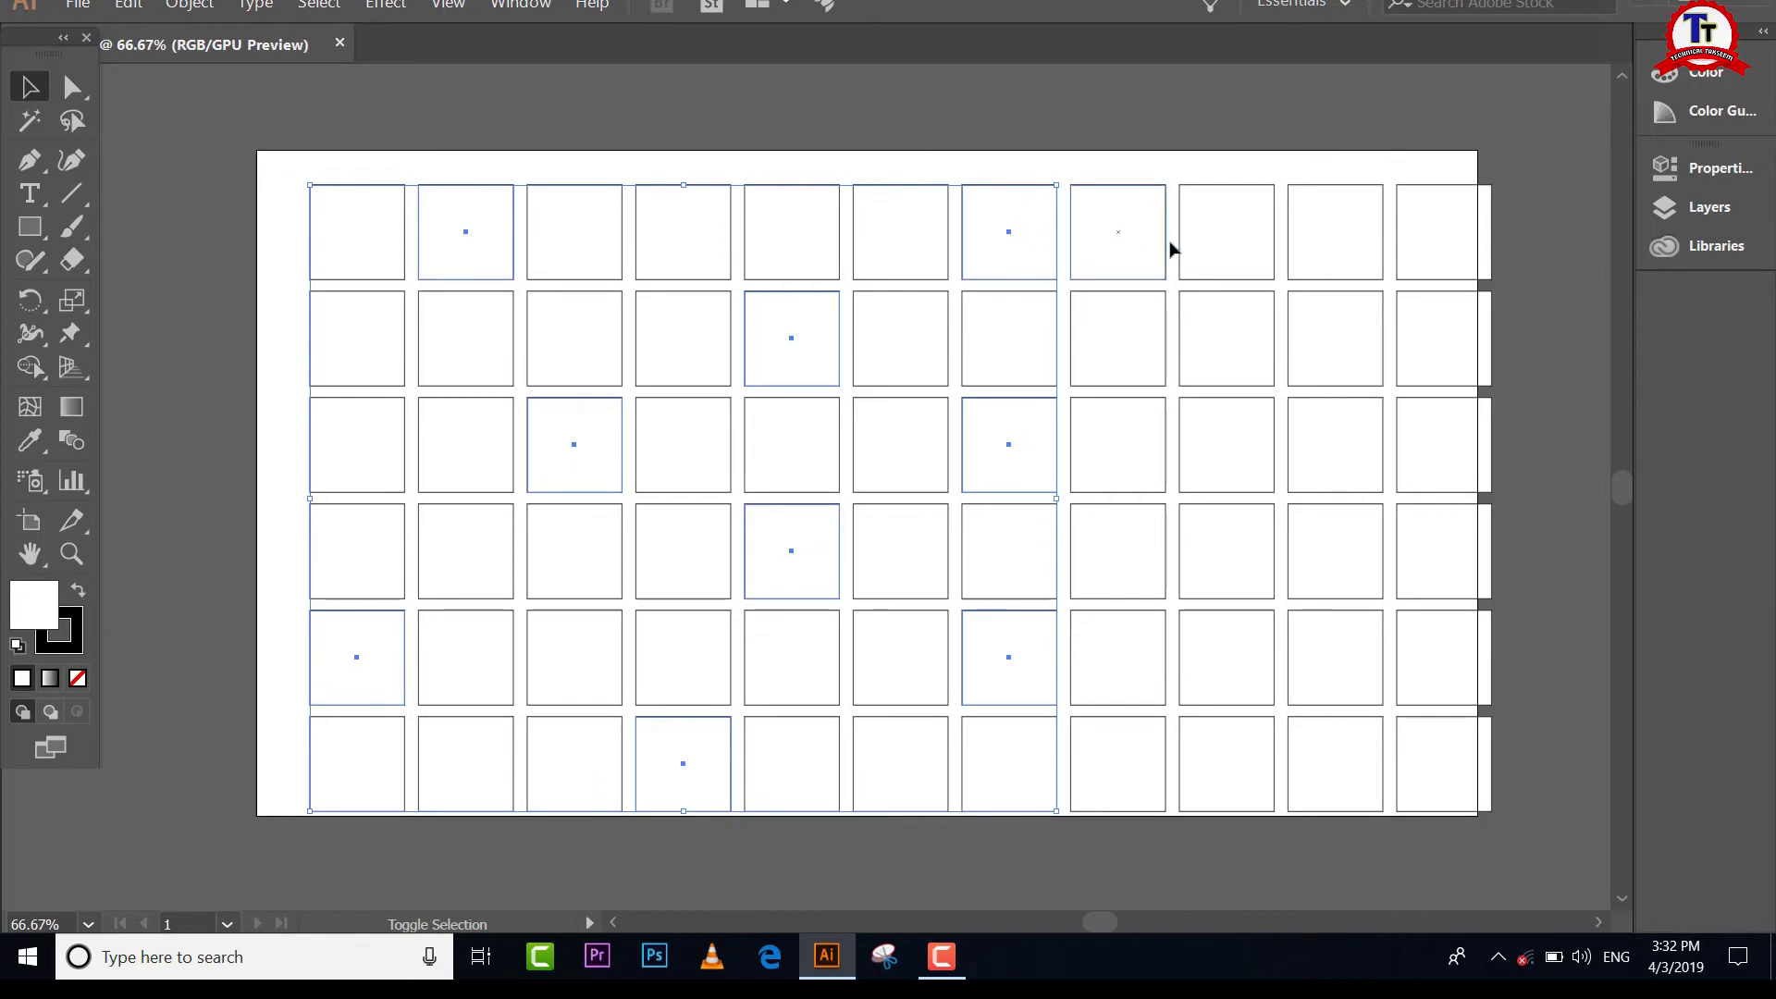
left_click(1332, 337, "shift")
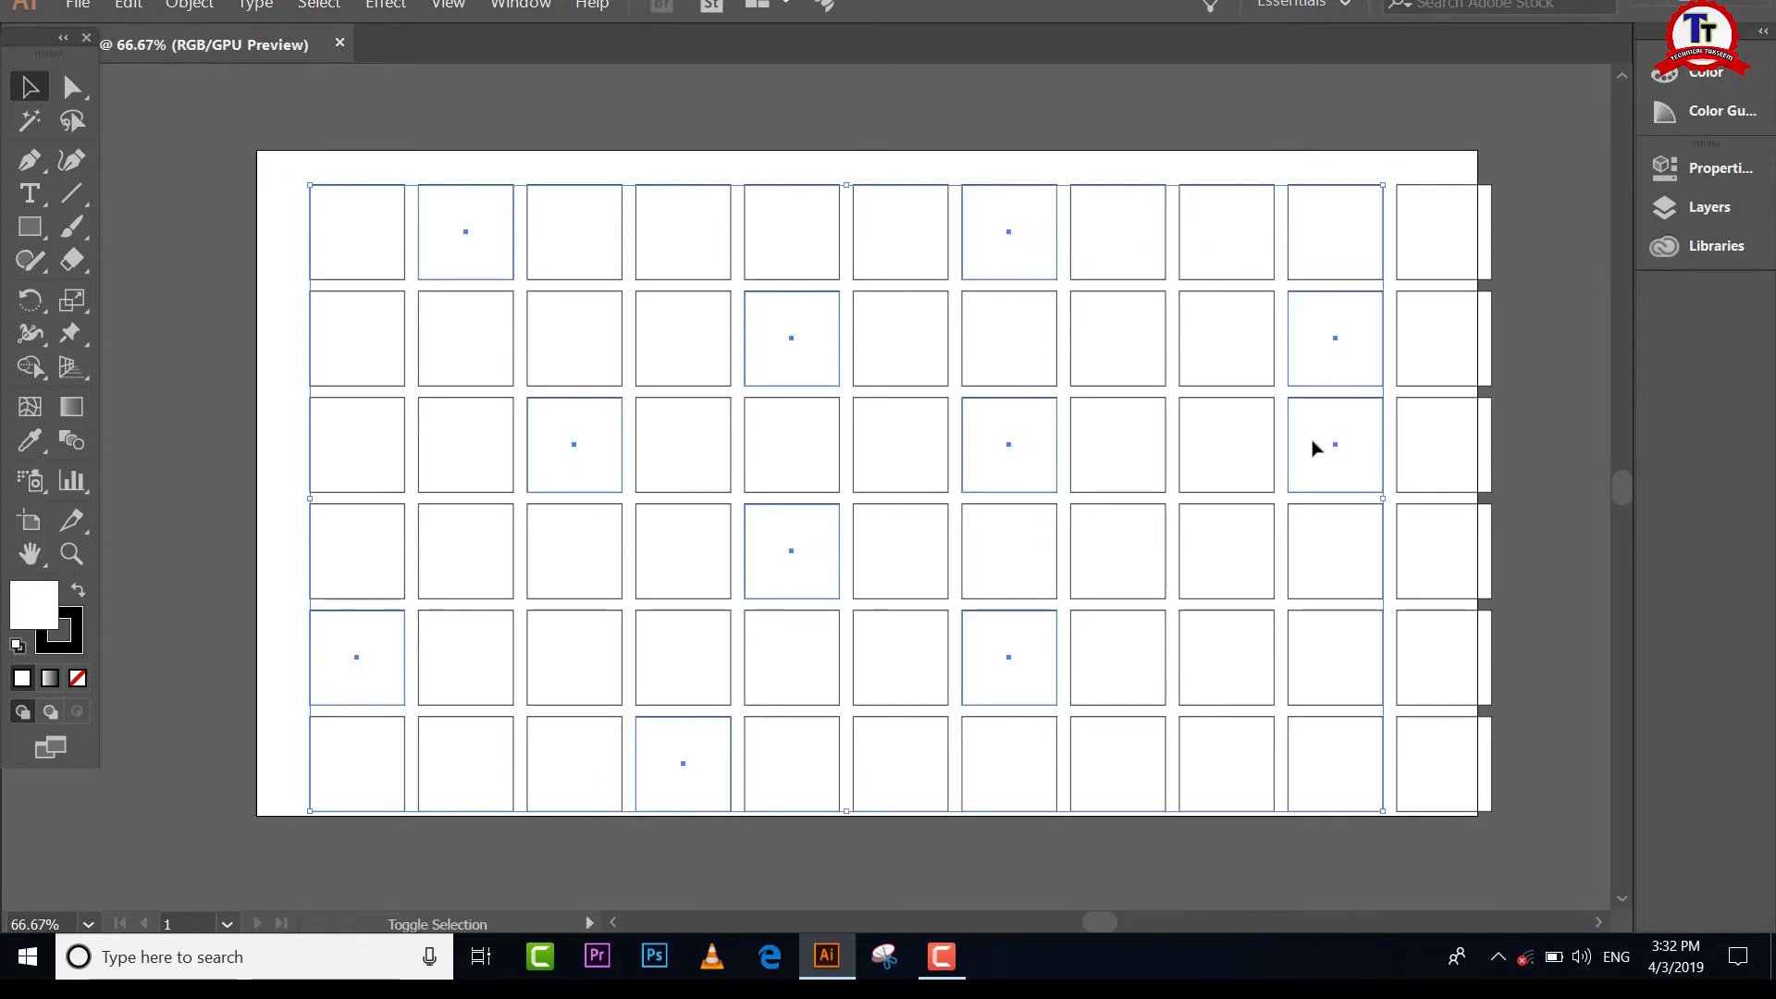
Step: Fill the selected squares bright green 13F806 and deselect them
double_click(35, 613)
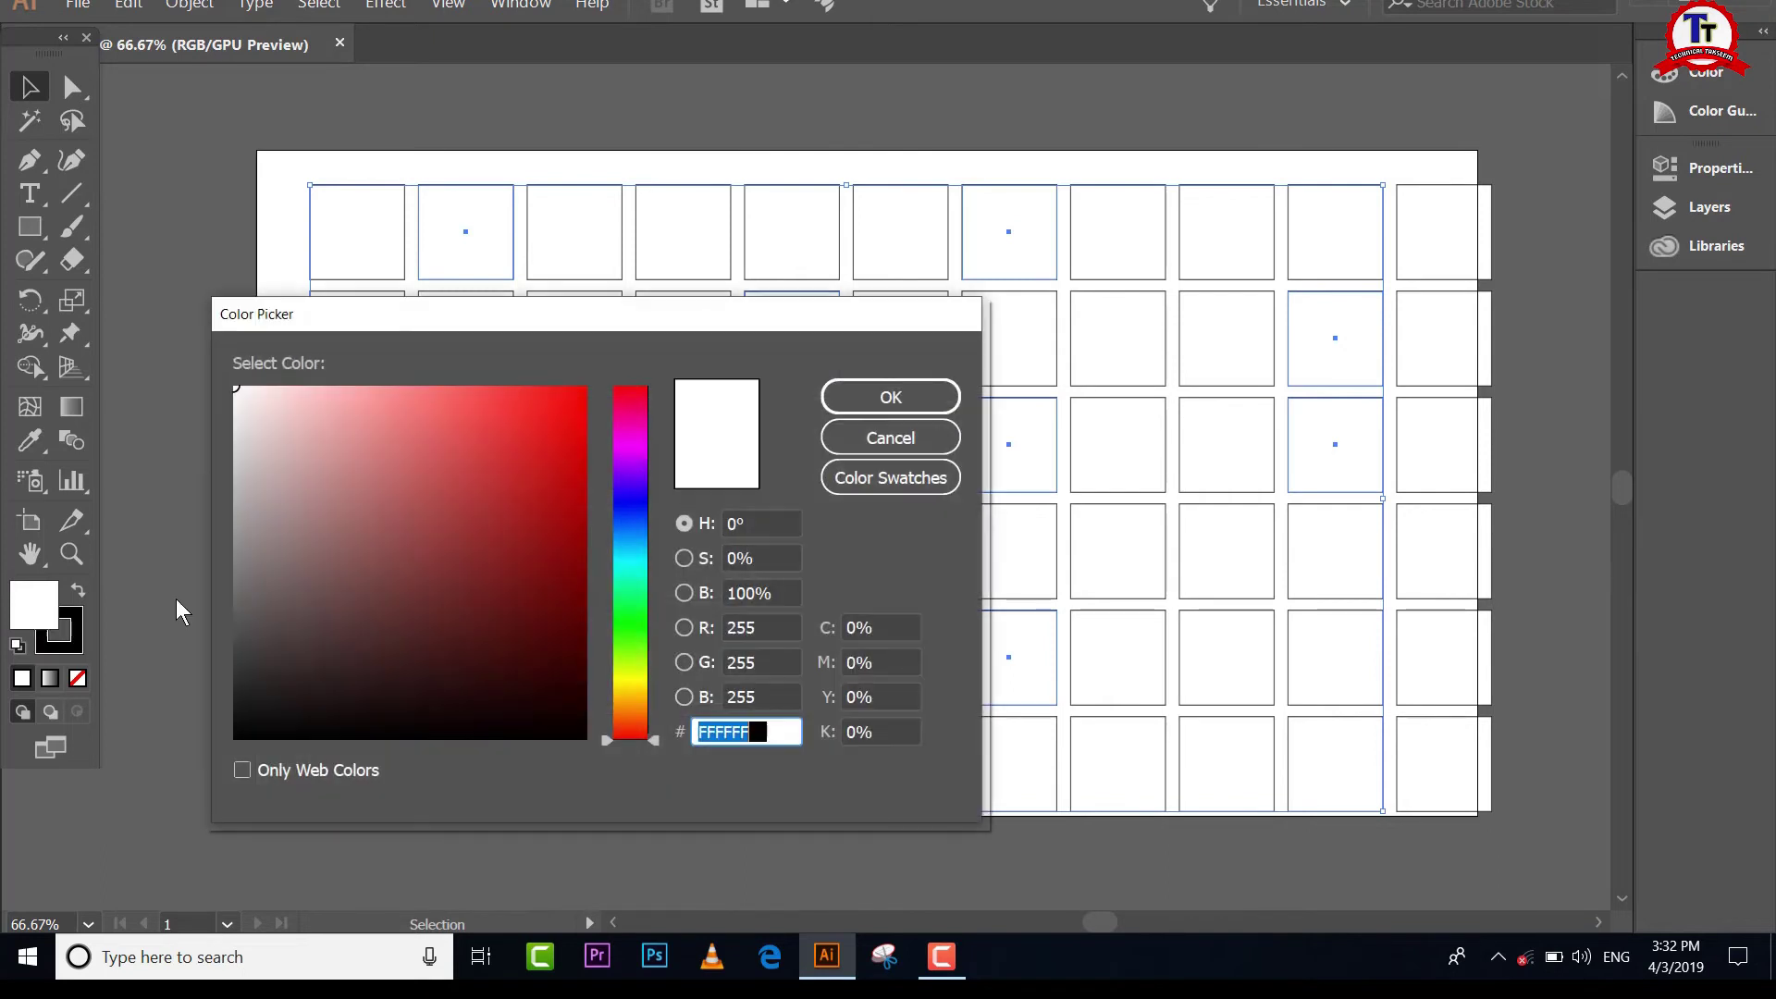
left_click(617, 626)
left_click_drag(530, 407, 585, 386)
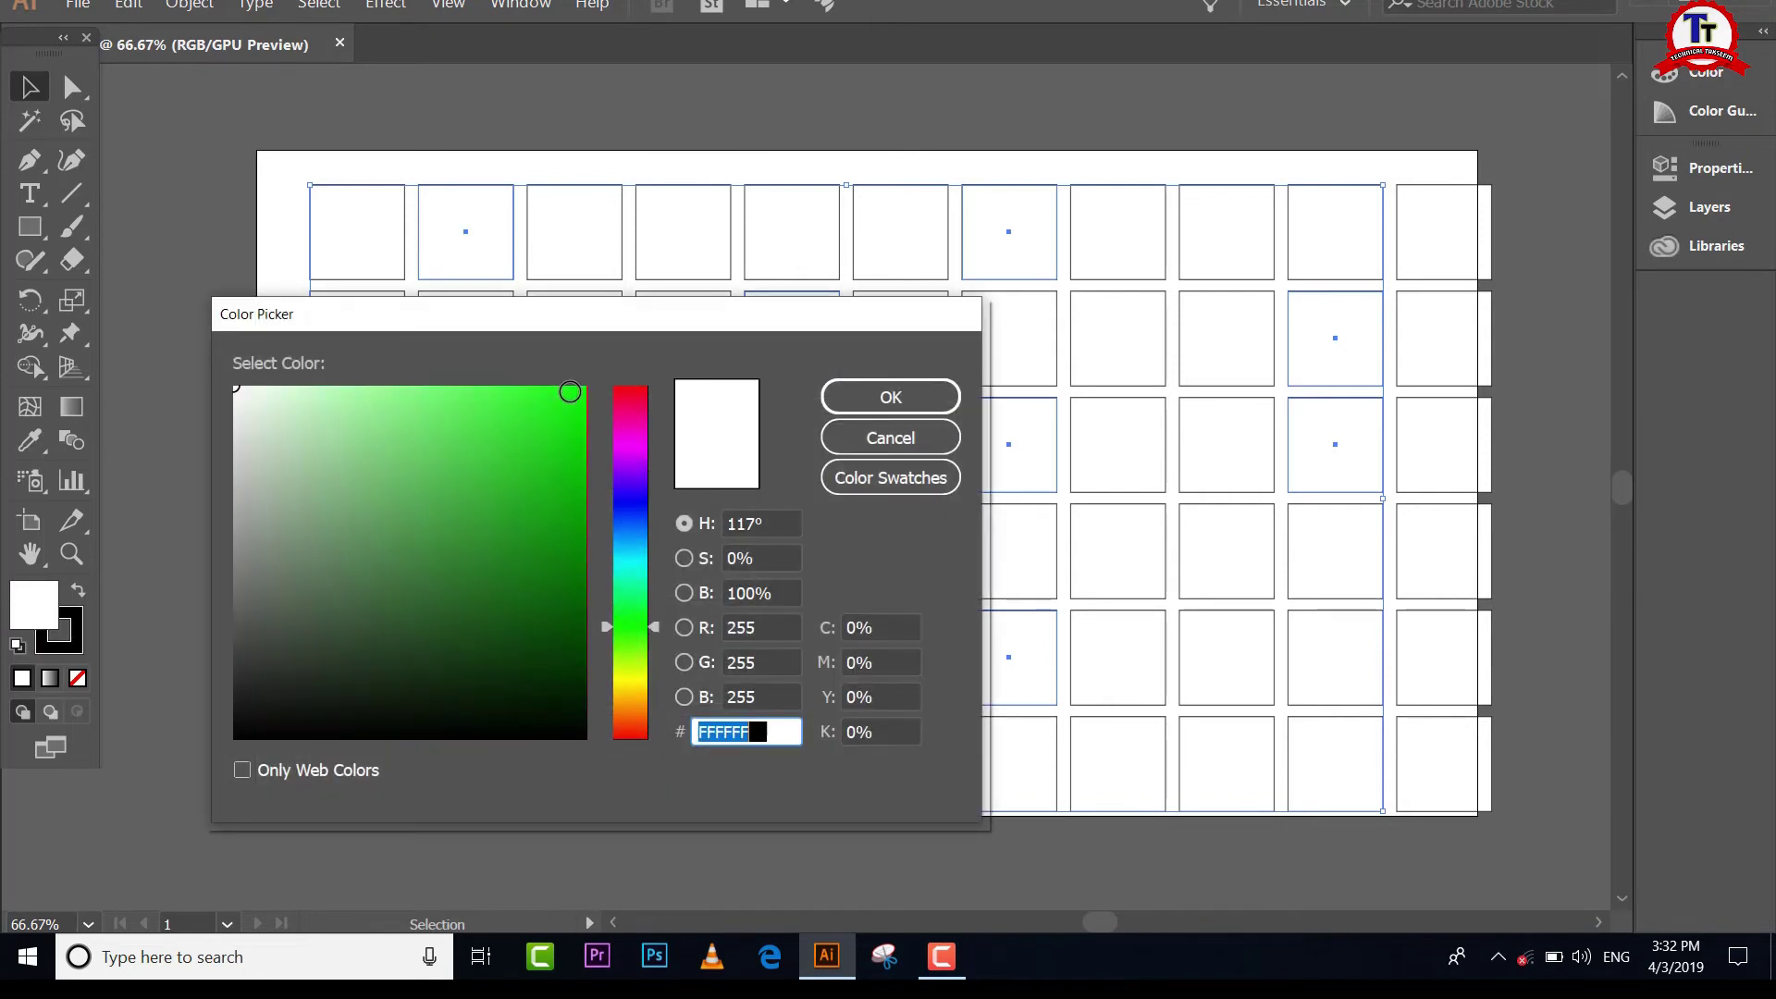
left_click(845, 405)
left_click(706, 103)
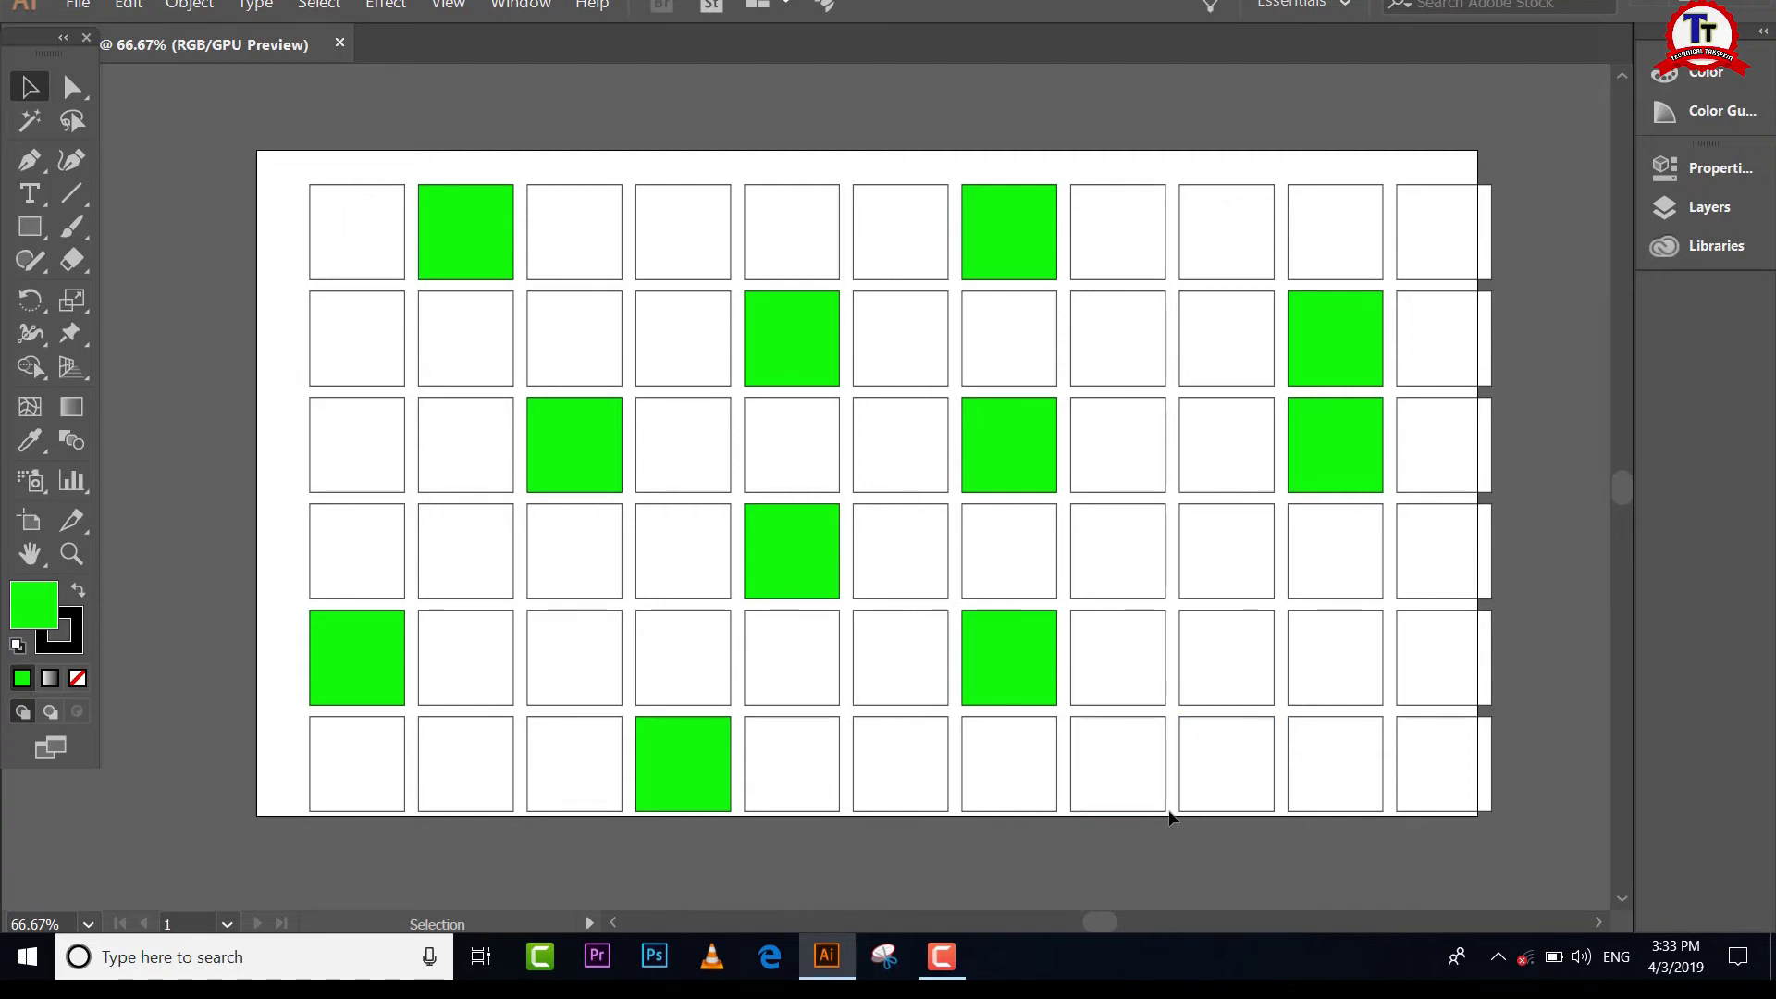
Step: Delete the entire square grid and zoom the artboard to 100%
key("a")
key("ctrl+a")
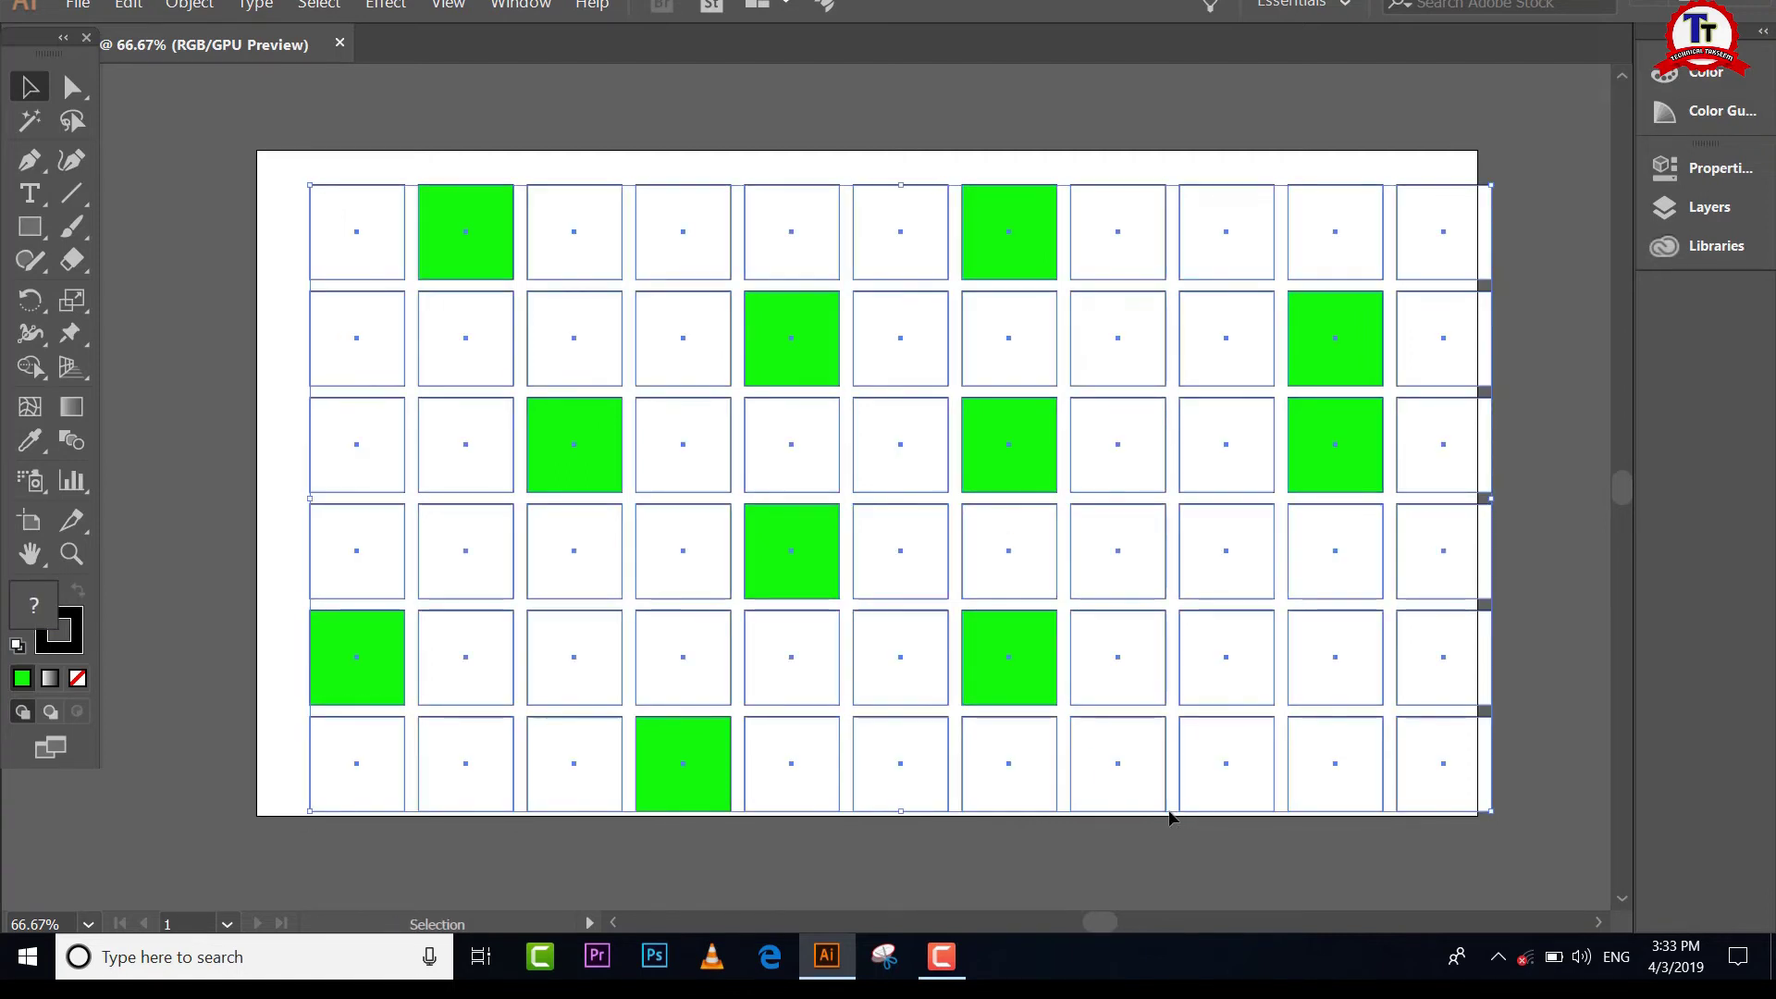
key("Delete")
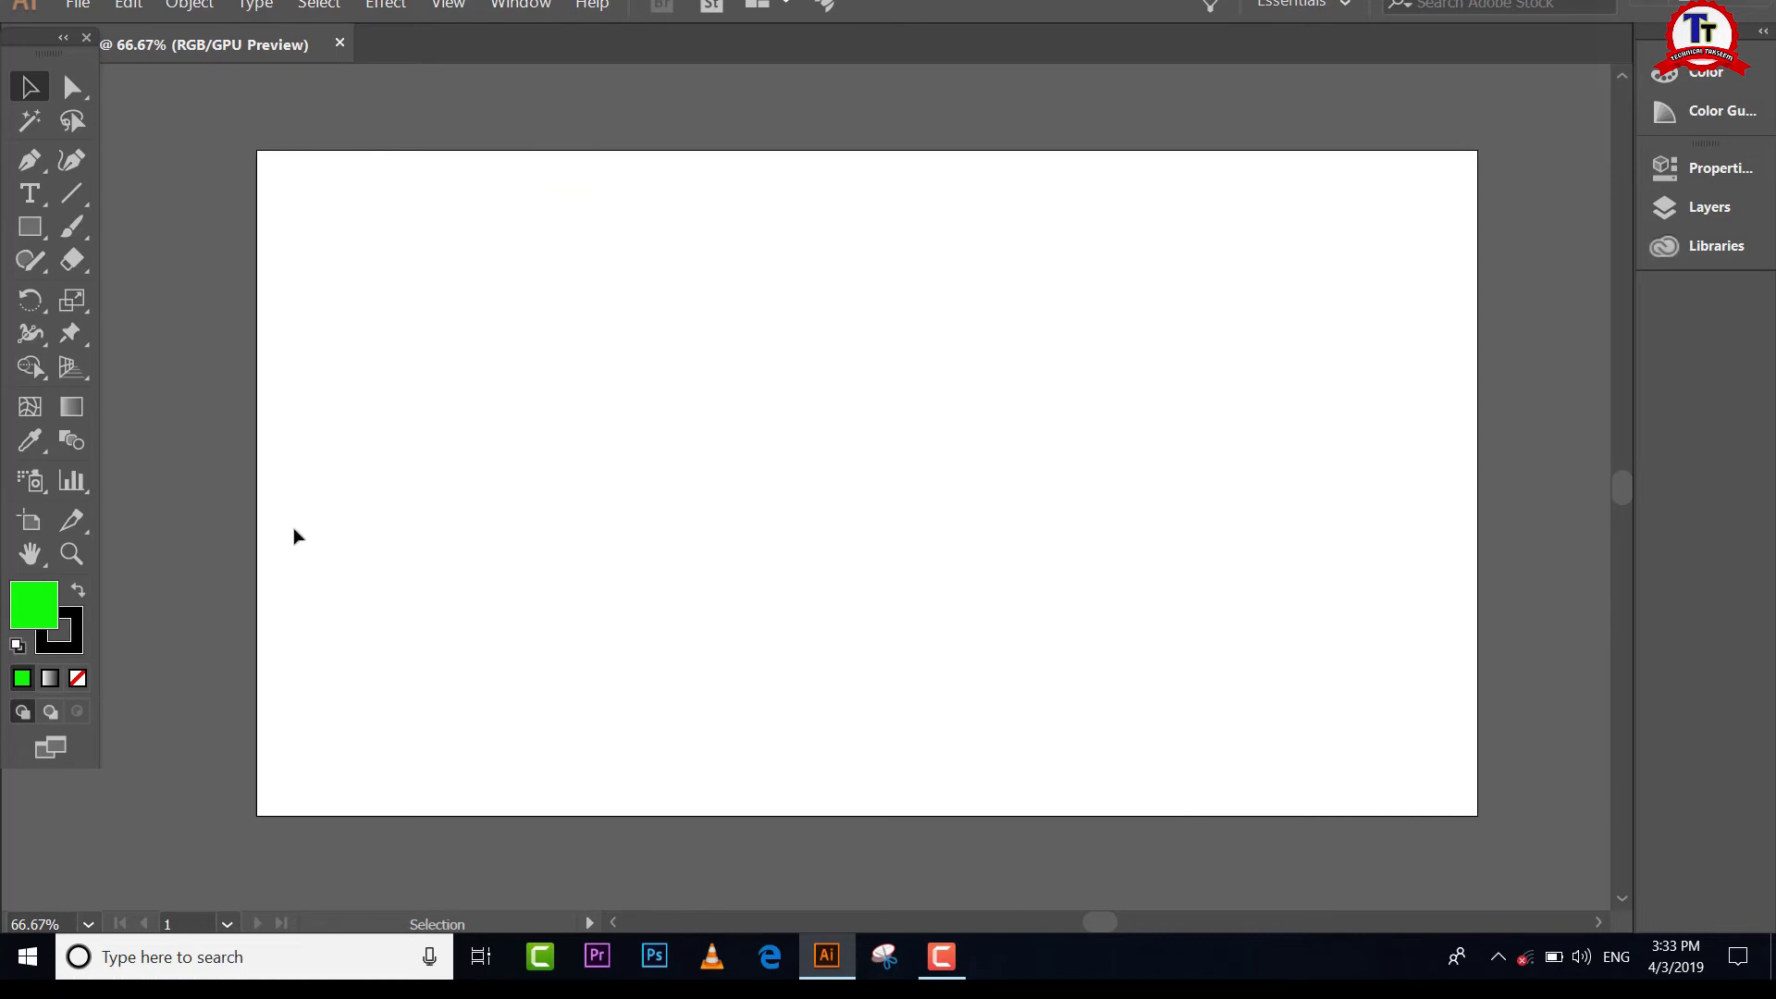
left_click(79, 560)
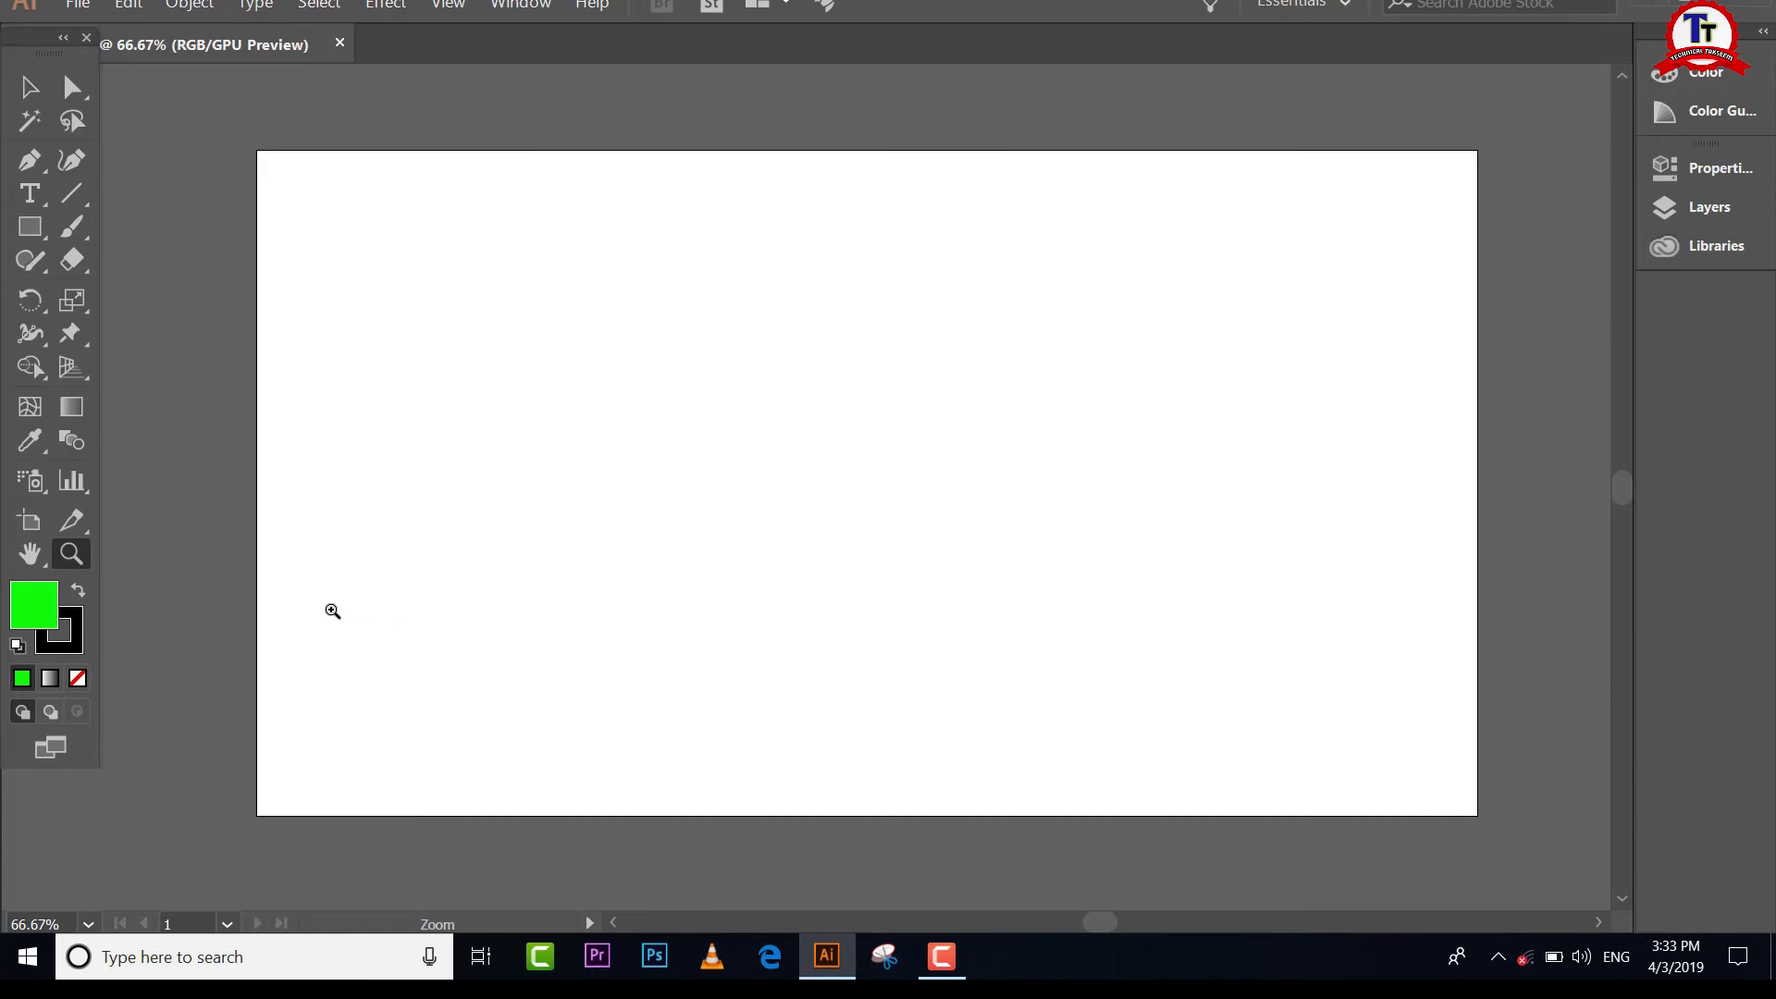
key("ctrl+1")
key("v")
left_click(30, 227)
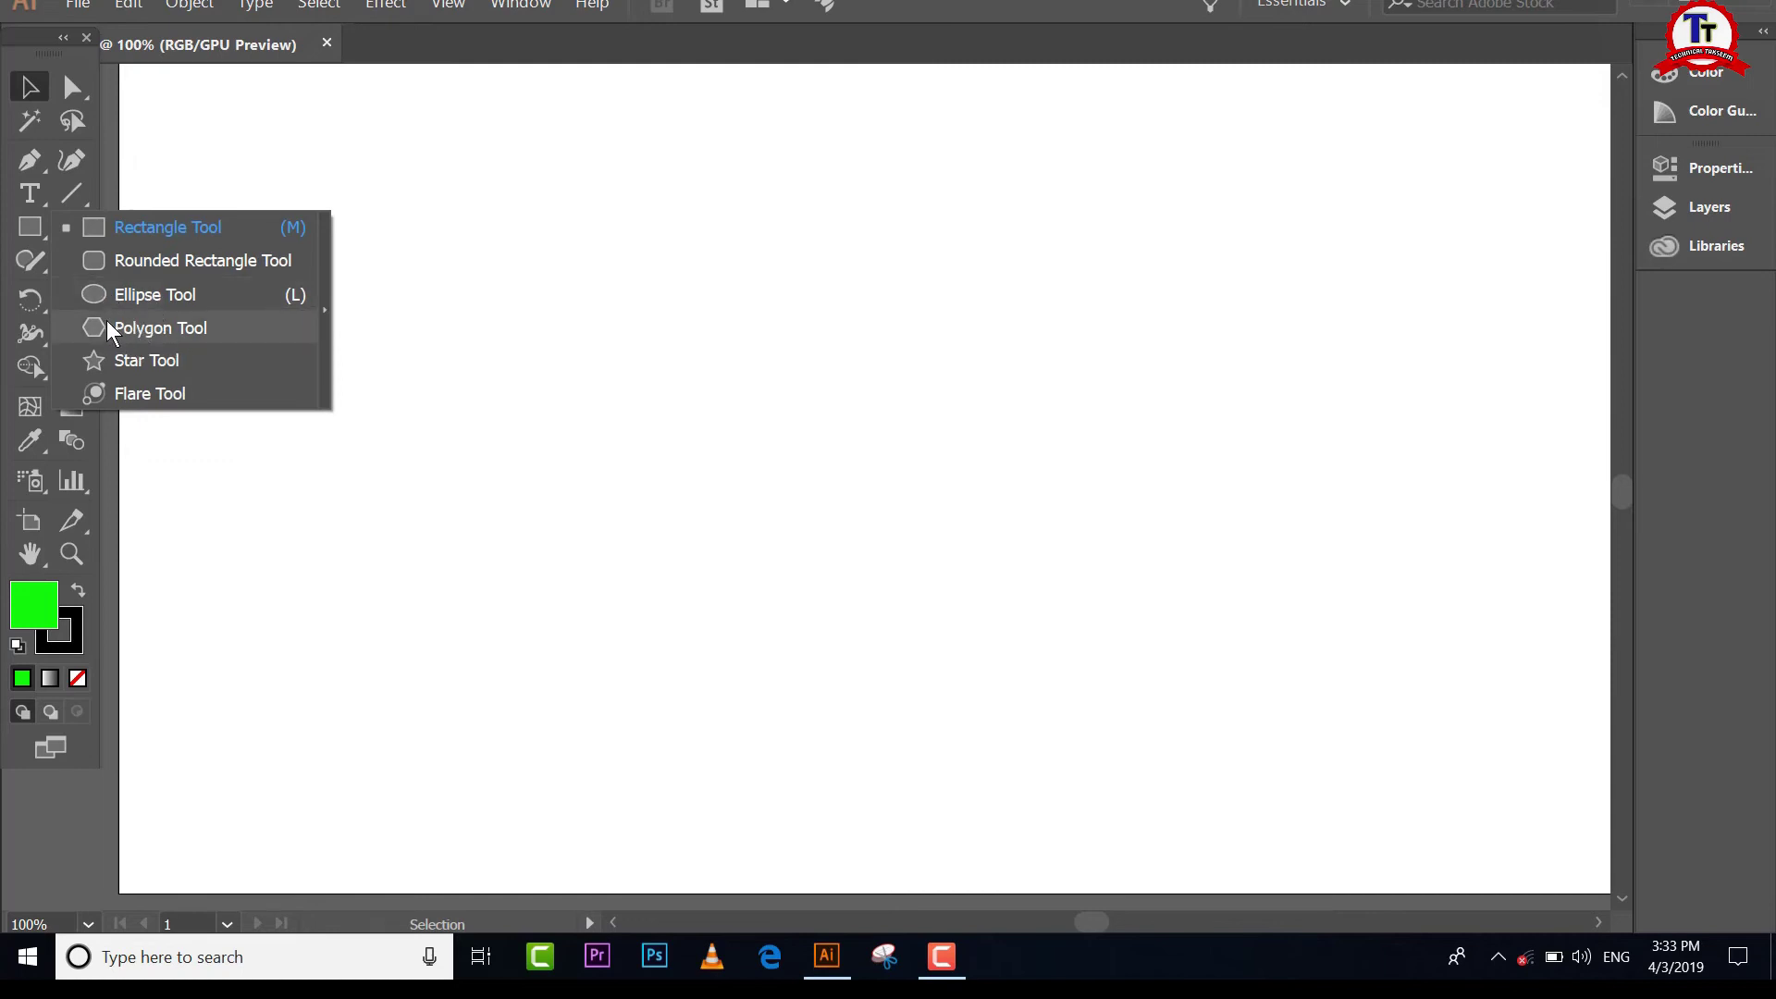
Step: Draw a hexagon near the artboard's top-left corner and set its fill to None
left_click(132, 324)
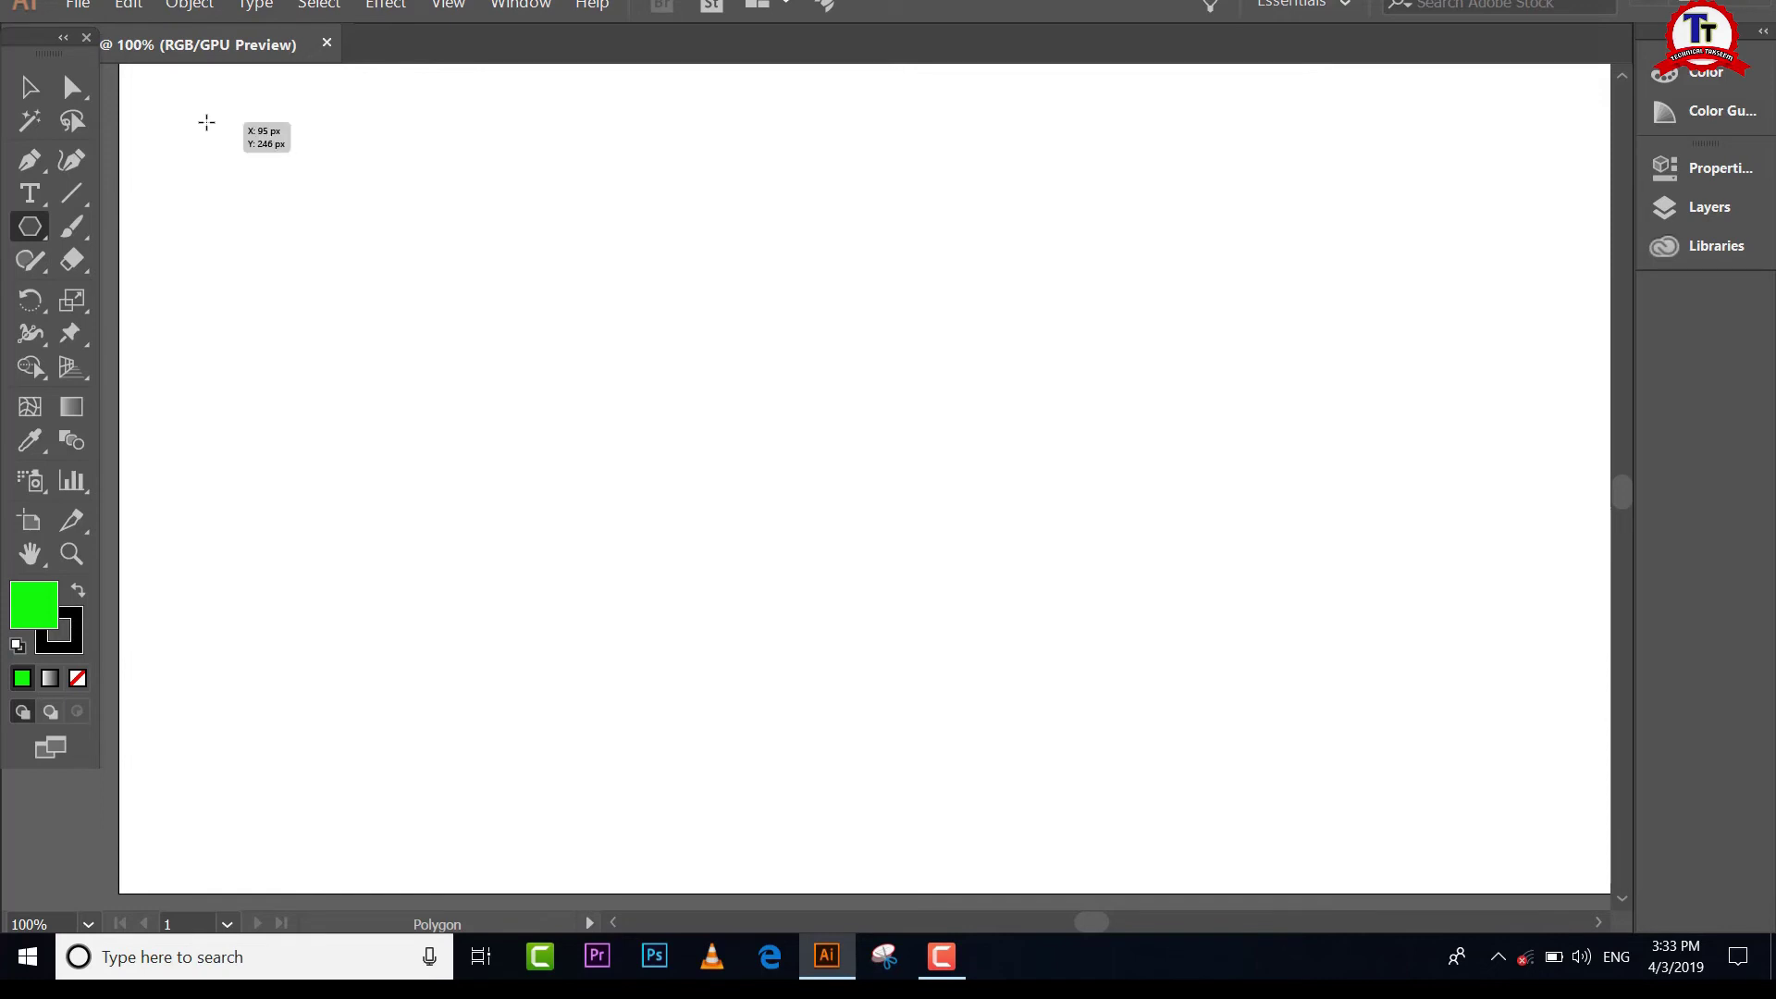
left_click_drag(206, 122, 237, 172)
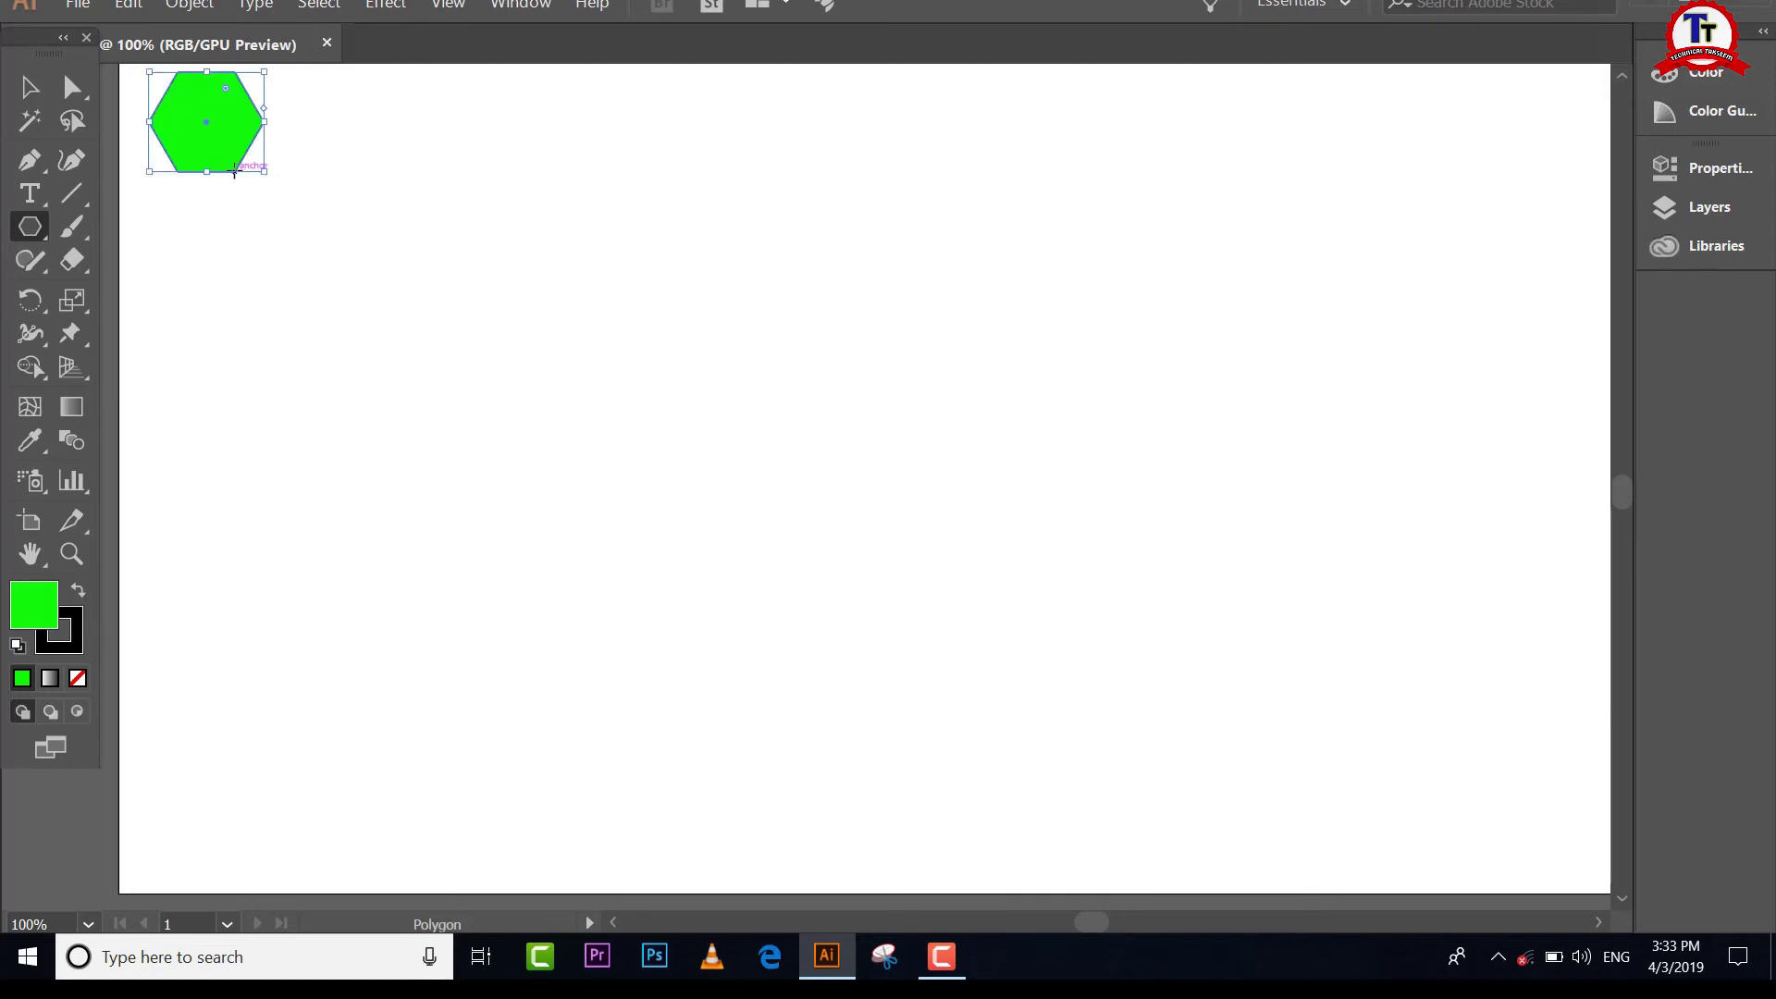
left_click(27, 89)
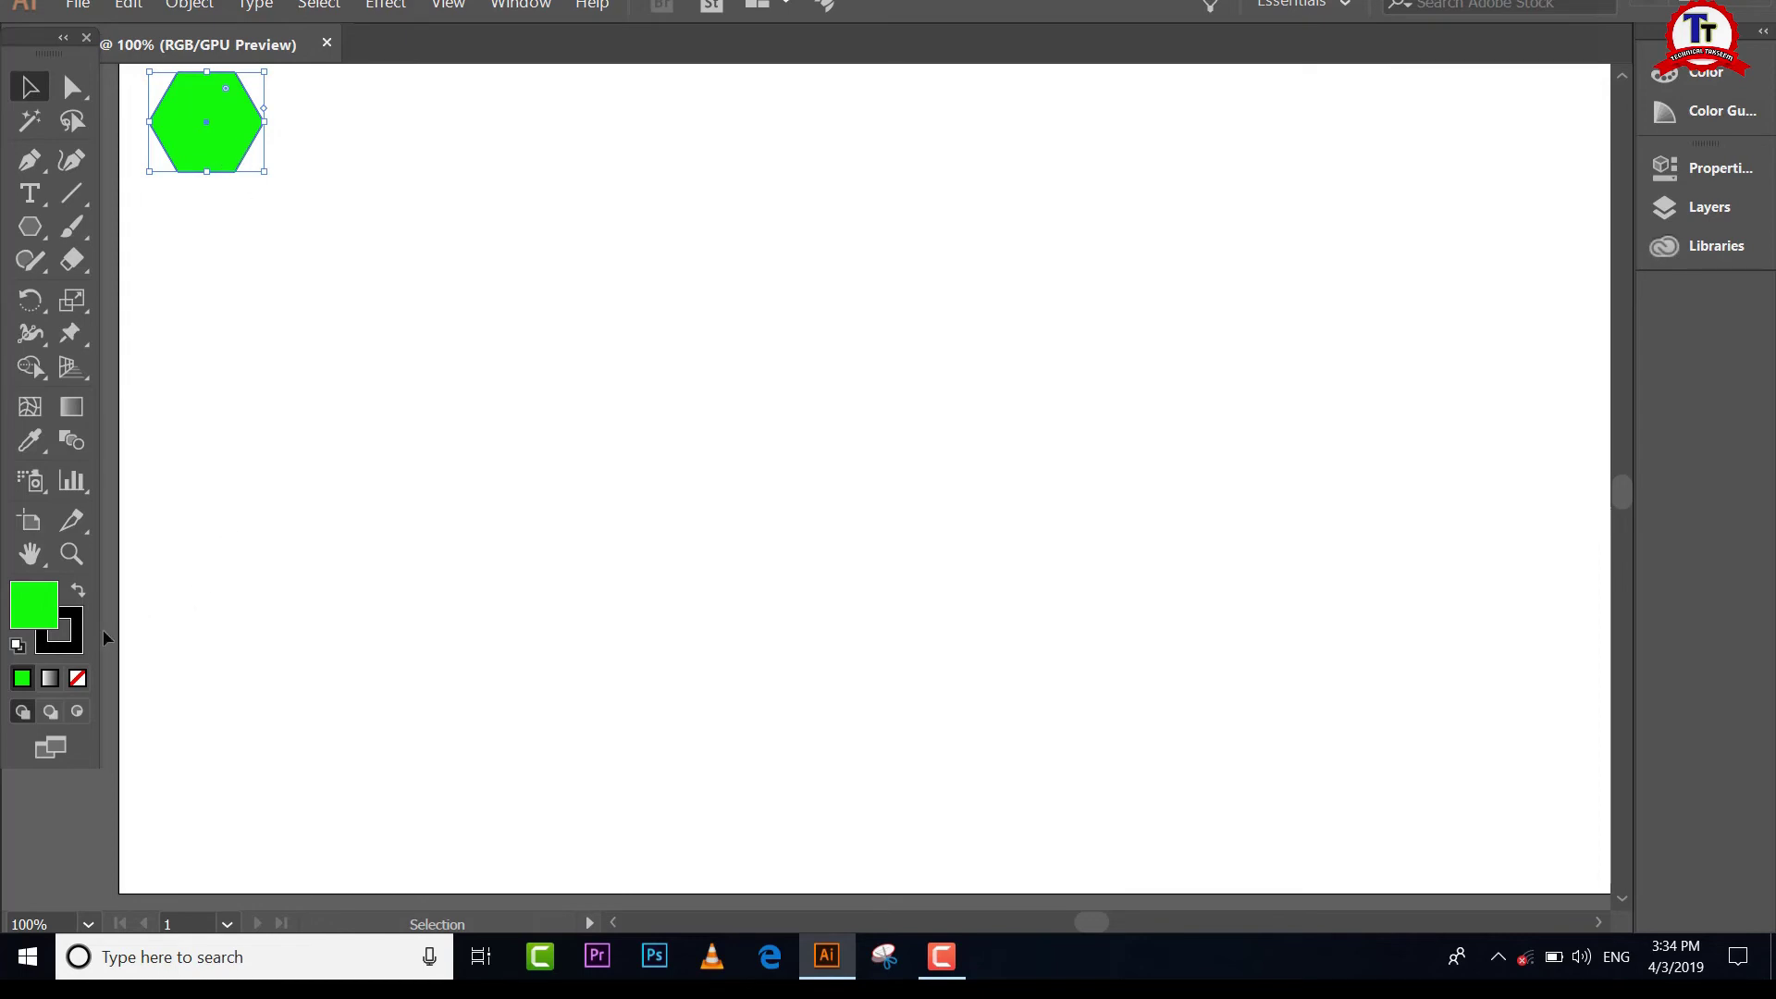
left_click(78, 679)
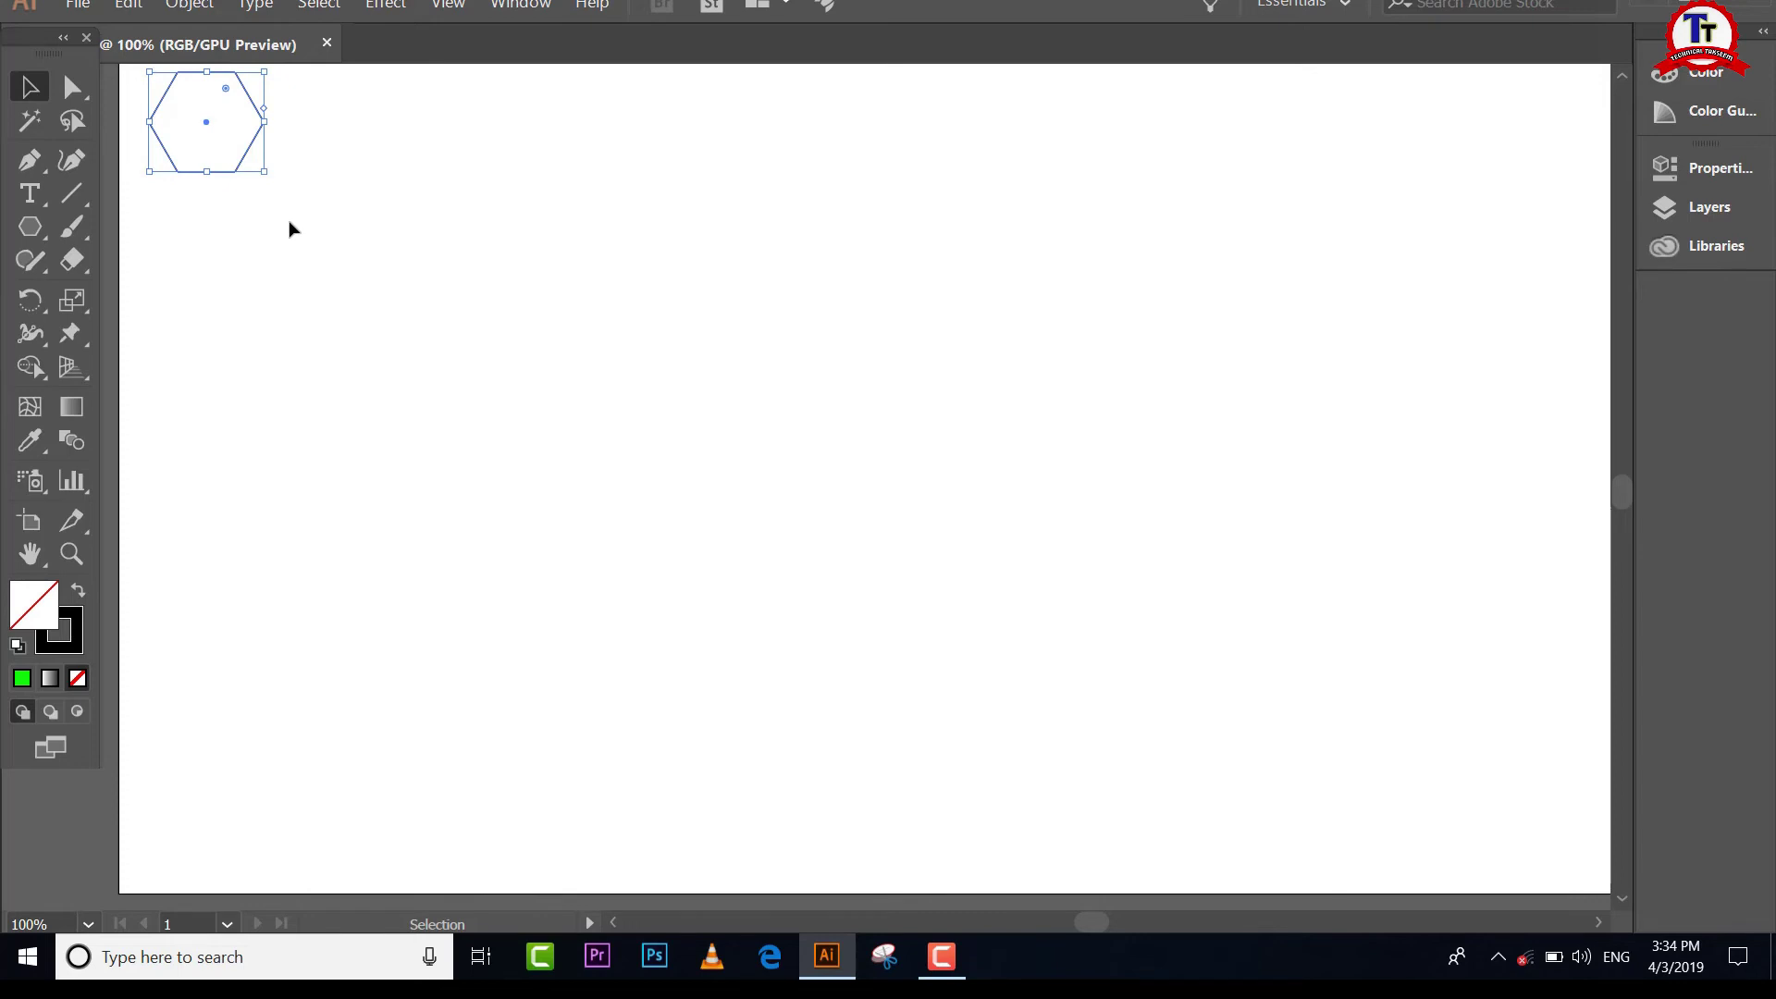
Step: Copy the hexagon straight down and repeat with Ctrl+D to form a column
left_click(239, 133)
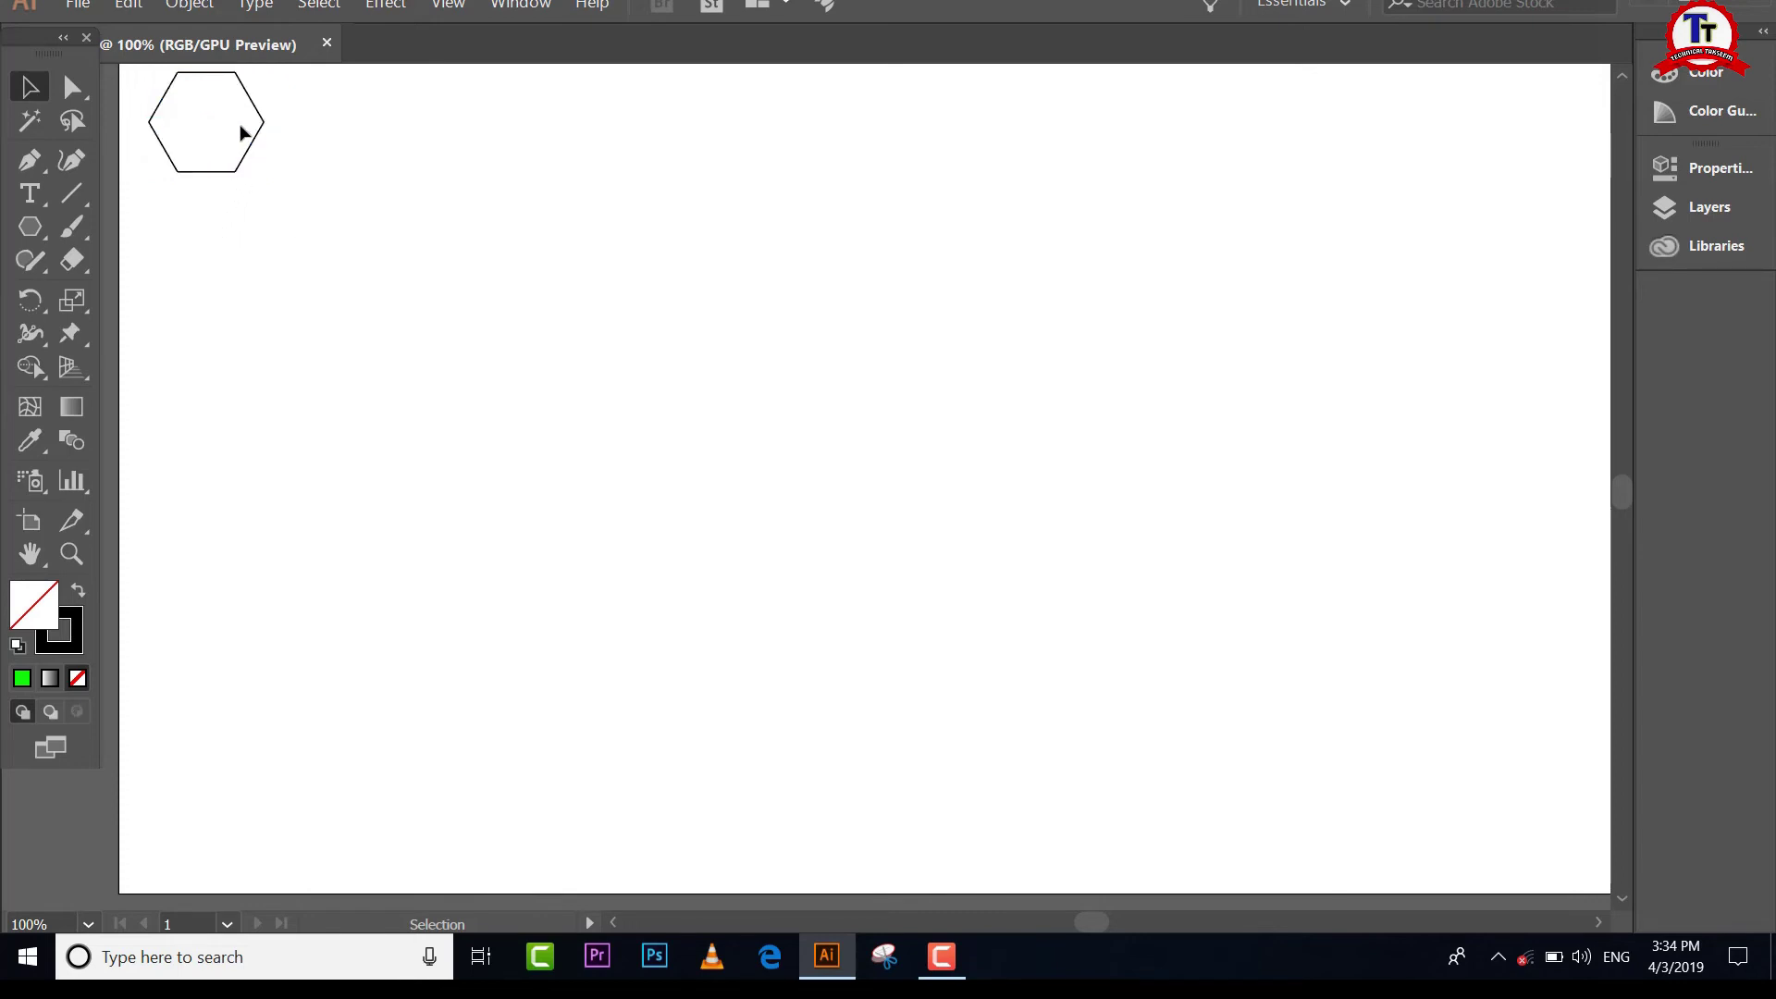
key("shift")
left_click_drag(208, 139, 235, 274)
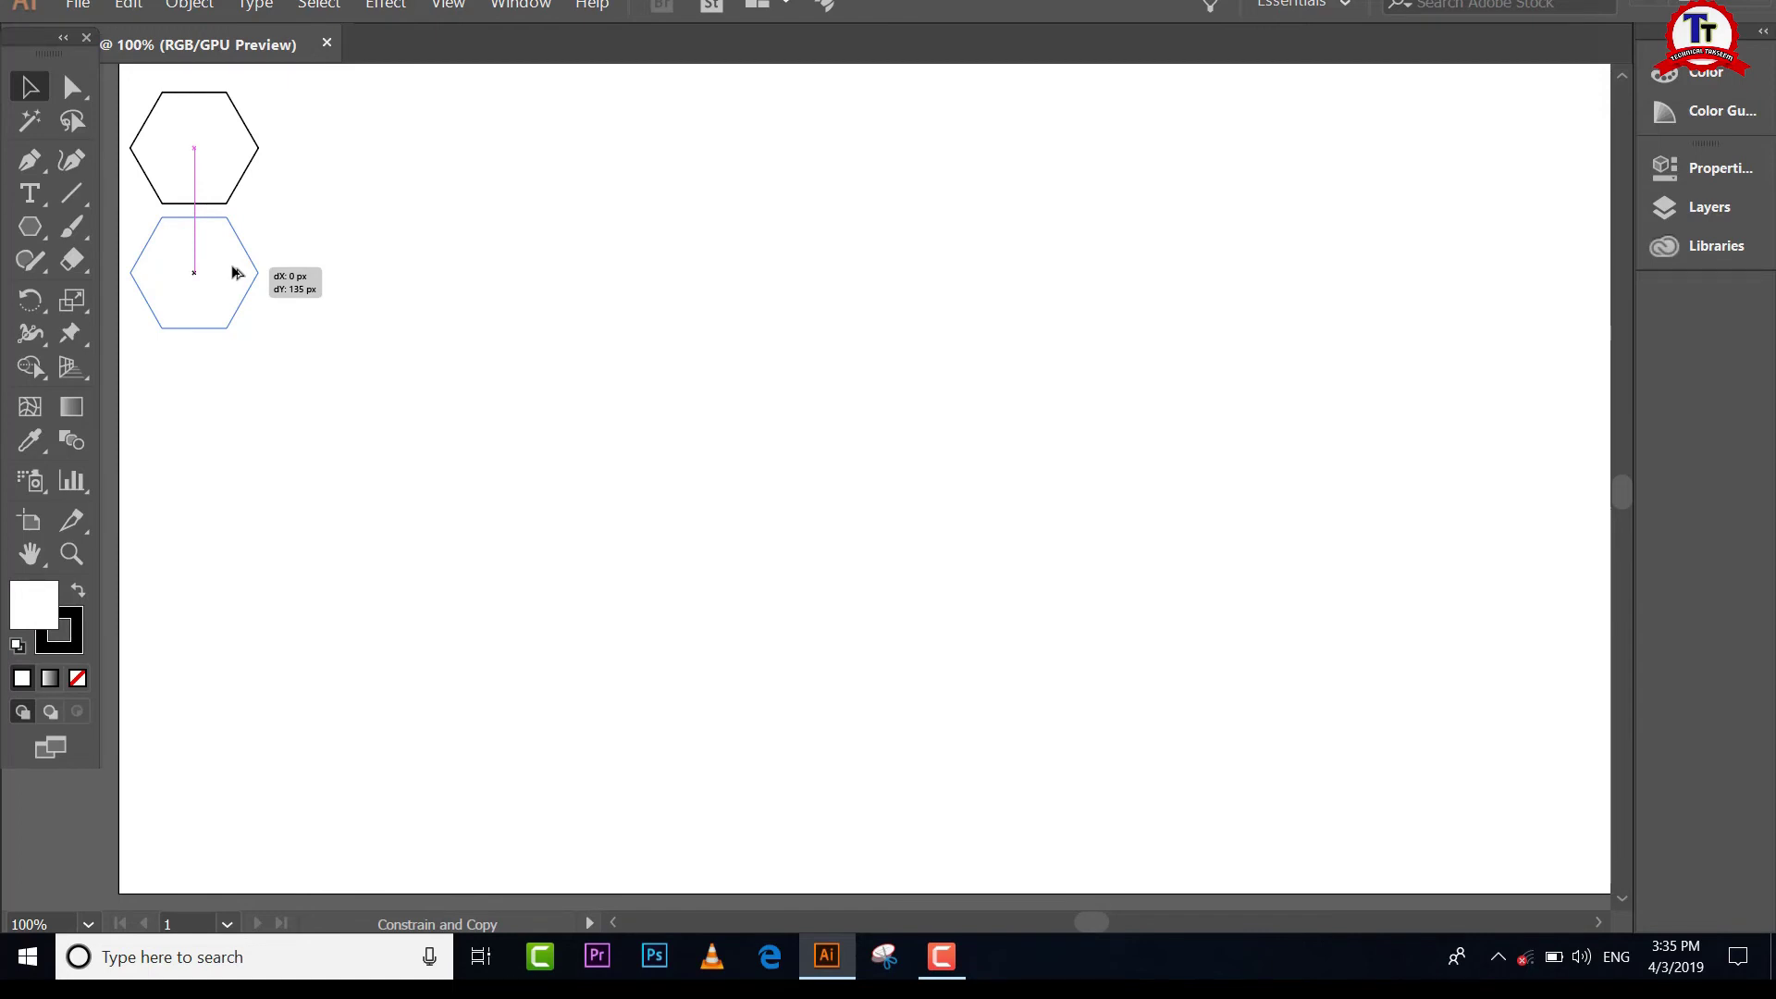
left_click_drag(235, 273, 235, 272)
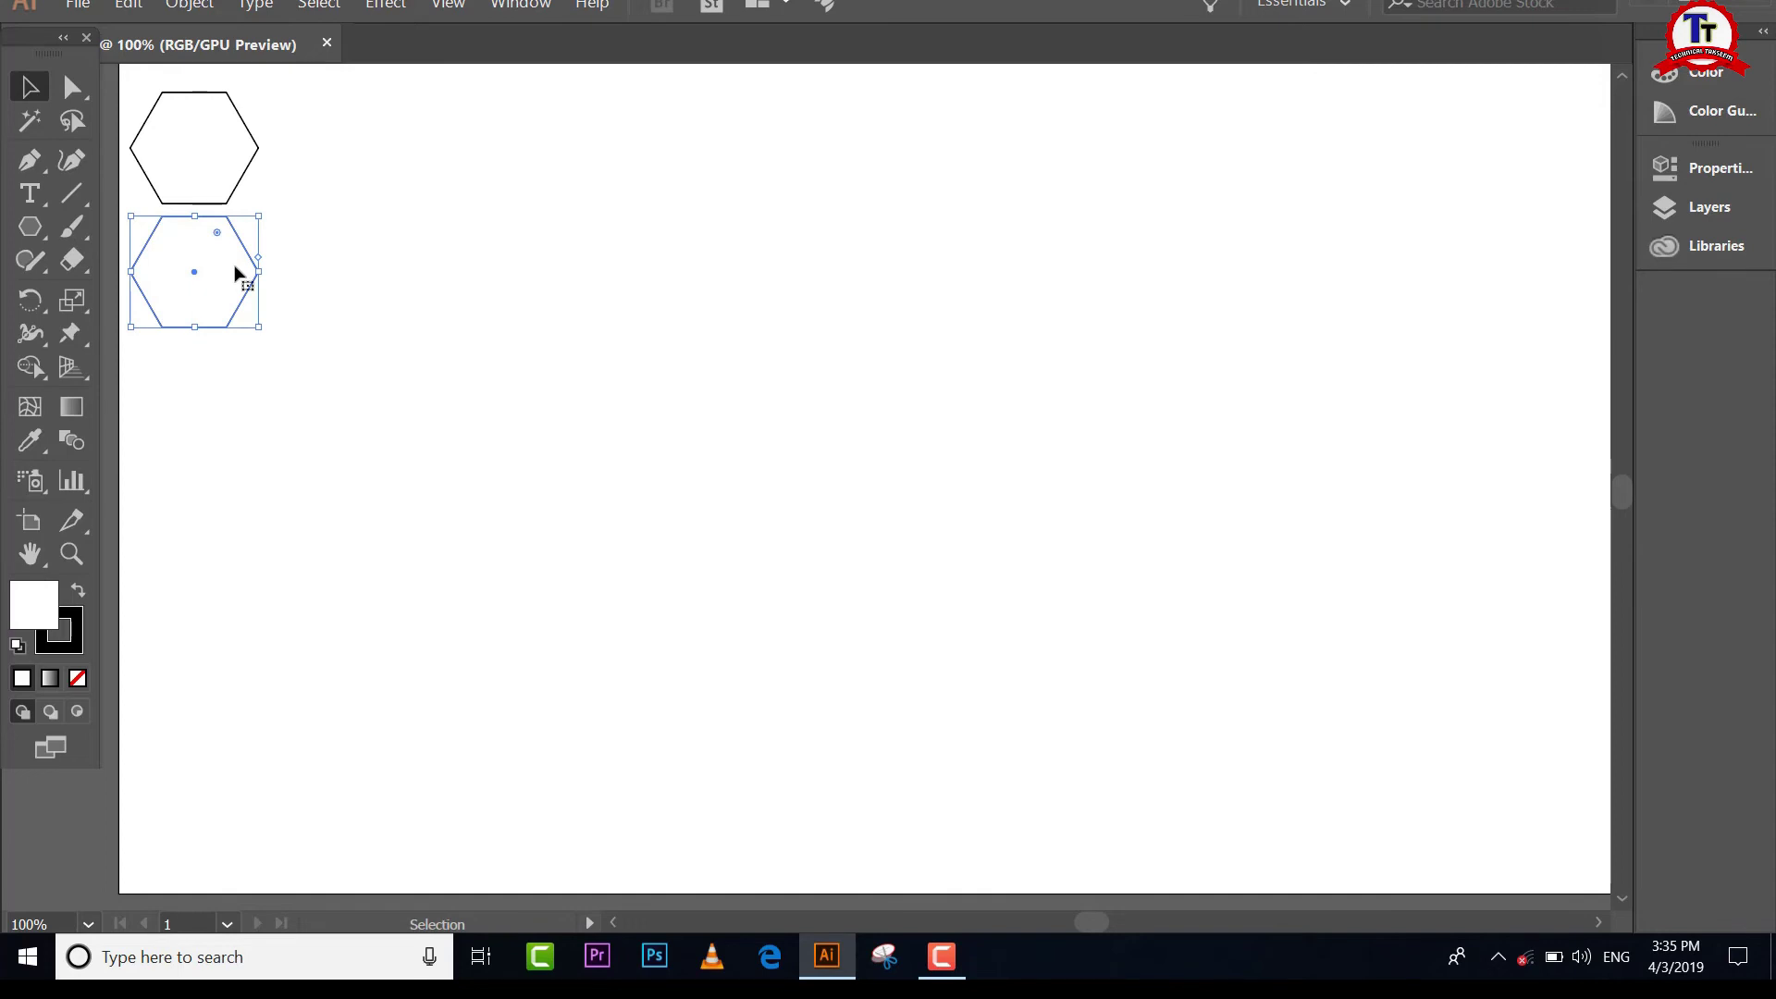
key("a")
key("ctrl+d")
key("ctrl+d")
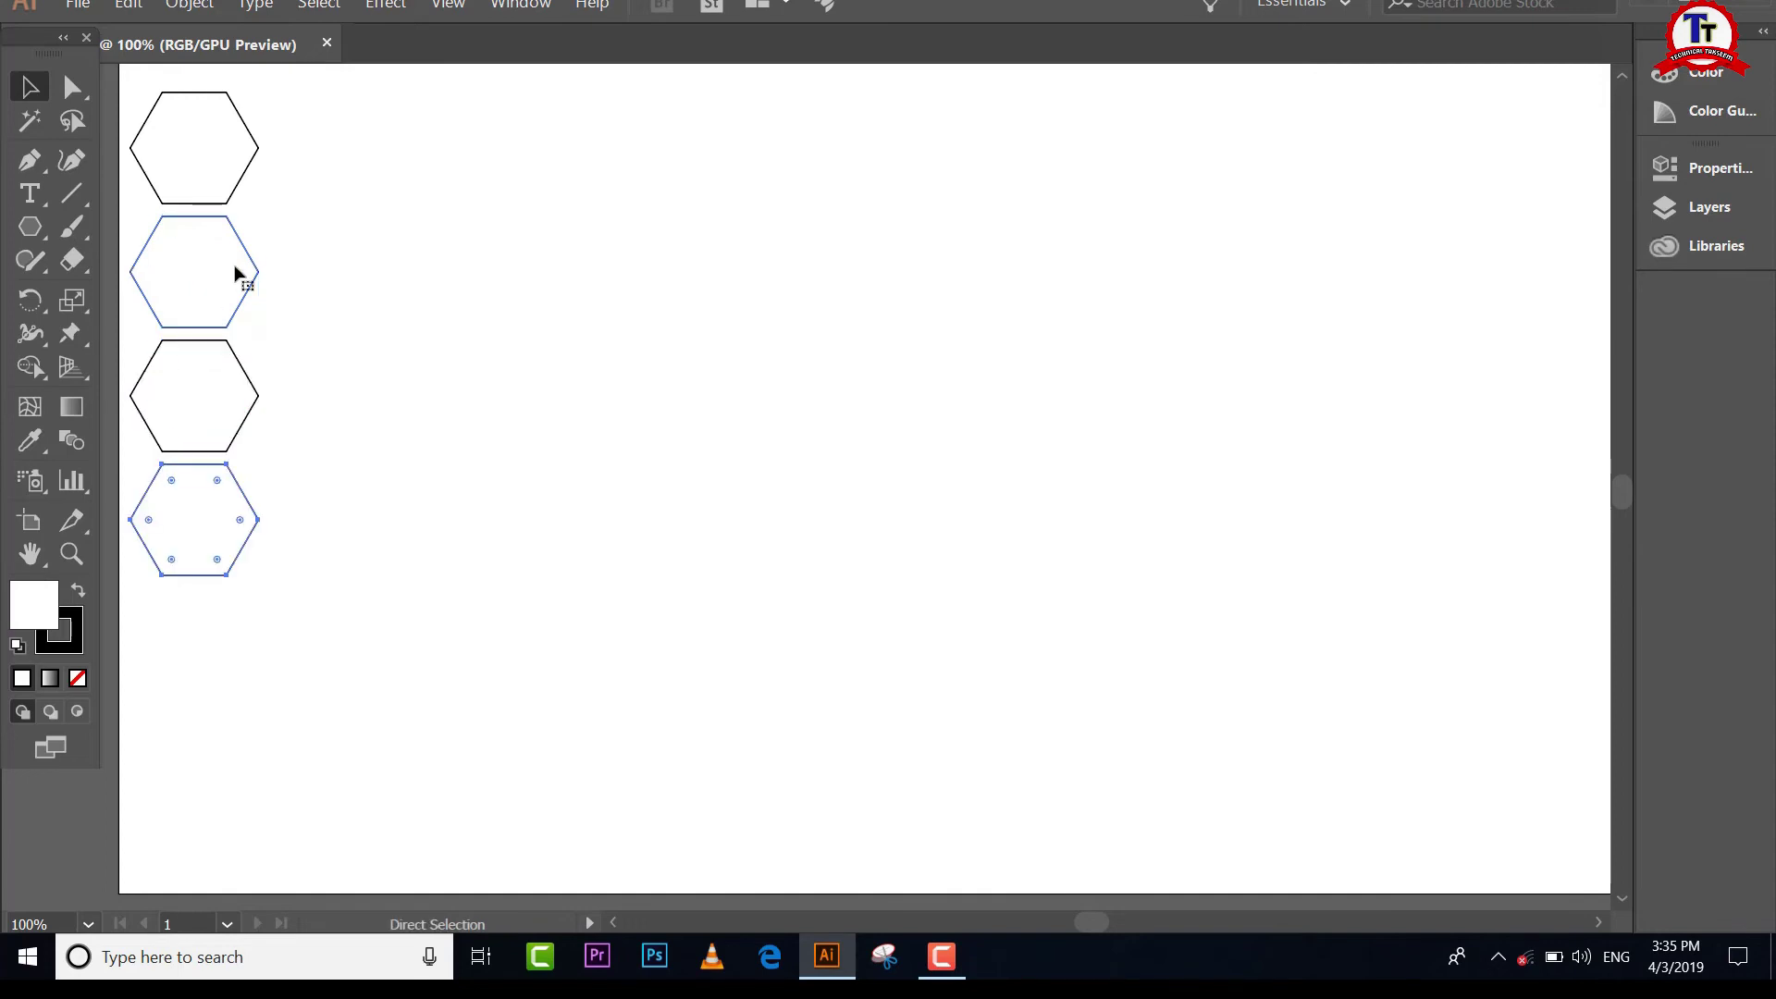
key("ctrl+d")
key("ctrl+d")
key("ctrl+d")
key("v")
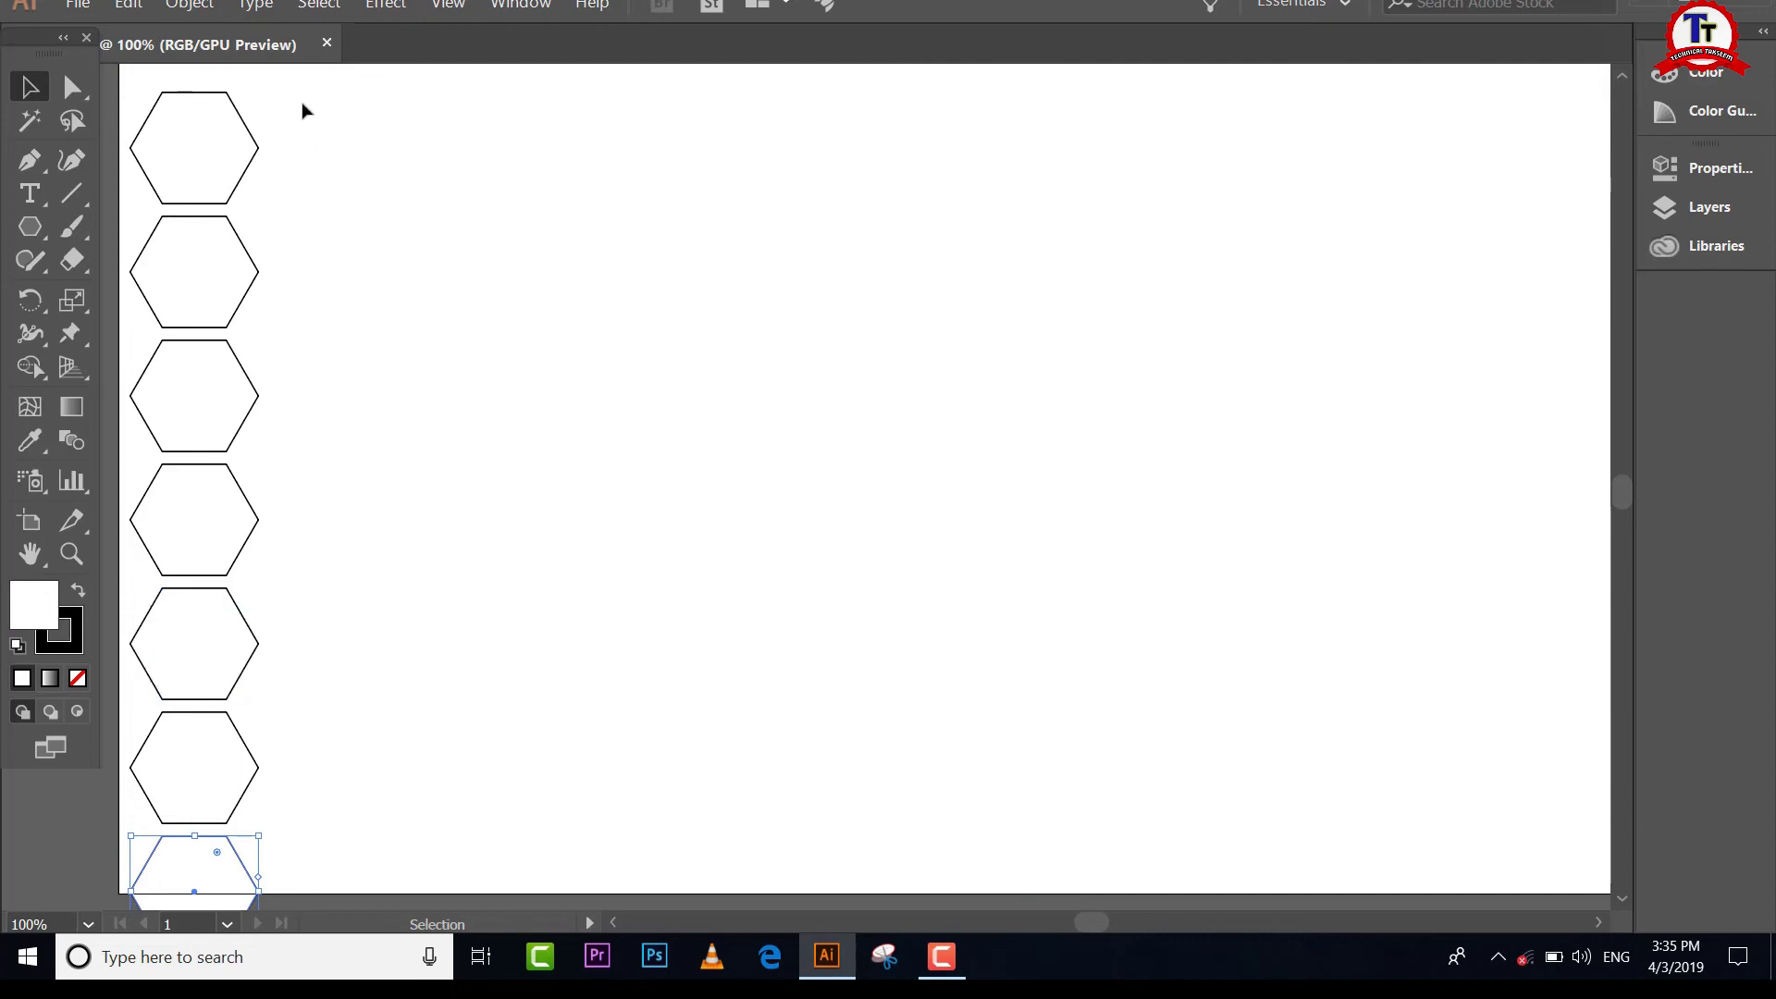
Step: Select all seven hexagons and drag a copy of the column right and down
left_click_drag(300, 103, 161, 873)
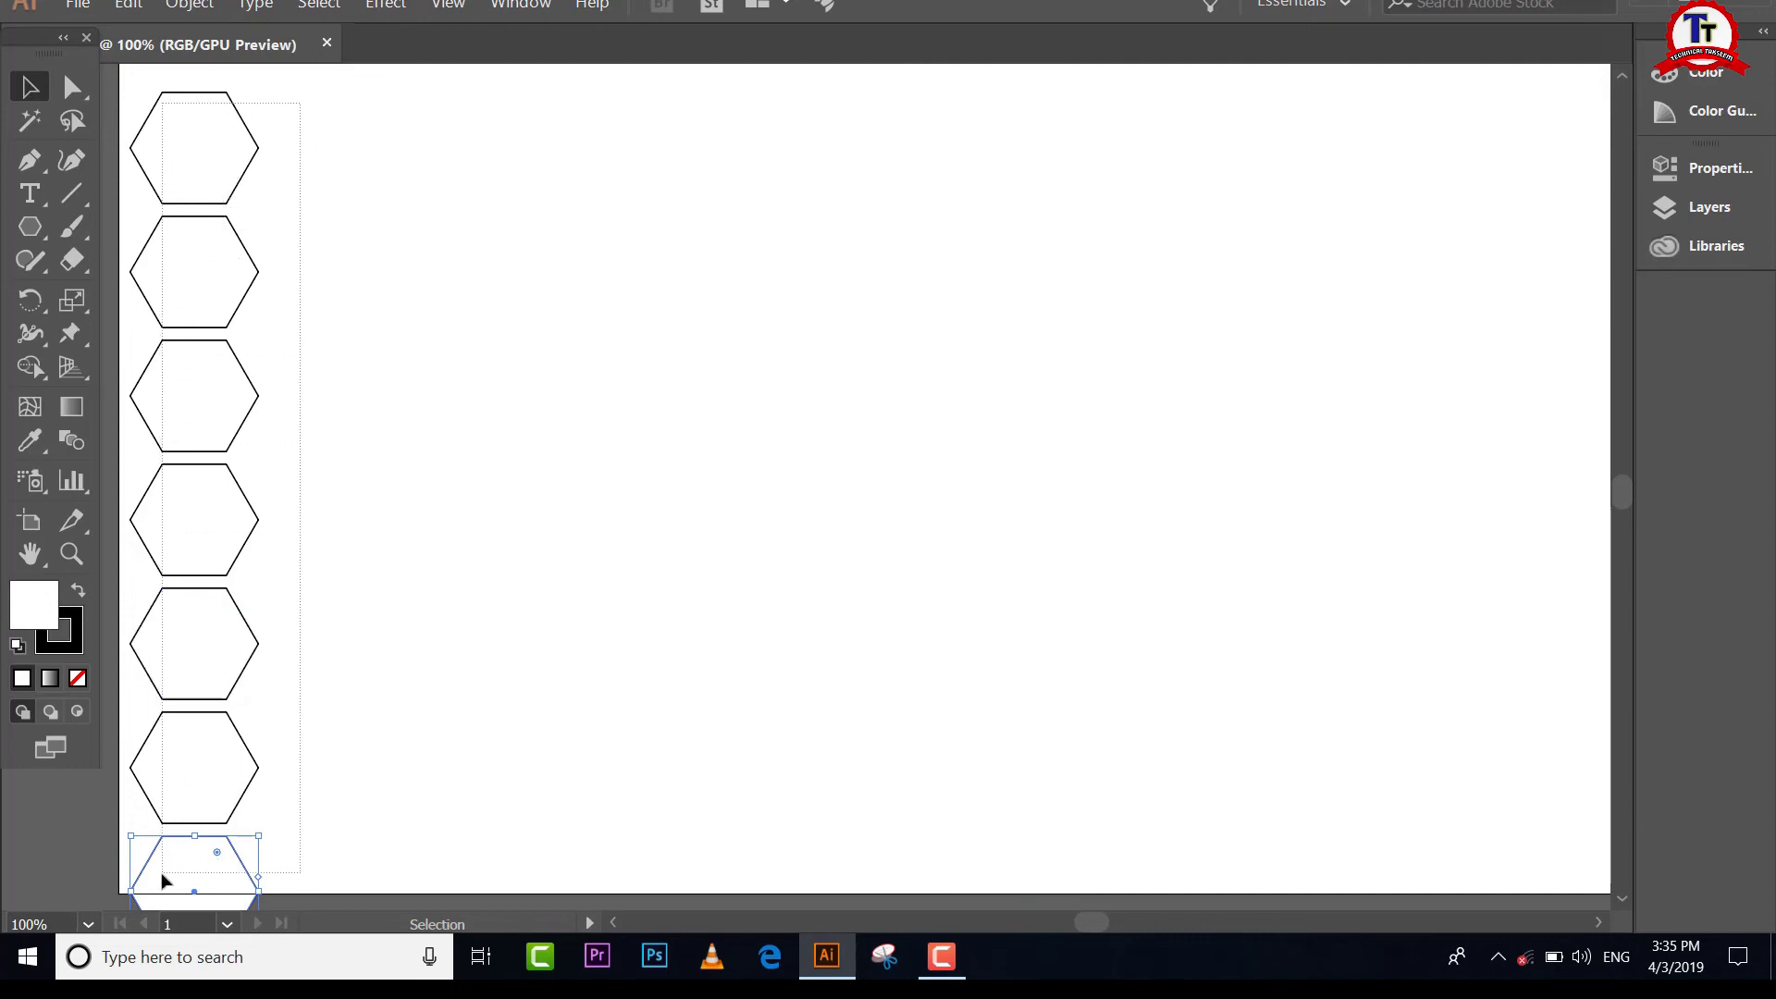
left_click_drag(163, 880, 154, 883)
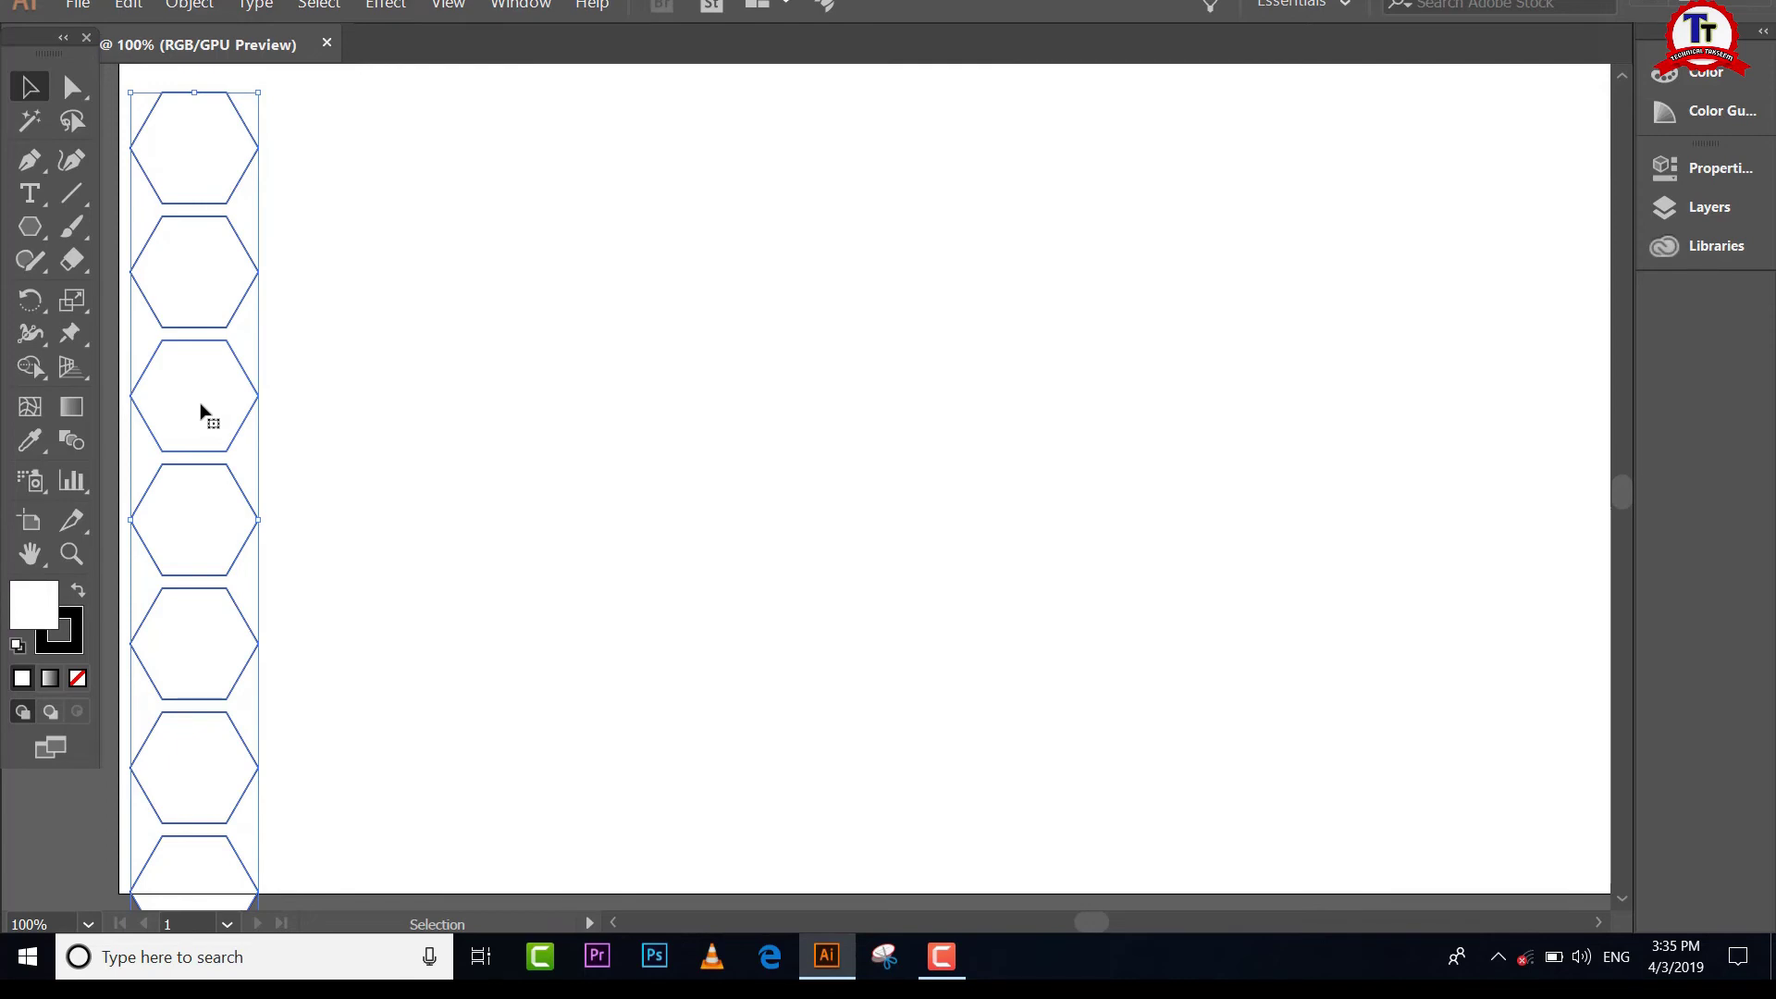
mouse_move(178, 416)
left_mouse_down()
mouse_move(314, 436)
mouse_move(276, 470)
mouse_move(305, 515)
left_mouse_up()
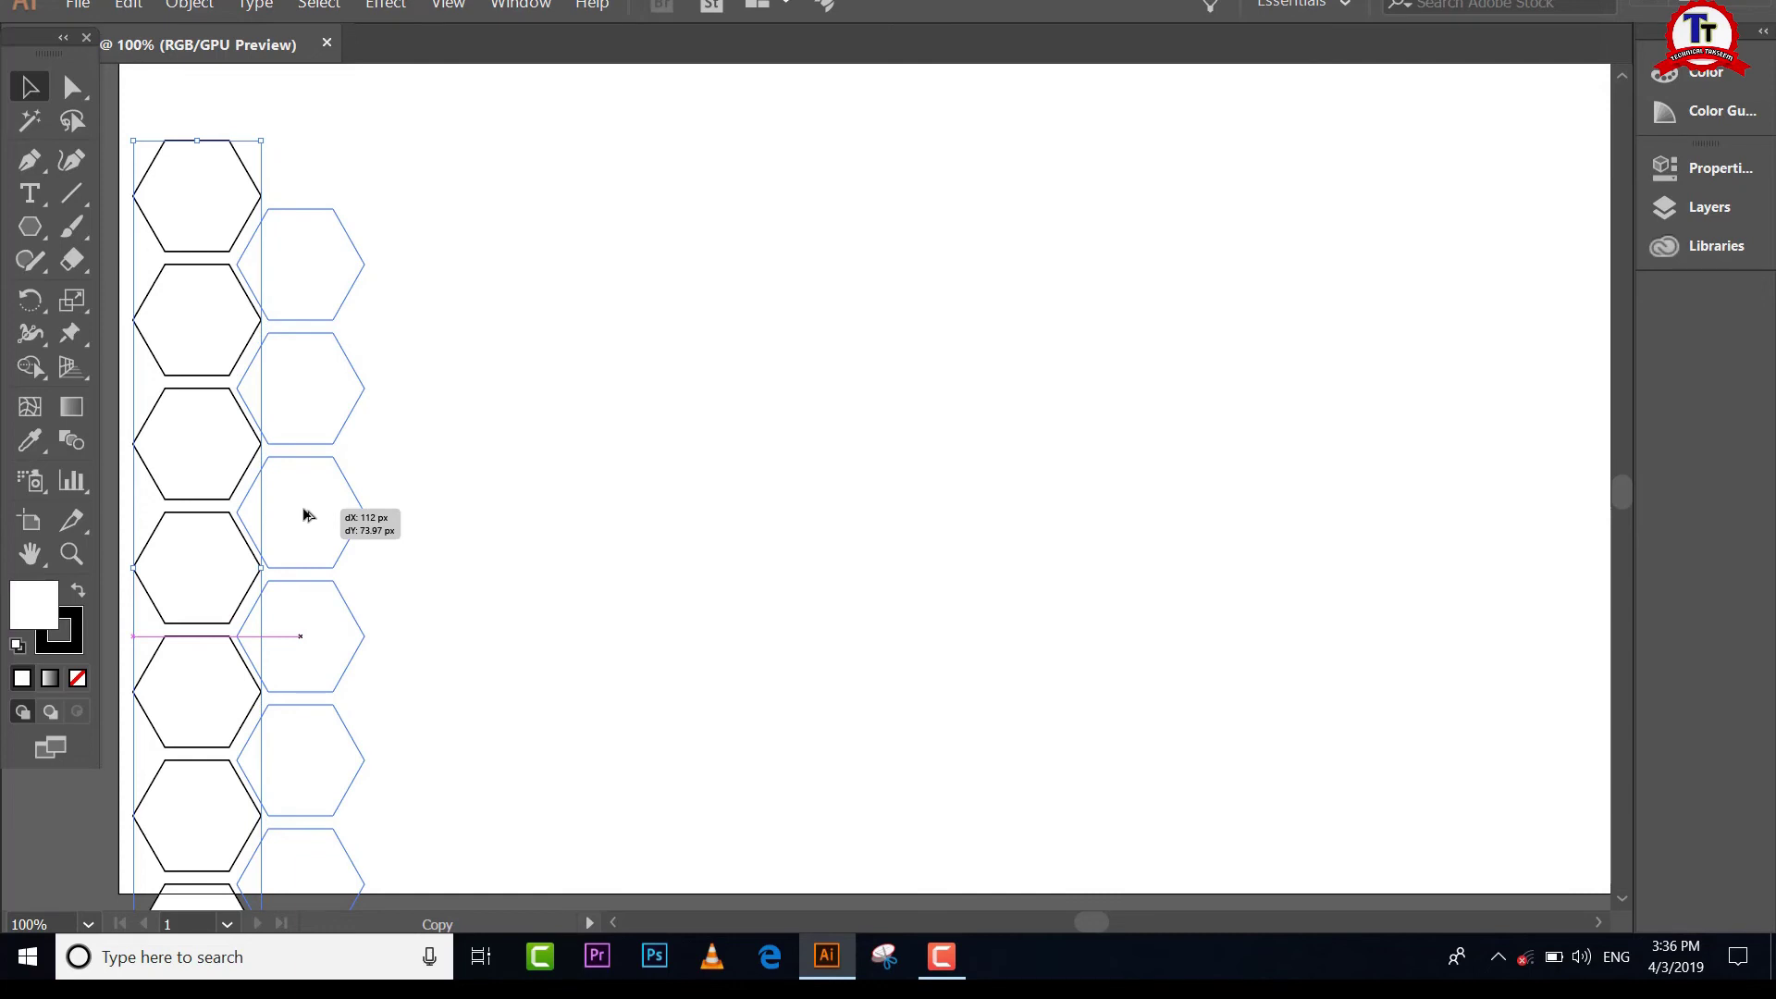
Step: Drop the column copy nested half a step down beside the first, then zoom to 150%
left_click_drag(305, 516, 307, 515)
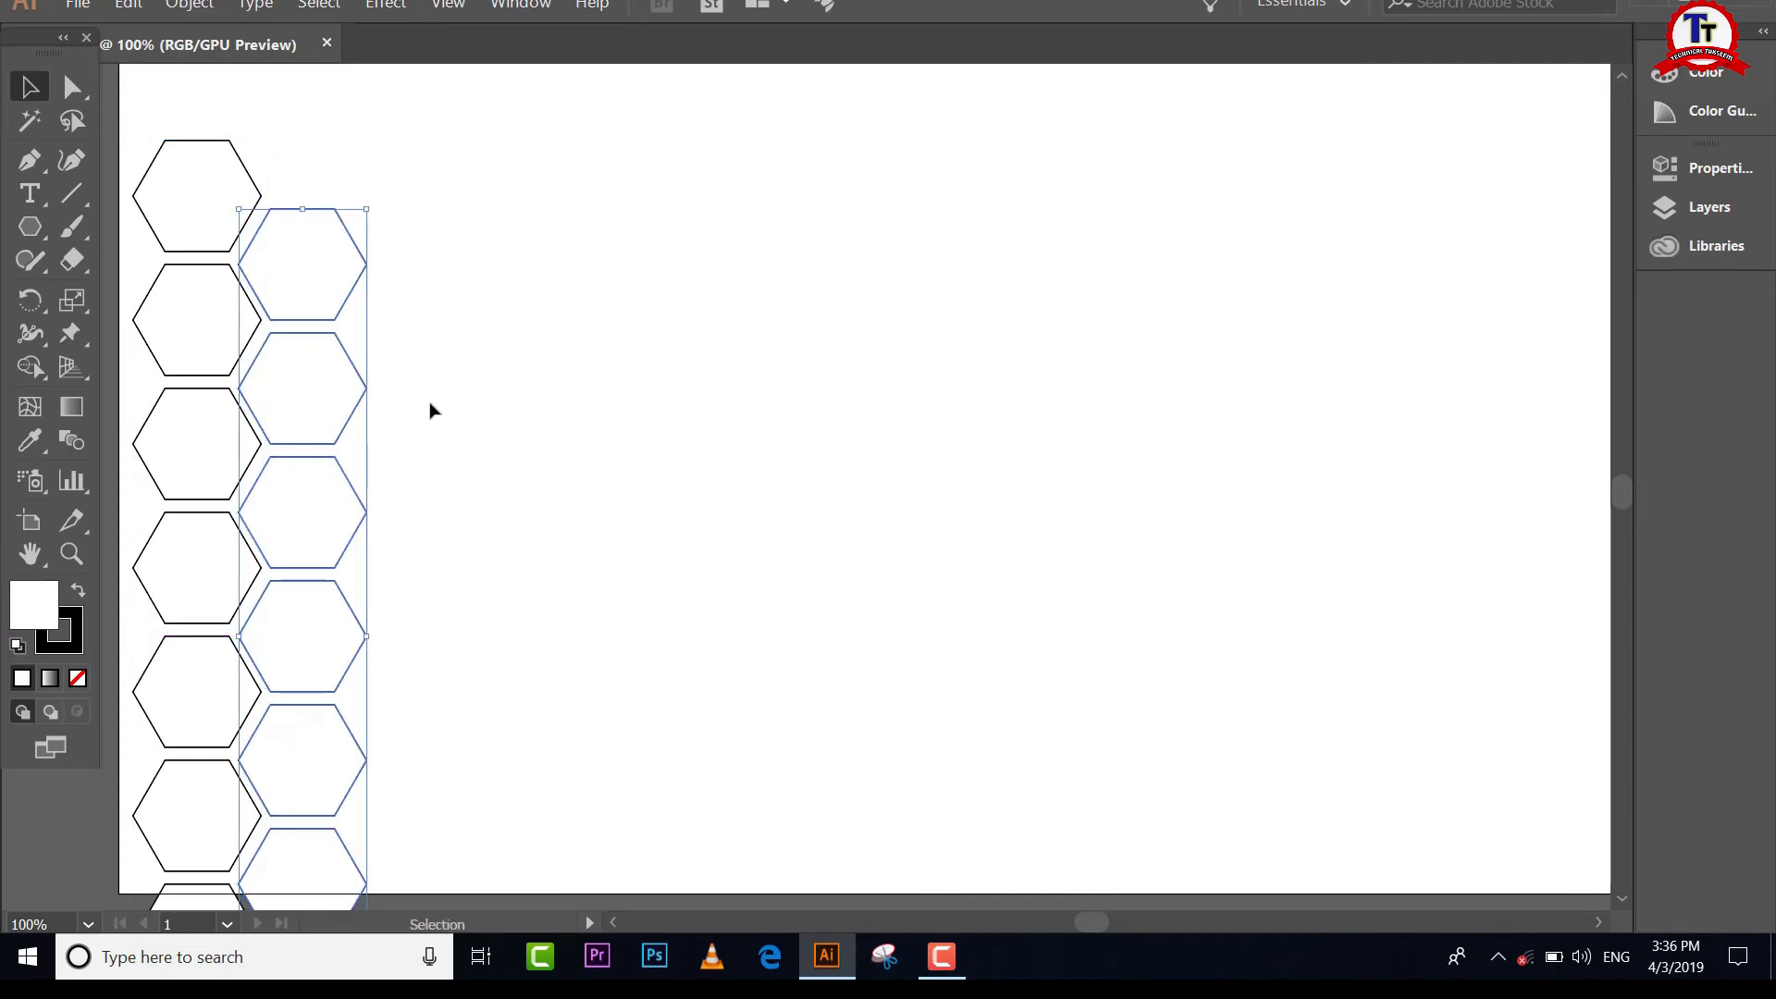
left_click(455, 224)
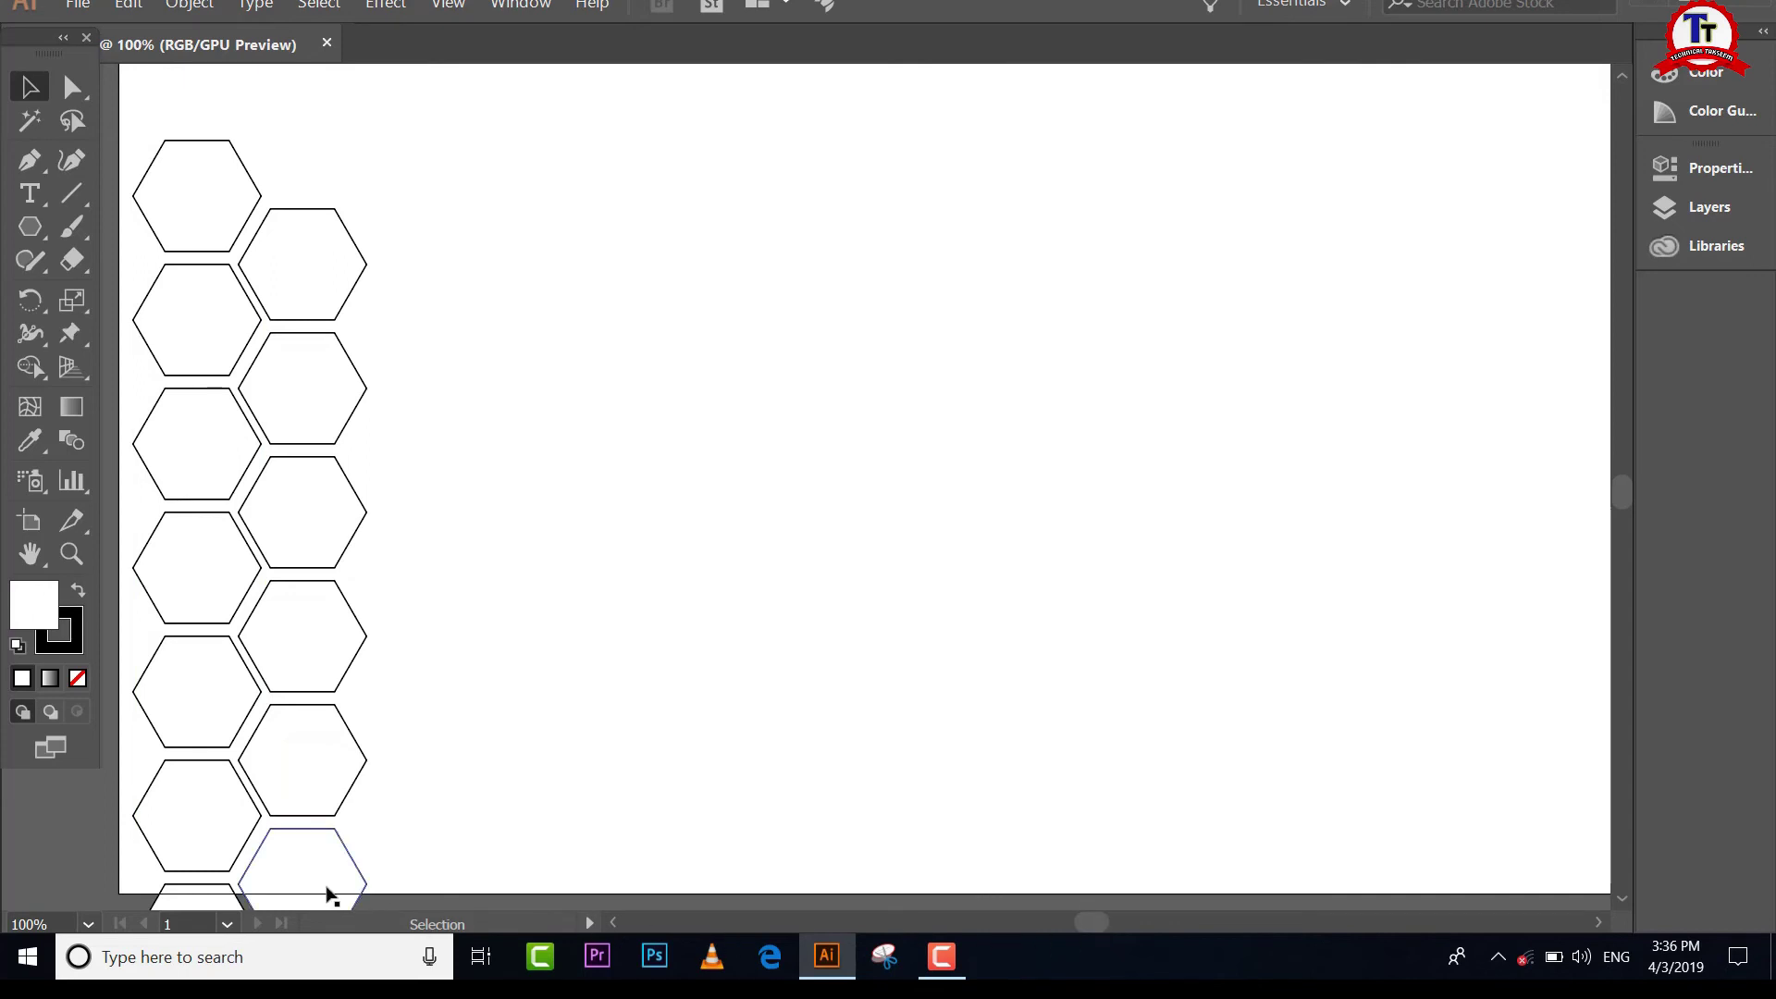
left_click(71, 555)
left_click(444, 612)
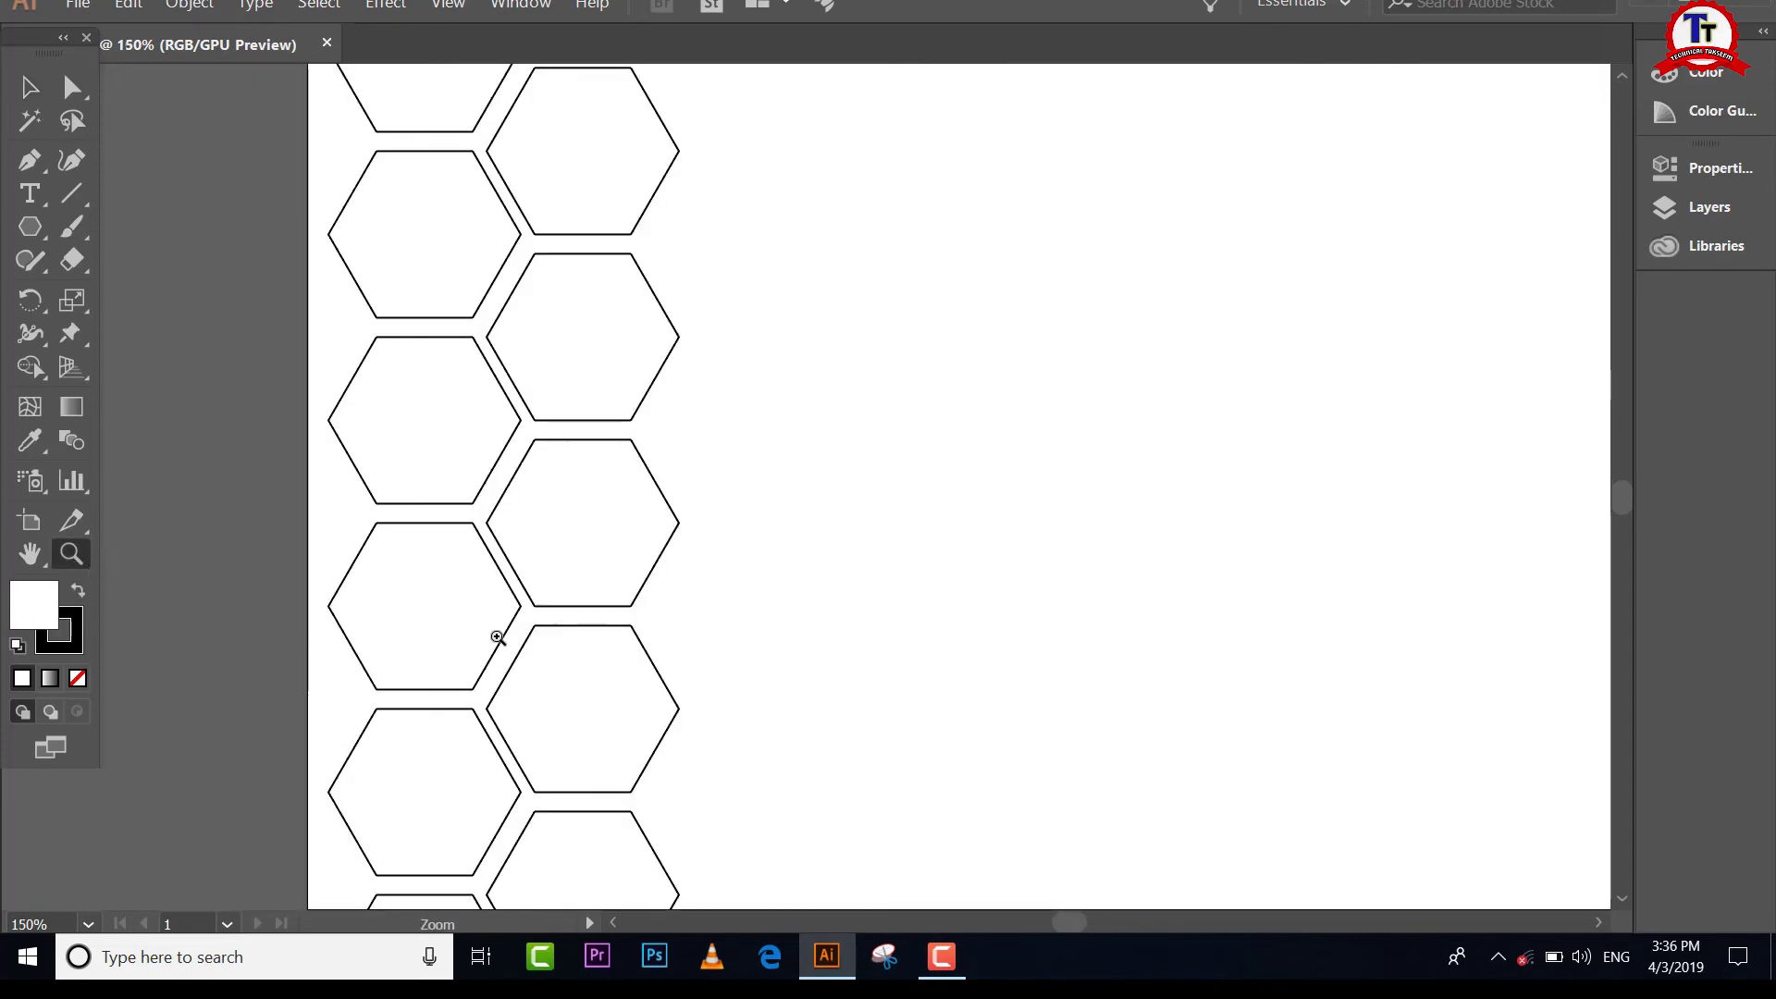
scroll(1082, 924, "left", 2)
scroll(1082, 924, "left", 3)
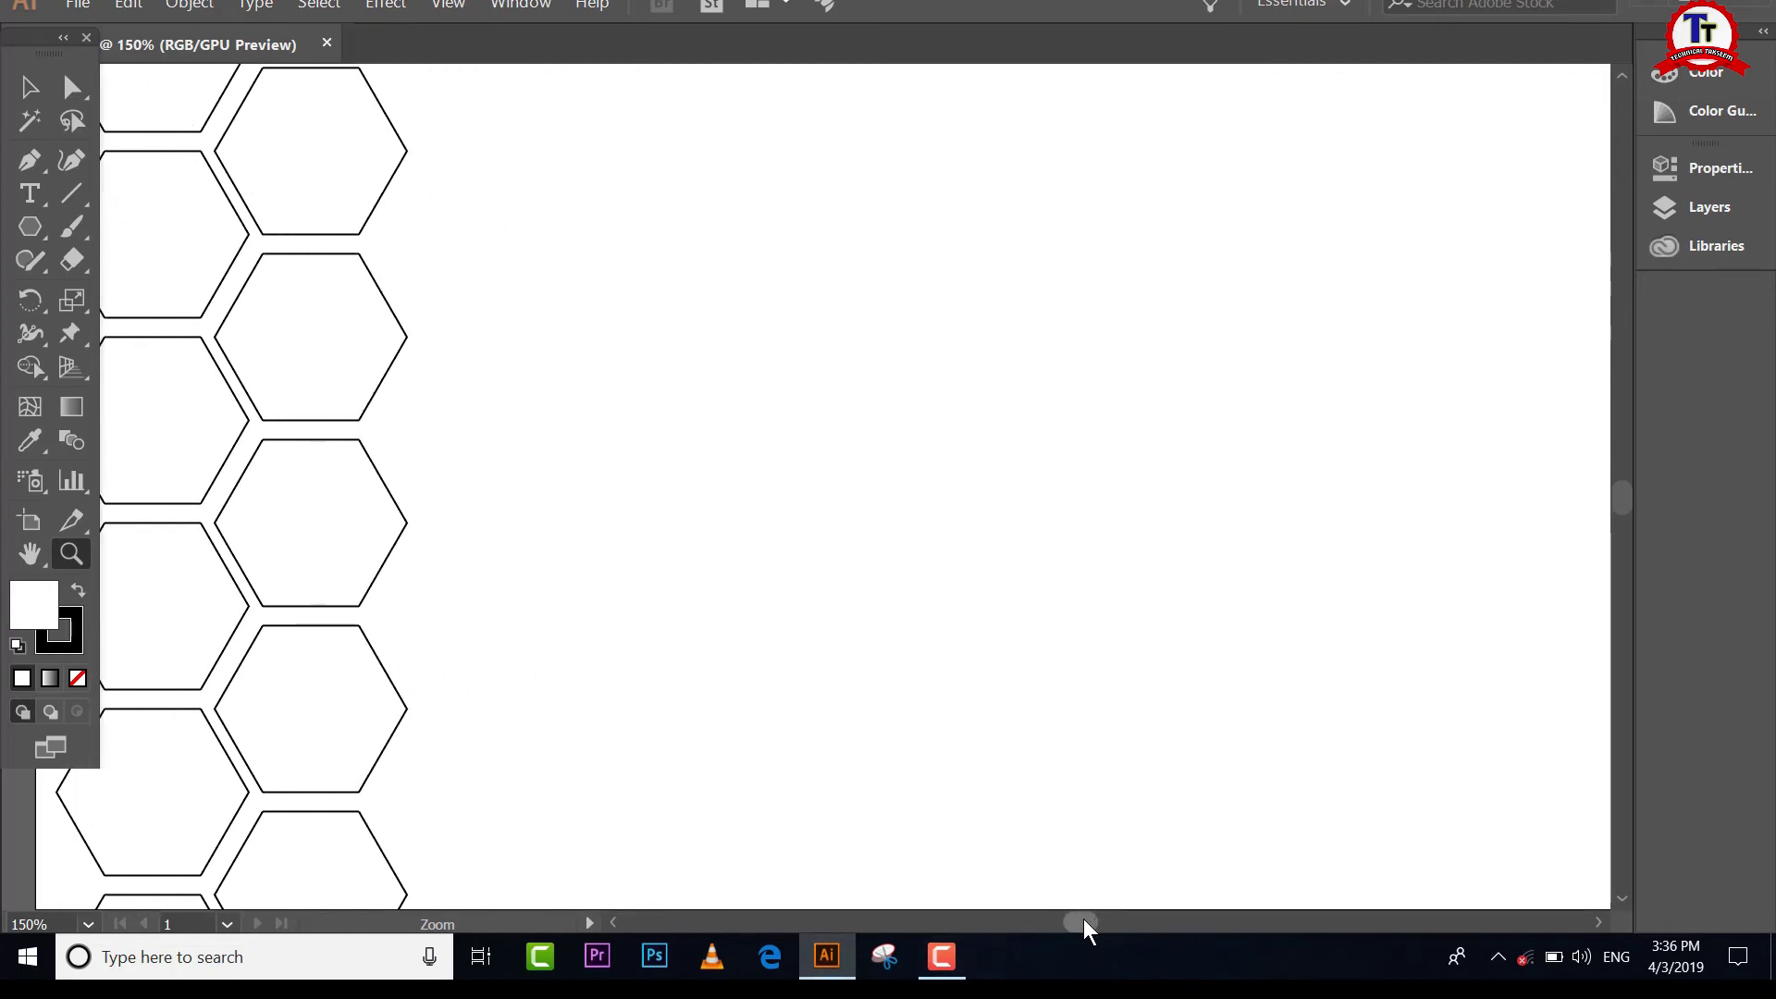
scroll(1082, 919, "left", 2)
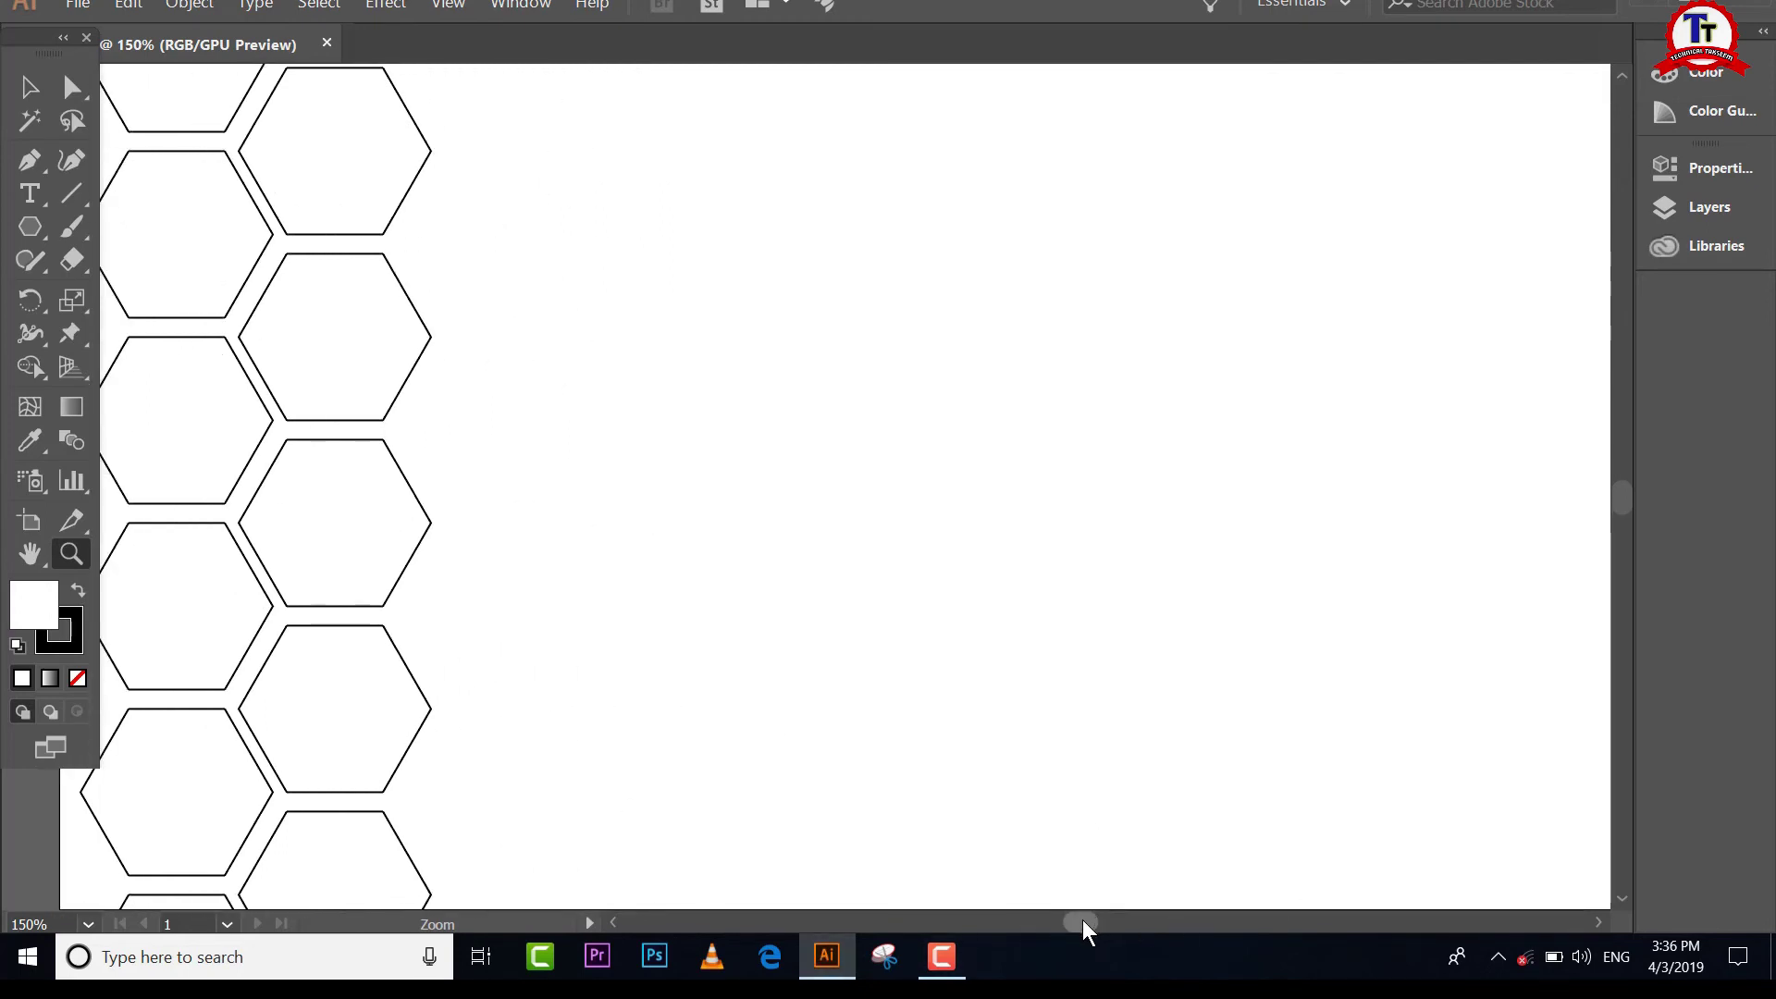
left_click(26, 87)
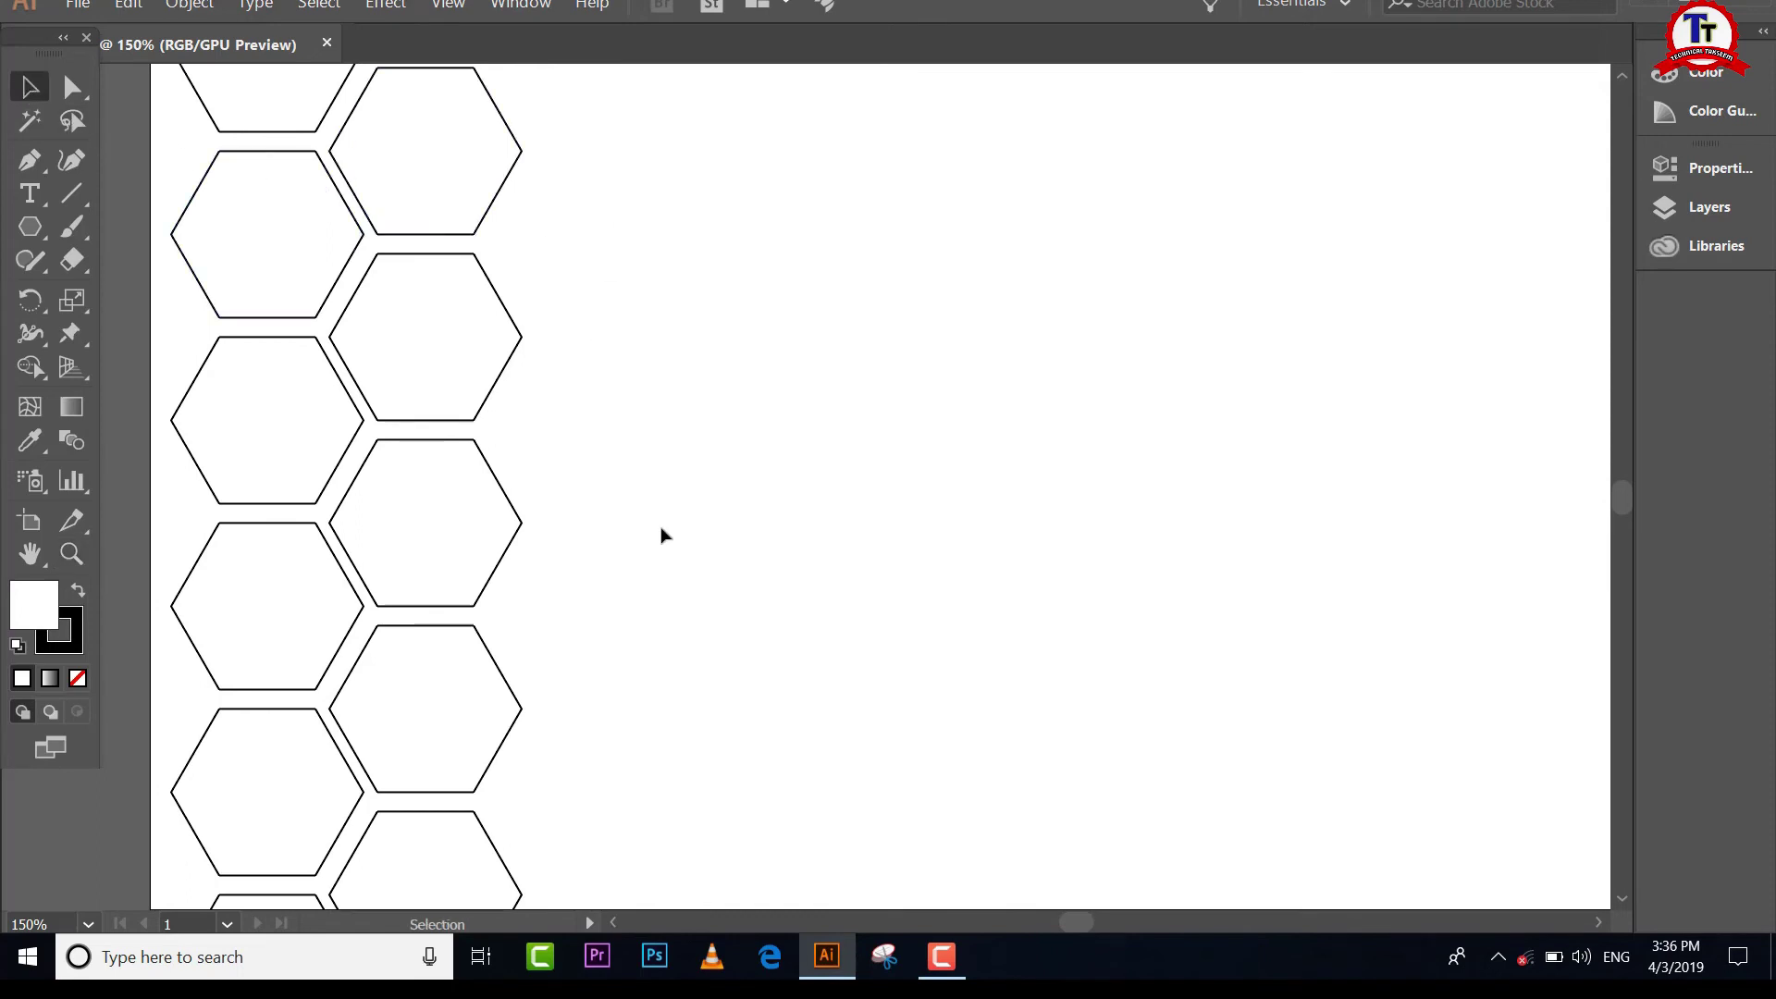
Step: Copy both hexagon columns to the right, interlocking with the originals
key("ctrl+a")
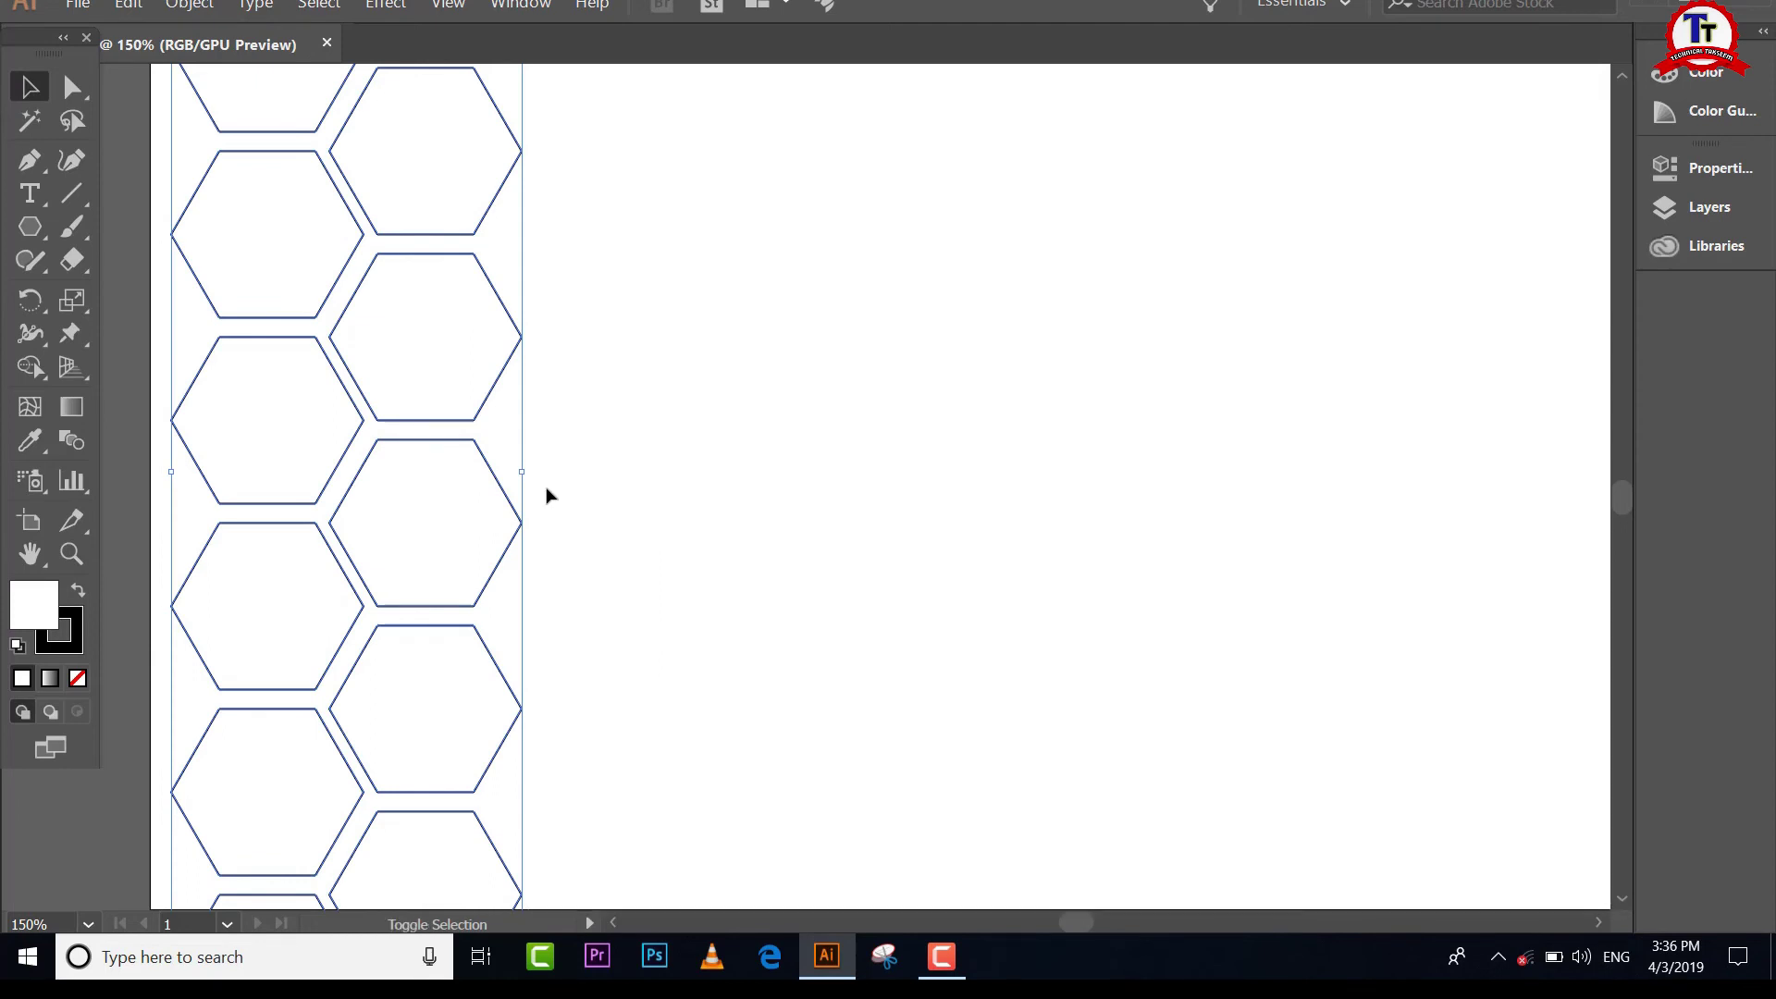
left_click_drag(376, 368, 683, 374)
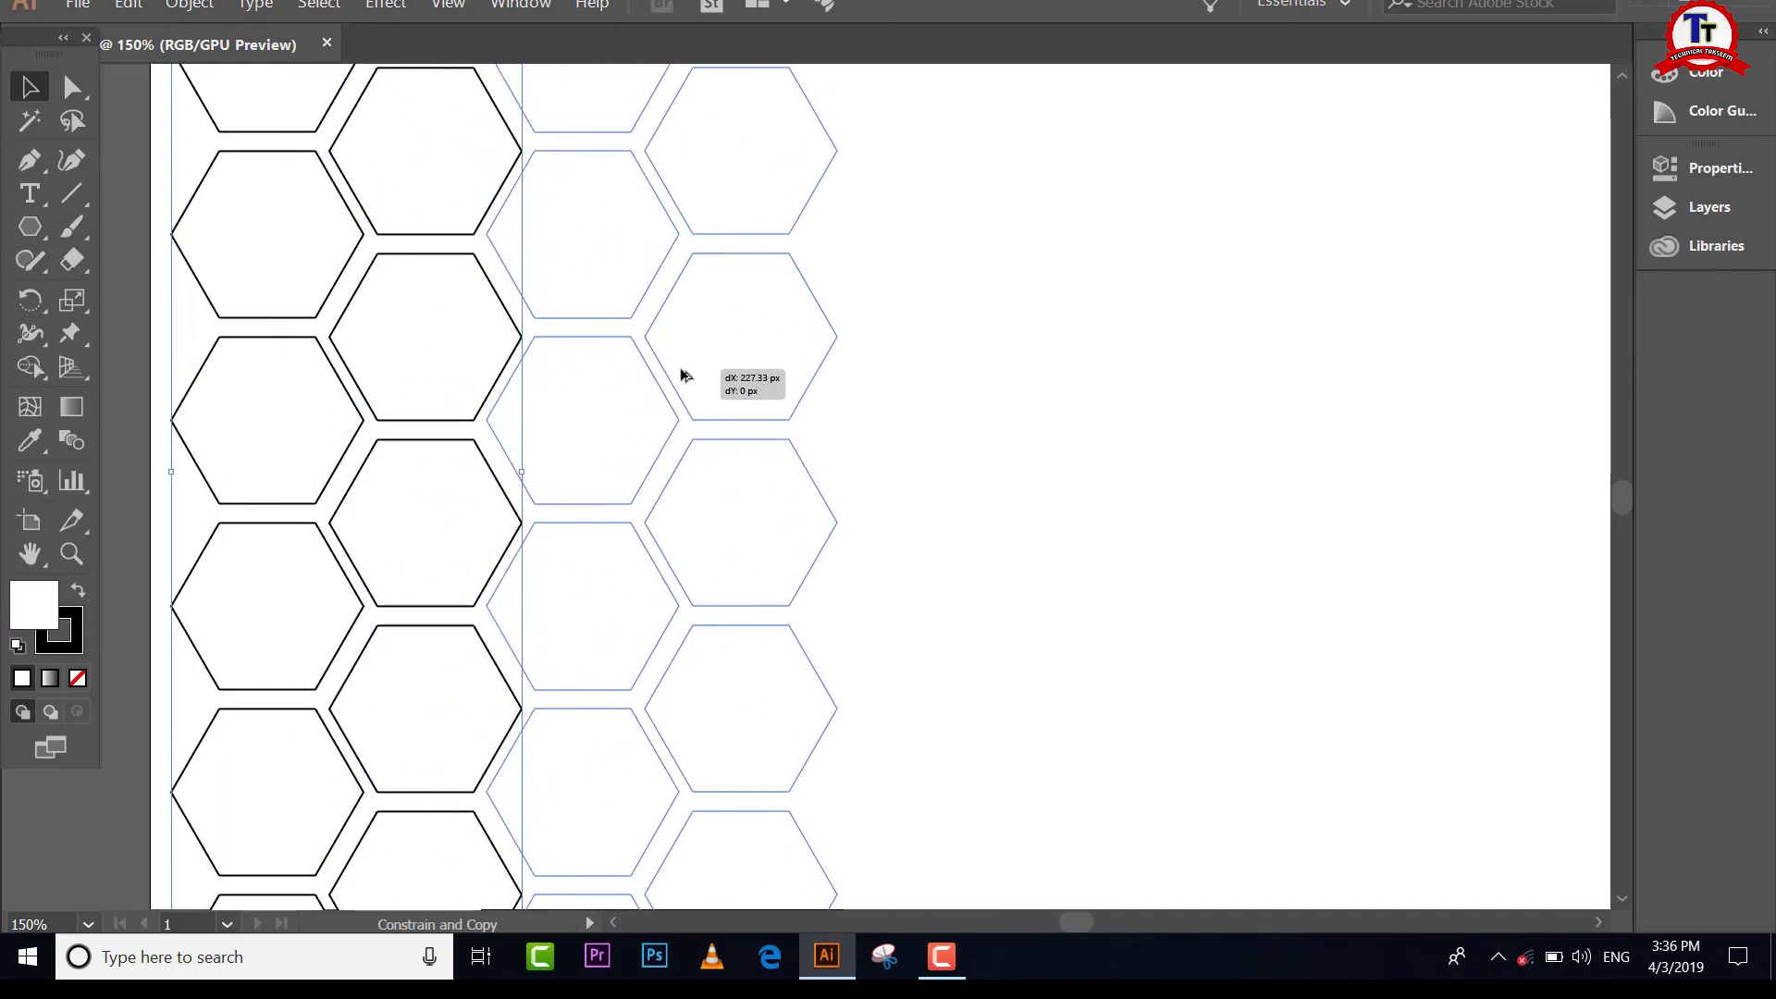
left_click_drag(682, 375, 684, 377)
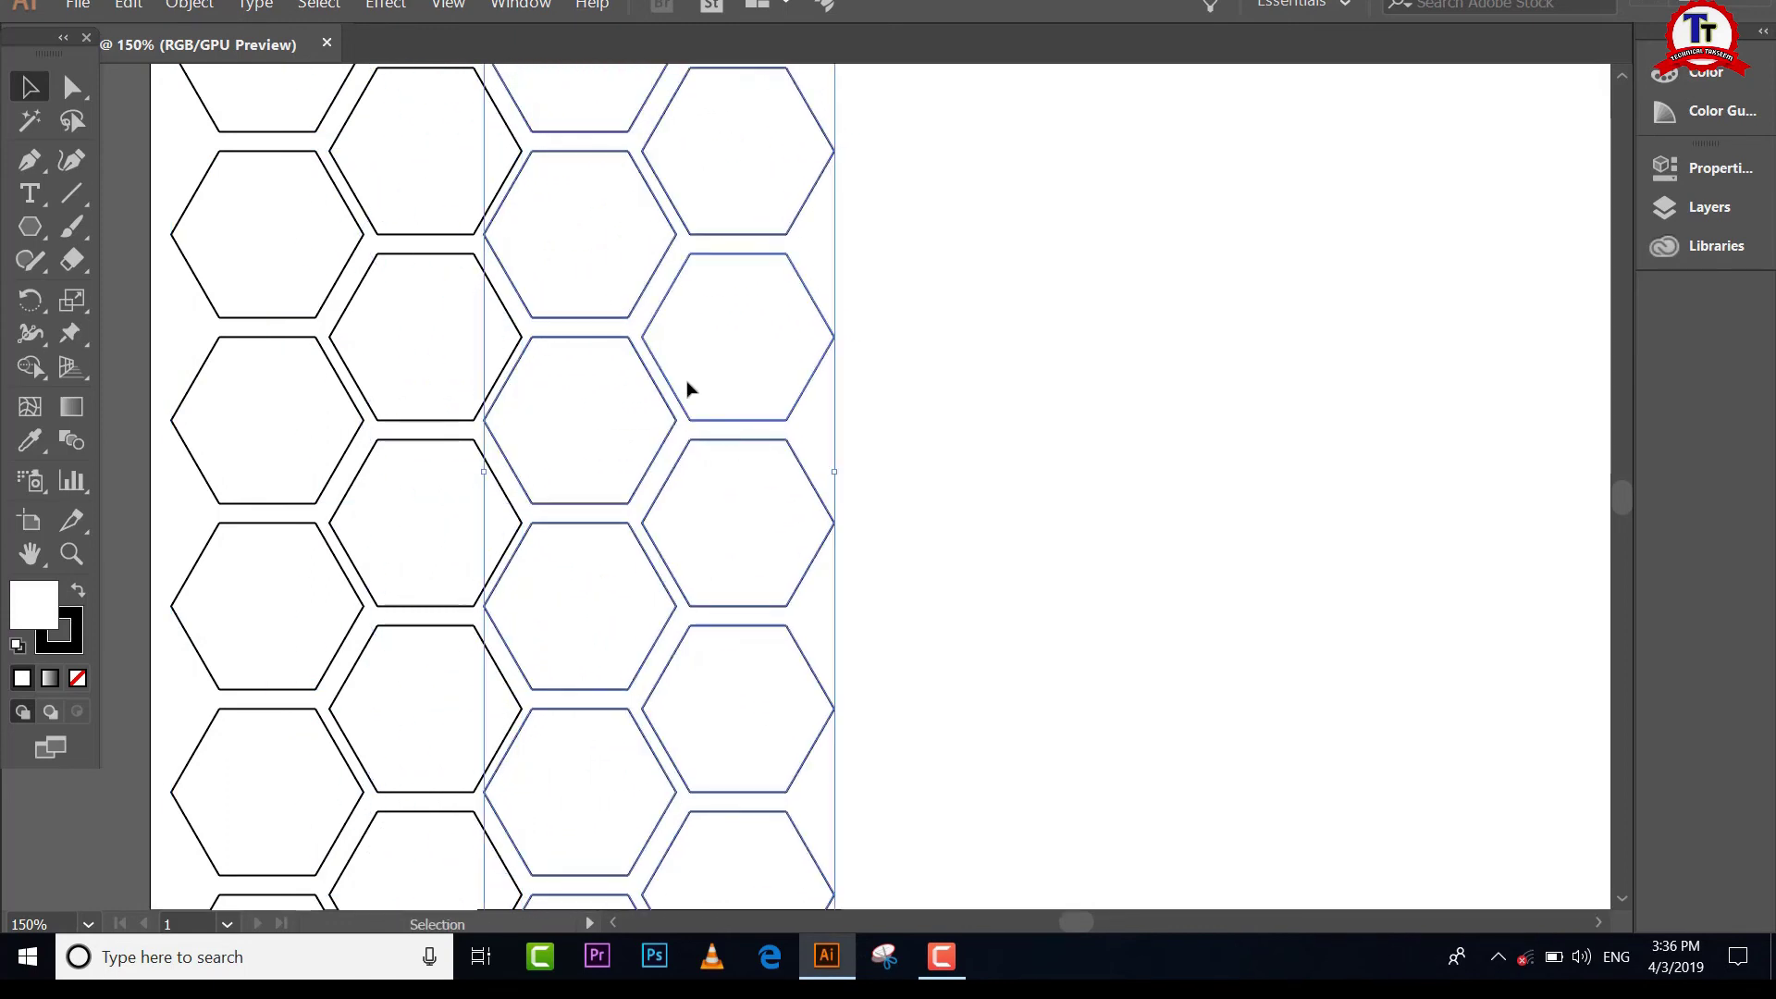
key("a")
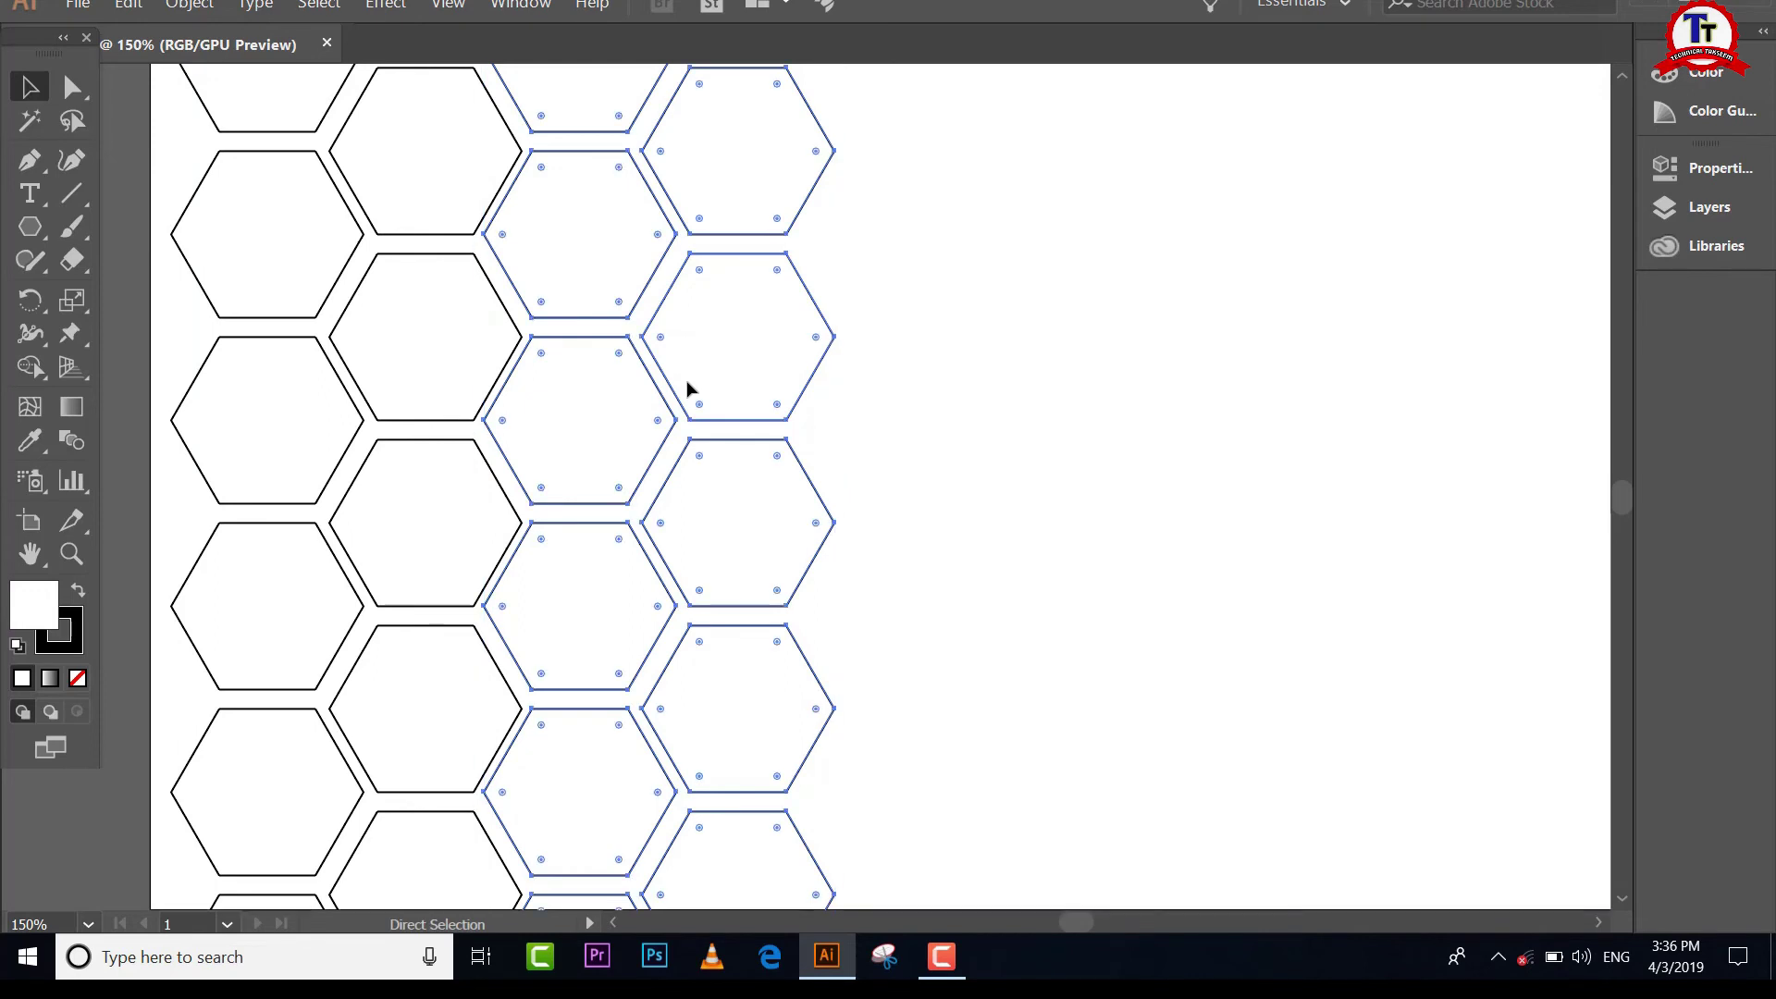
key("v")
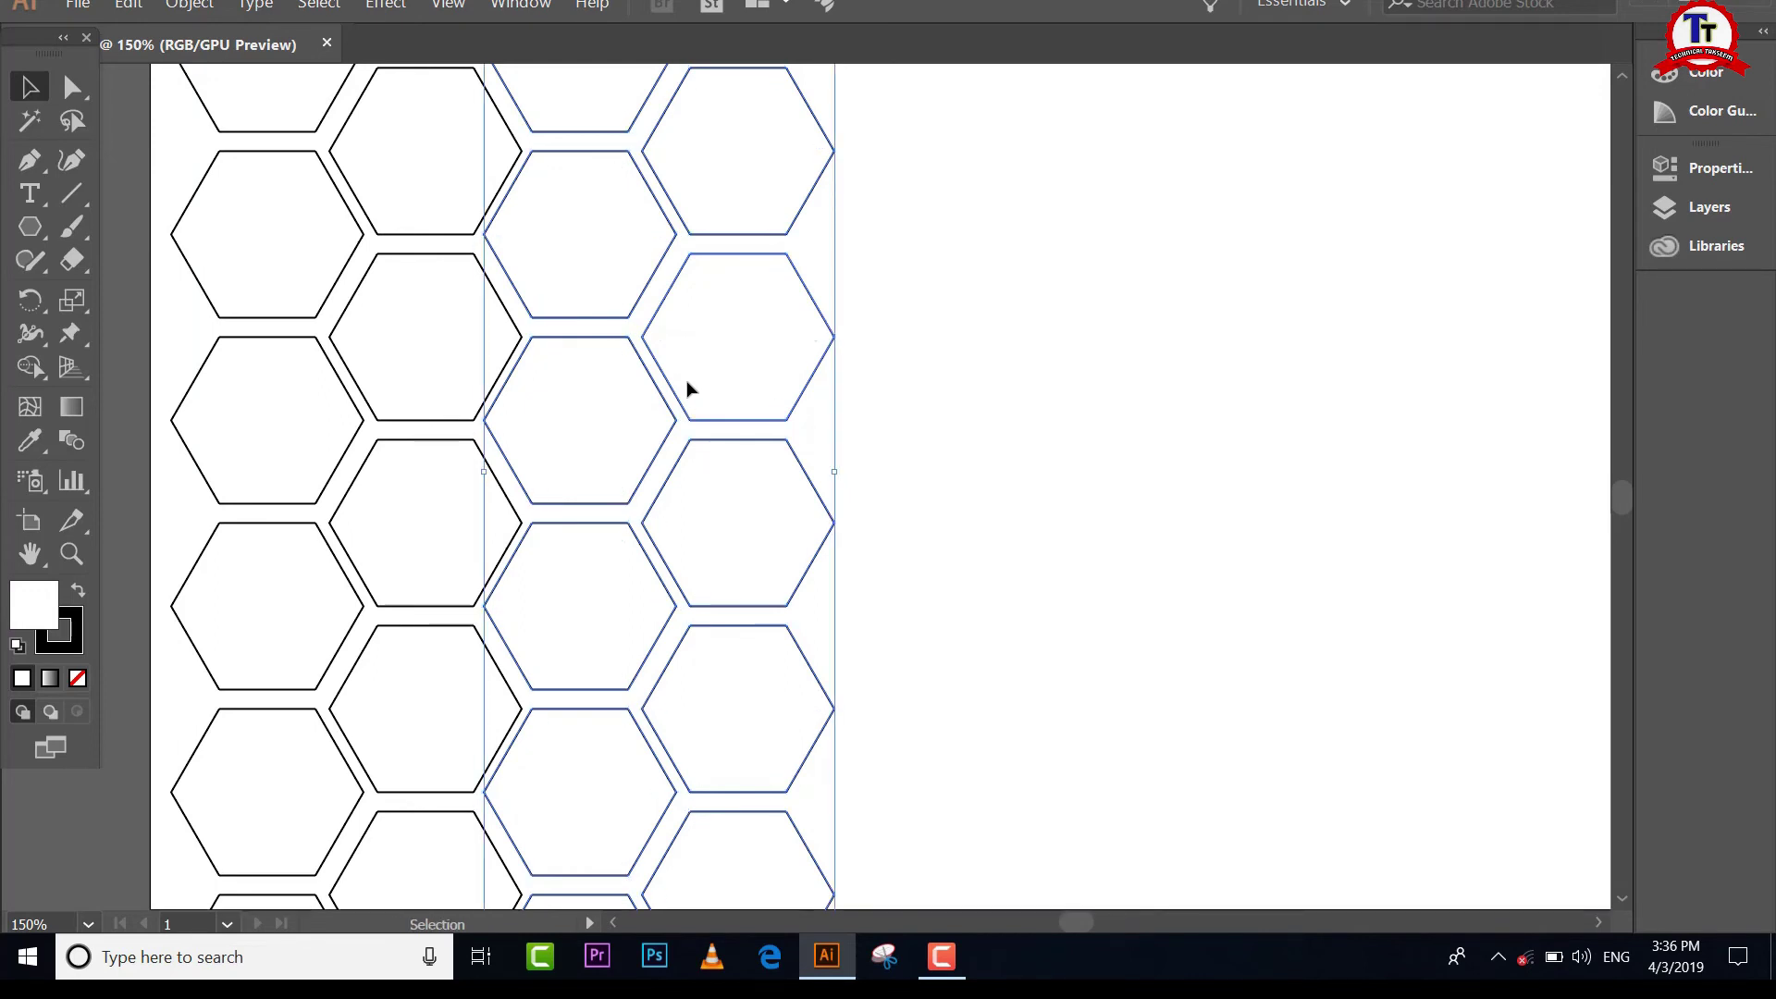
Step: Repeat the copy with Ctrl+D to add more columns across the page
key("a")
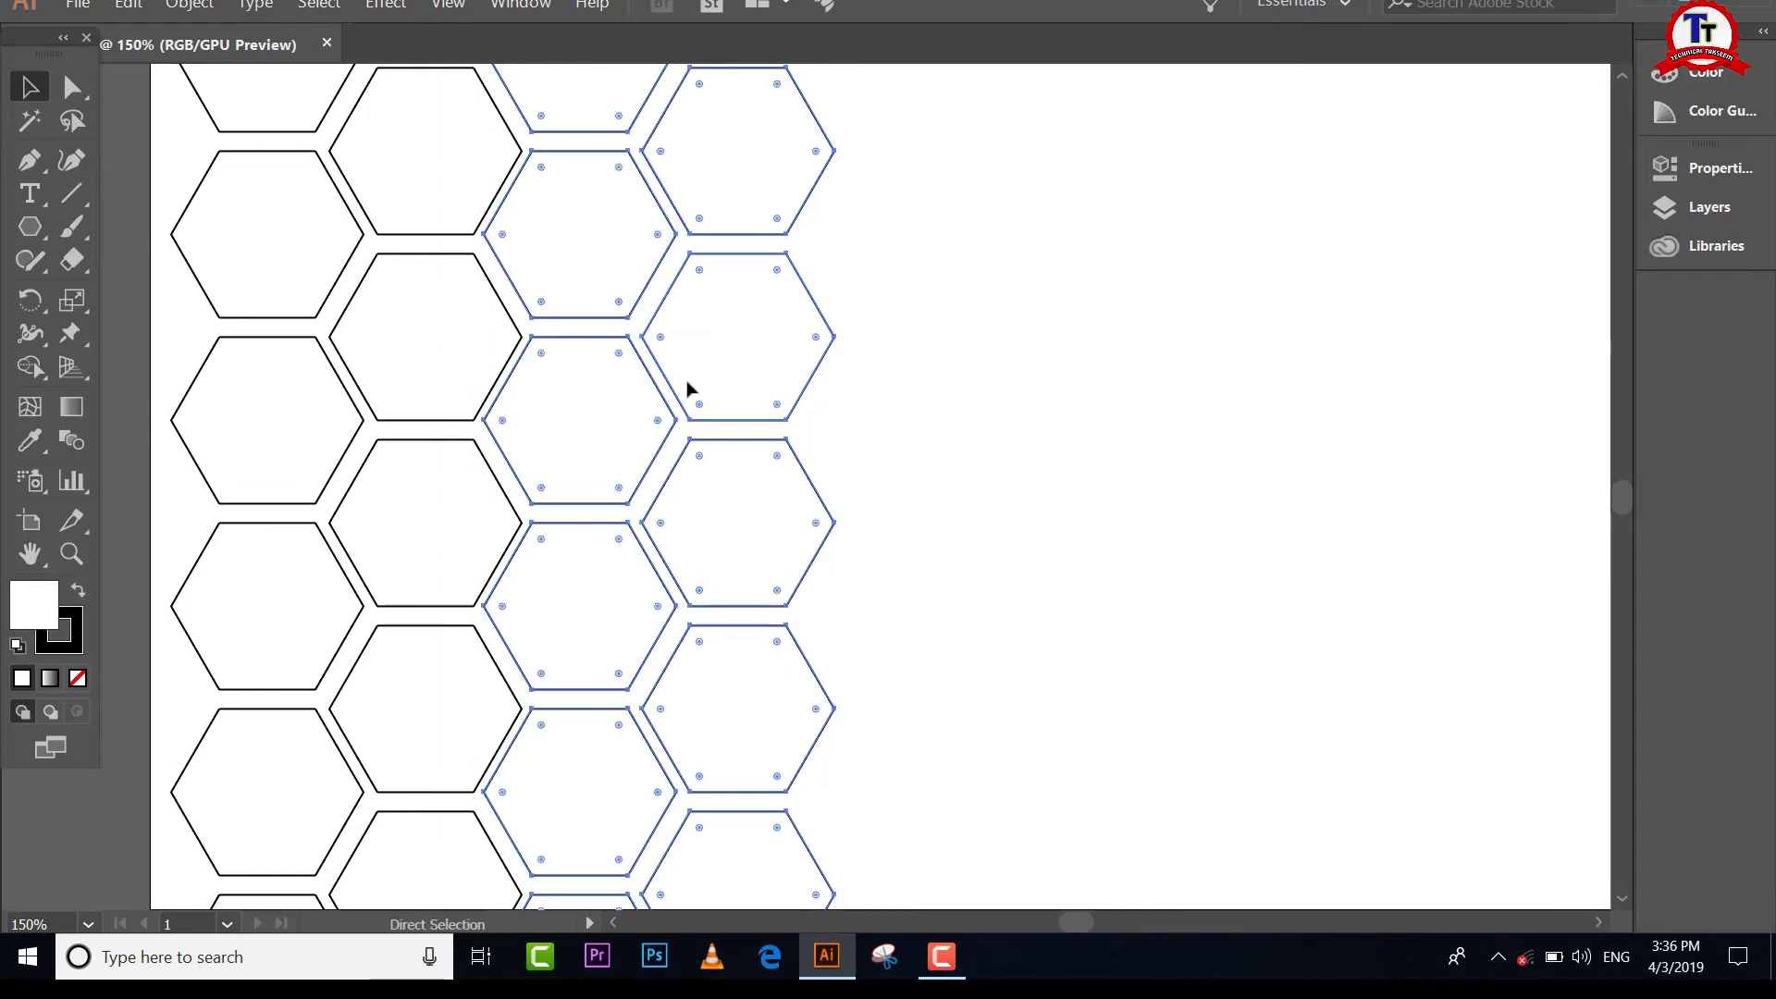
key("ctrl+d")
key("ctrl+d")
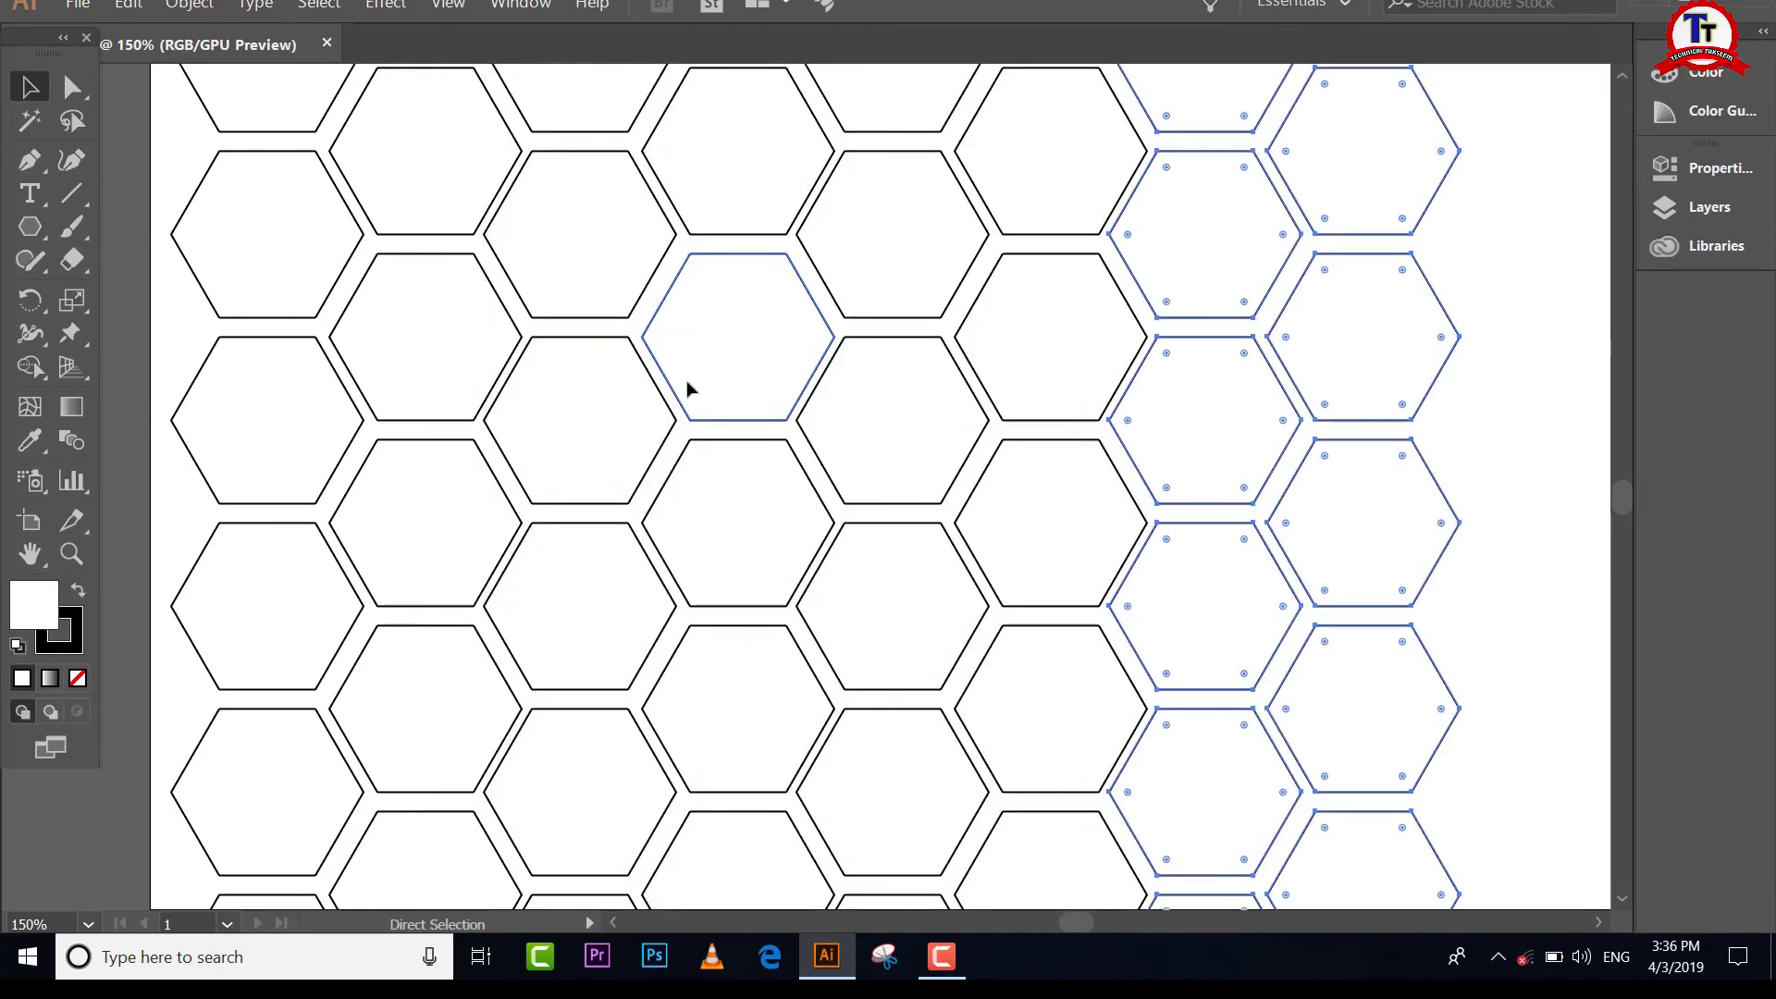
key("ctrl+d")
key("v")
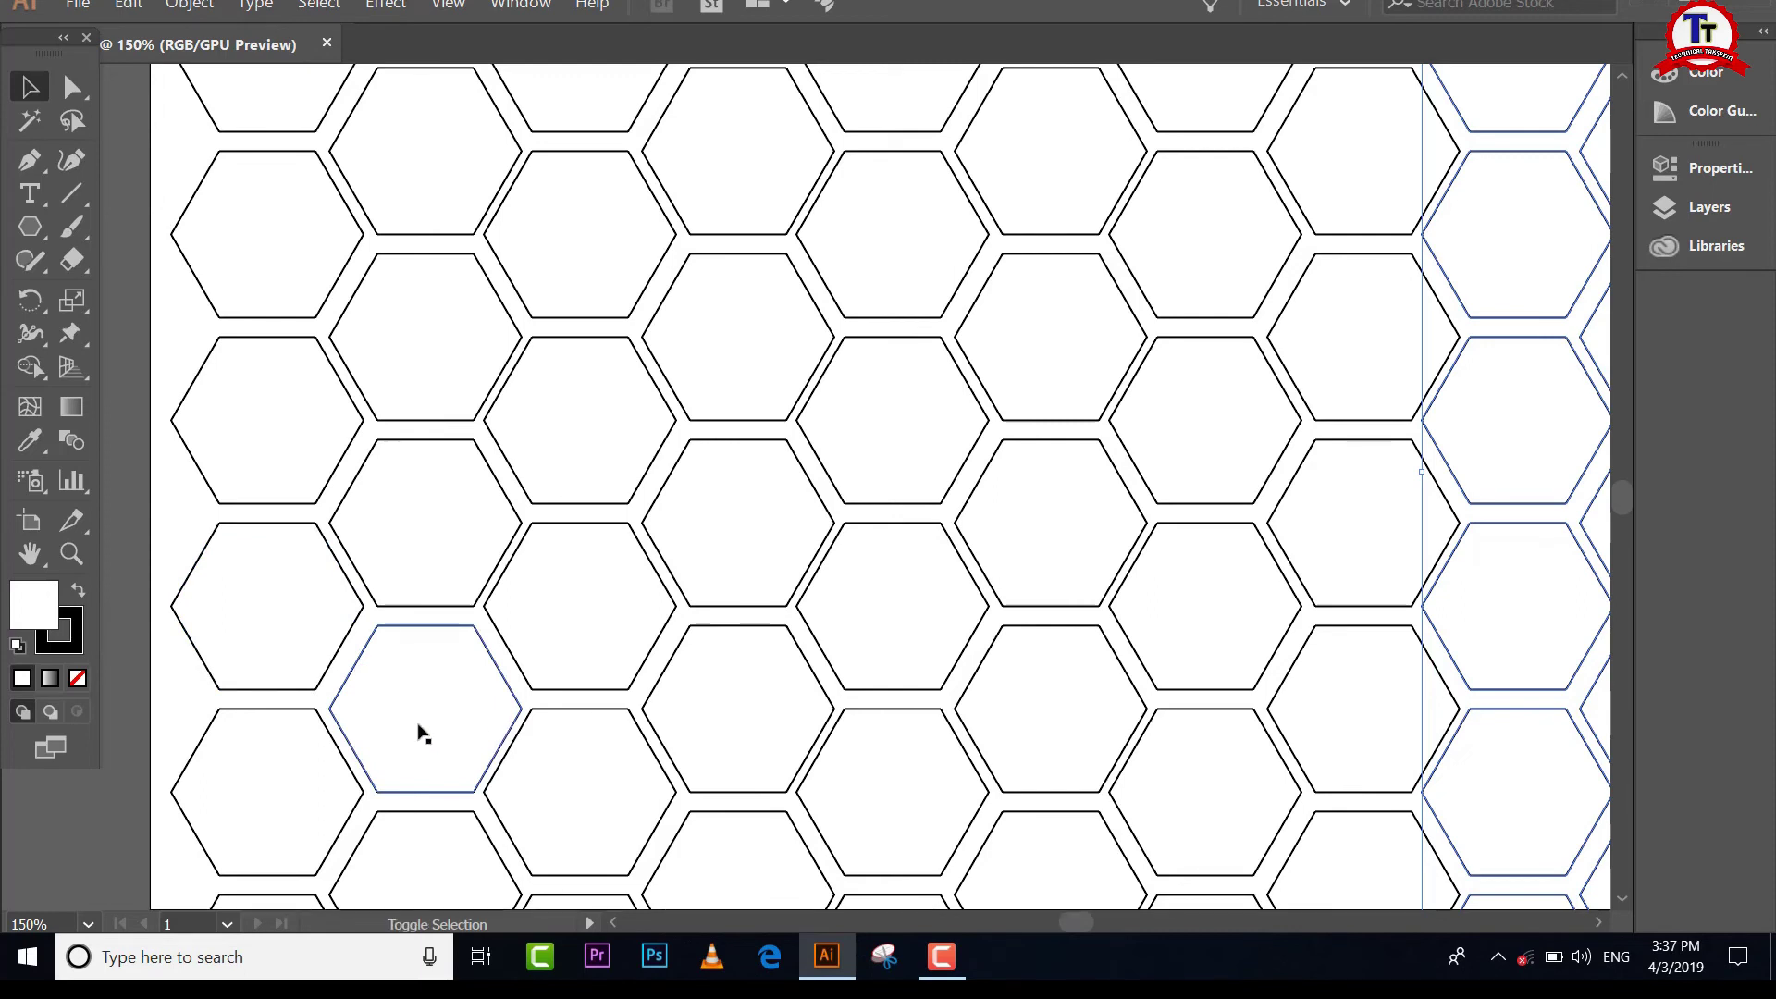
Step: Select eight scattered hexagons across the lower, central and upper honeycomb
left_click(469, 673, "shift")
left_click_drag(559, 487, 565, 487)
left_click(895, 442, "shift")
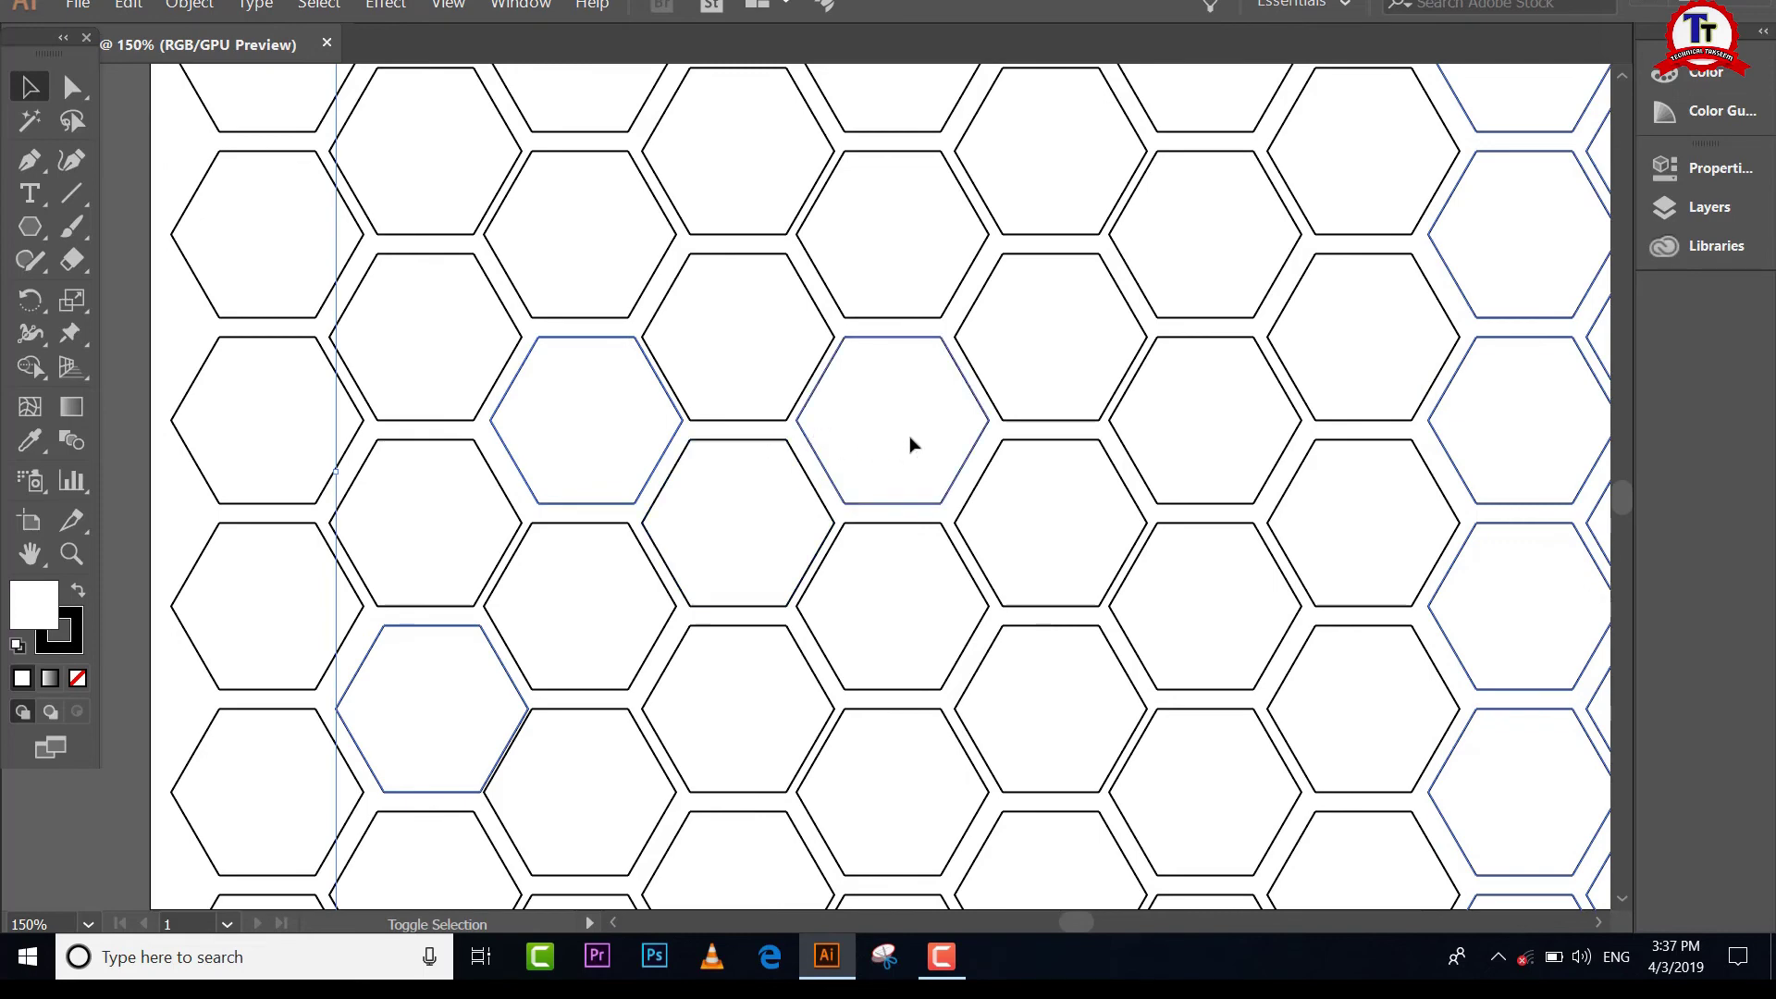
left_click(1054, 555, "shift")
left_click(1158, 603, "shift")
left_click(1332, 527, "shift")
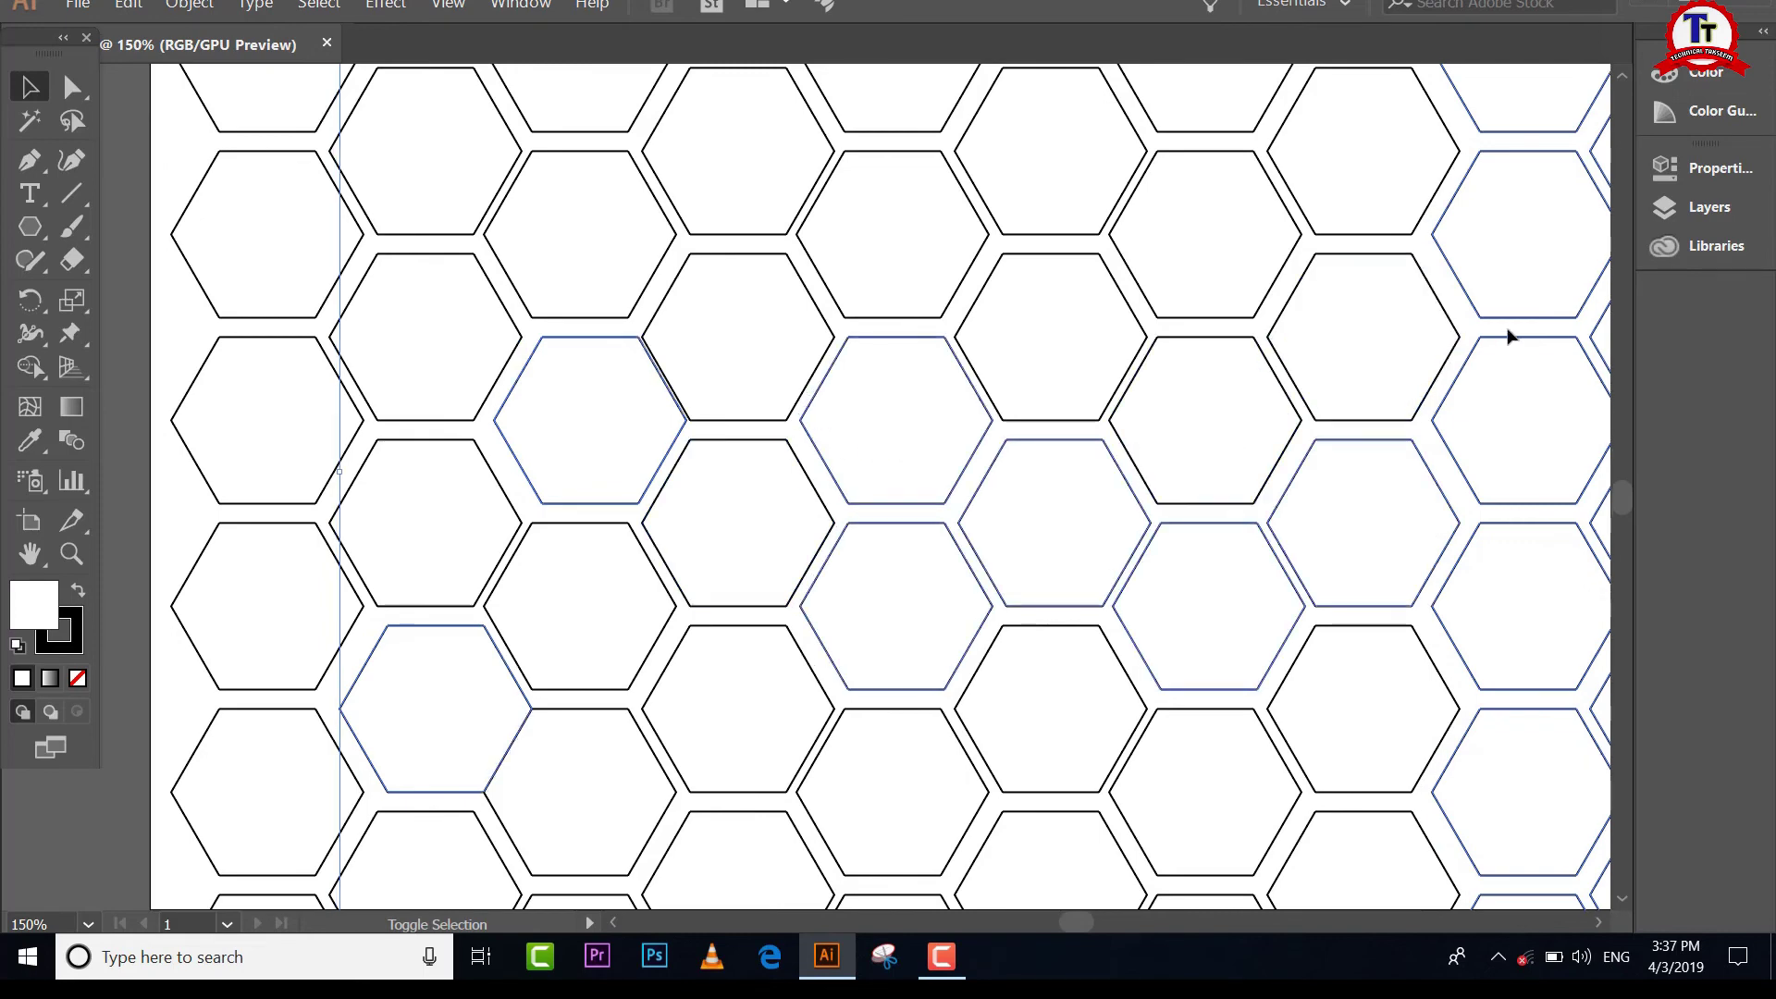
left_click(1300, 250, "shift")
left_click(1098, 167, "shift")
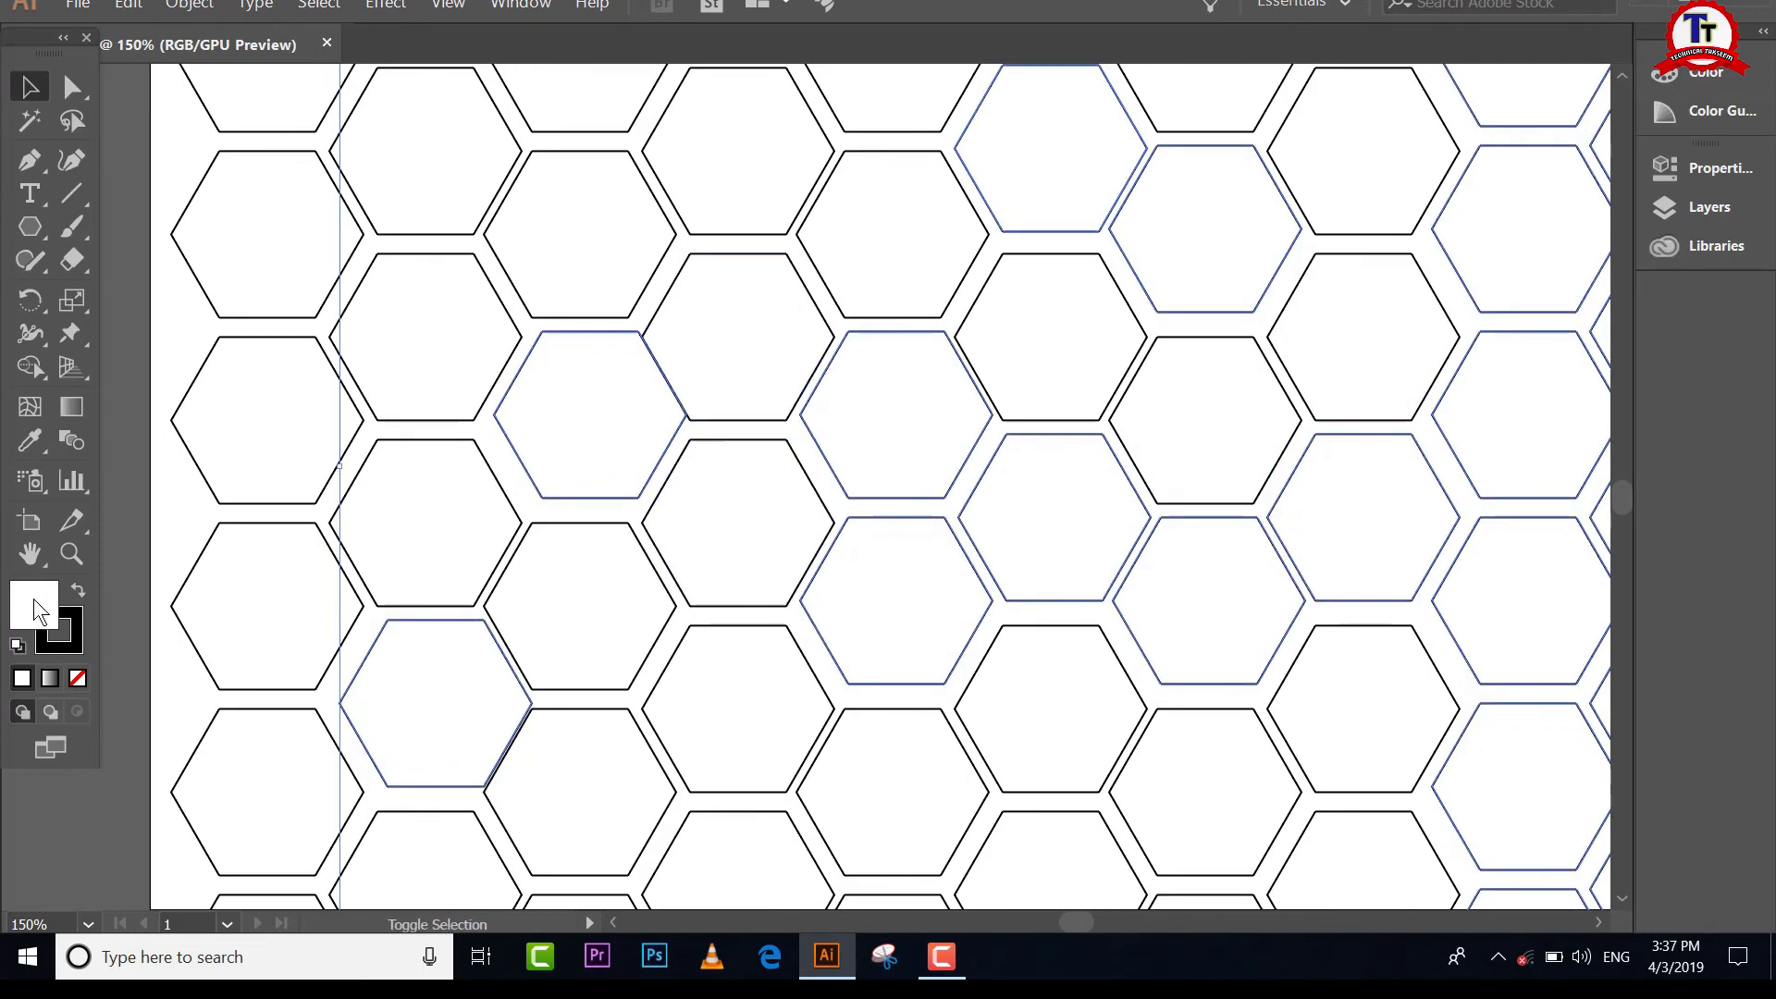
Step: Give the selected hexagons the red fill colour F40C0C
double_click(39, 607)
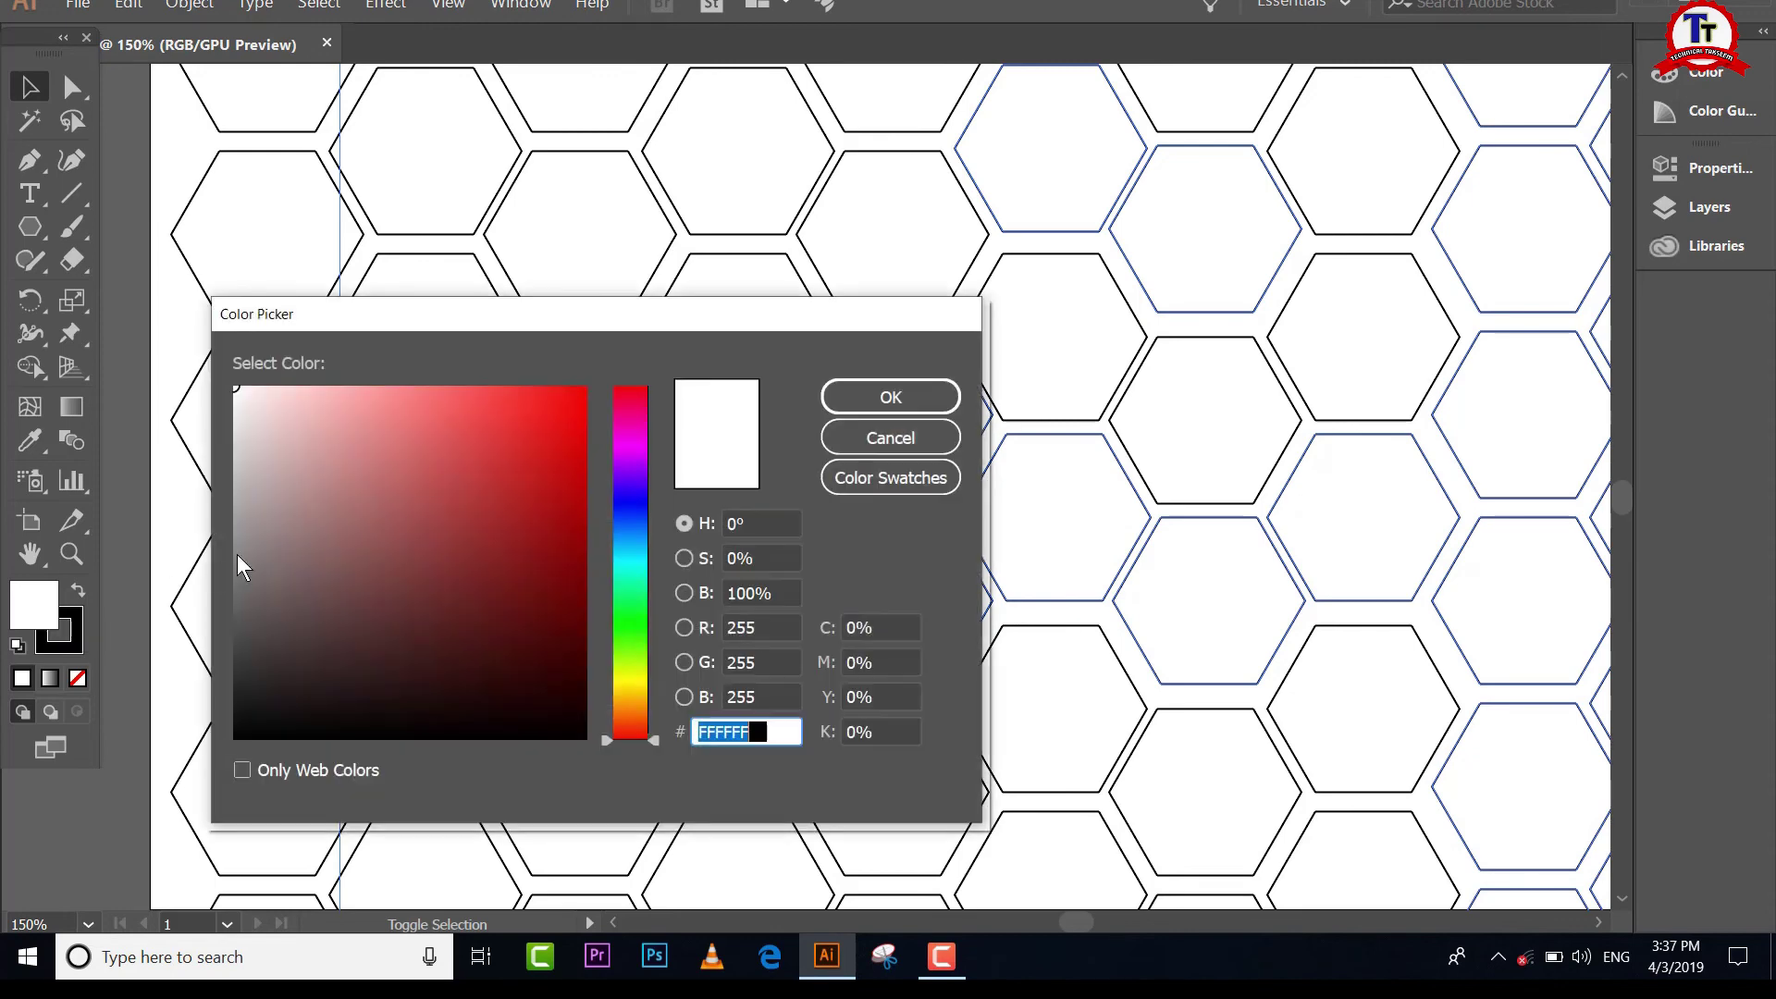
type("F40C0C")
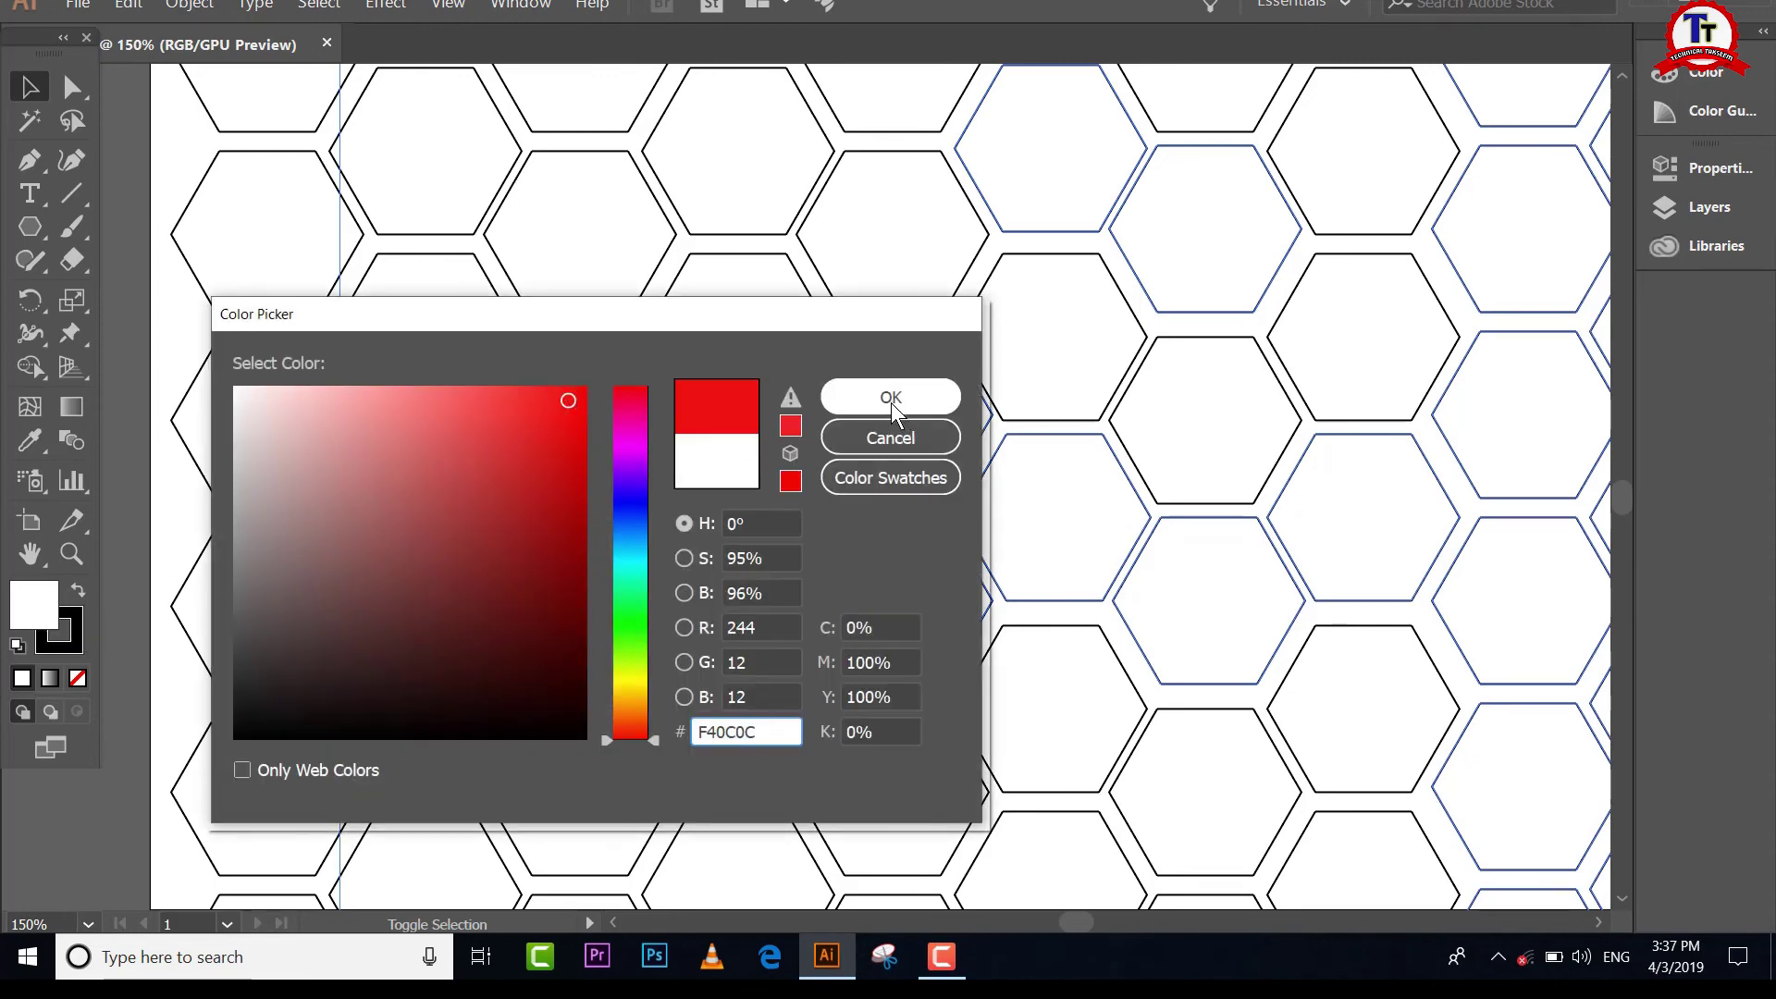
left_click(890, 398)
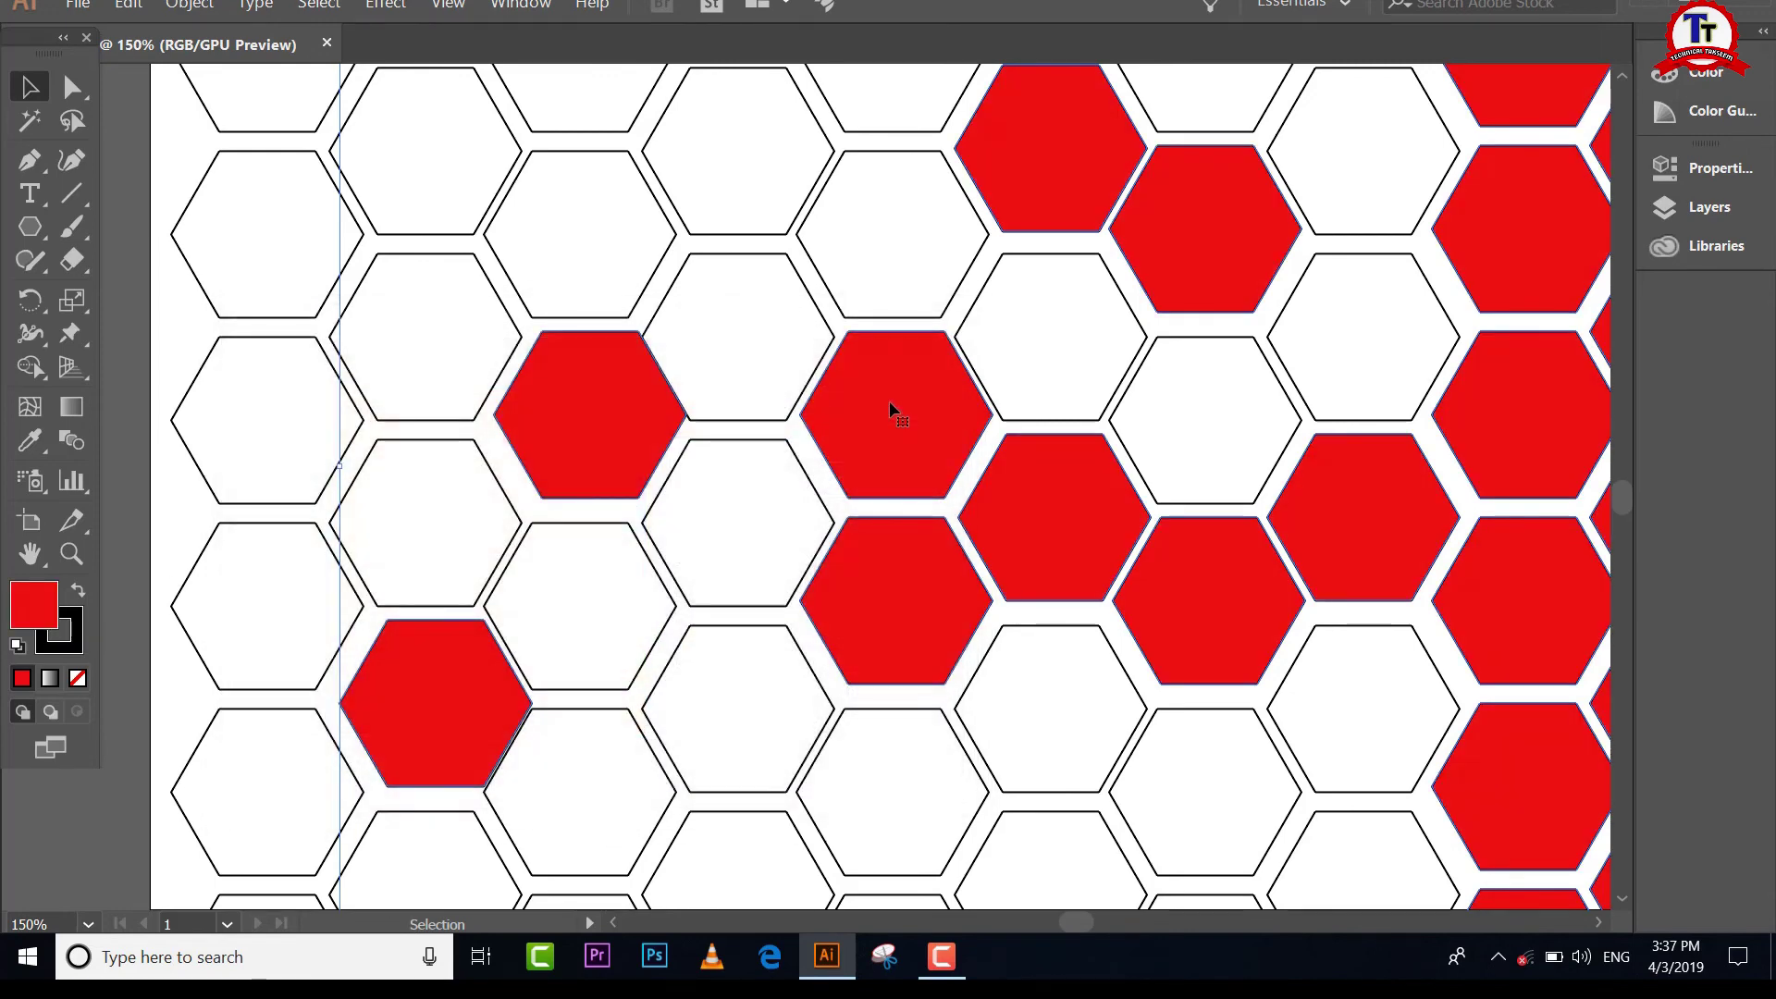
scroll(890, 402, "right", 3)
left_click(72, 555)
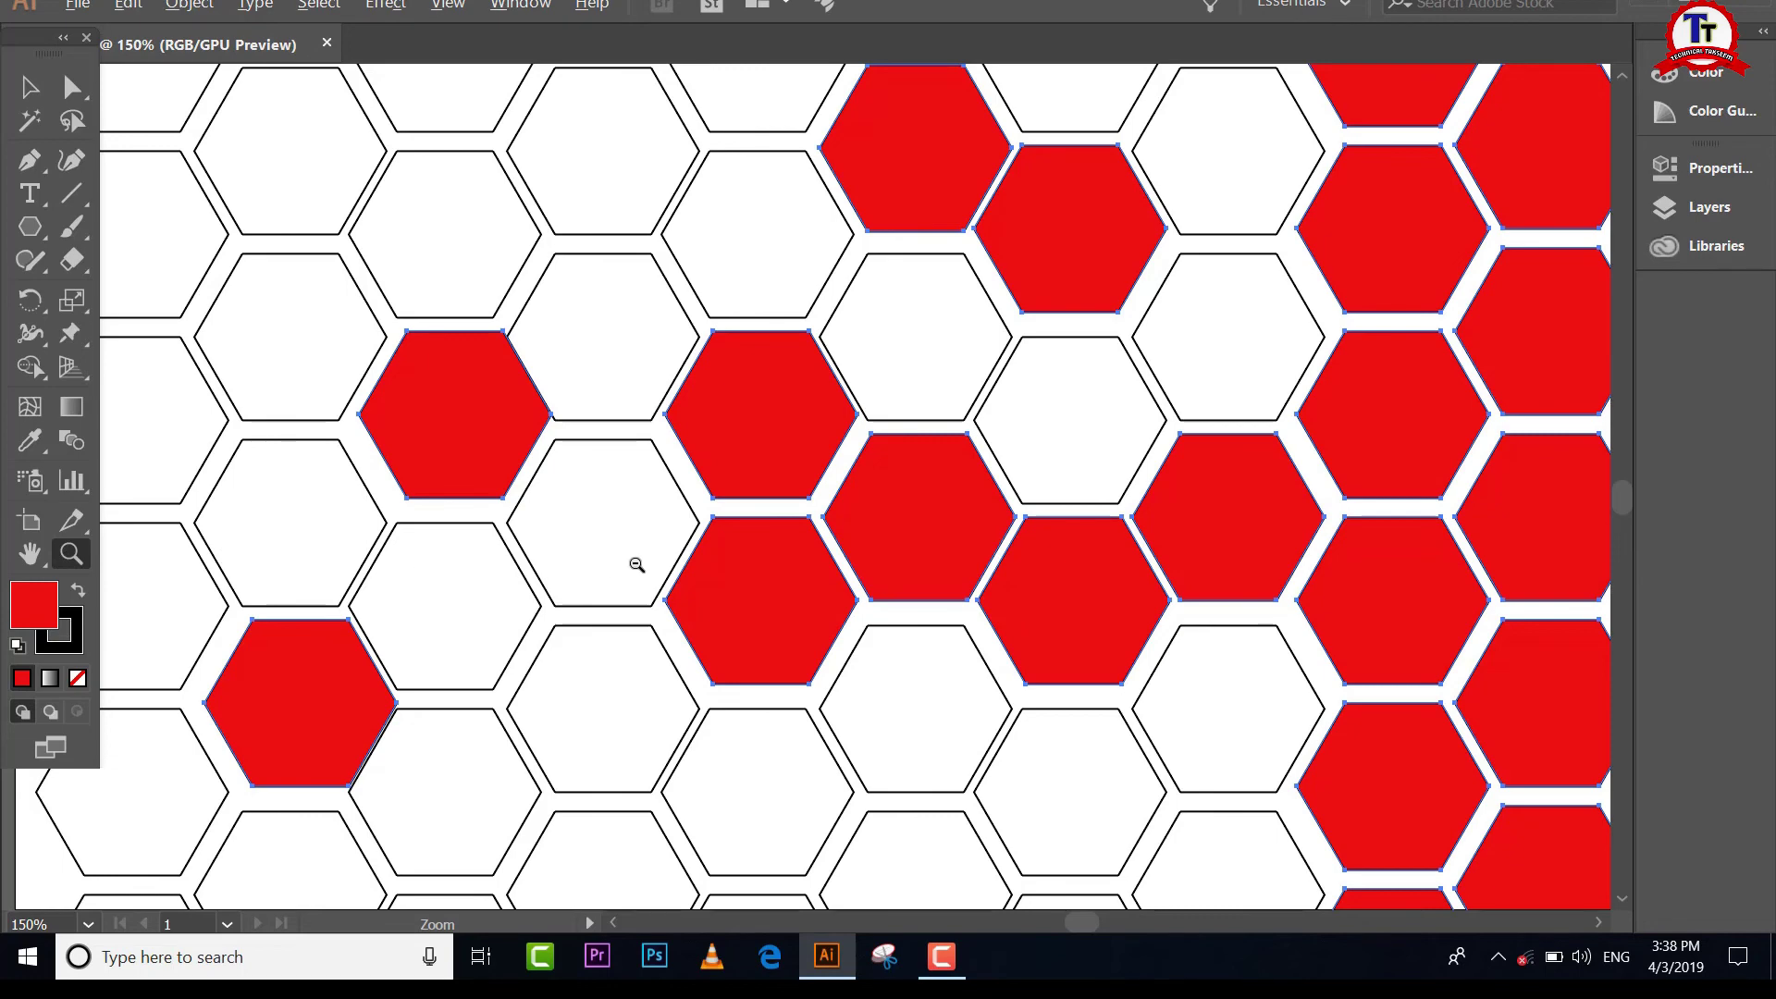
Step: Zoom in and out on the honeycomb, then drag a white hexagon out of place
left_click(637, 565)
left_click(636, 564, "alt")
left_click(637, 564, "alt")
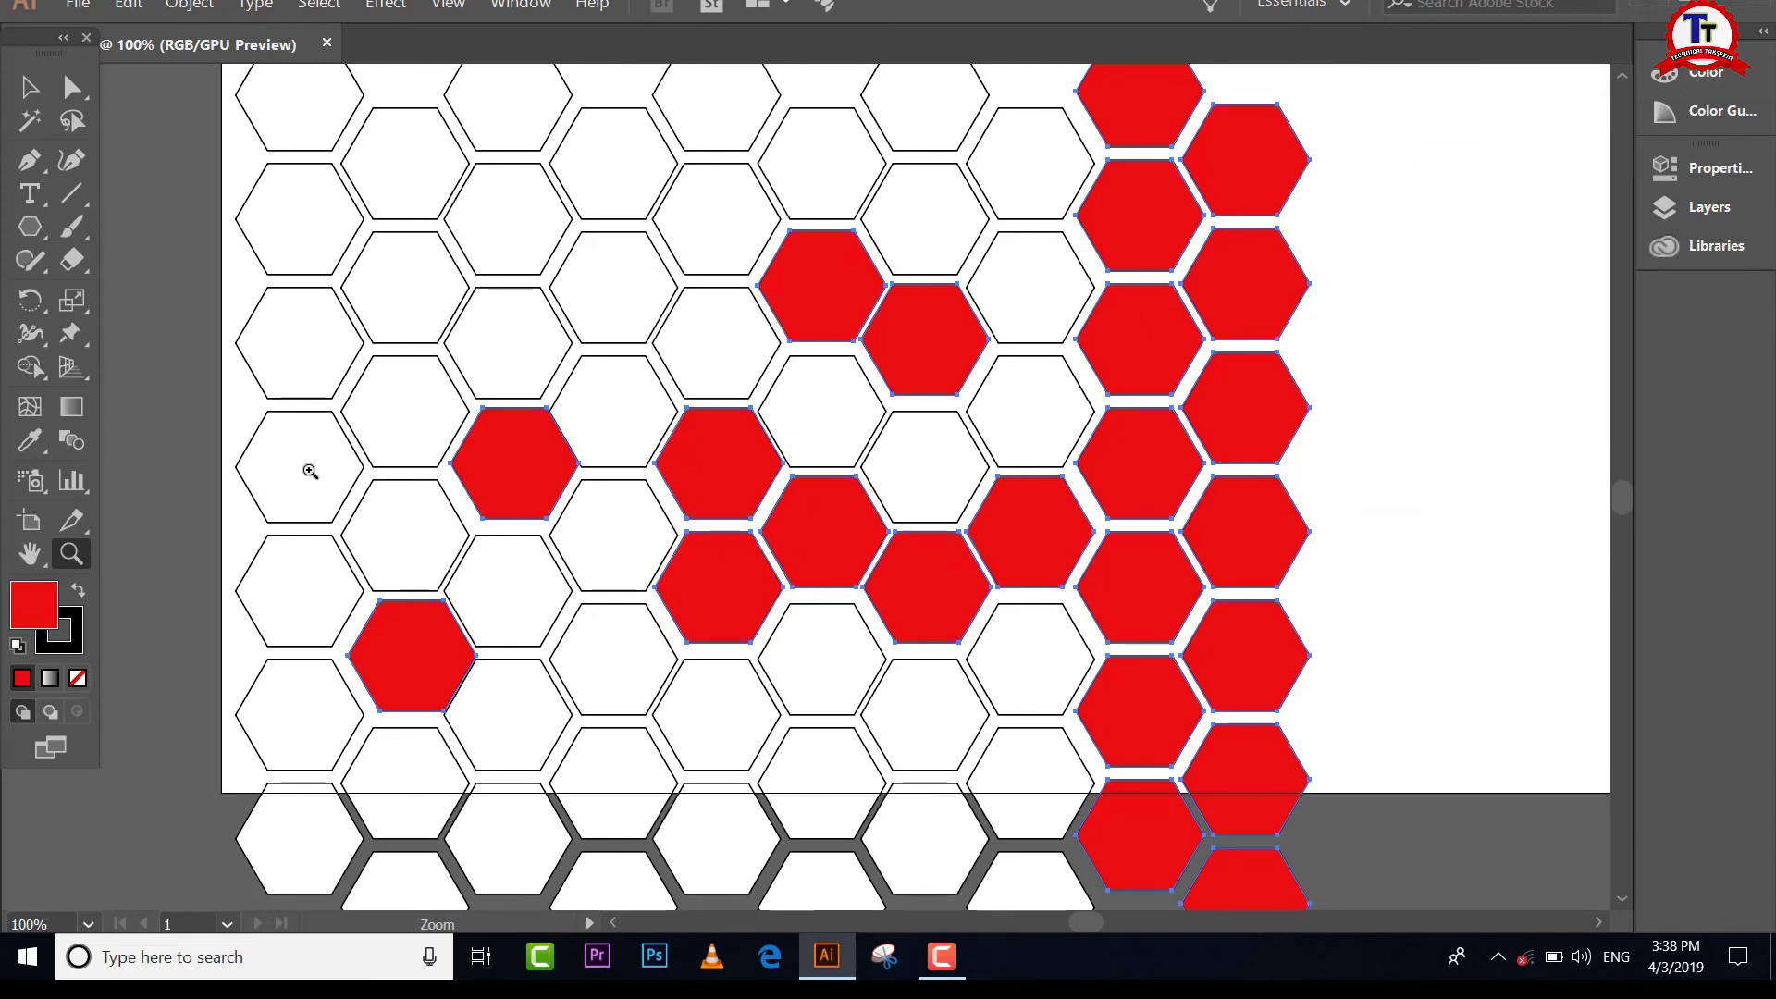
left_click(30, 87)
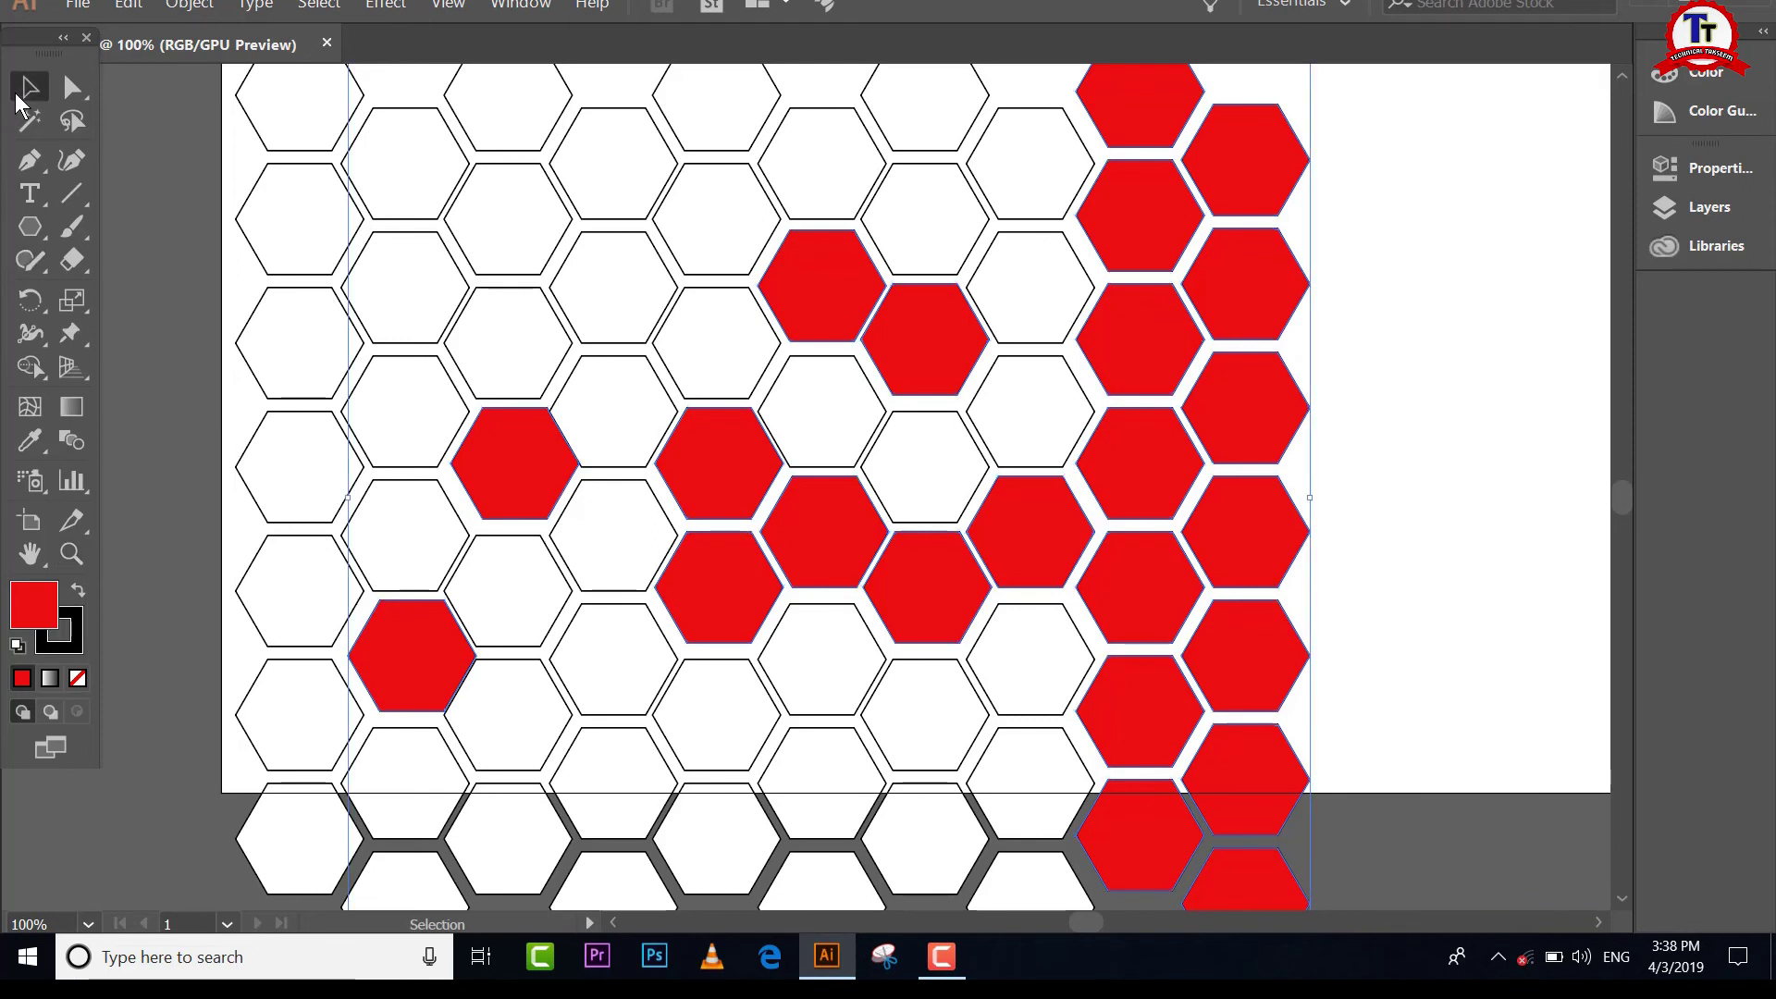
left_click_drag(436, 238, 1045, 188)
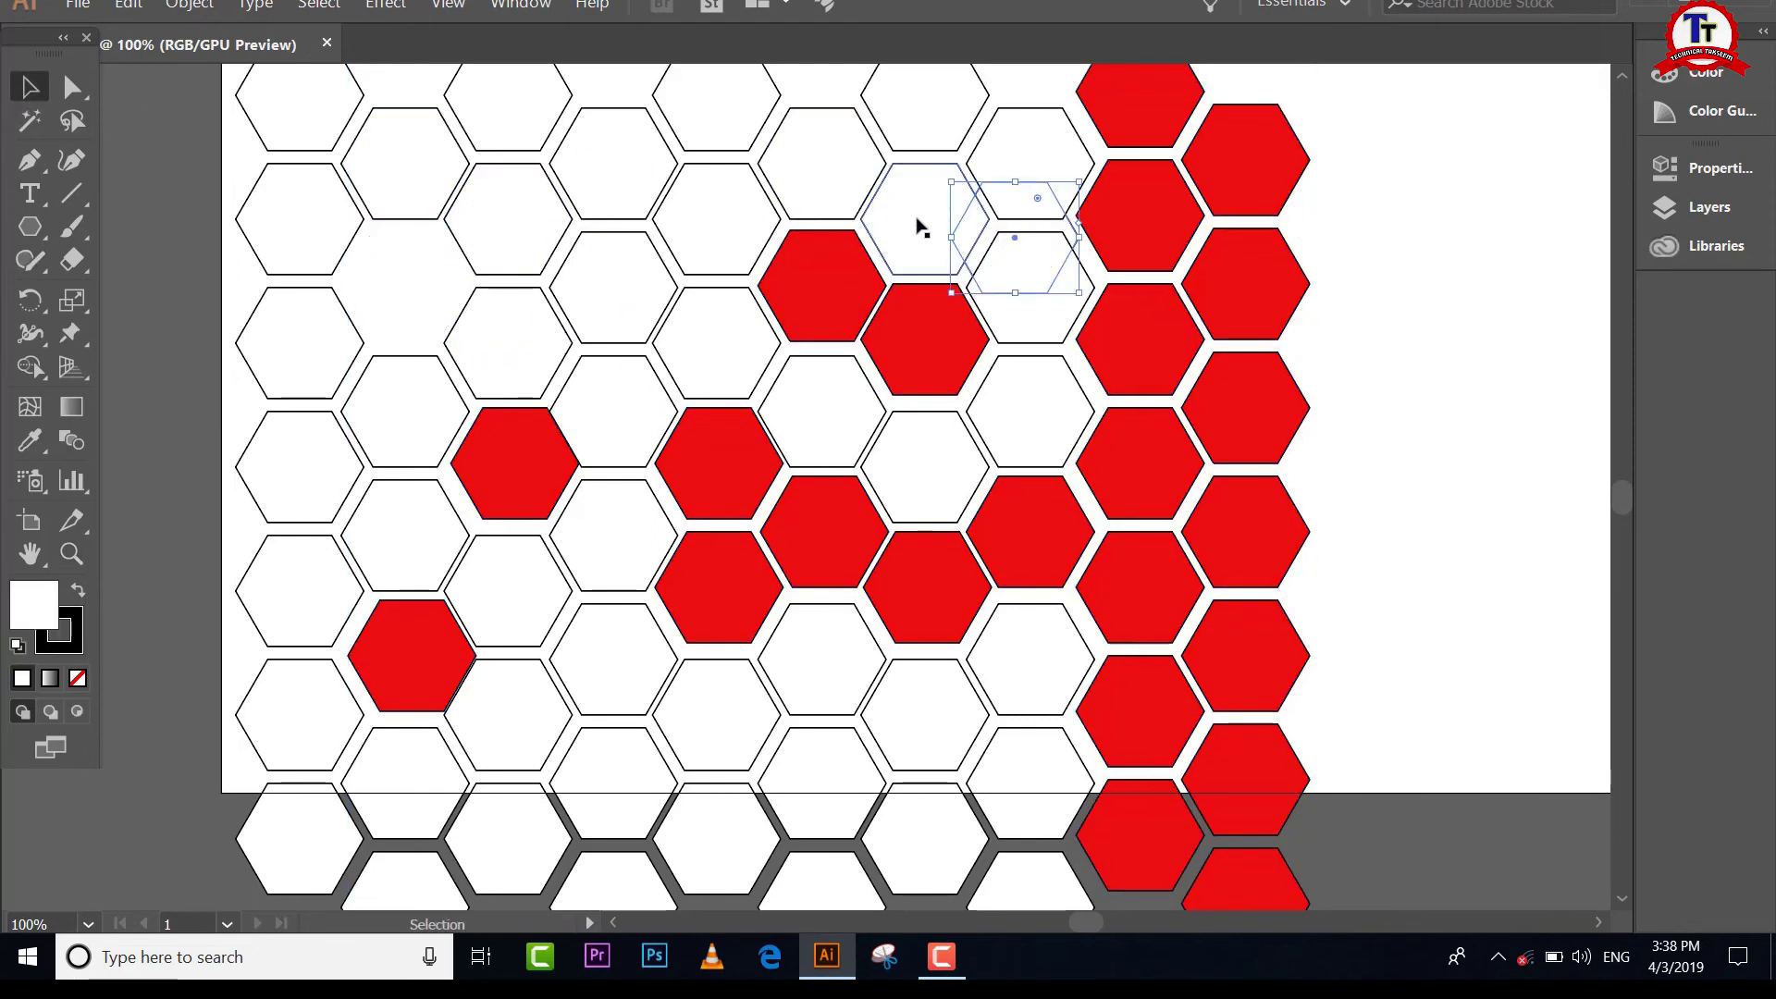
key("a")
Step: Select all hexagons and undo the F40C0C red fill, then deselect
left_click(1332, 453)
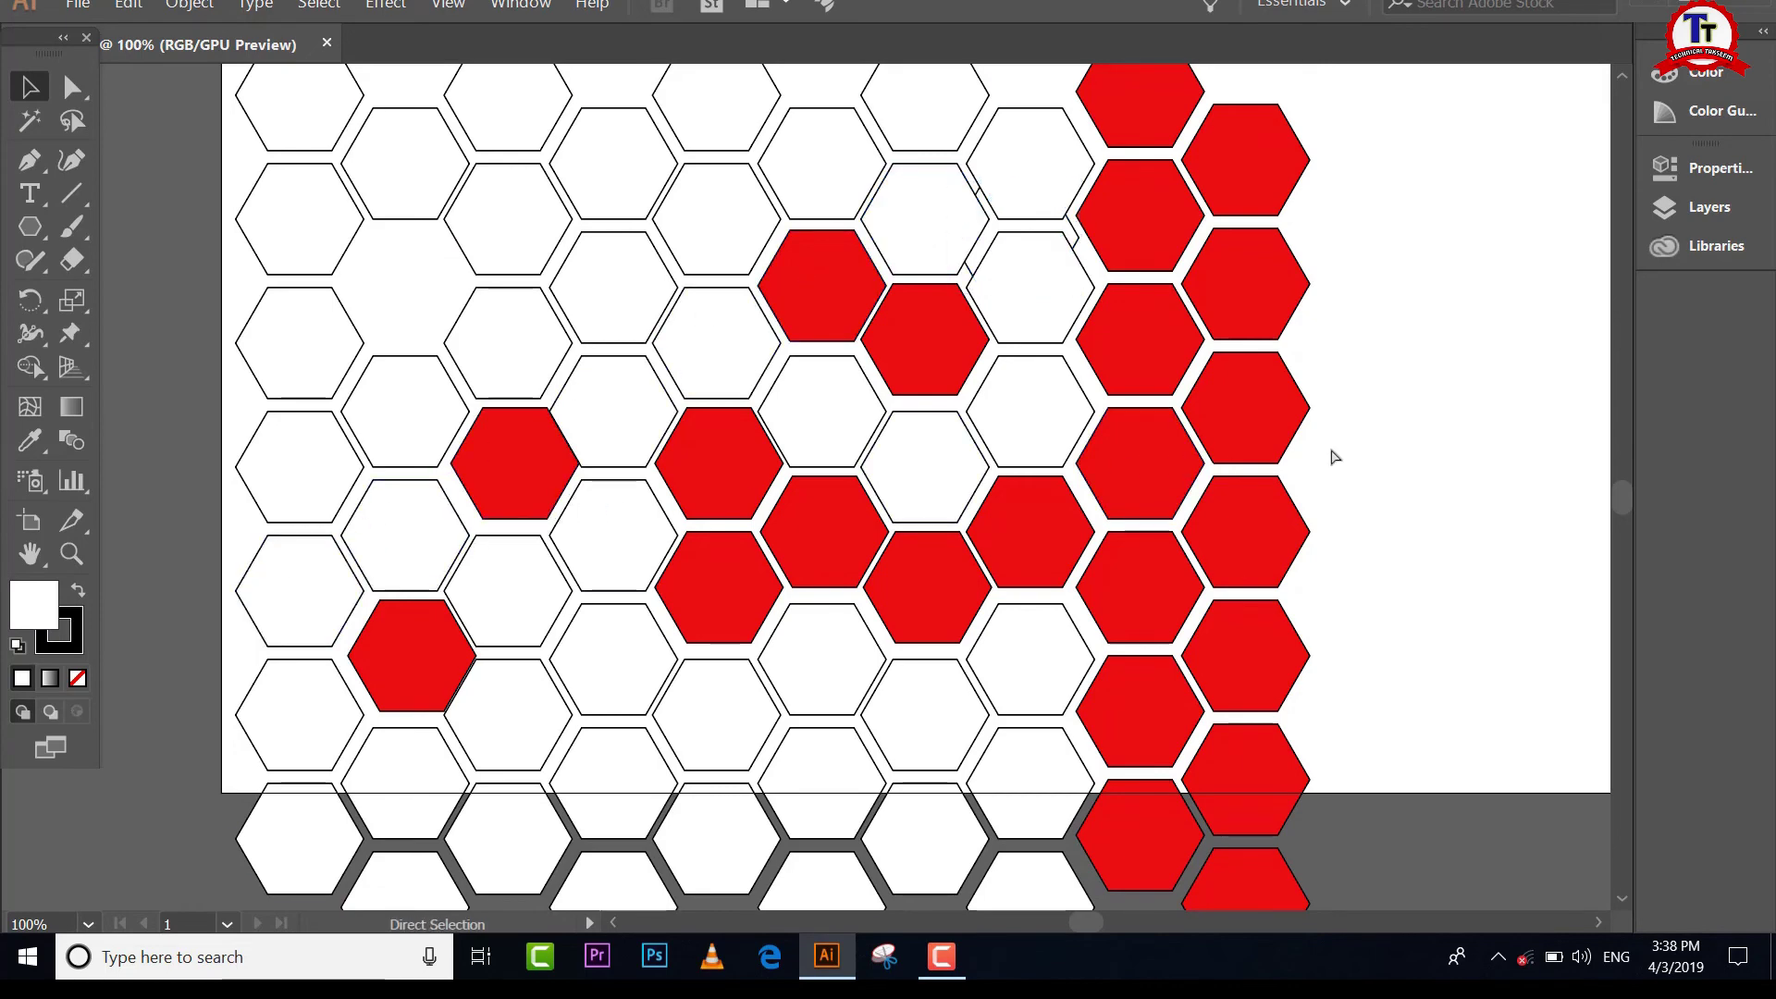
key("ctrl+a")
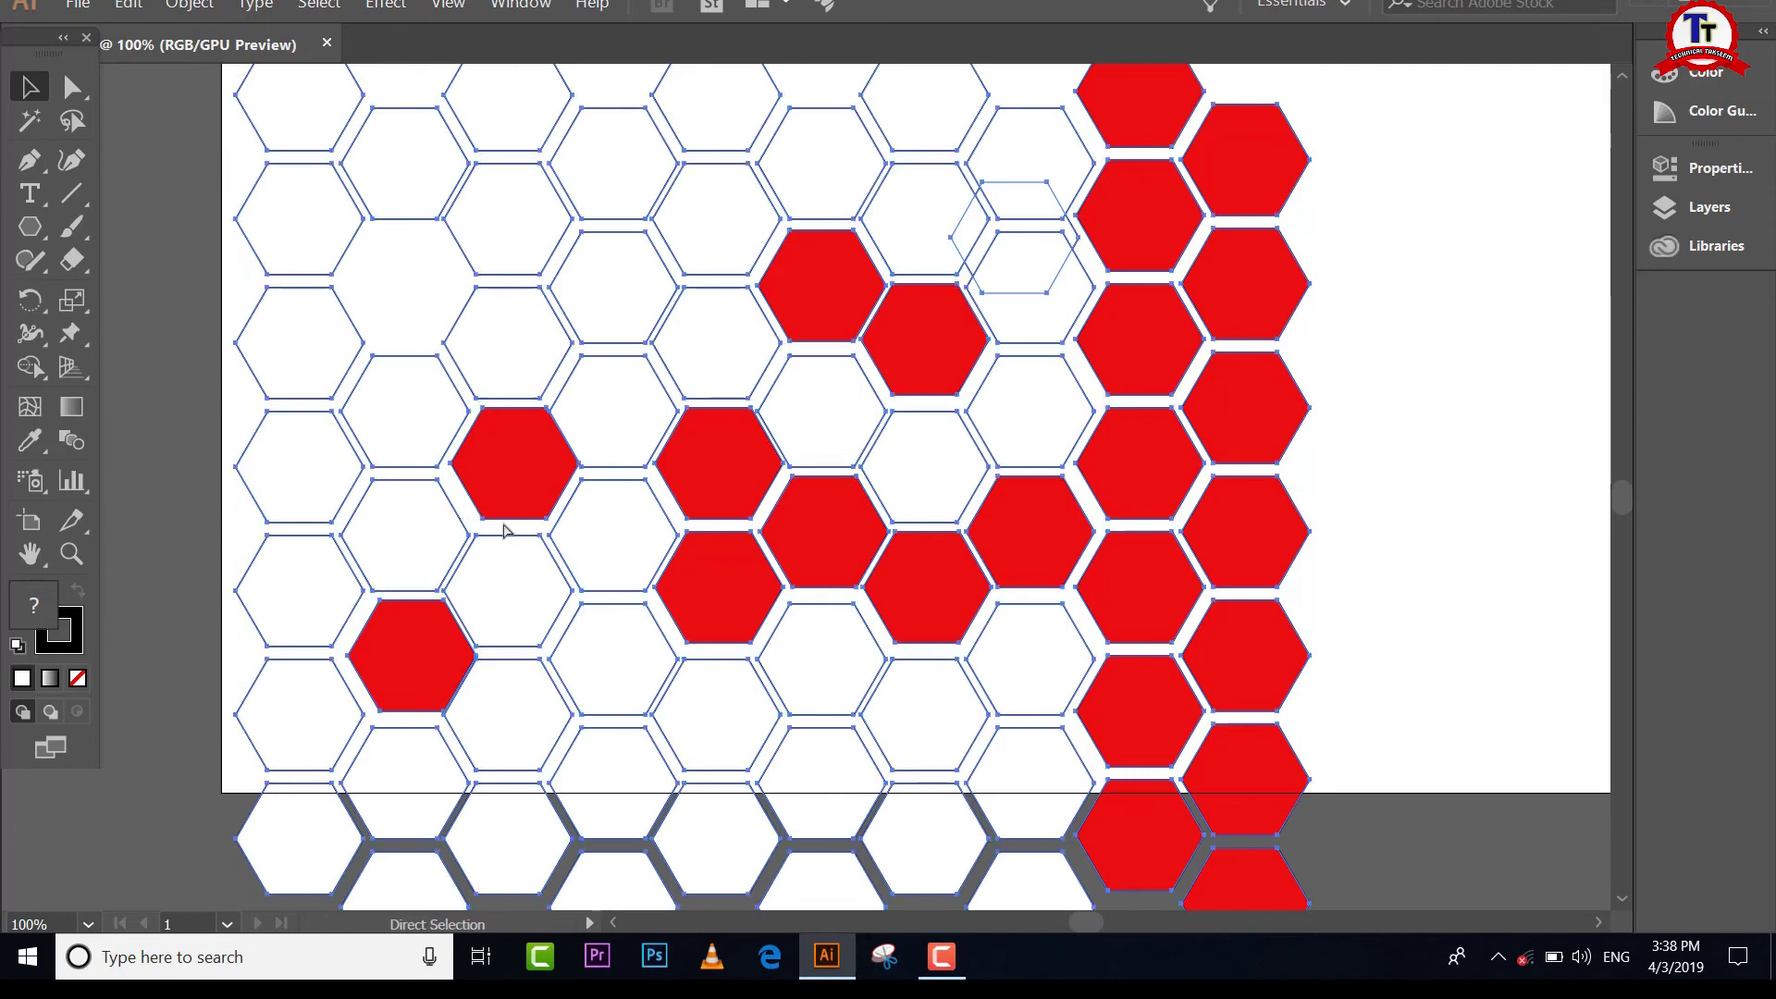
key("ctrl+z")
key("ctrl+z")
key("ctrl+z")
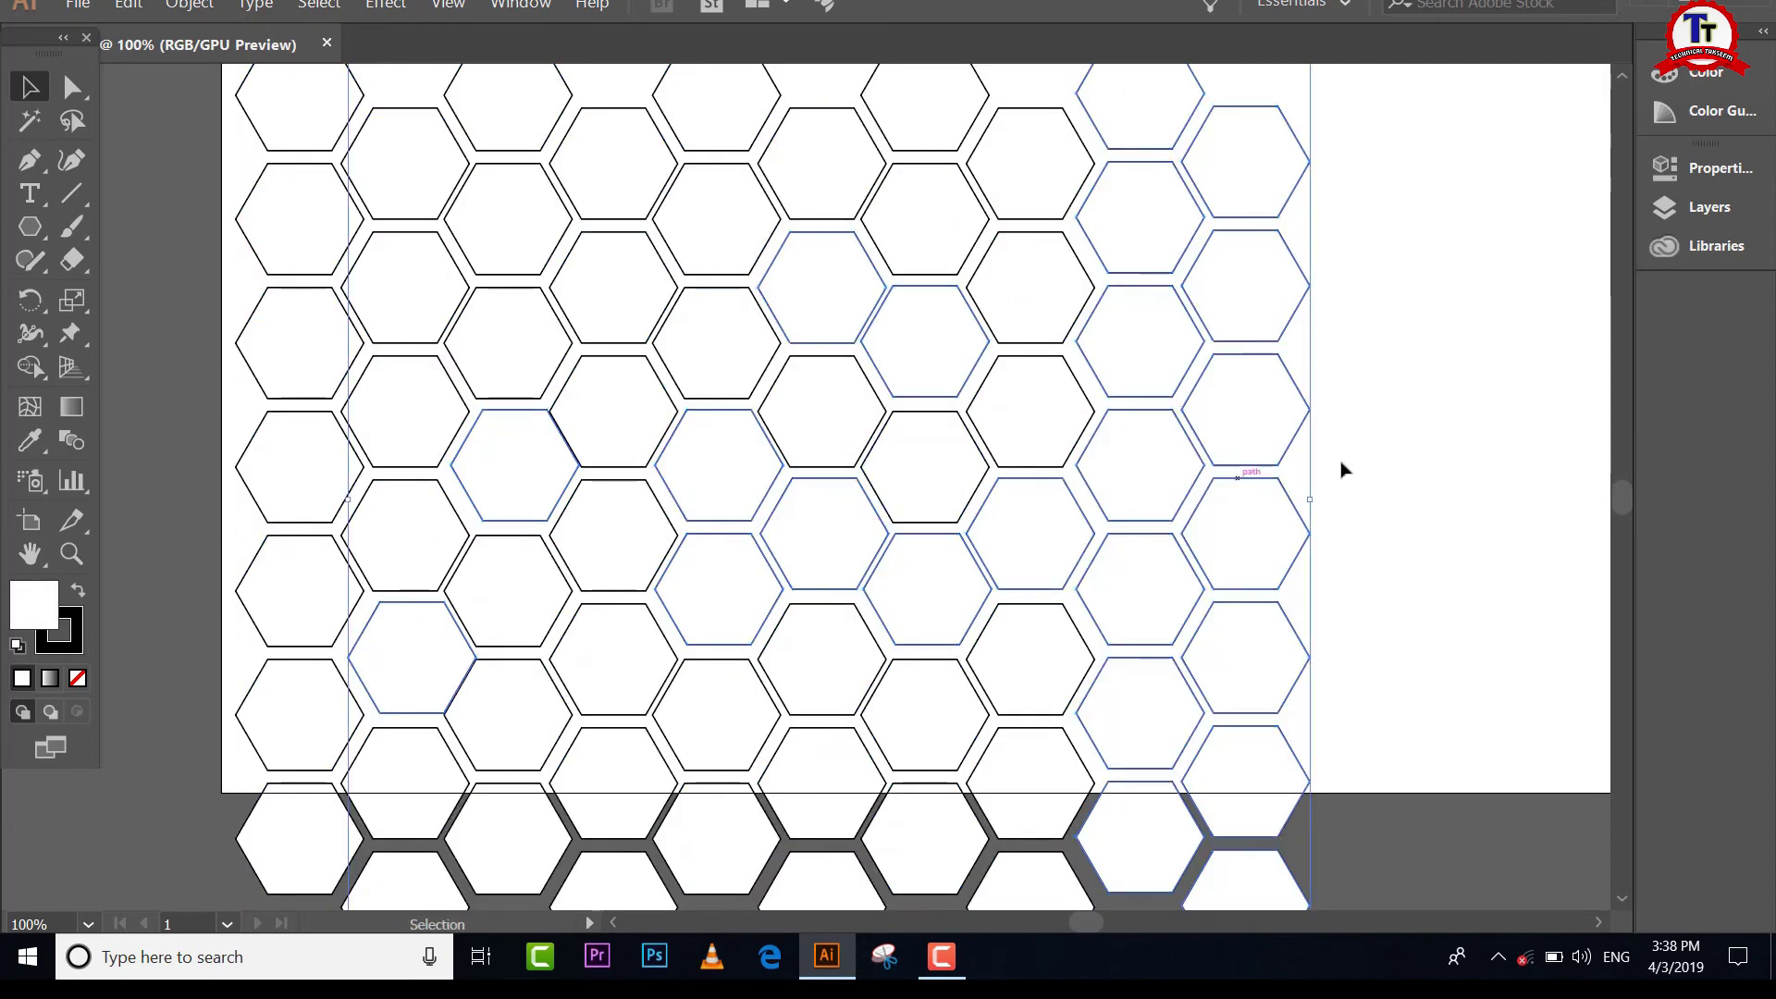
left_click(1356, 547)
left_click_drag(1070, 923, 1092, 920)
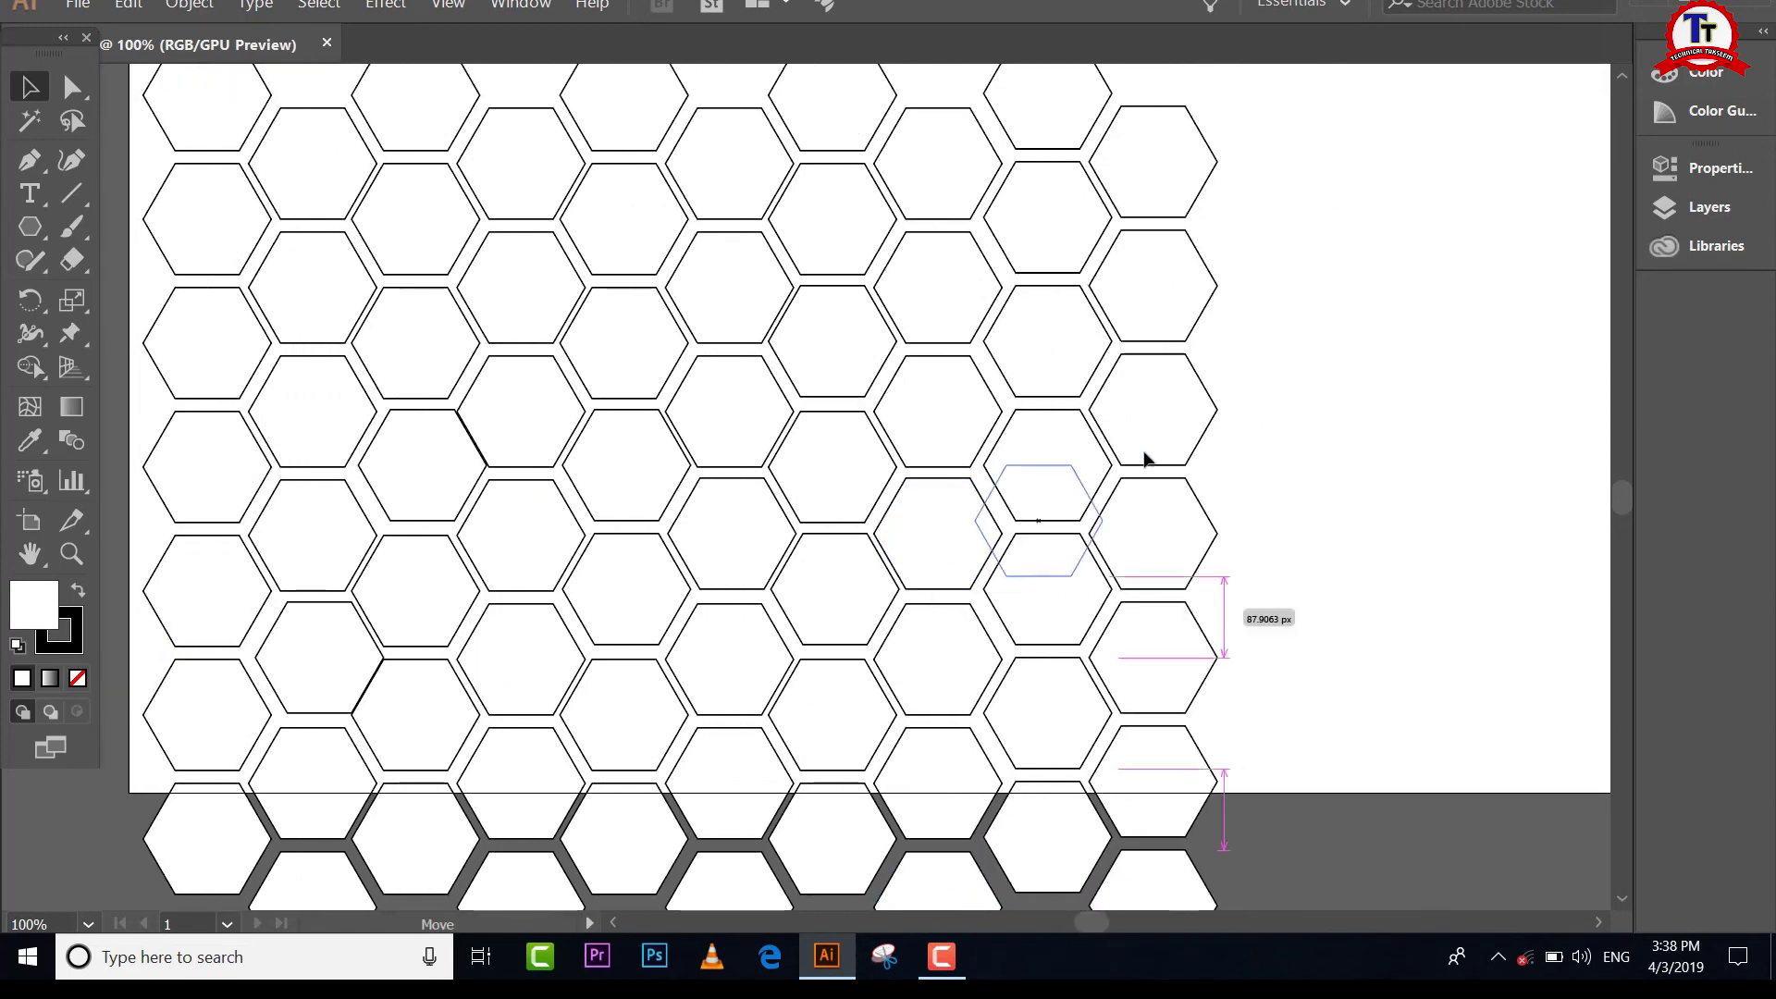
left_click_drag(889, 534, 1303, 362)
left_click_drag(1161, 579, 1376, 481)
left_click_drag(1454, 582, 1455, 583)
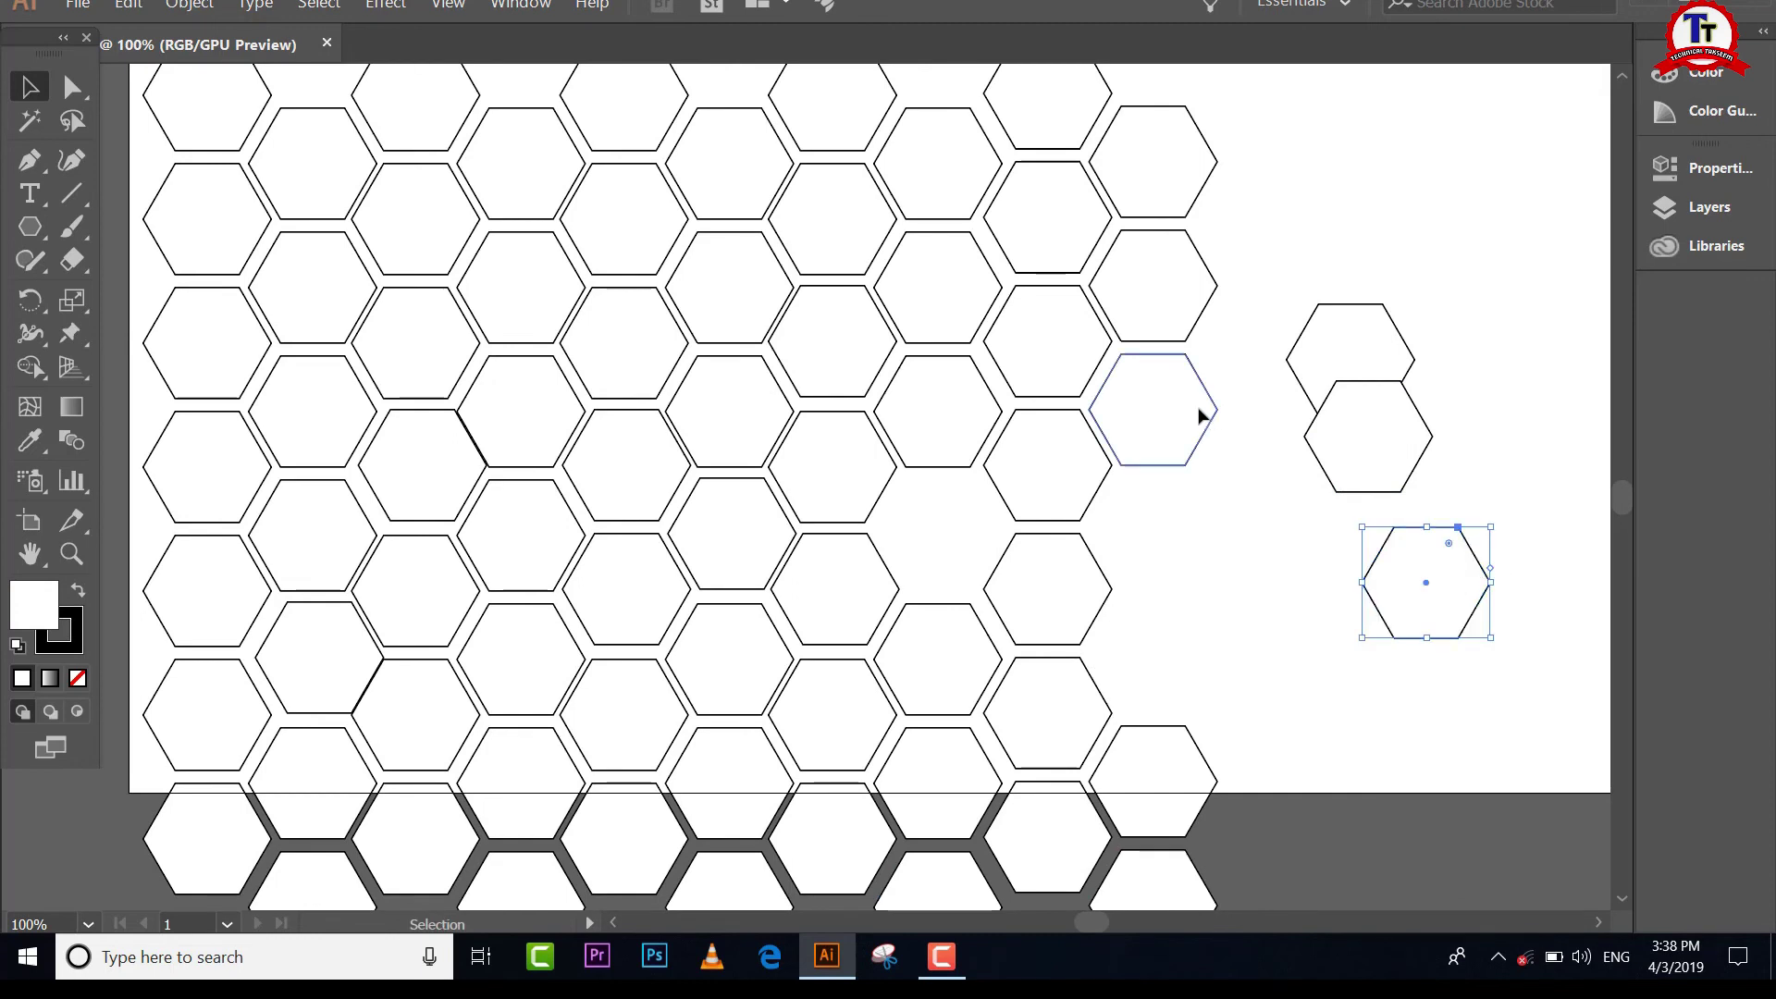
left_click_drag(1196, 412, 1467, 230)
left_click_drag(1157, 245, 1428, 186)
mouse_move(1148, 79)
left_mouse_down()
mouse_move(1372, 777)
mouse_move(1189, 385)
left_mouse_up()
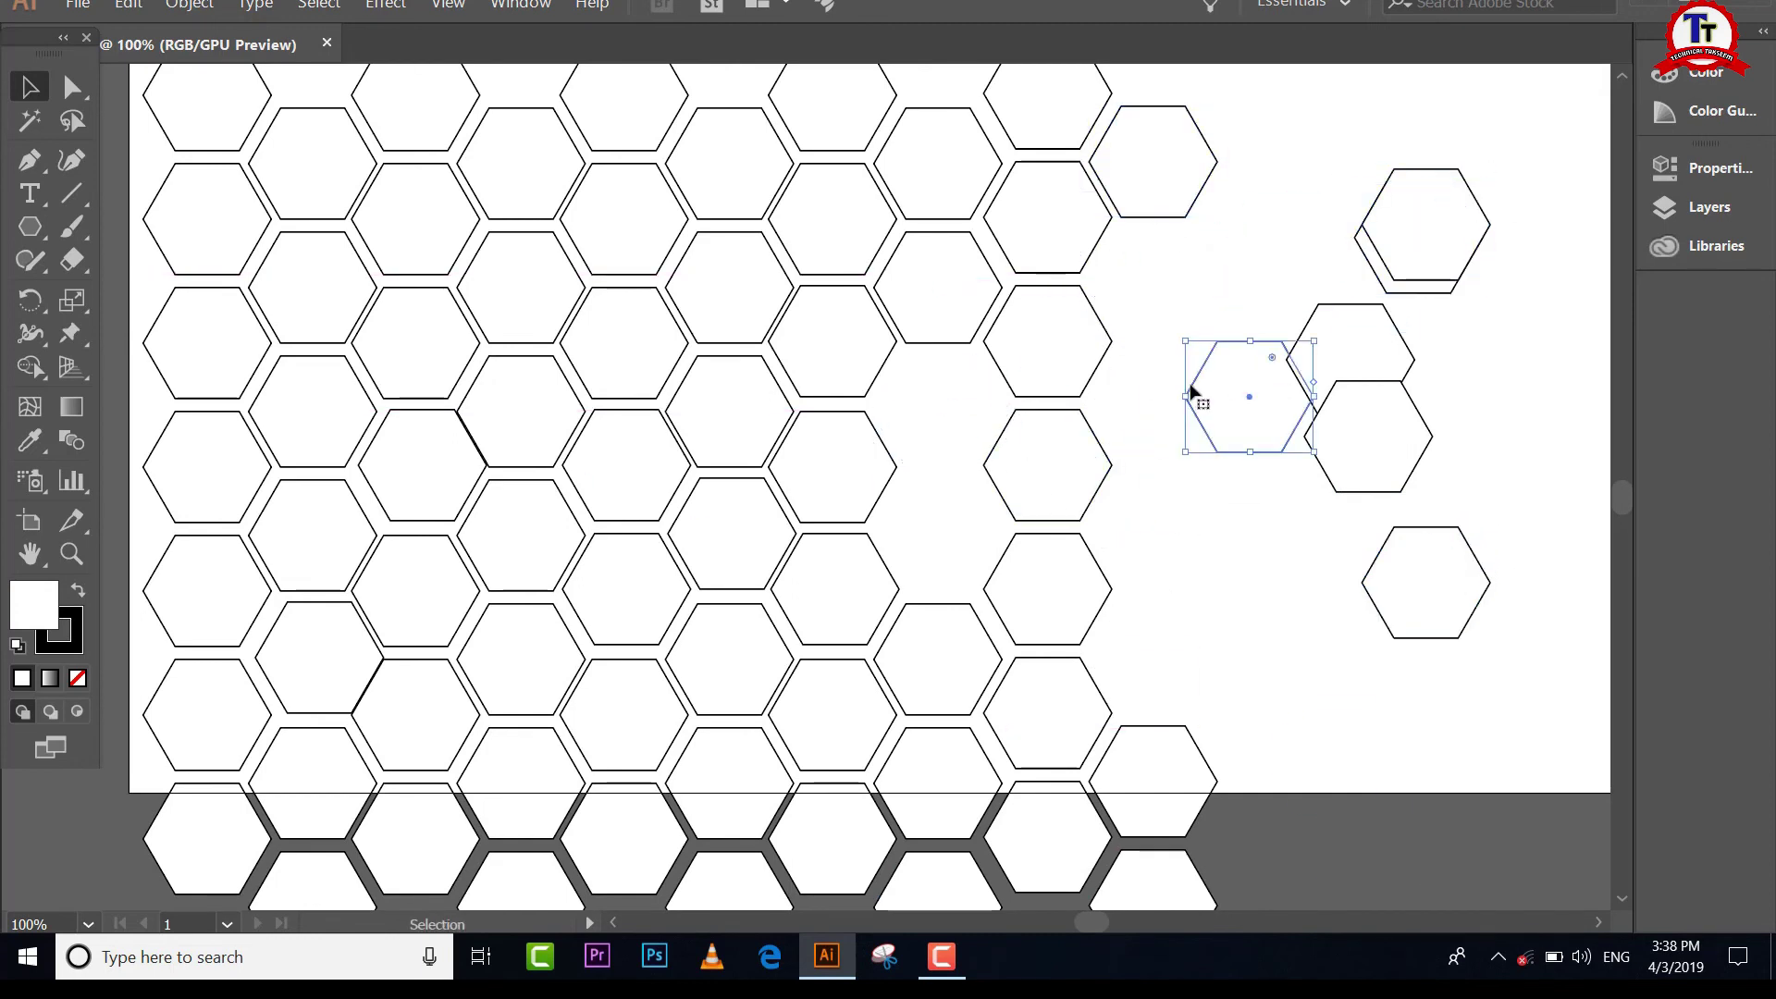
left_click_drag(937, 411, 837, 610)
left_click_drag(529, 652, 636, 458)
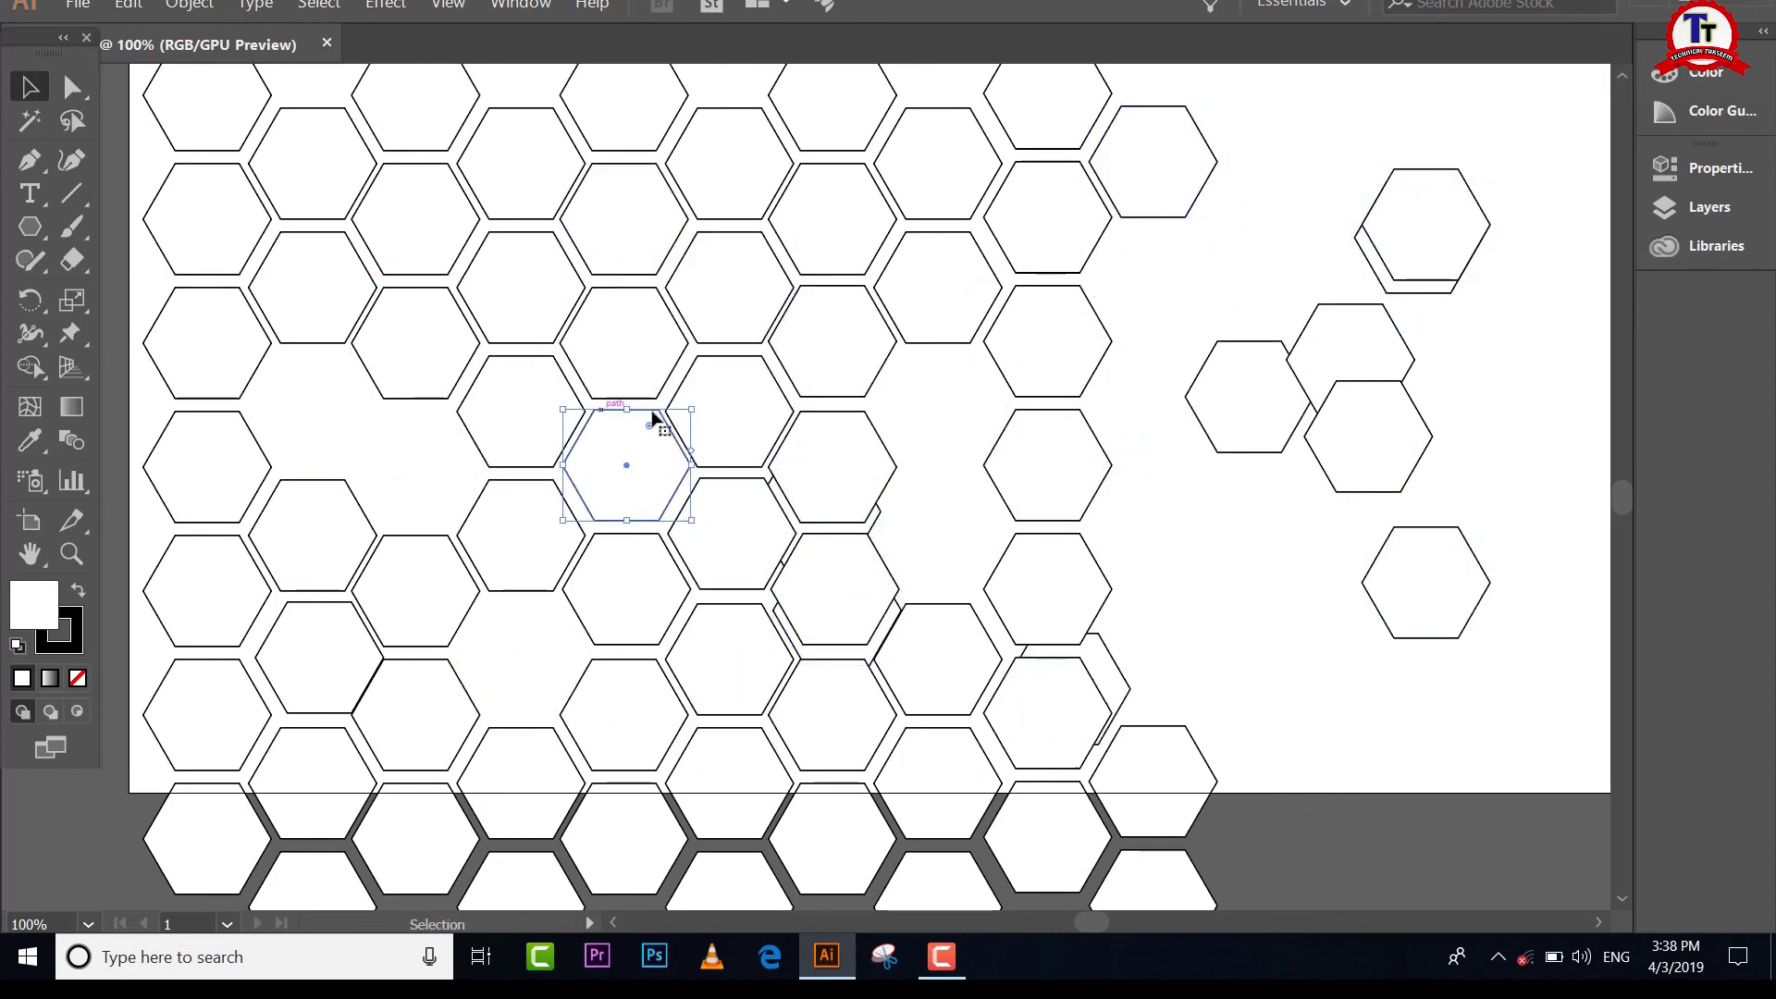
double_click(653, 410)
double_click(496, 196)
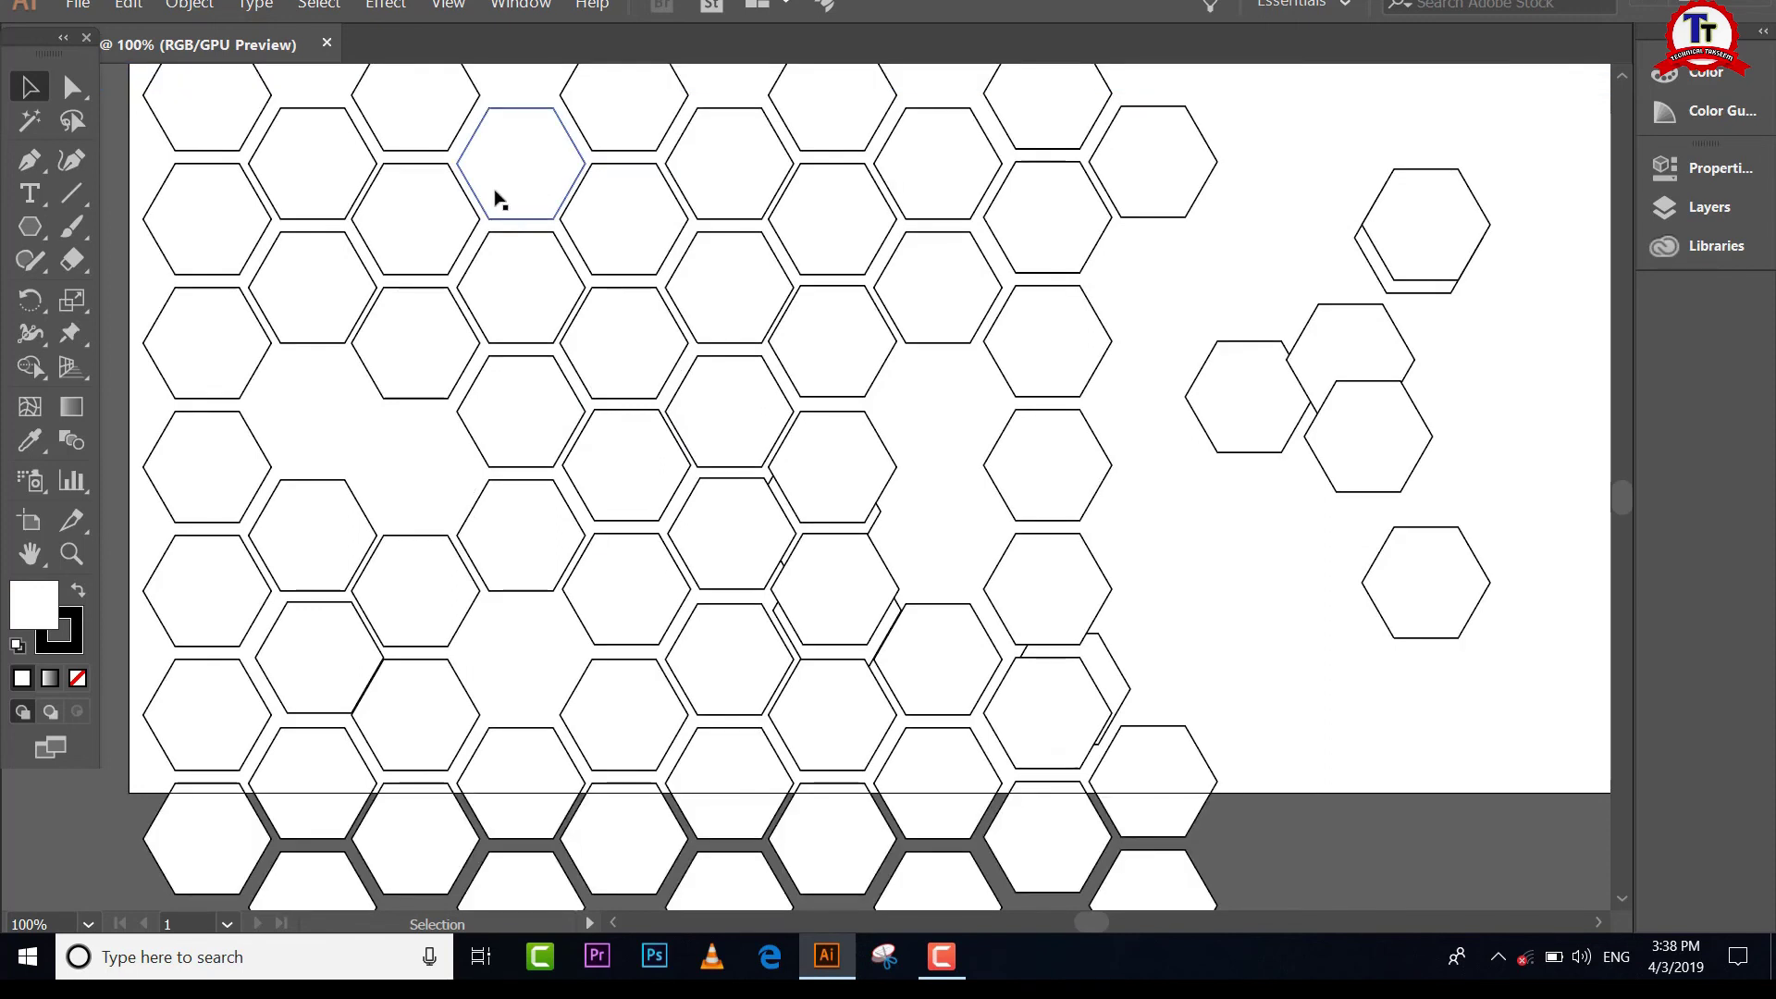
key("ctrl+z")
key("ctrl+z")
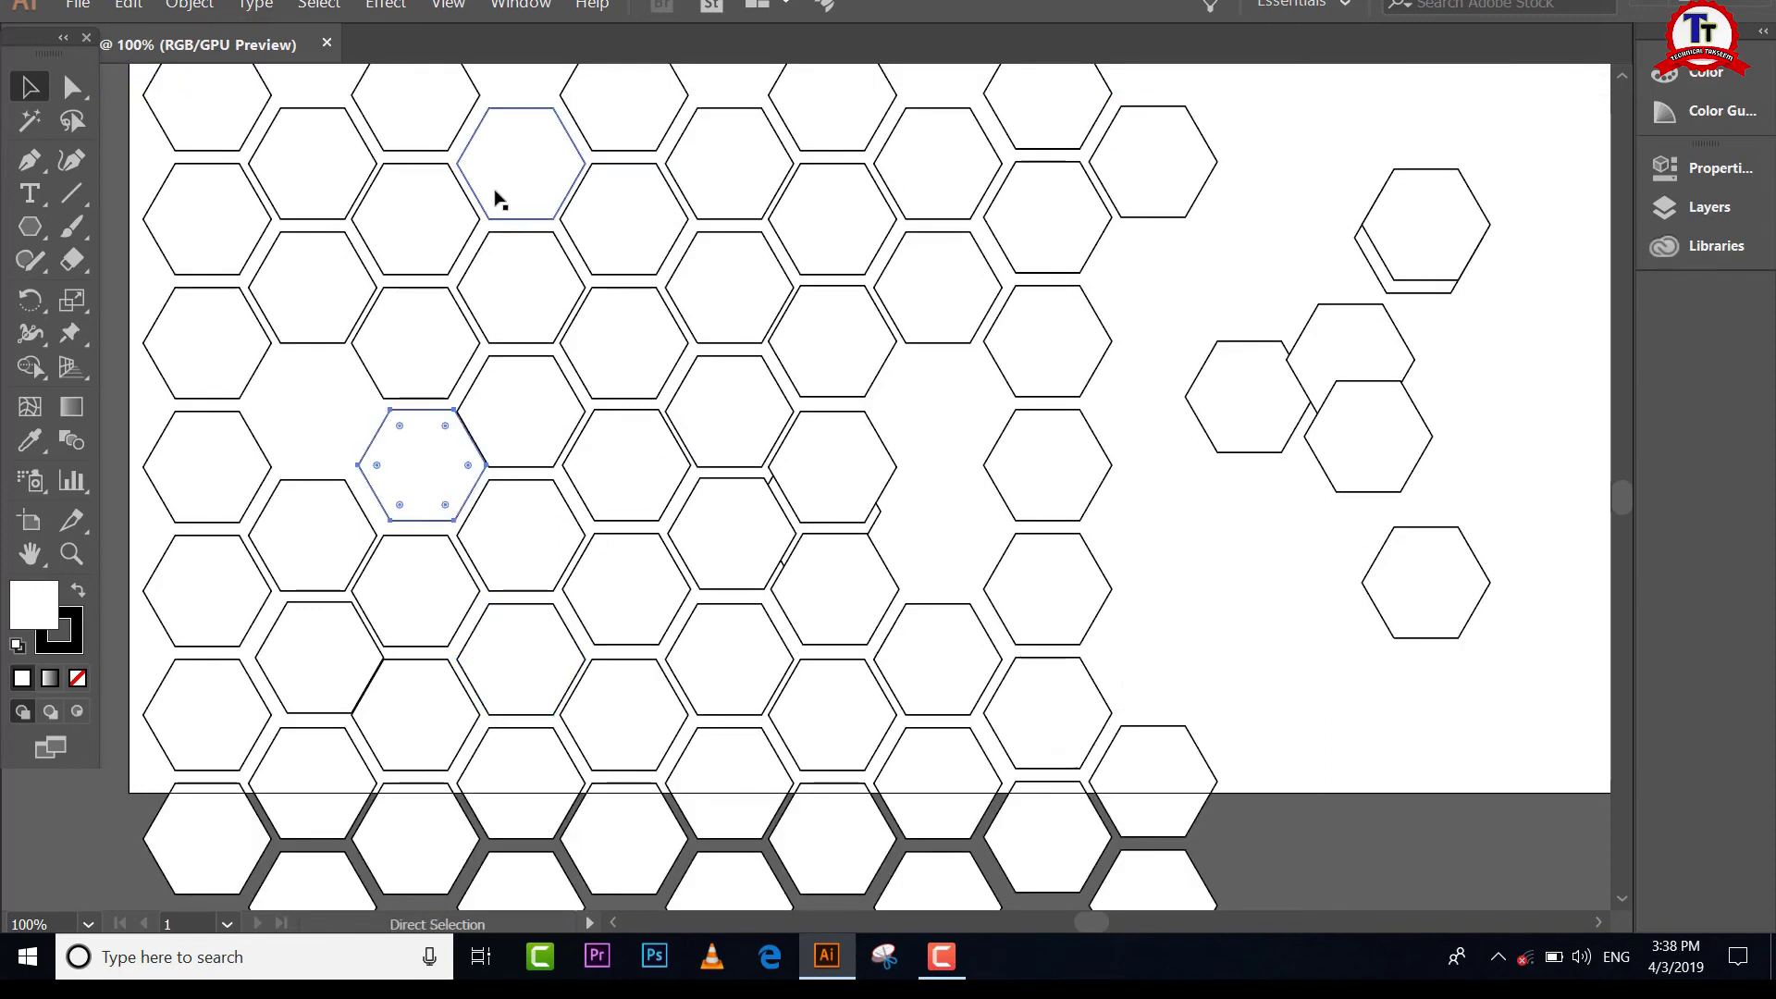
key("ctrl+z")
key("ctrl+z")
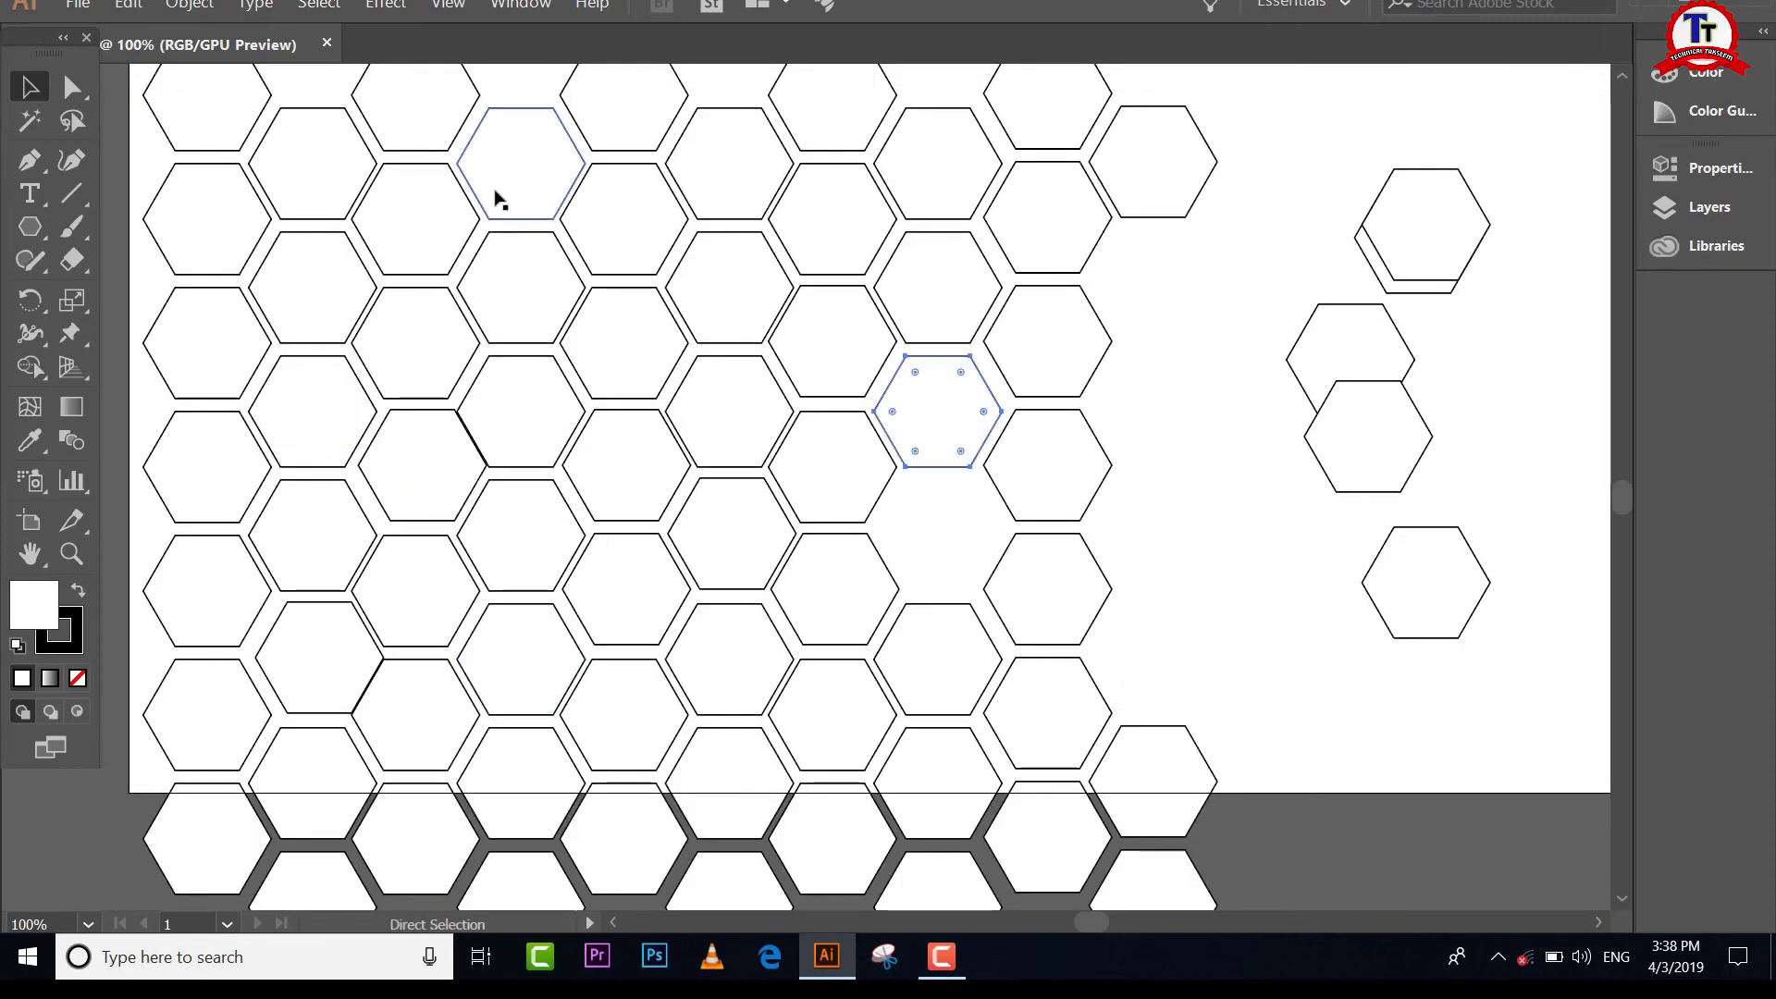
key("ctrl+z")
key("ctrl+z")
key("ctrl+z")
key("ctrl+z")
key("ctrl+z")
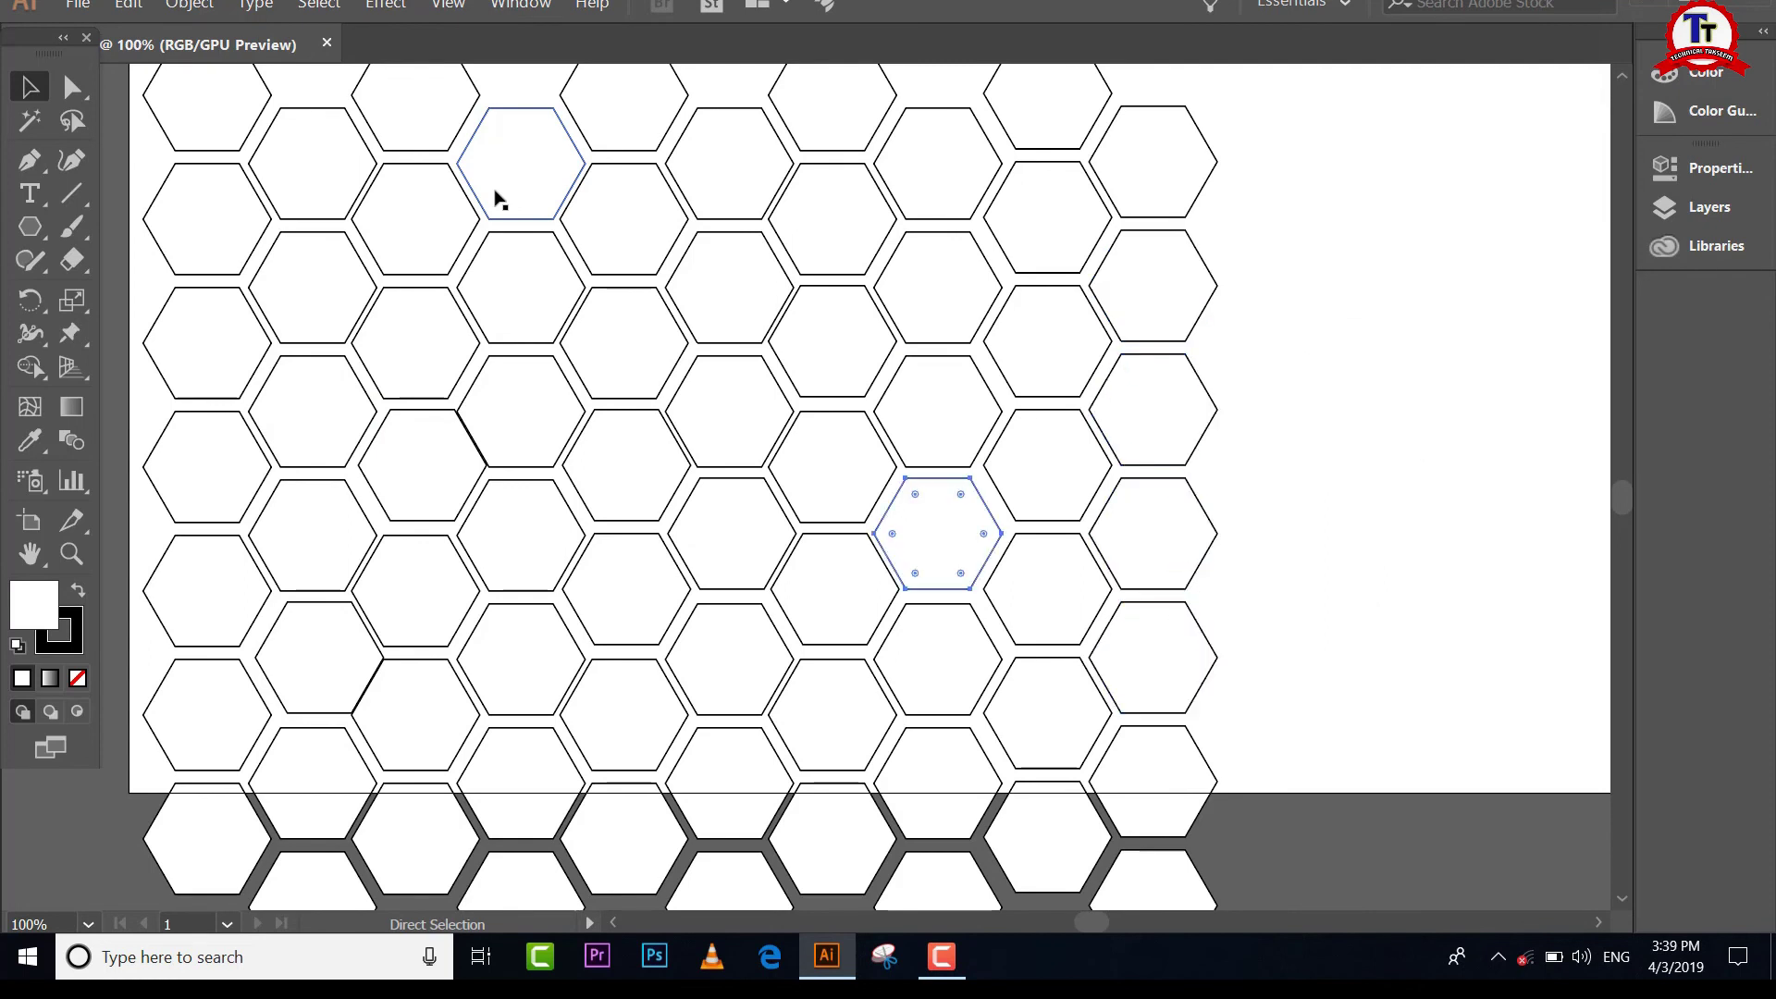
key("ctrl+z")
left_click(1292, 215)
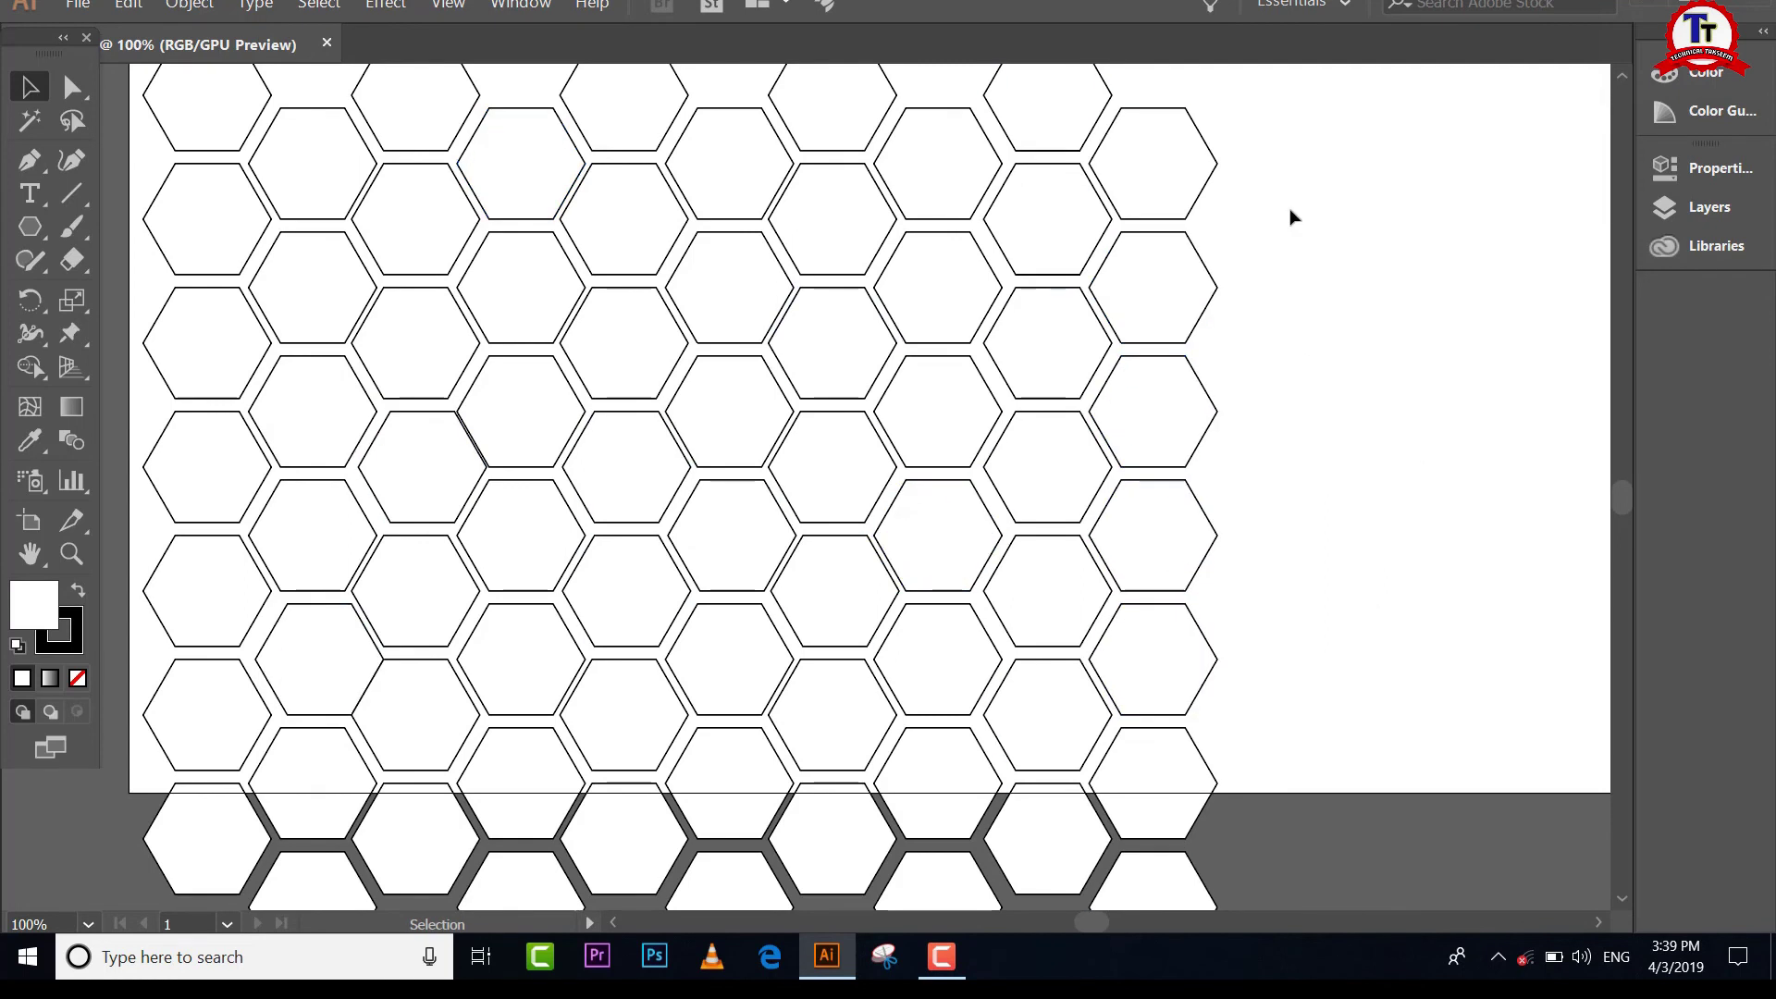